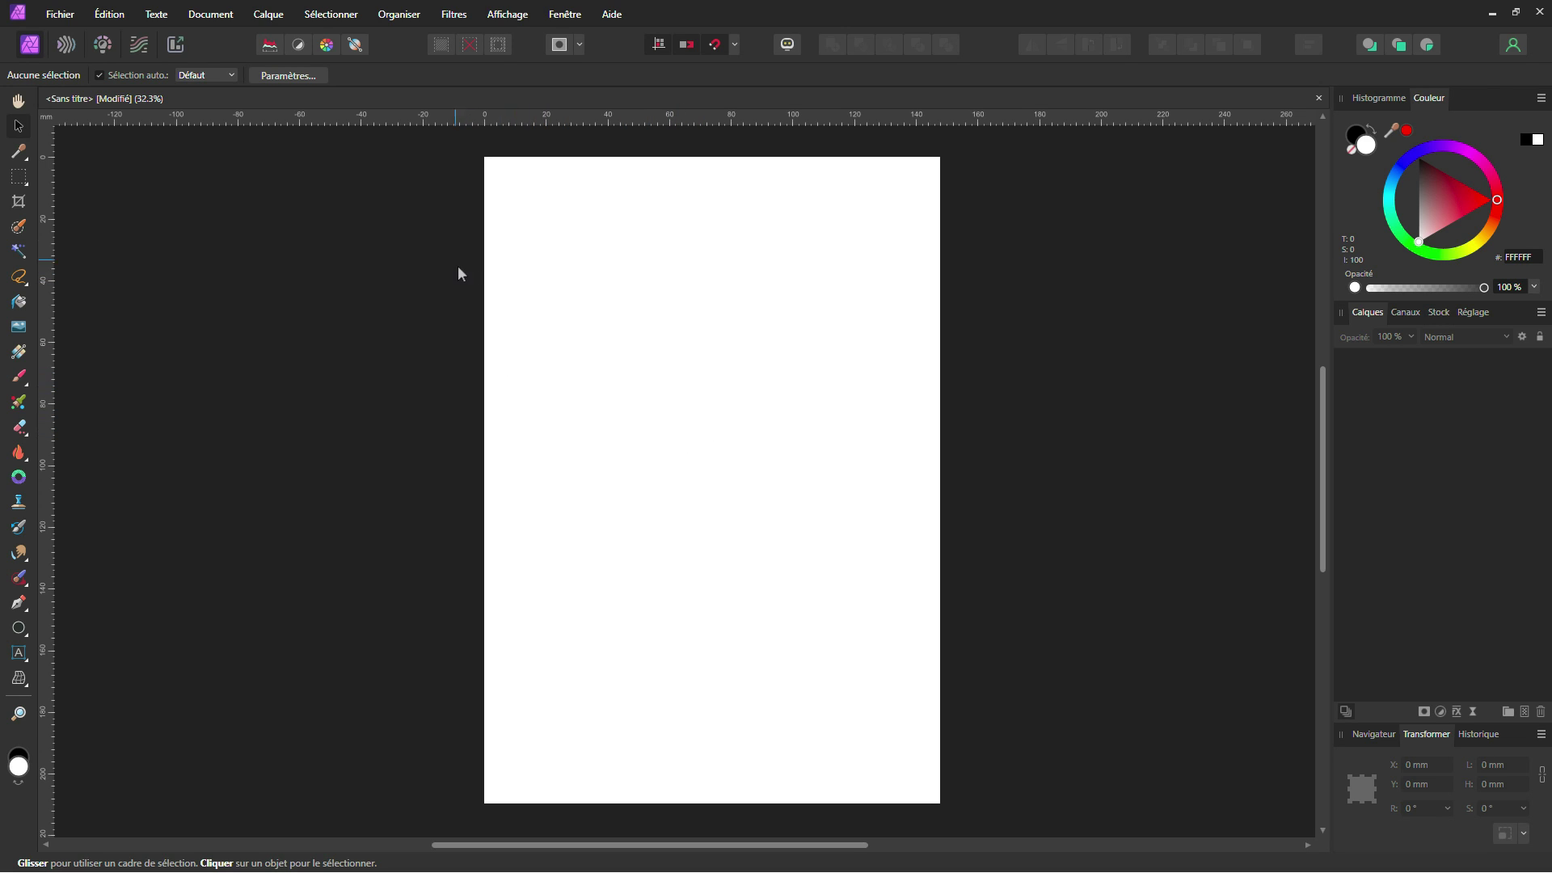
Add a fill layer covering the page and colour it dark blue, hex 001070
{"action": "left_click", "coordinate": [254, 18]}
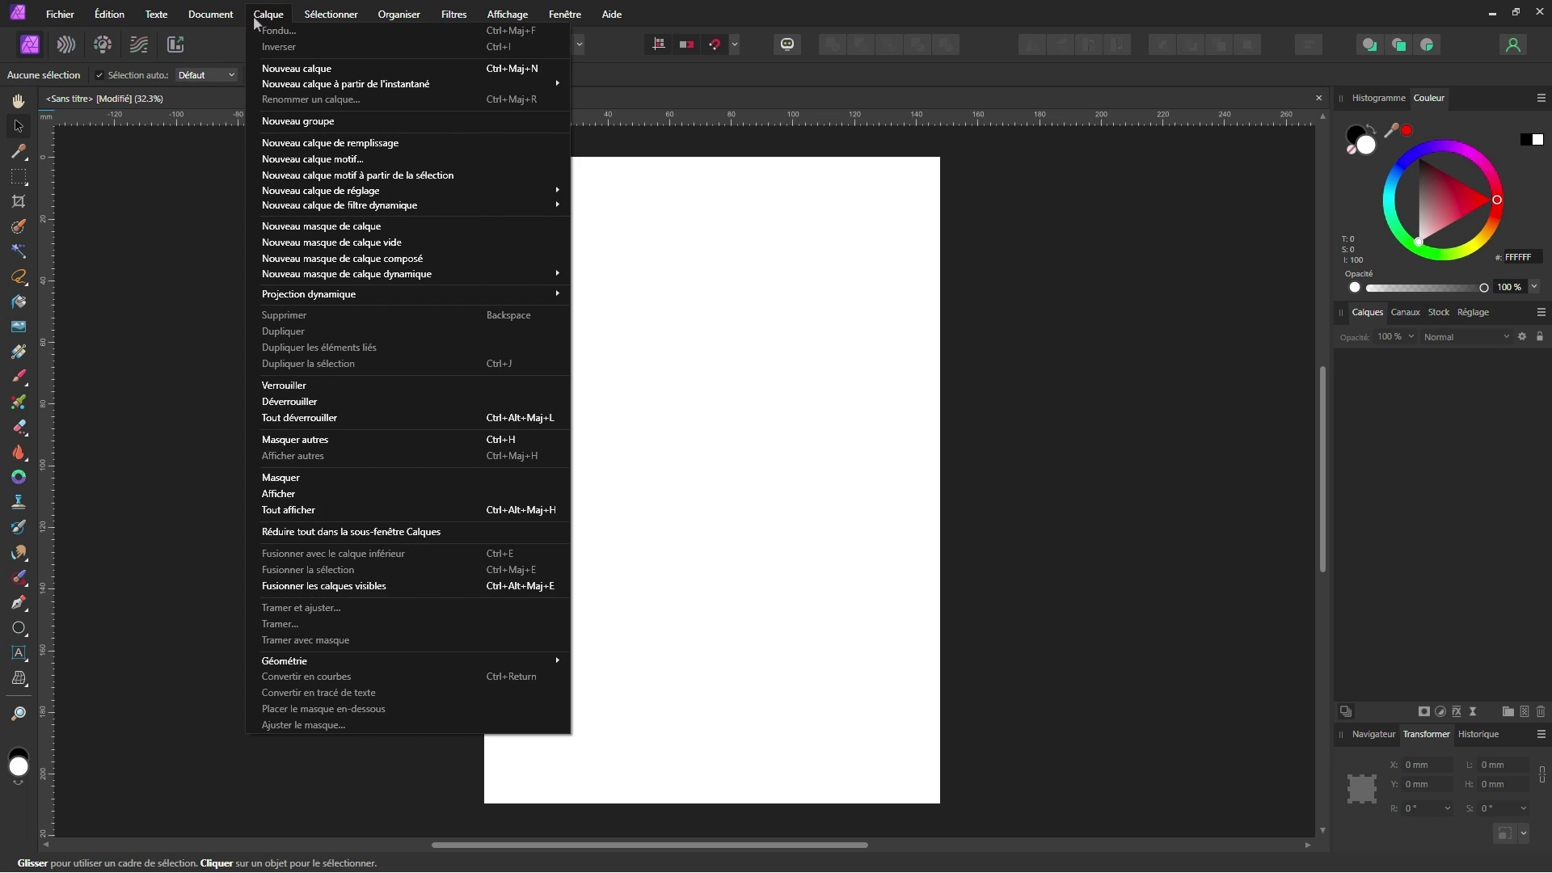
{"action": "left_click", "coordinate": [295, 143]}
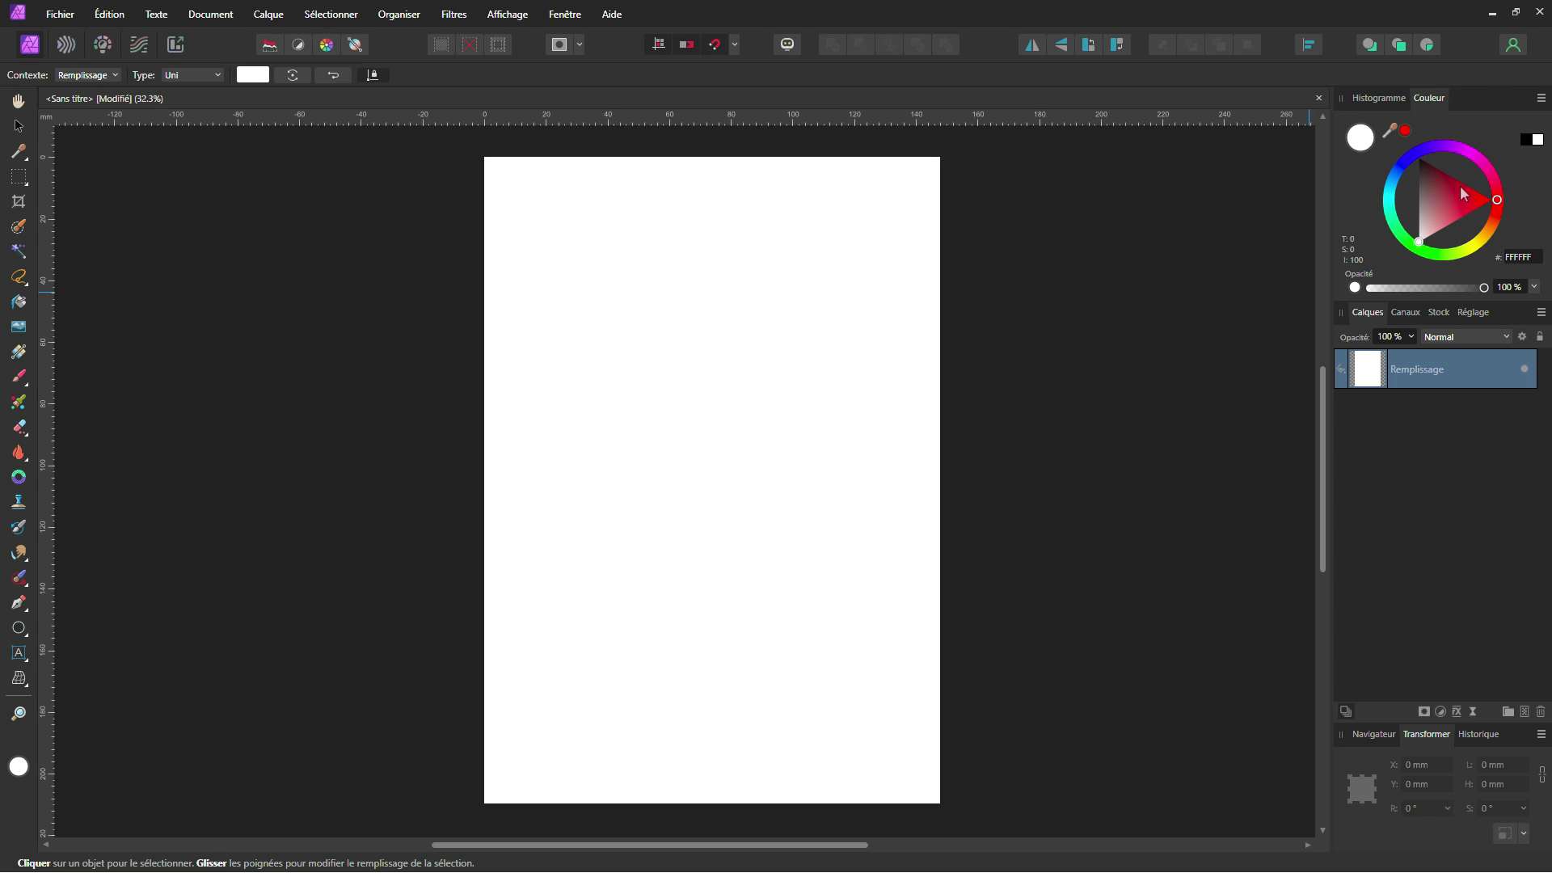
{"action": "left_click_drag", "start_coordinate": [1496, 205], "coordinate": [1411, 156]}
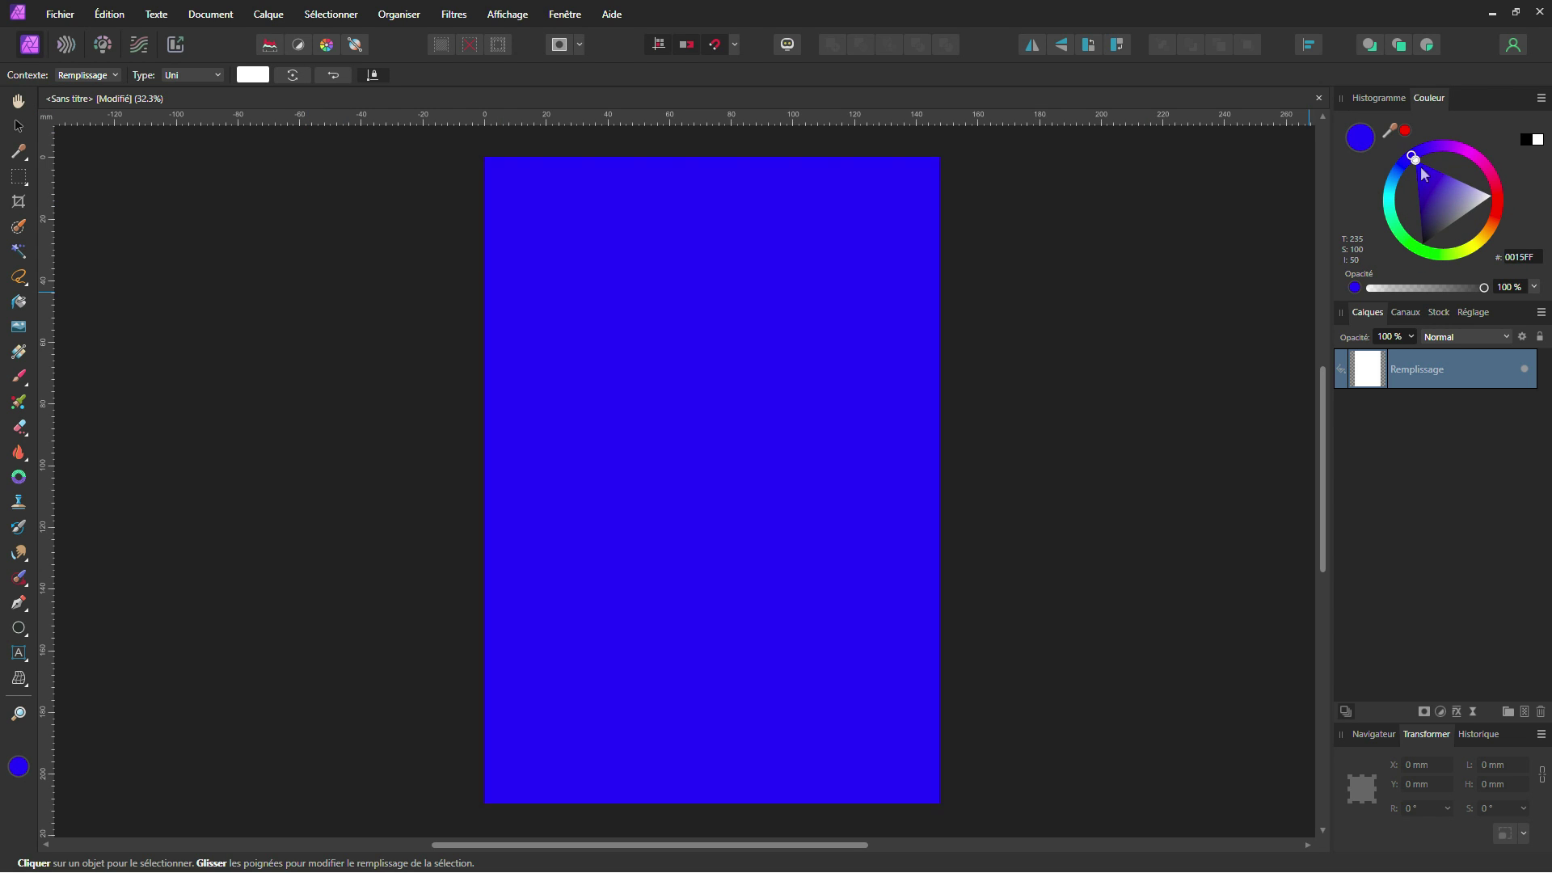
{"action": "left_click", "coordinate": [1426, 222]}
{"action": "left_click_drag", "start_coordinate": [1426, 224], "coordinate": [1417, 210]}
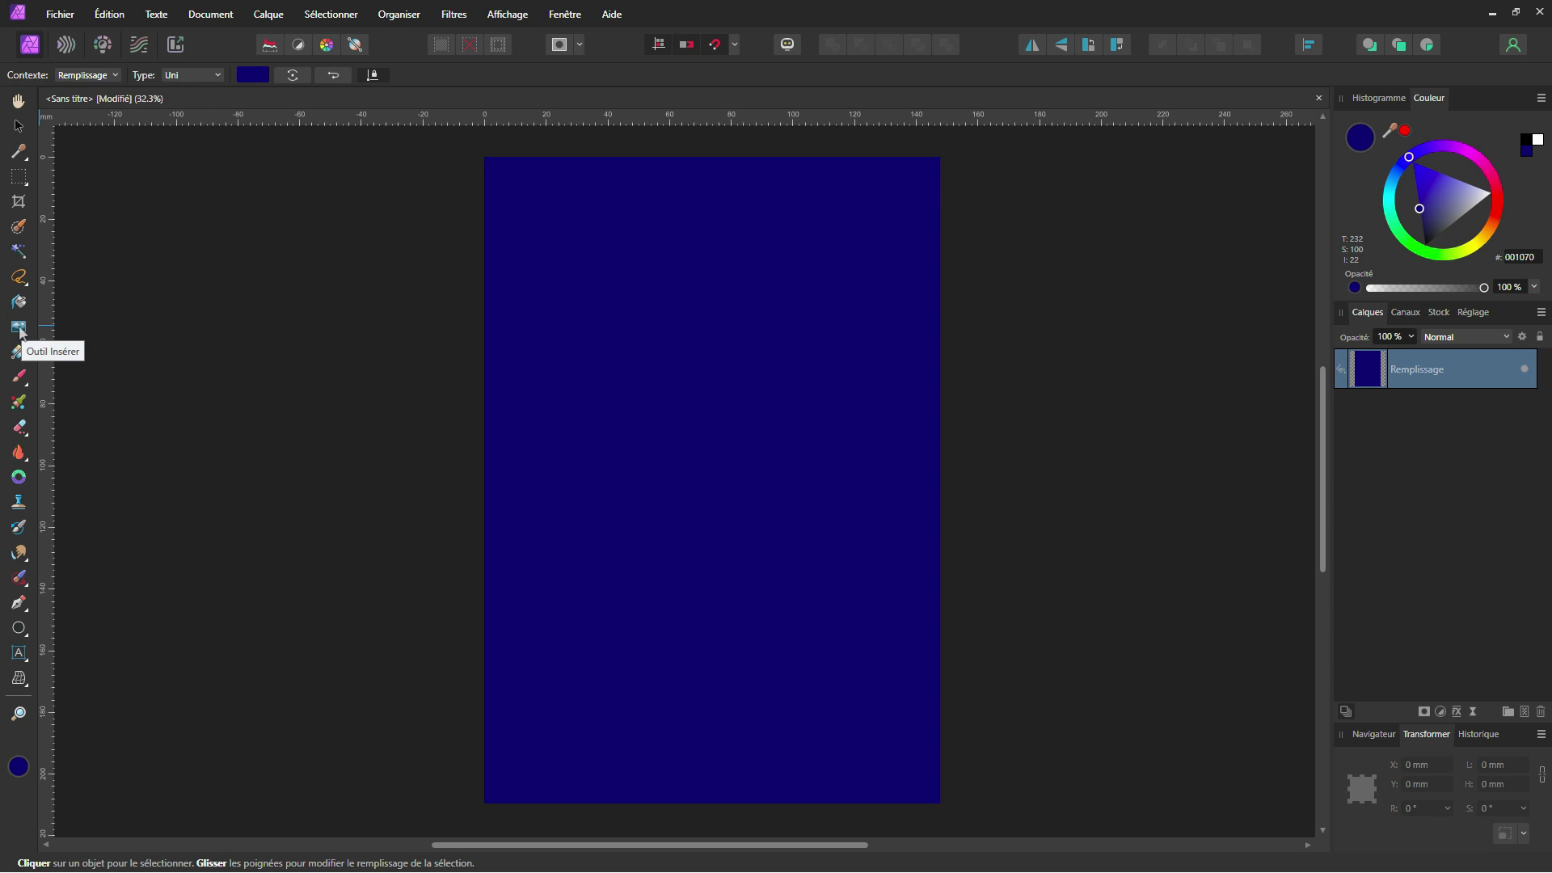
Load agrumes.jpg, eau-3d-ai-generer.jpg and trancher-agrumes-citron-murs-fond-blanc.jpg together for placing in the document
{"action": "left_click", "coordinate": [508, 15]}
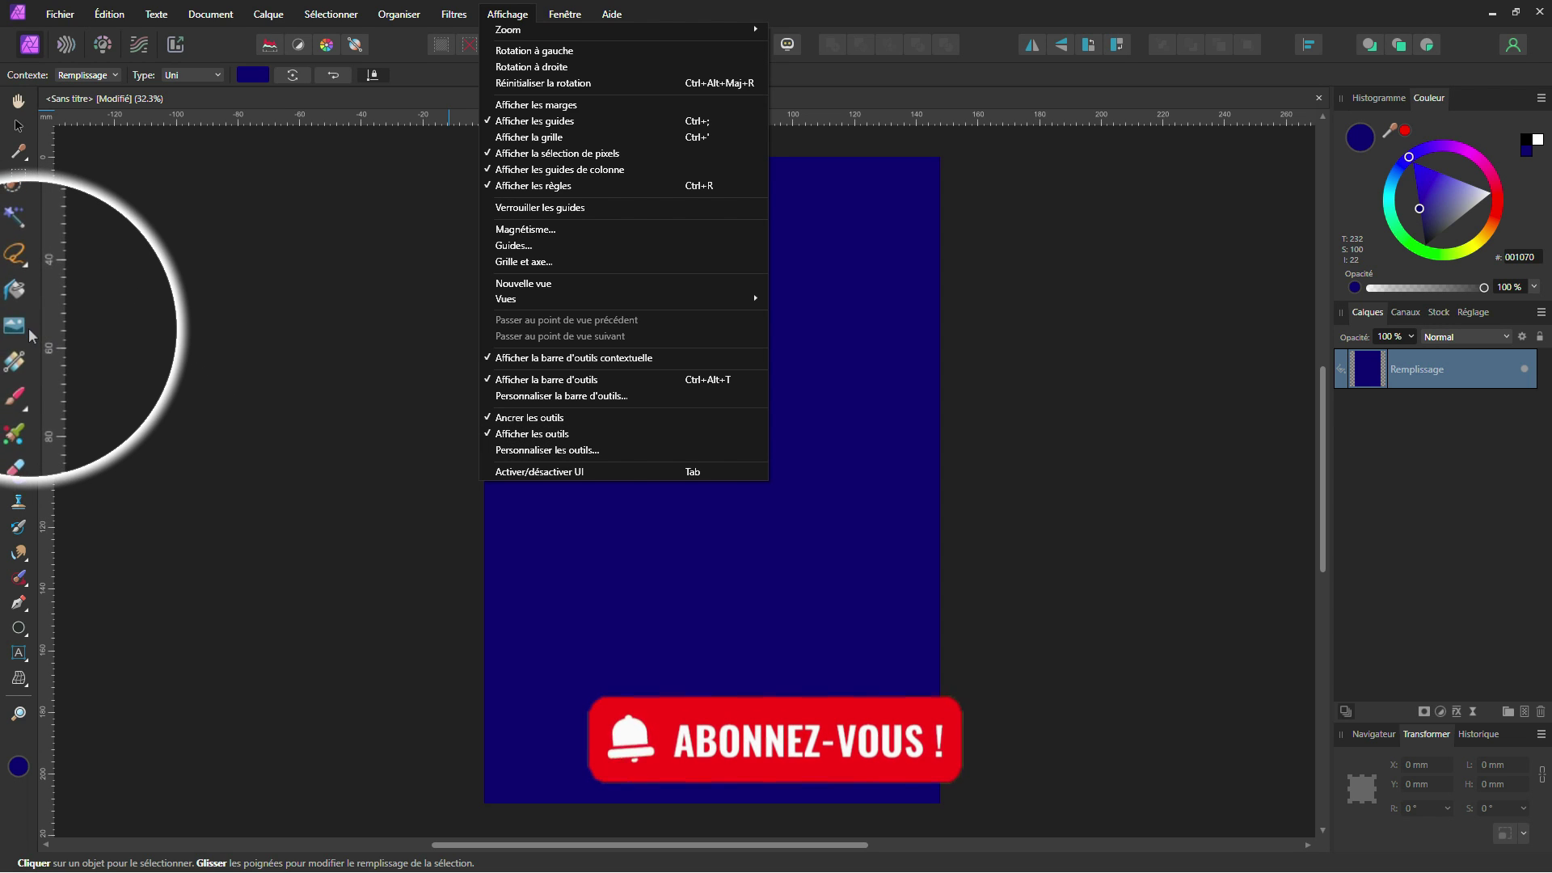
{"action": "left_click", "coordinate": [520, 12]}
{"action": "left_click", "coordinate": [22, 329]}
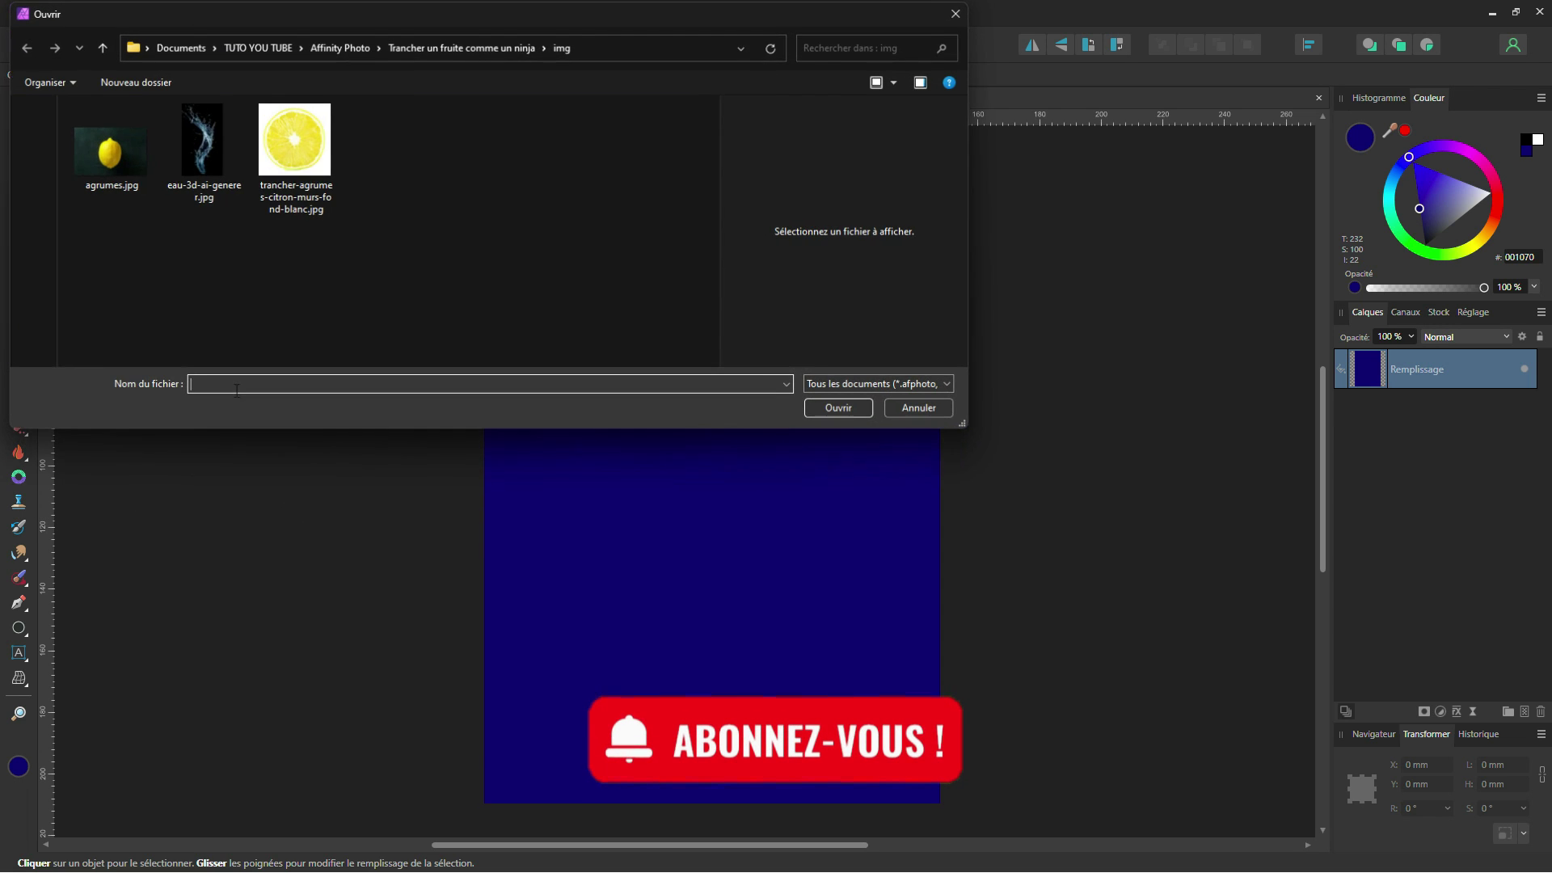
{"action": "left_click_drag", "start_coordinate": [483, 117], "coordinate": [134, 181]}
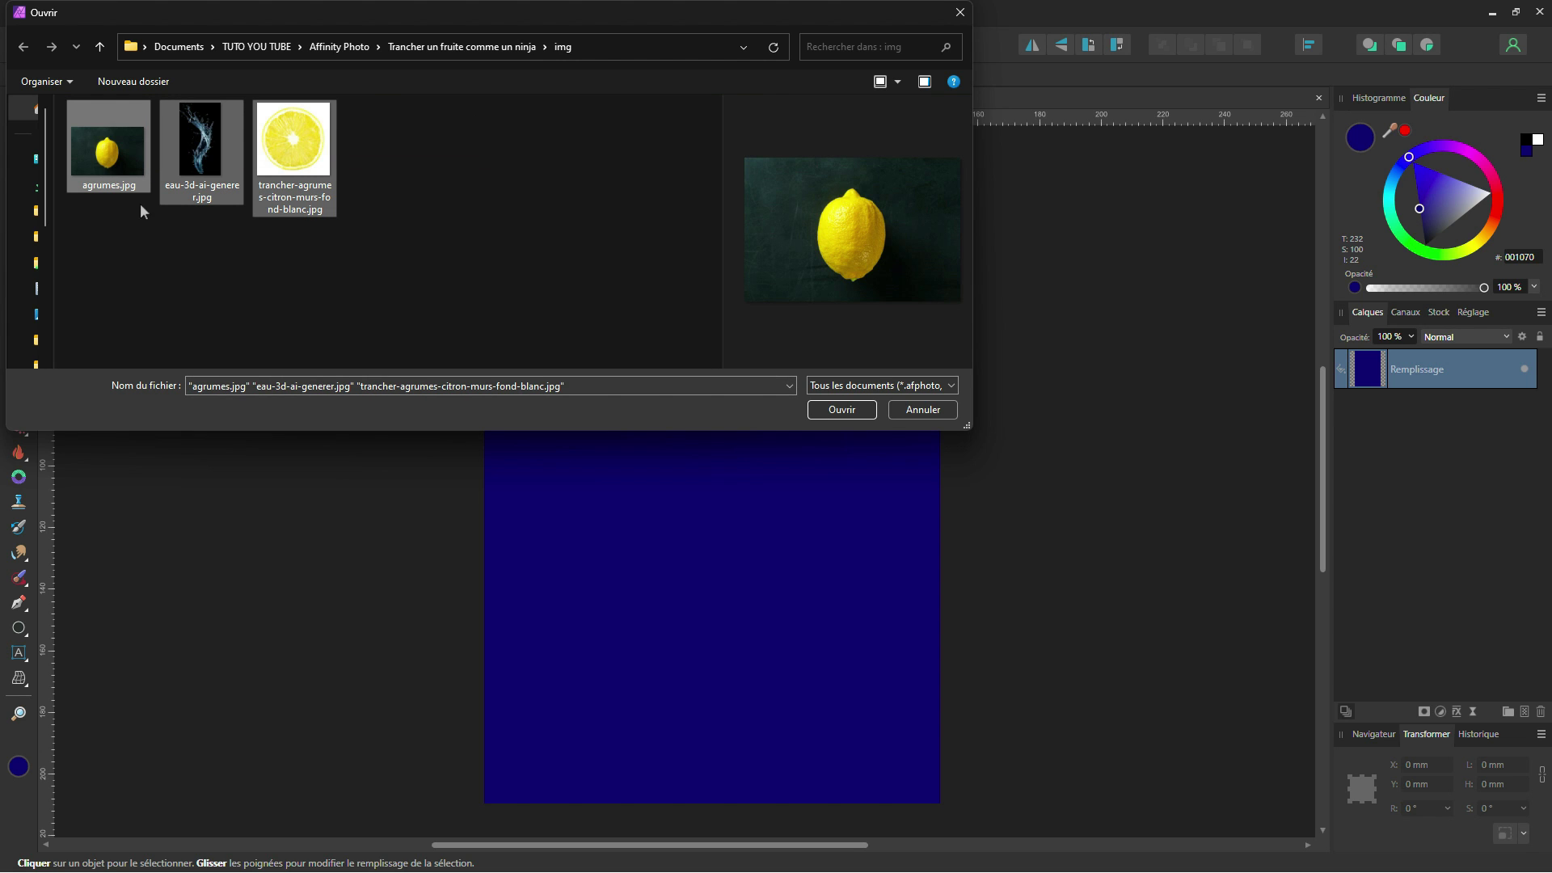
{"action": "left_click", "coordinate": [845, 410]}
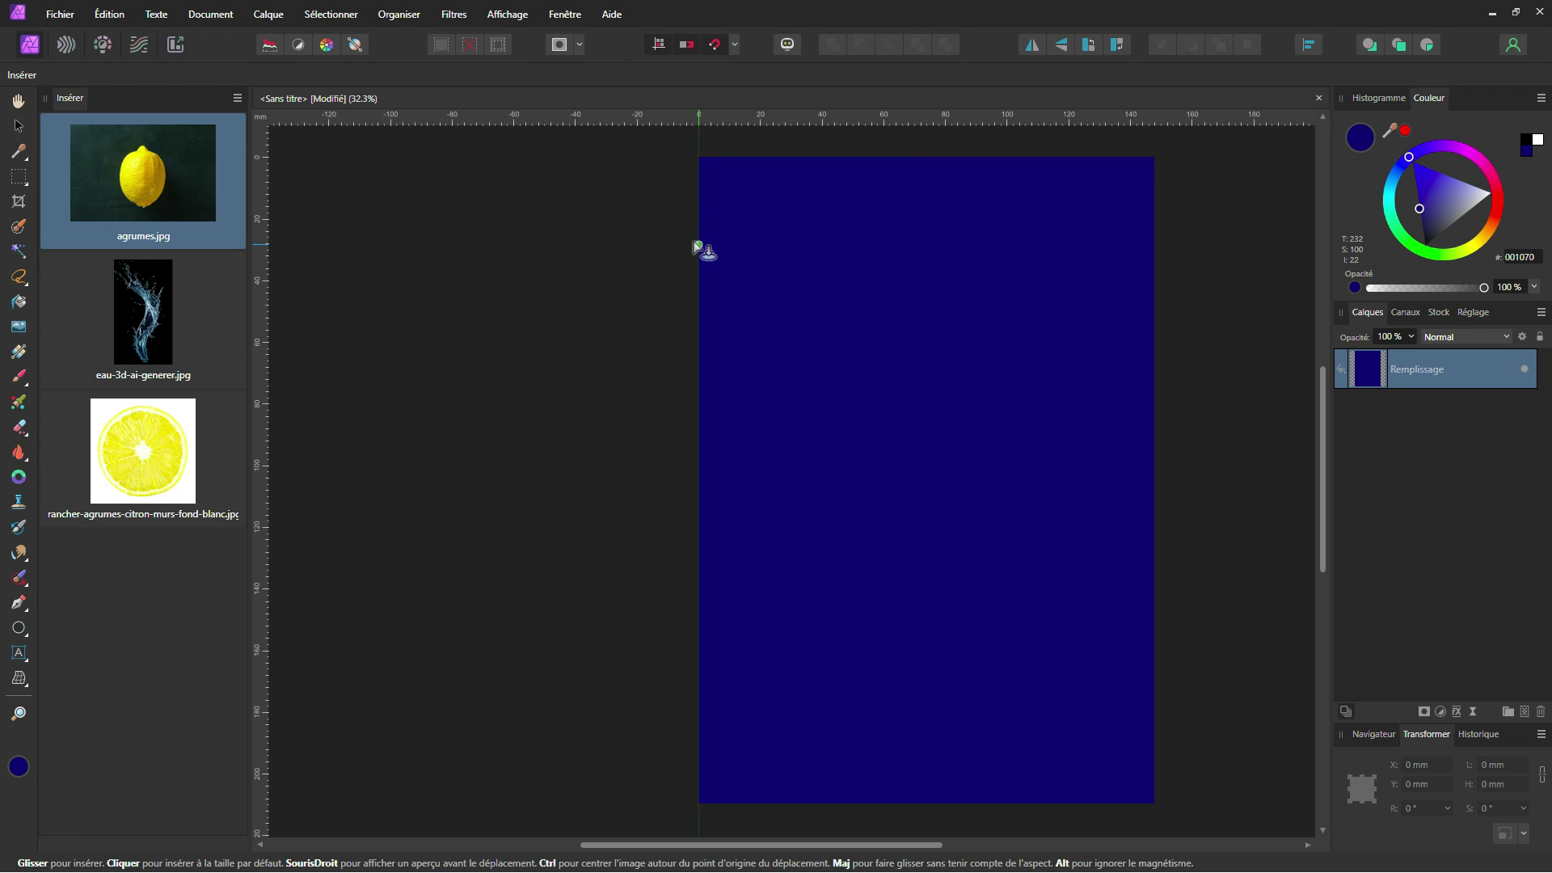
Place the whole lemon about 148 mm wide, the water splash, and the lemon slice about 105 mm wide on the page
{"action": "left_click_drag", "start_coordinate": [703, 243], "coordinate": [1089, 641]}
{"action": "left_click_drag", "start_coordinate": [682, 289], "coordinate": [921, 471]}
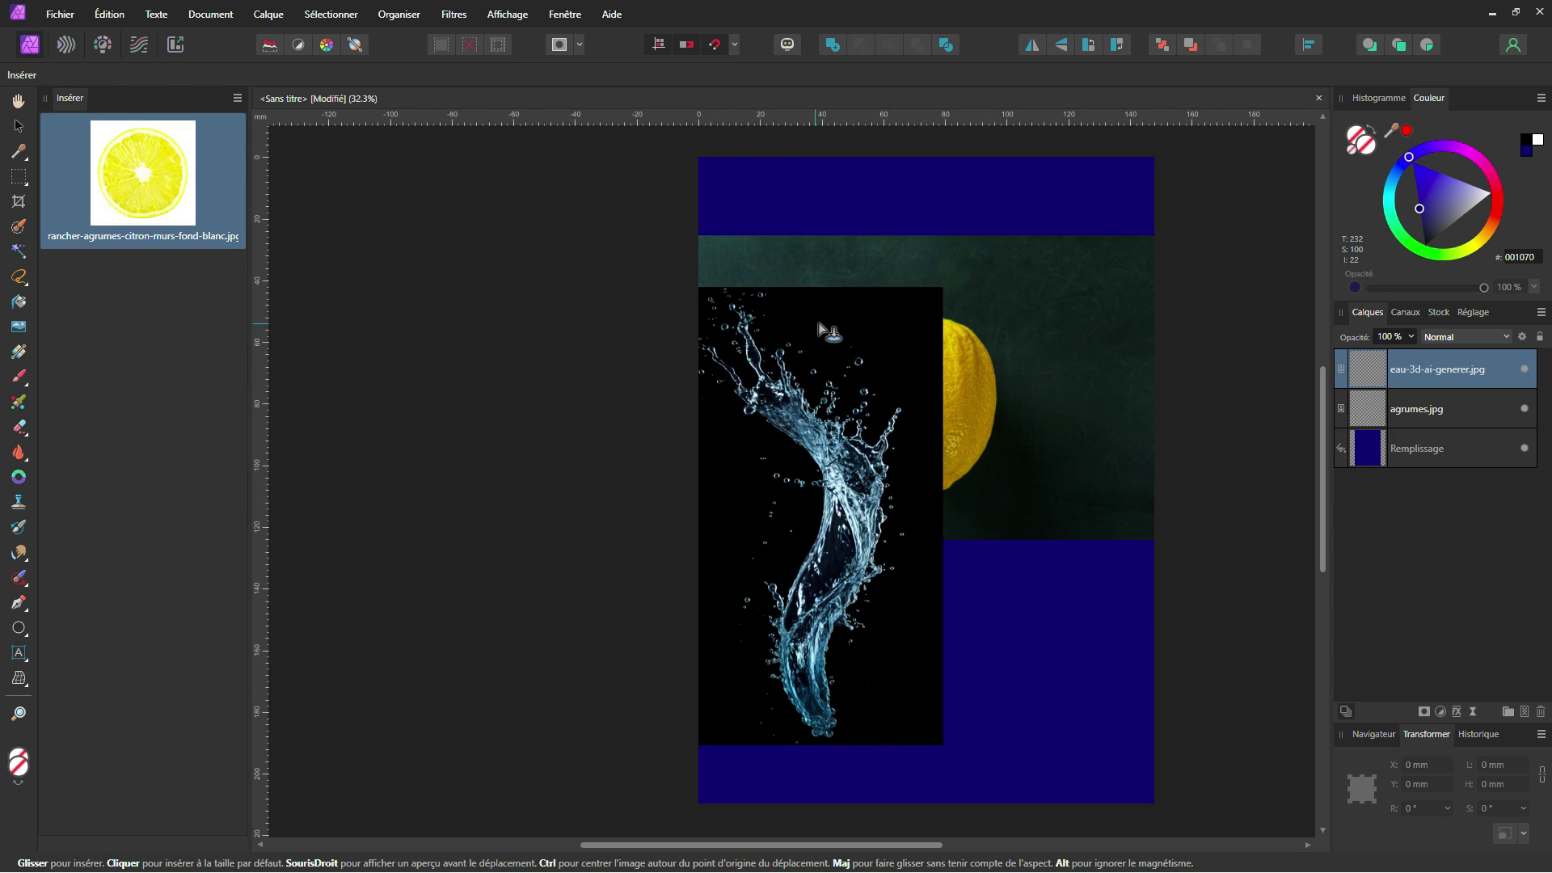
{"action": "left_click_drag", "start_coordinate": [819, 323], "coordinate": [1138, 647]}
Hide the lemon slice and water splash layers, select the agrumes.jpg layer, and close the Macro panel
{"action": "double_click", "coordinate": [1475, 370]}
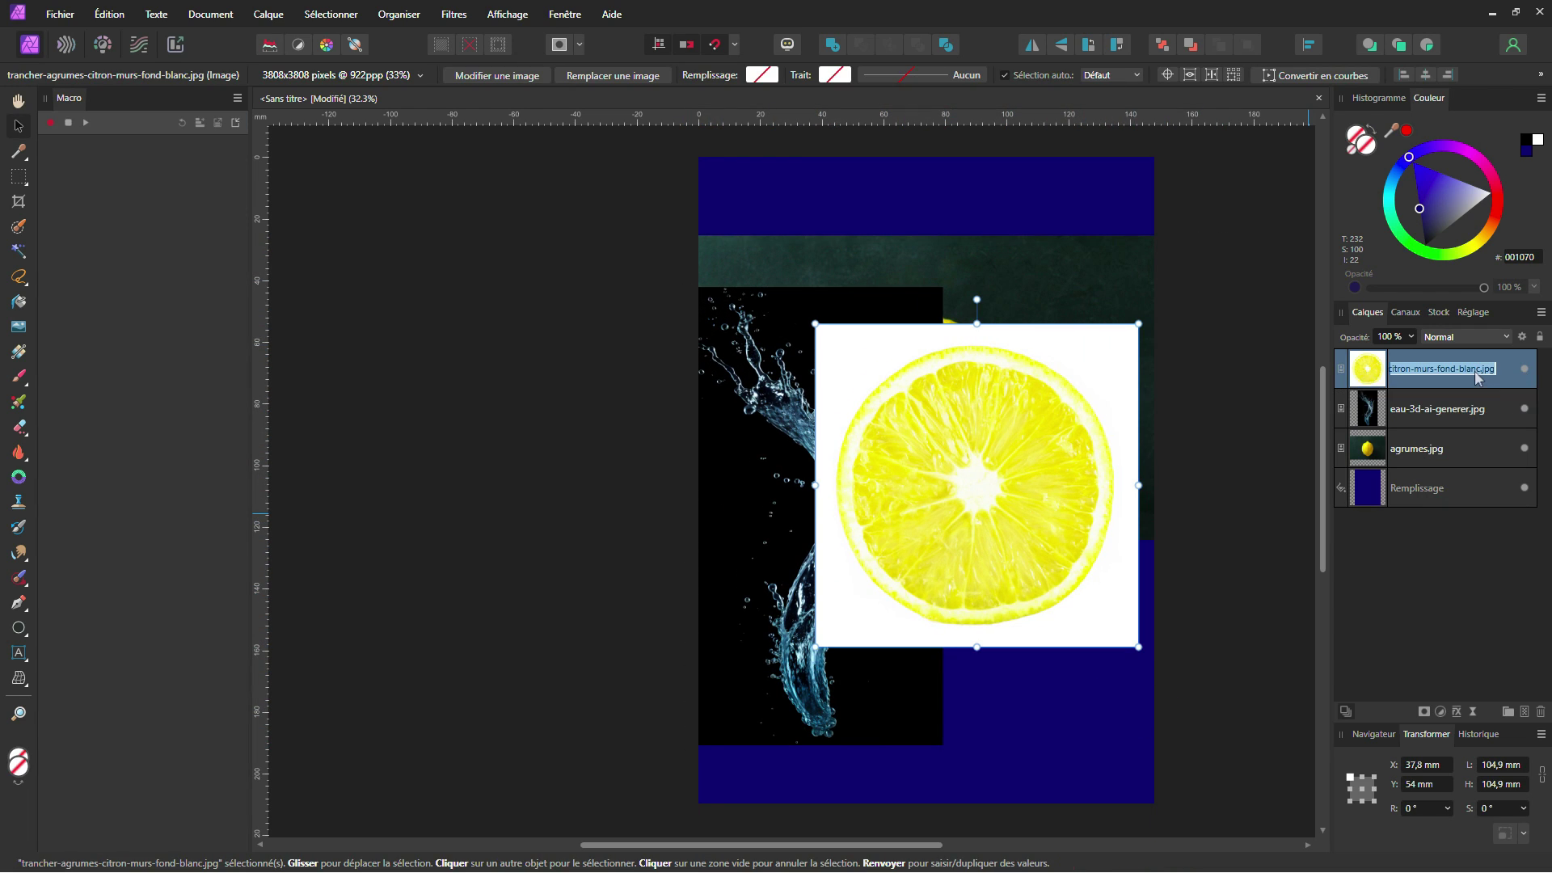
{"action": "left_click", "coordinate": [1523, 370]}
{"action": "left_click", "coordinate": [1525, 409]}
{"action": "left_click", "coordinate": [1396, 447]}
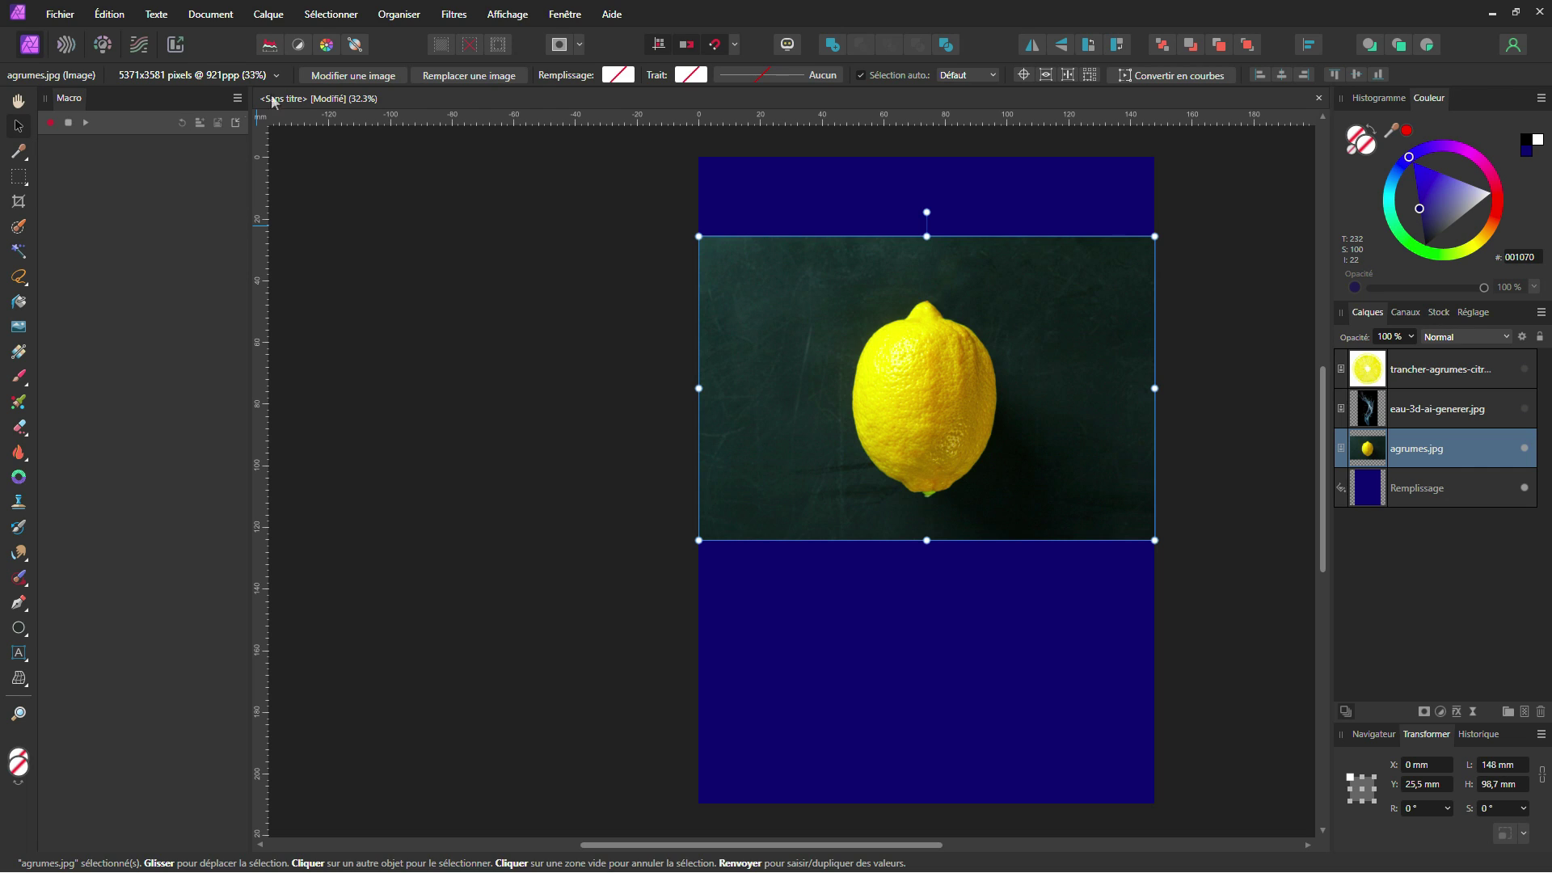
{"action": "left_click", "coordinate": [237, 98]}
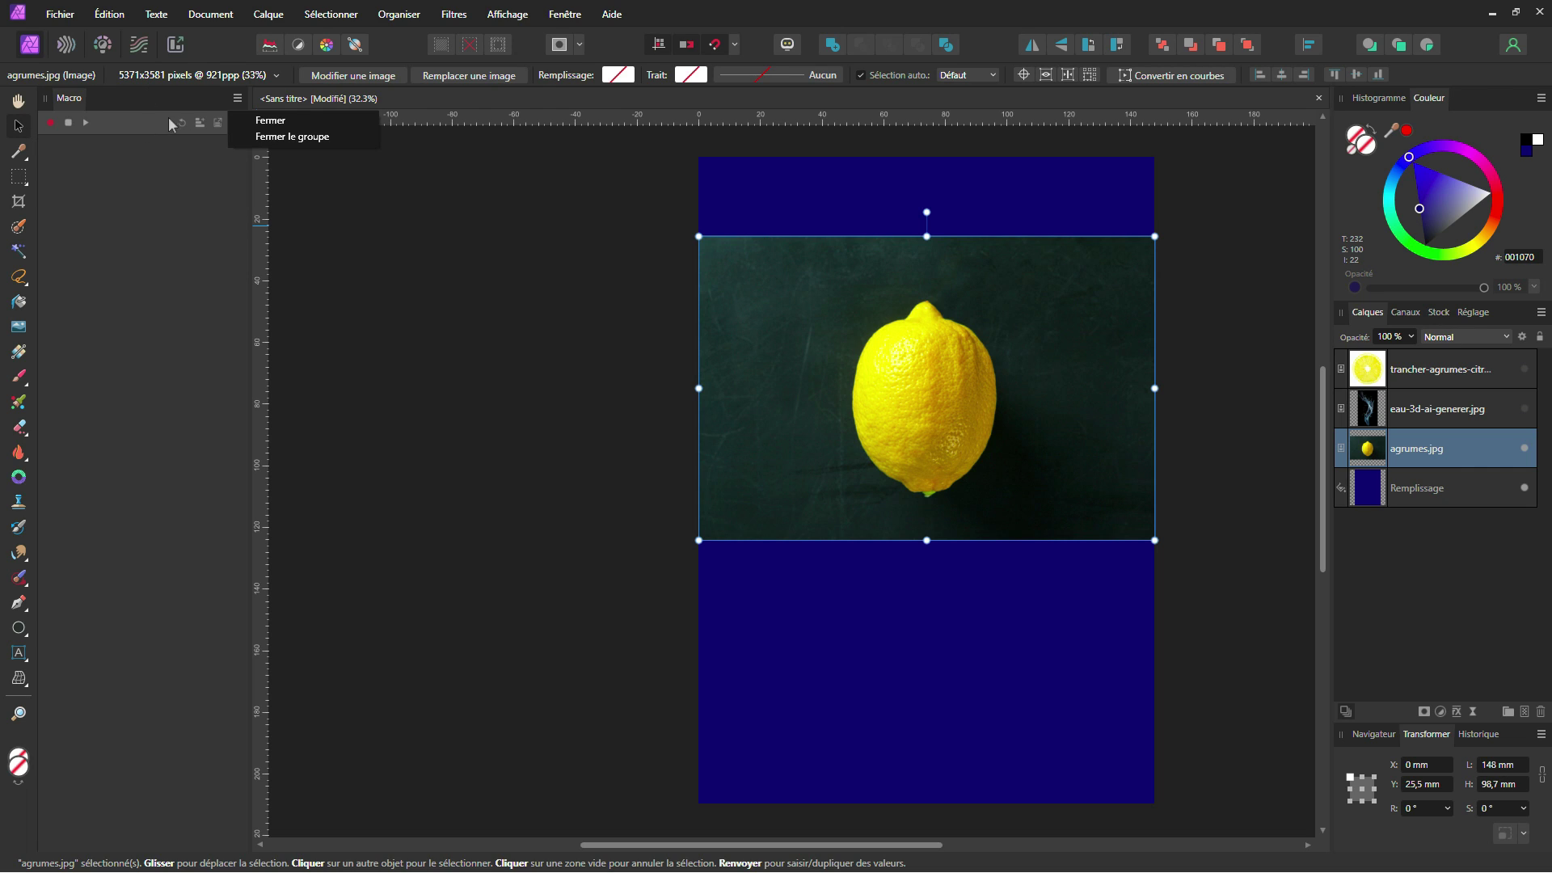
{"action": "left_click", "coordinate": [272, 121]}
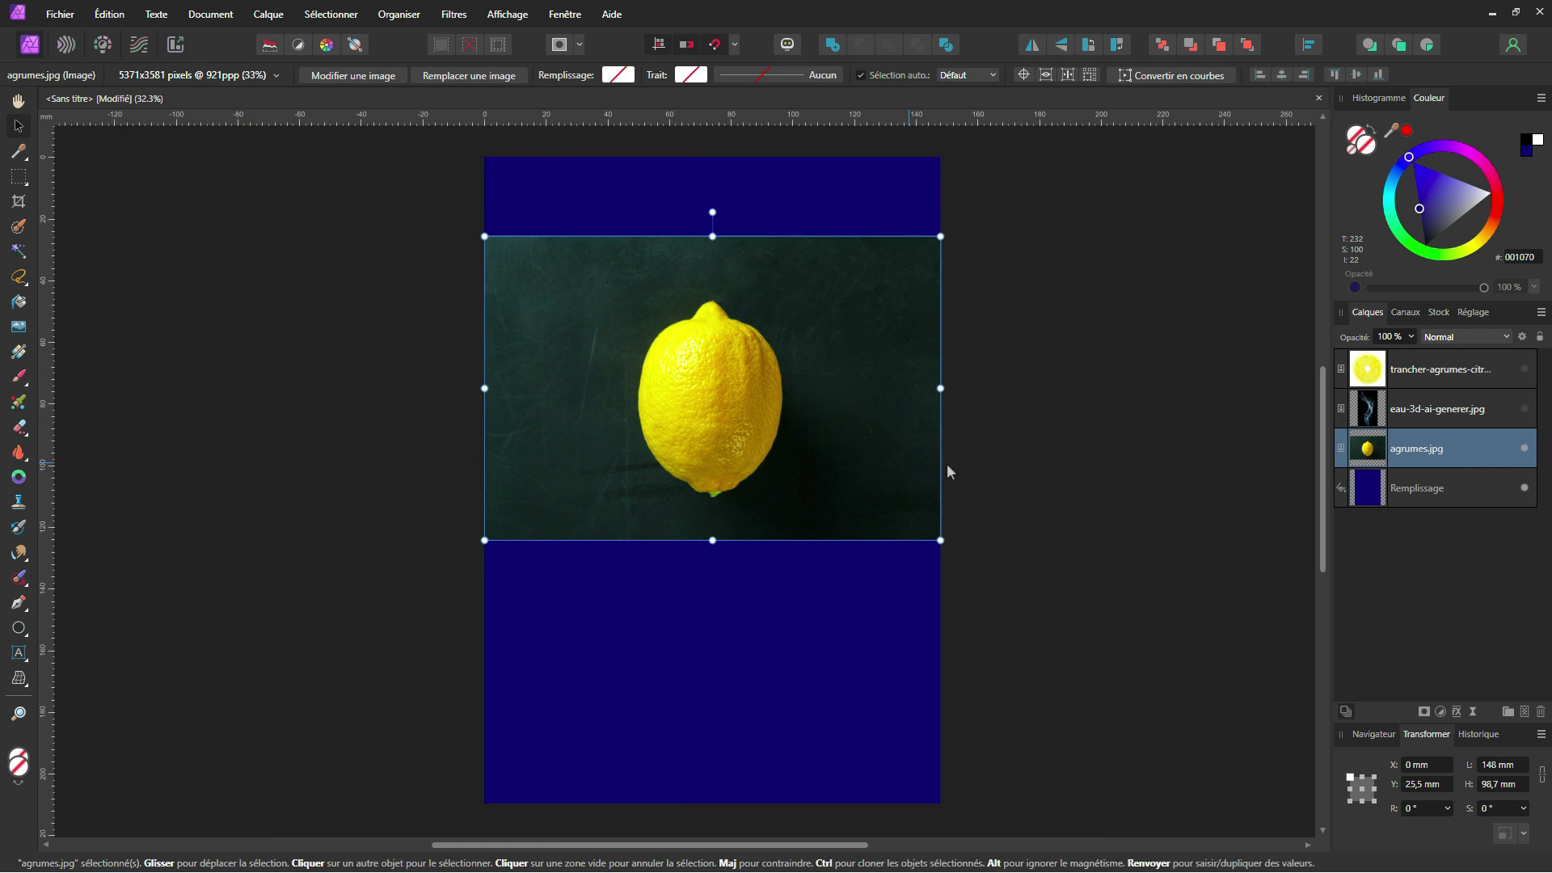
Enlarge the agrumes.jpg image to 315 × 210 mm so it covers the page height, and centre the lemon horizontally
{"action": "scroll", "coordinate": [873, 525], "scroll_direction": "down", "scroll_amount": 2}
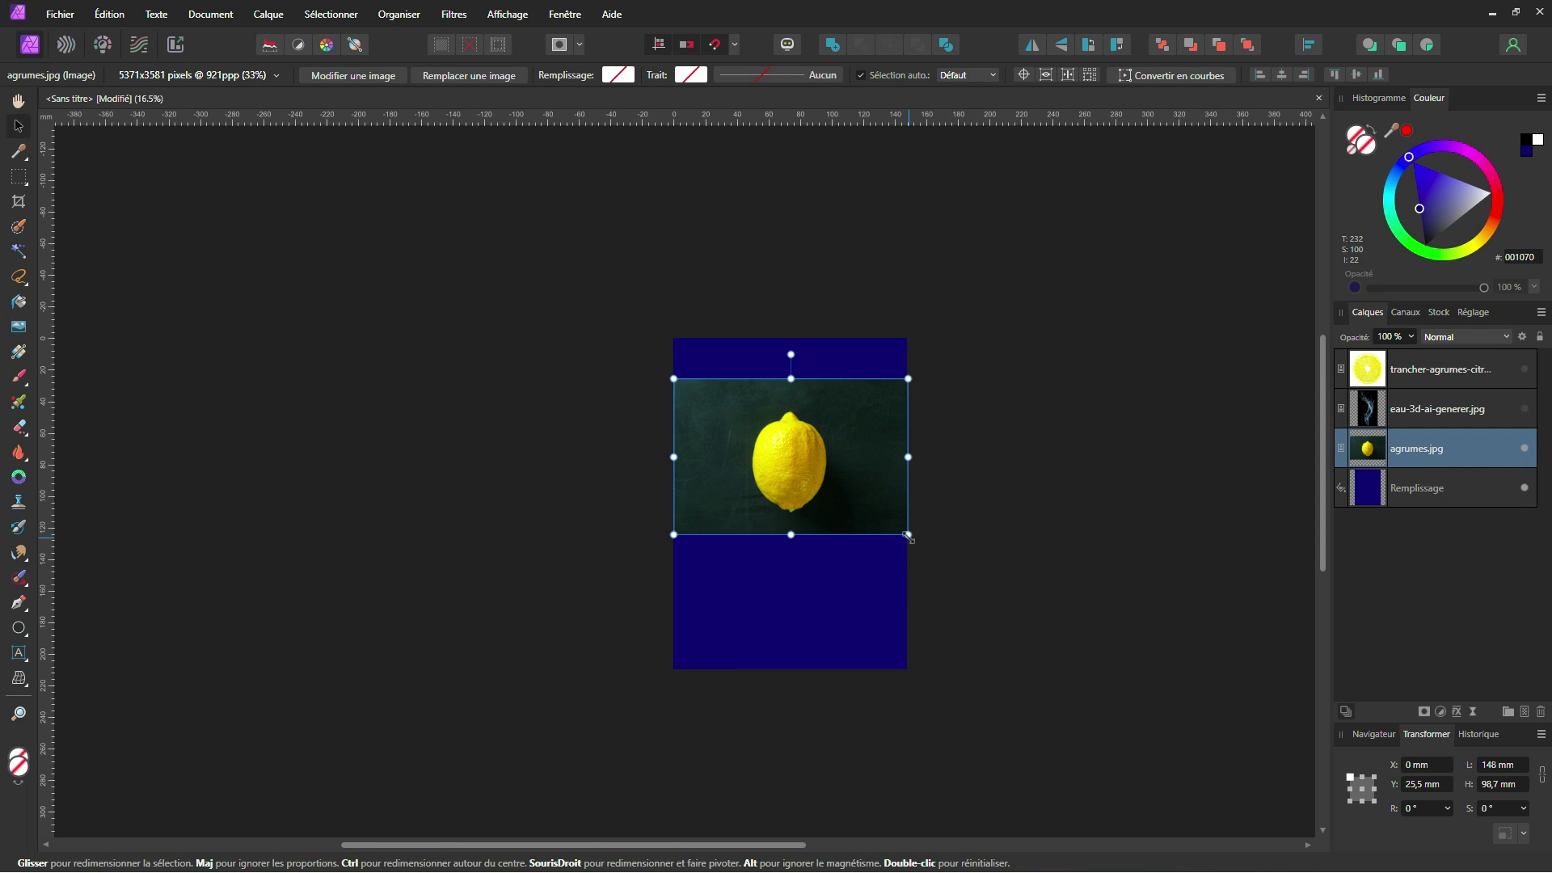
{"action": "left_click_drag", "start_coordinate": [908, 538], "coordinate": [1030, 617]}
{"action": "left_click_drag", "start_coordinate": [853, 434], "coordinate": [853, 475]}
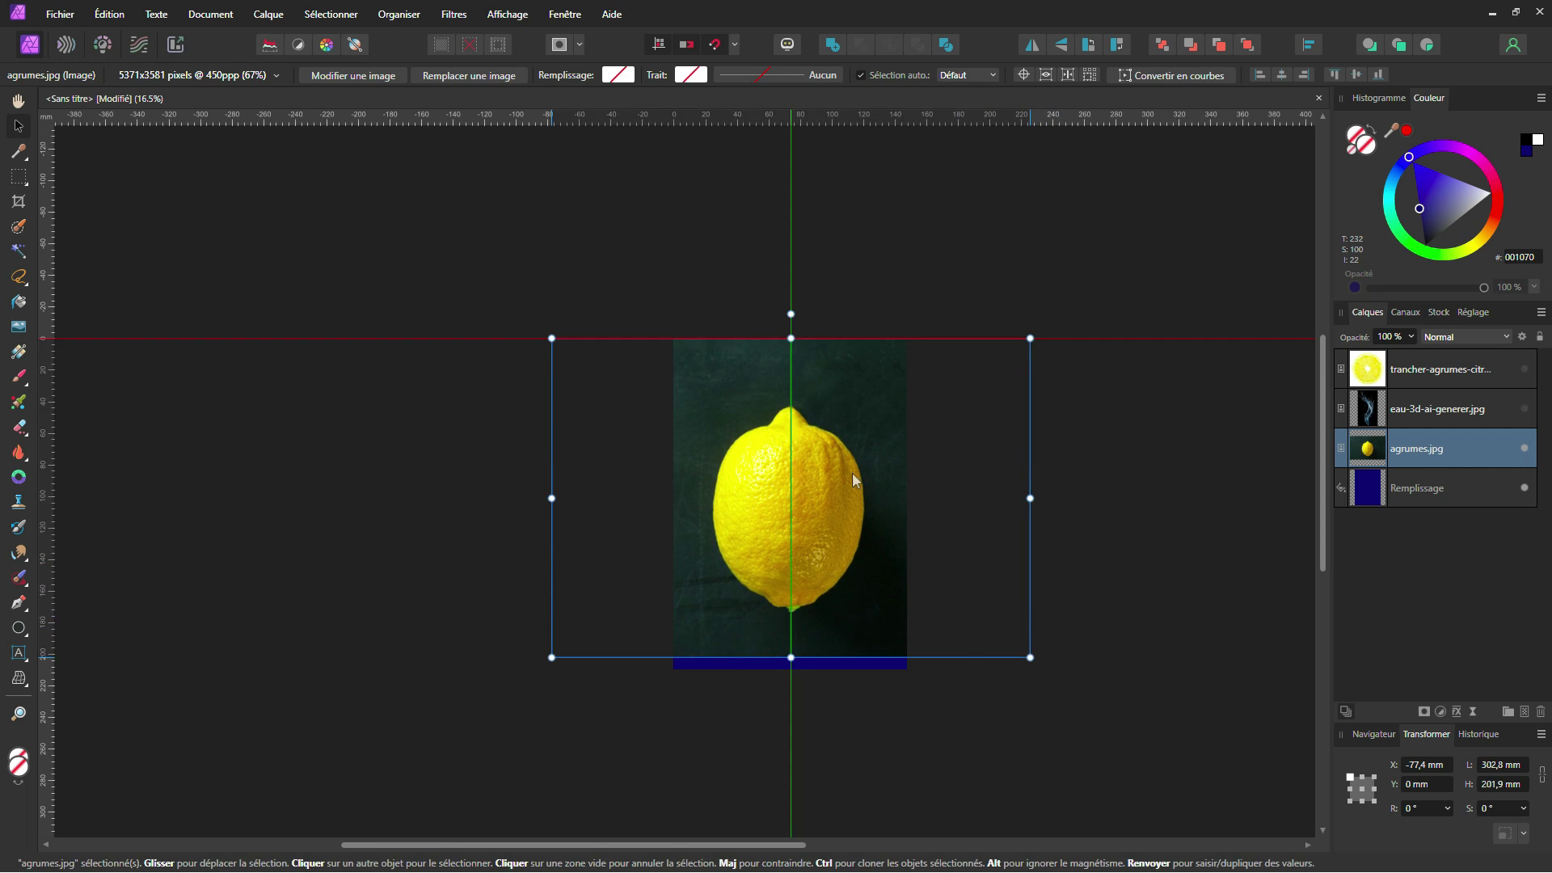
{"action": "left_click_drag", "start_coordinate": [1029, 657], "coordinate": [1049, 670]}
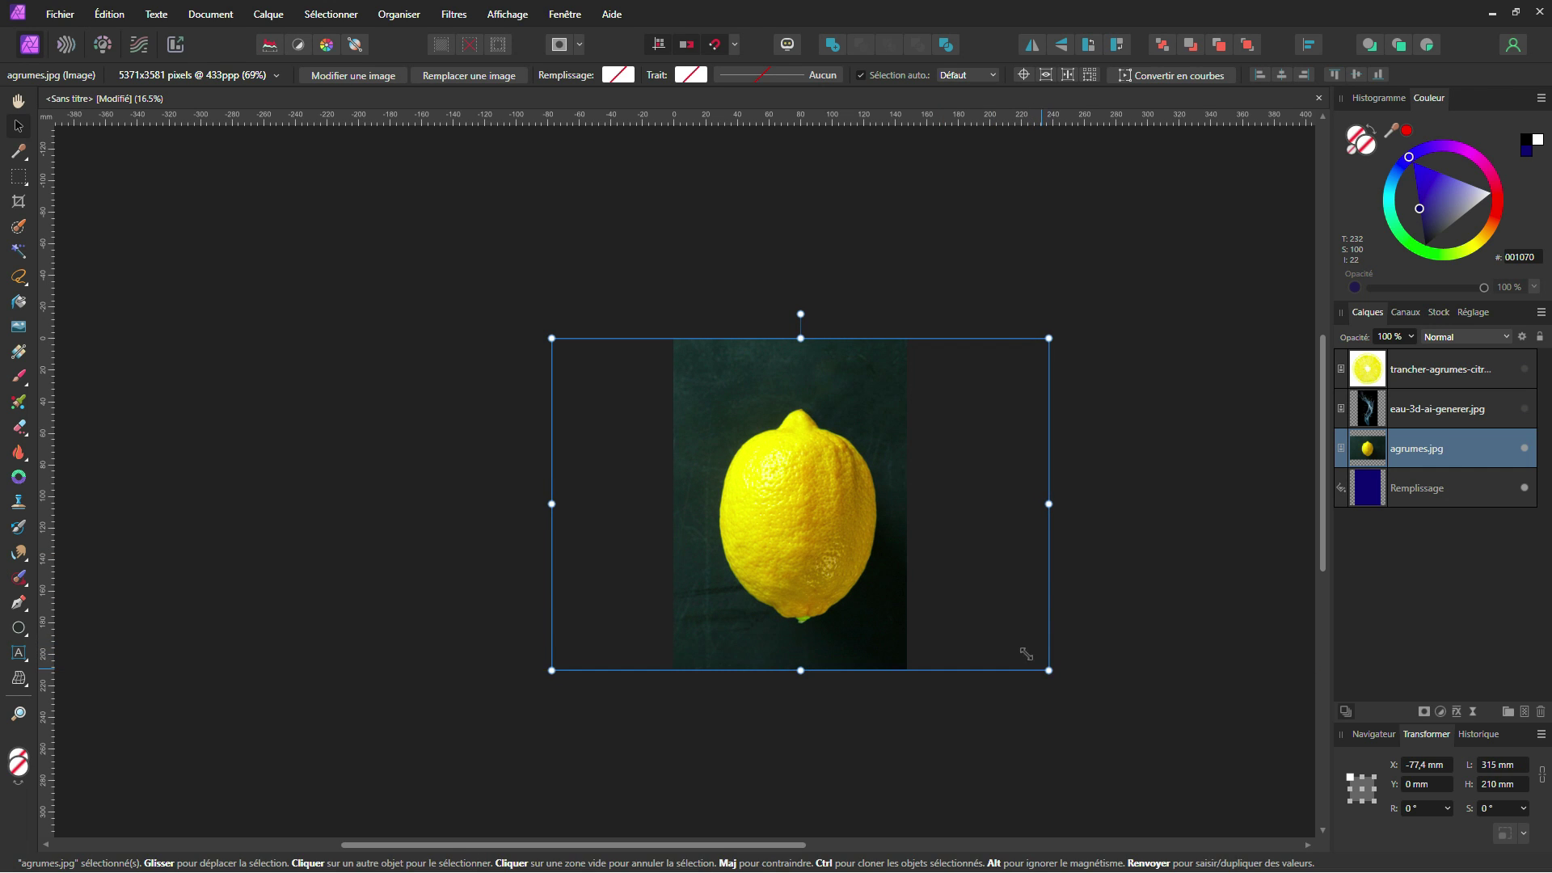
{"action": "left_click_drag", "start_coordinate": [826, 562], "coordinate": [807, 554]}
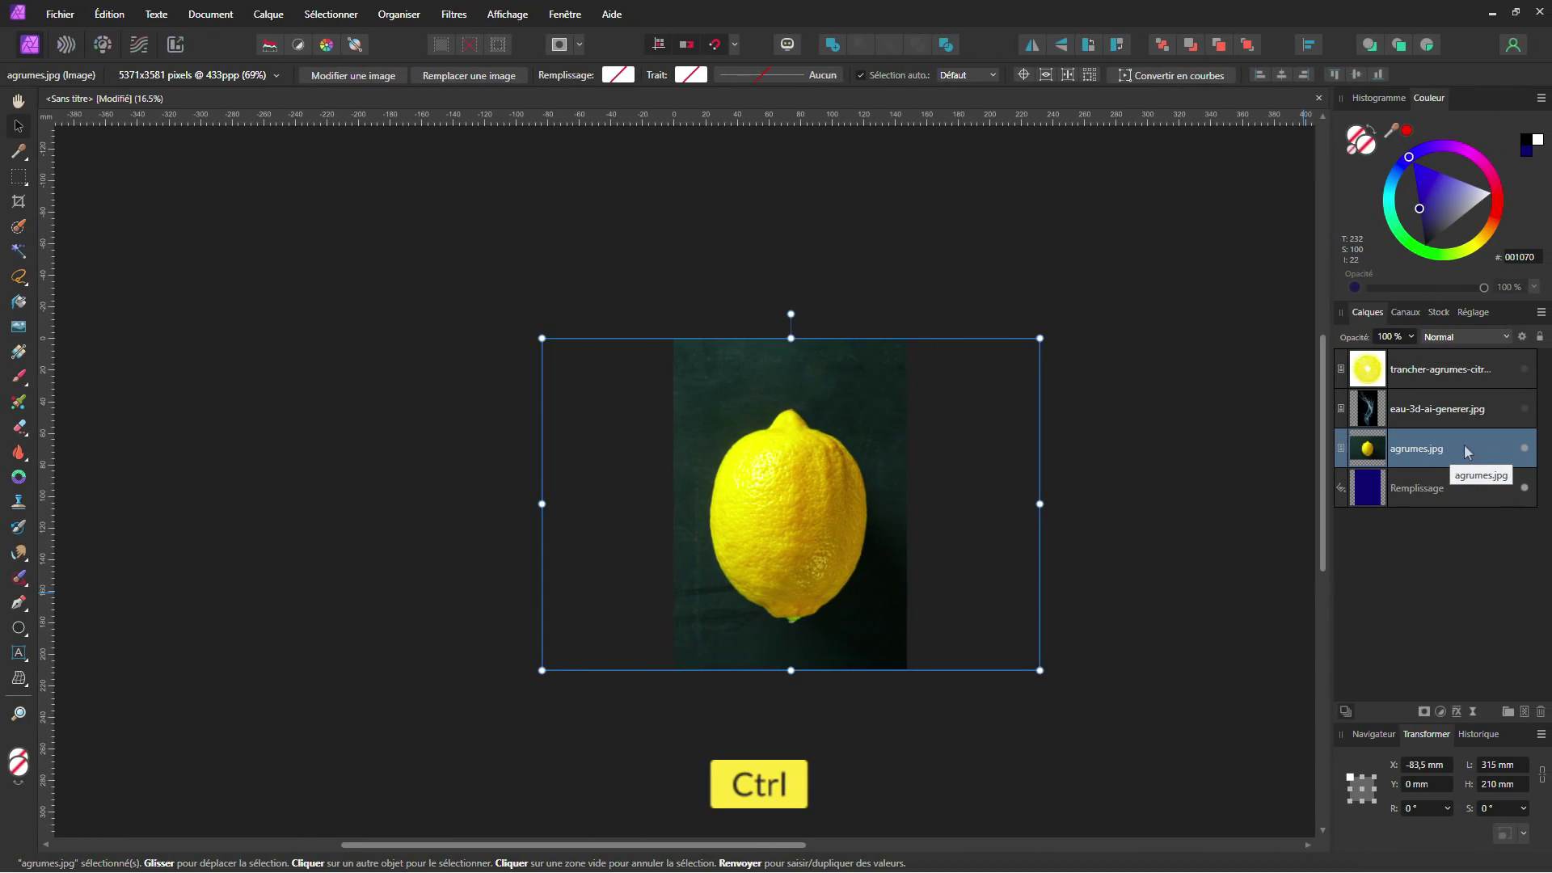
Rasterise and trim the three image layers together, and clear the layer selection
{"action": "left_click", "coordinate": [1433, 414], "text": "ctrl"}
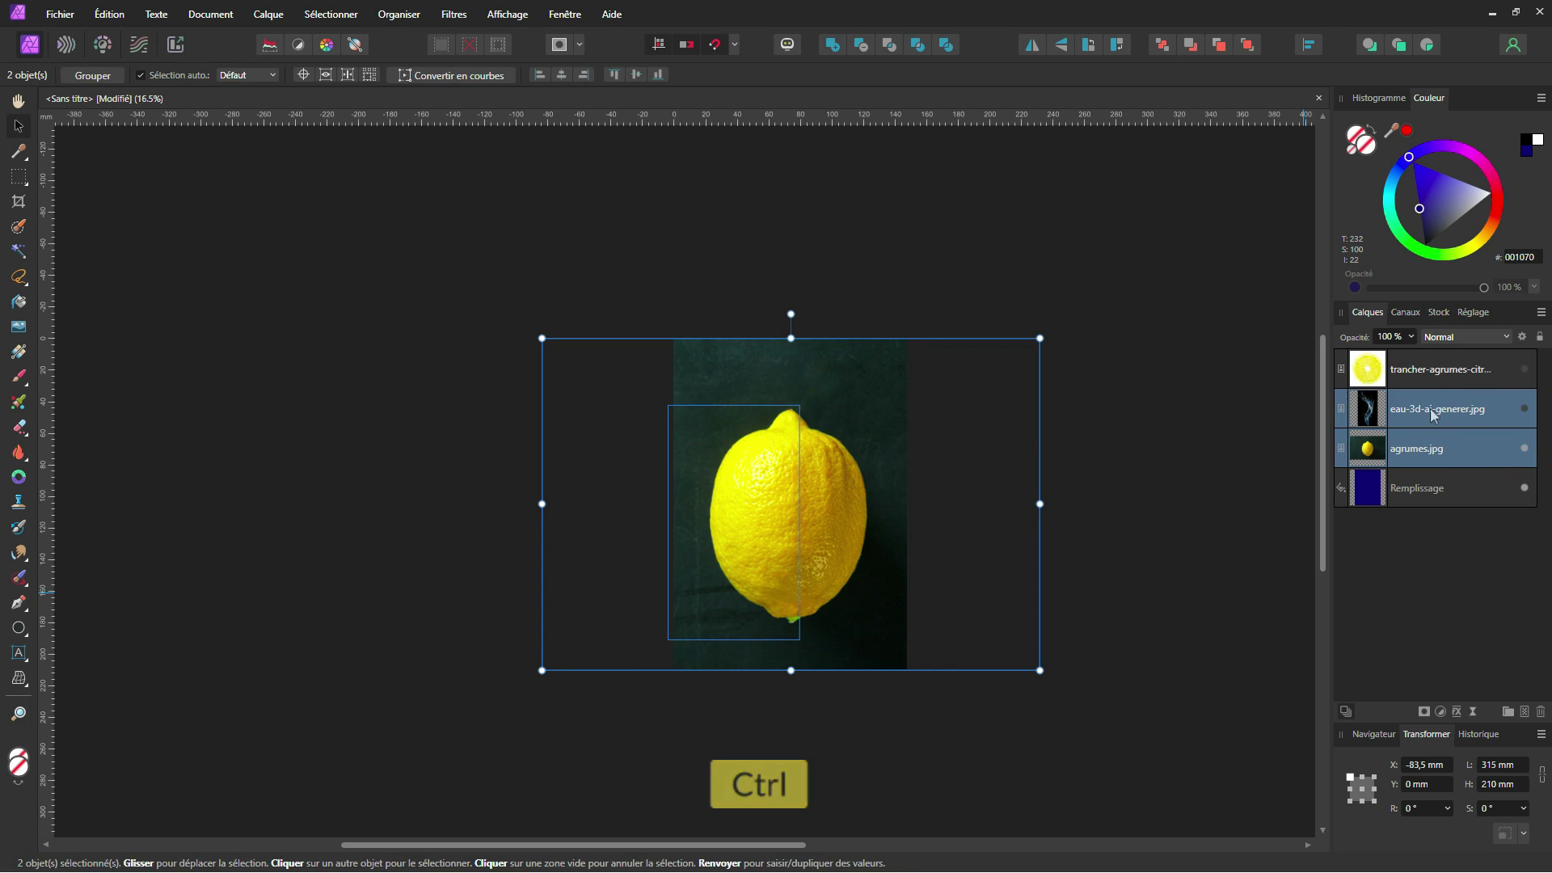
{"action": "left_click", "coordinate": [1432, 378], "text": "ctrl"}
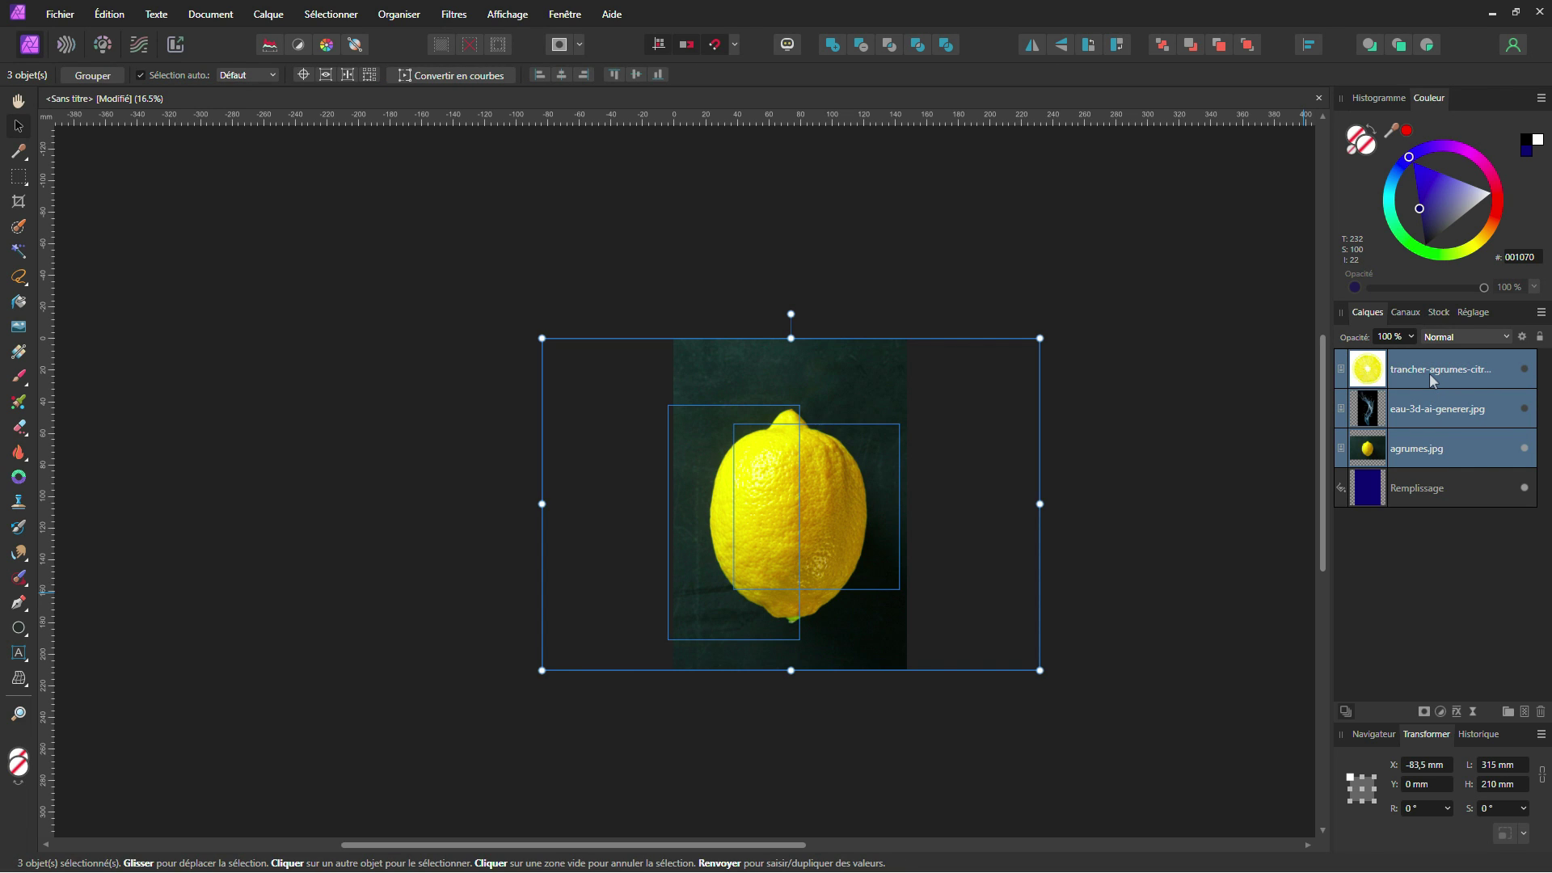
{"action": "right_click", "coordinate": [1432, 380]}
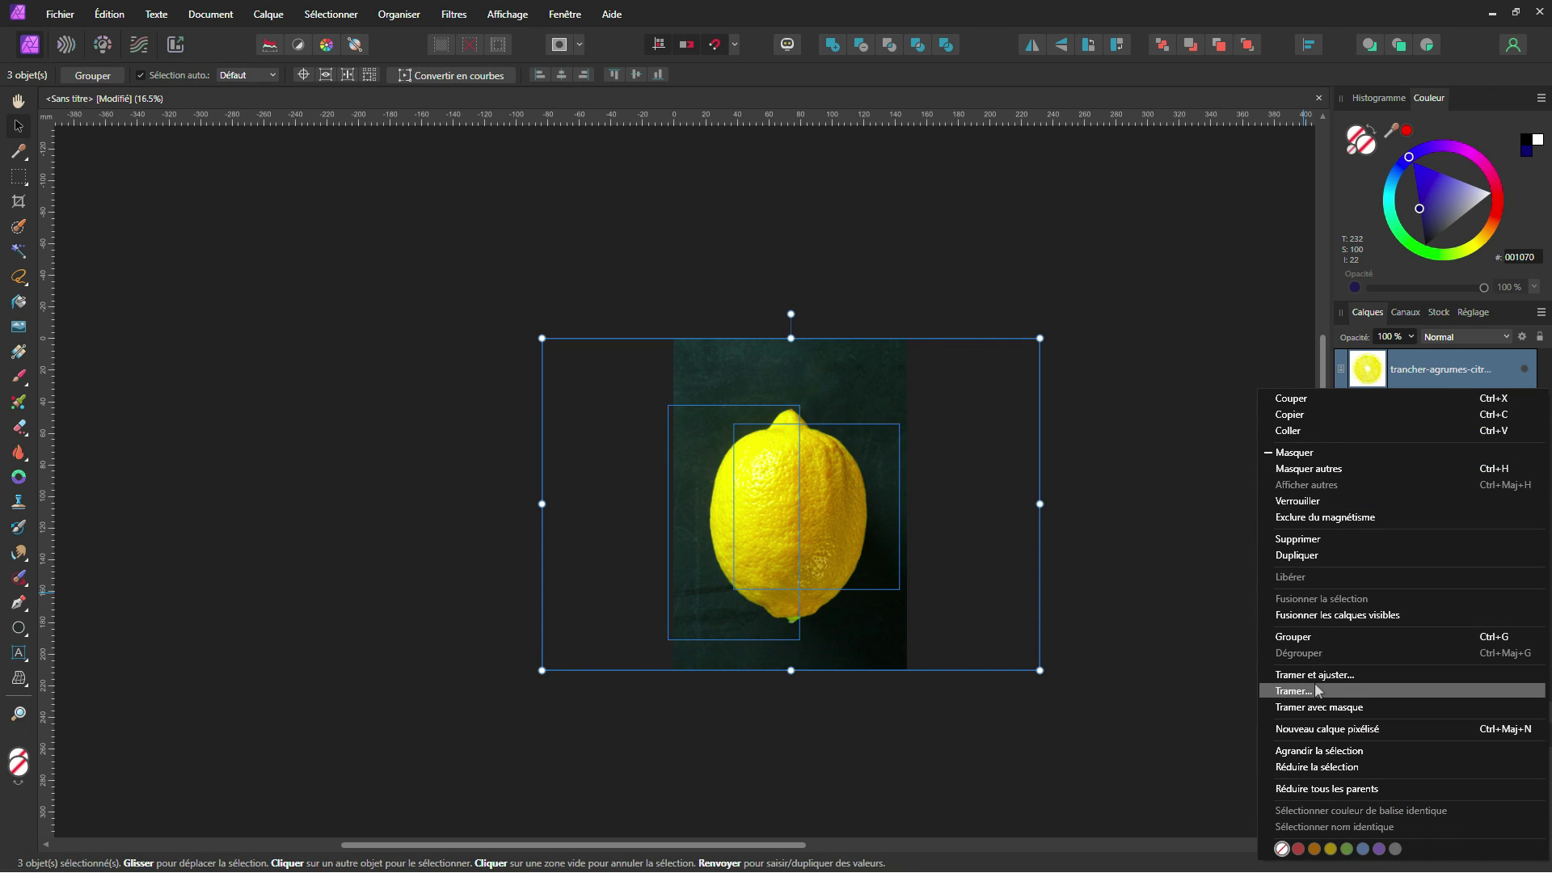
{"action": "left_click", "coordinate": [1314, 676]}
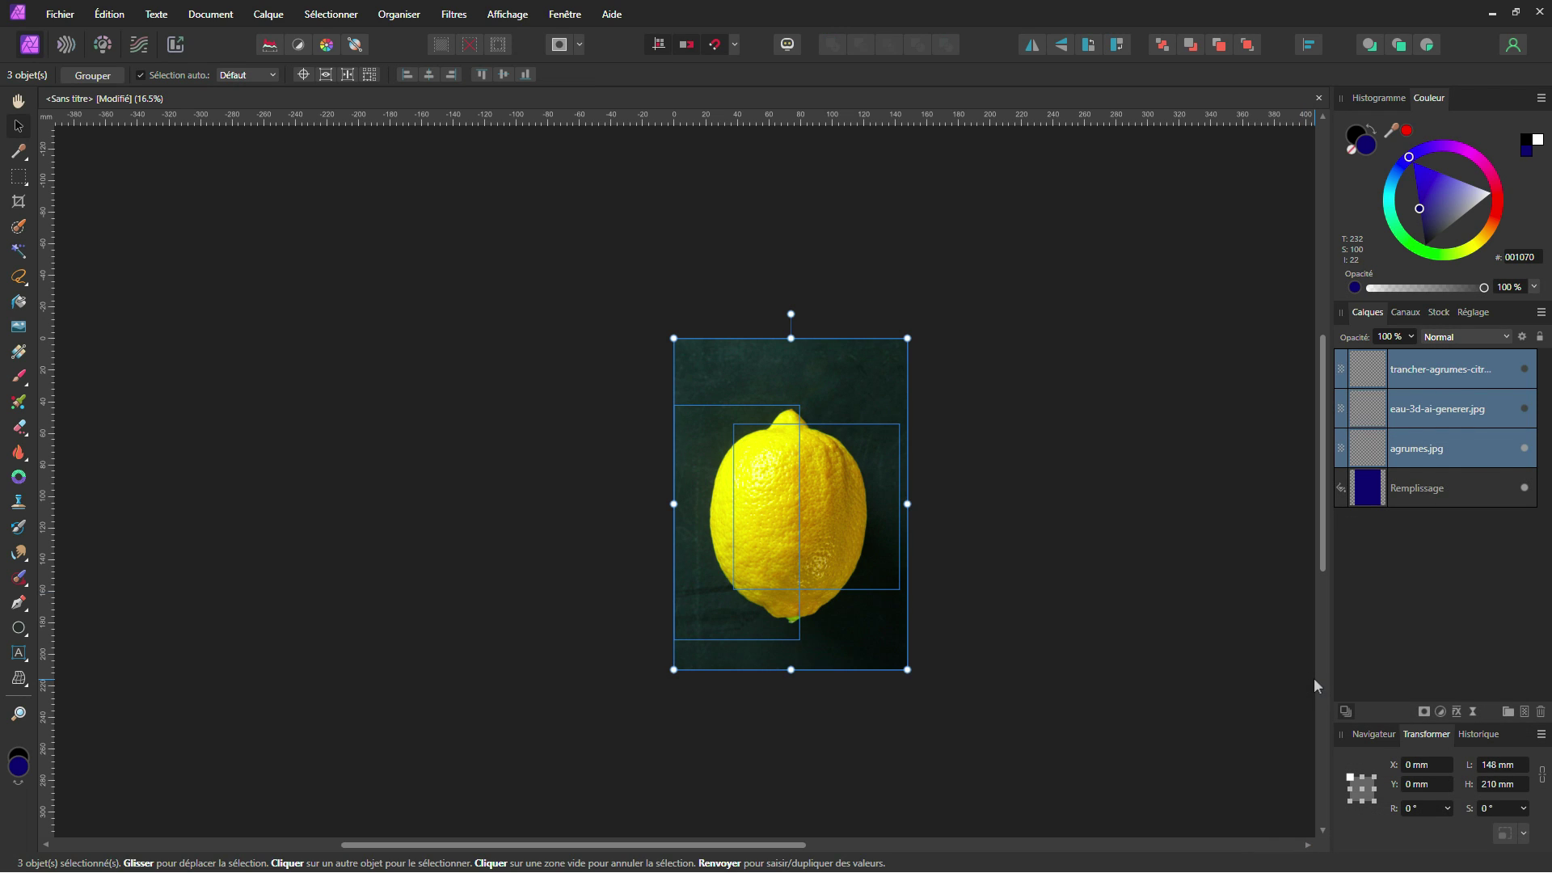
{"action": "left_click", "coordinate": [1221, 728]}
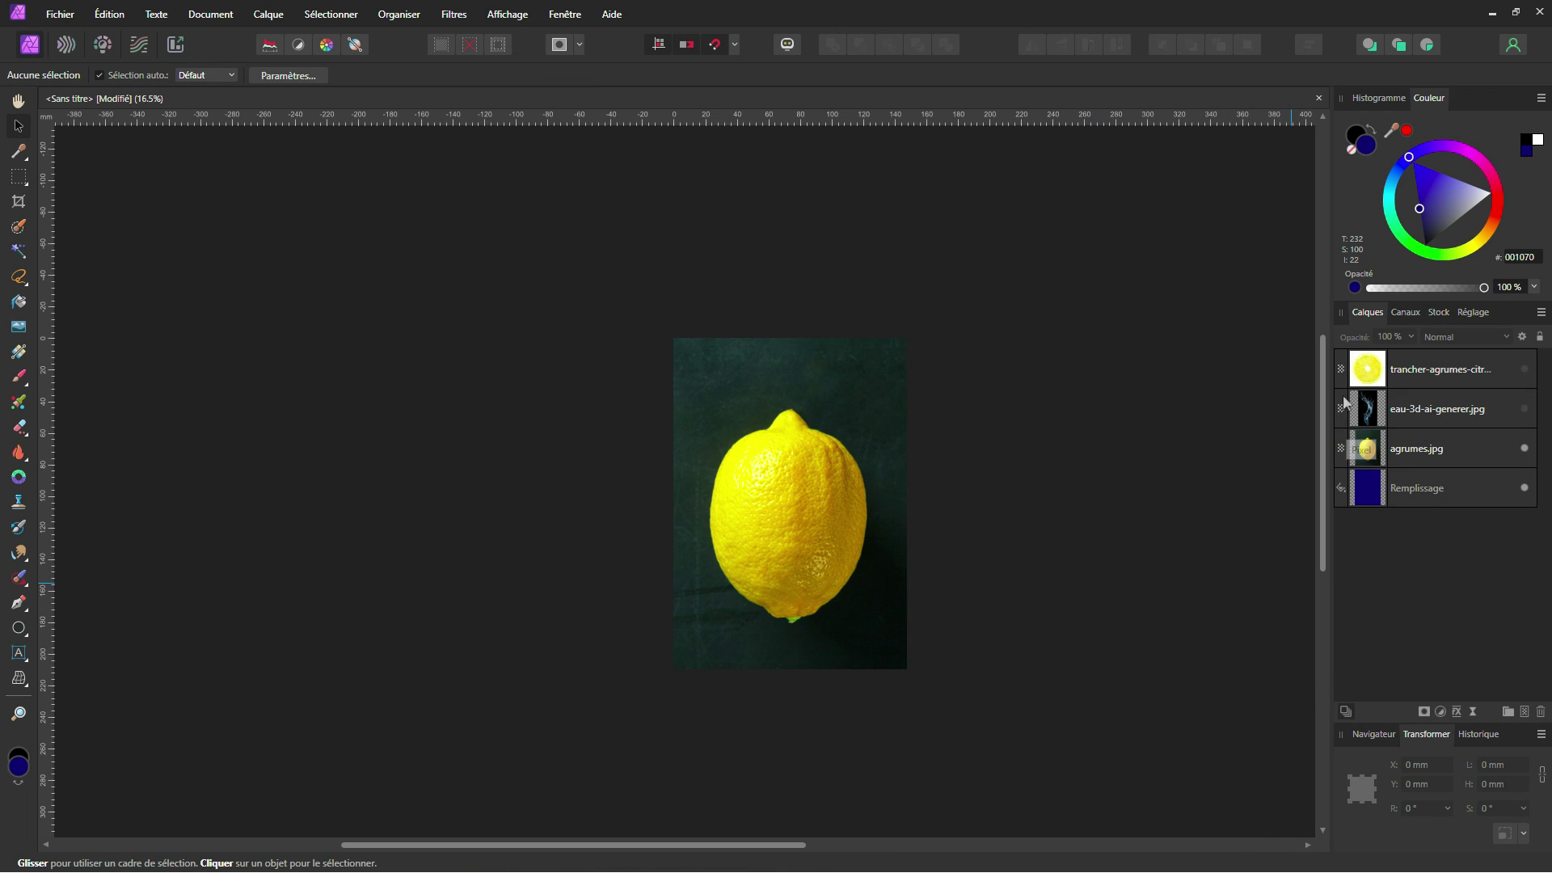
Remove the dark background from the agrumes.jpg layer by selecting its shadow tones and deleting them, and clear the pixel selection
{"action": "left_click", "coordinate": [1437, 460]}
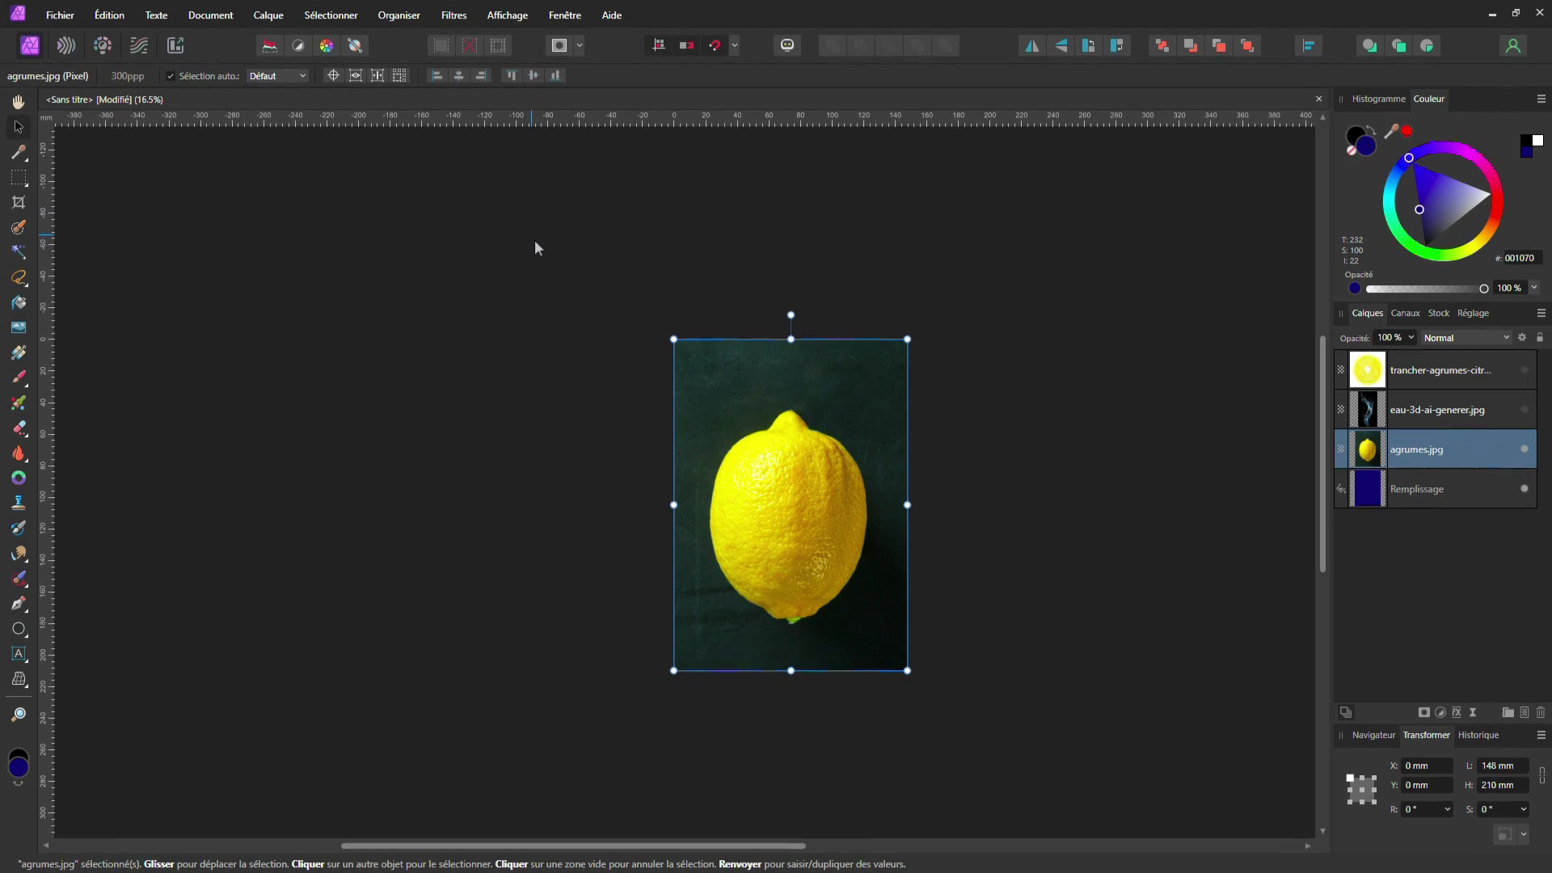
{"action": "left_click", "coordinate": [343, 16]}
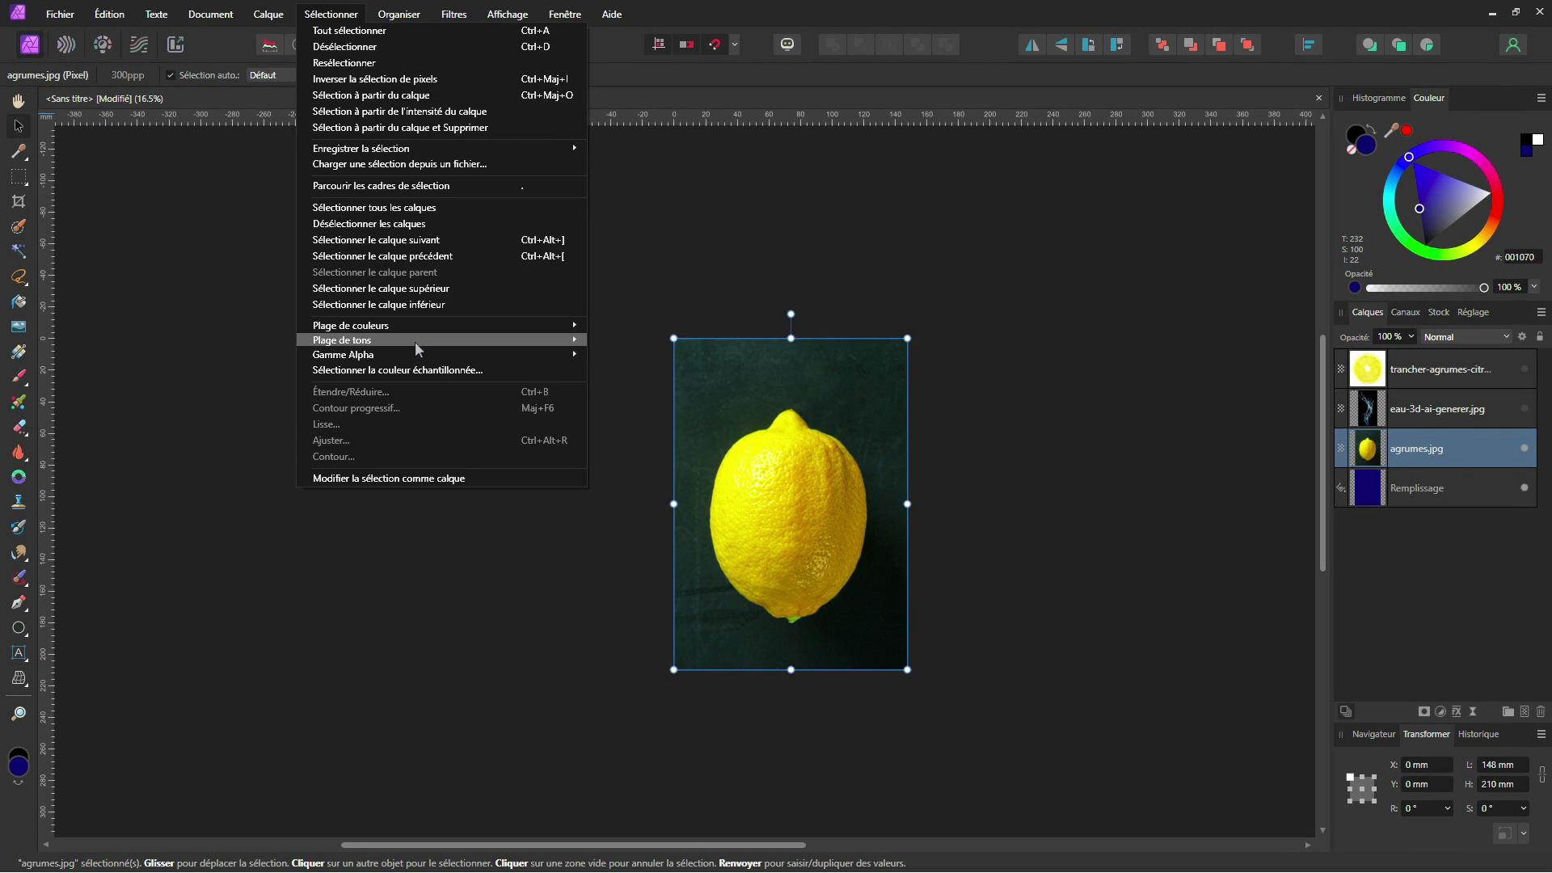
{"action": "mouse_move", "coordinate": [415, 341]}
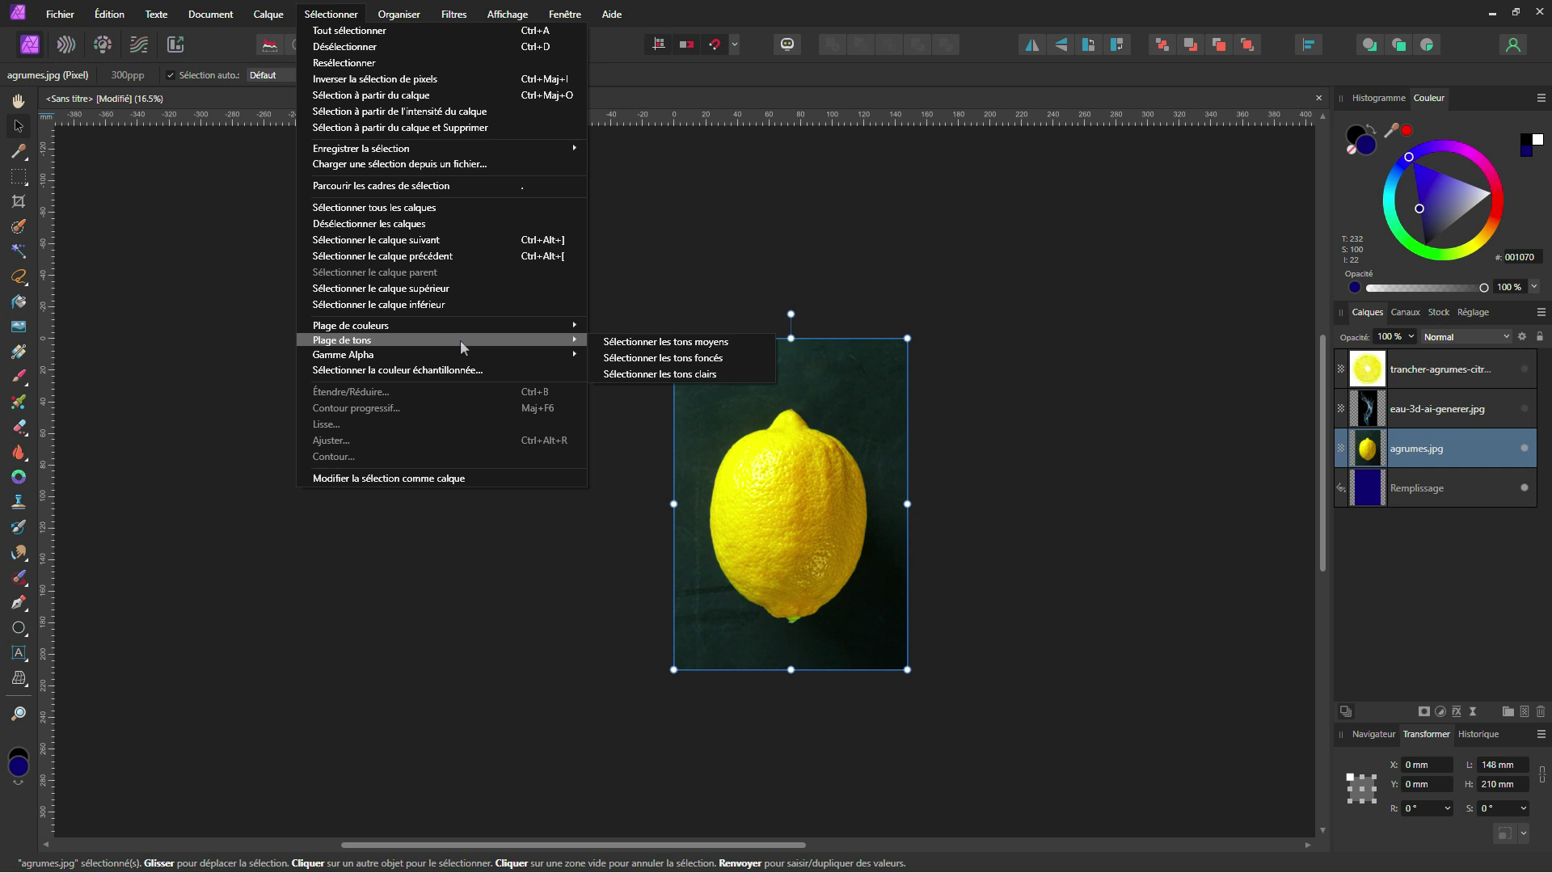
{"action": "left_click", "coordinate": [638, 361]}
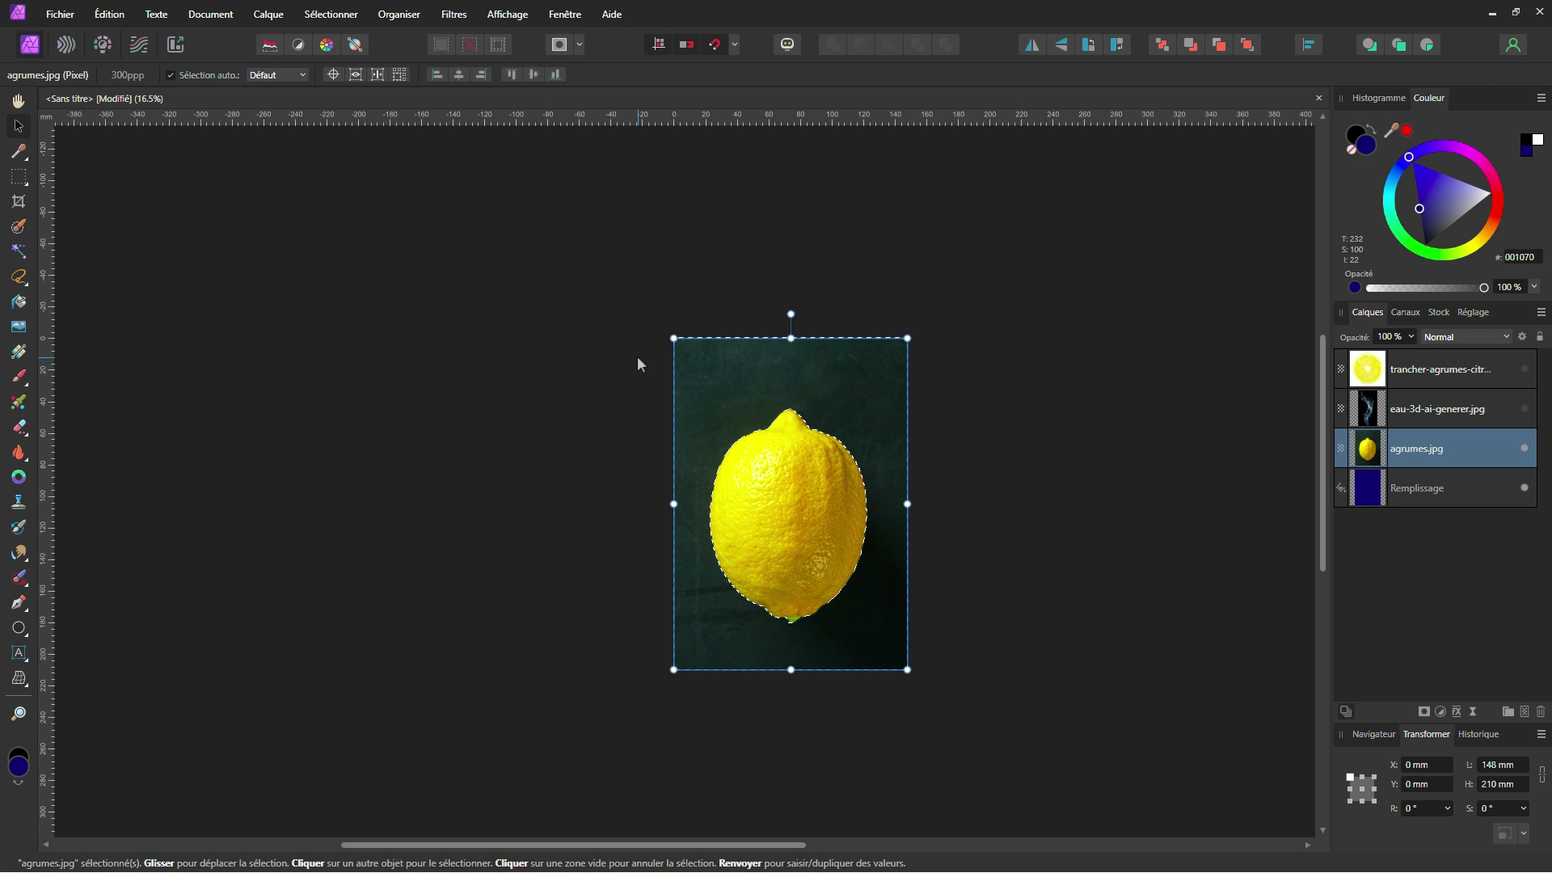
{"action": "scroll", "coordinate": [784, 380], "scroll_direction": "up", "scroll_amount": 2}
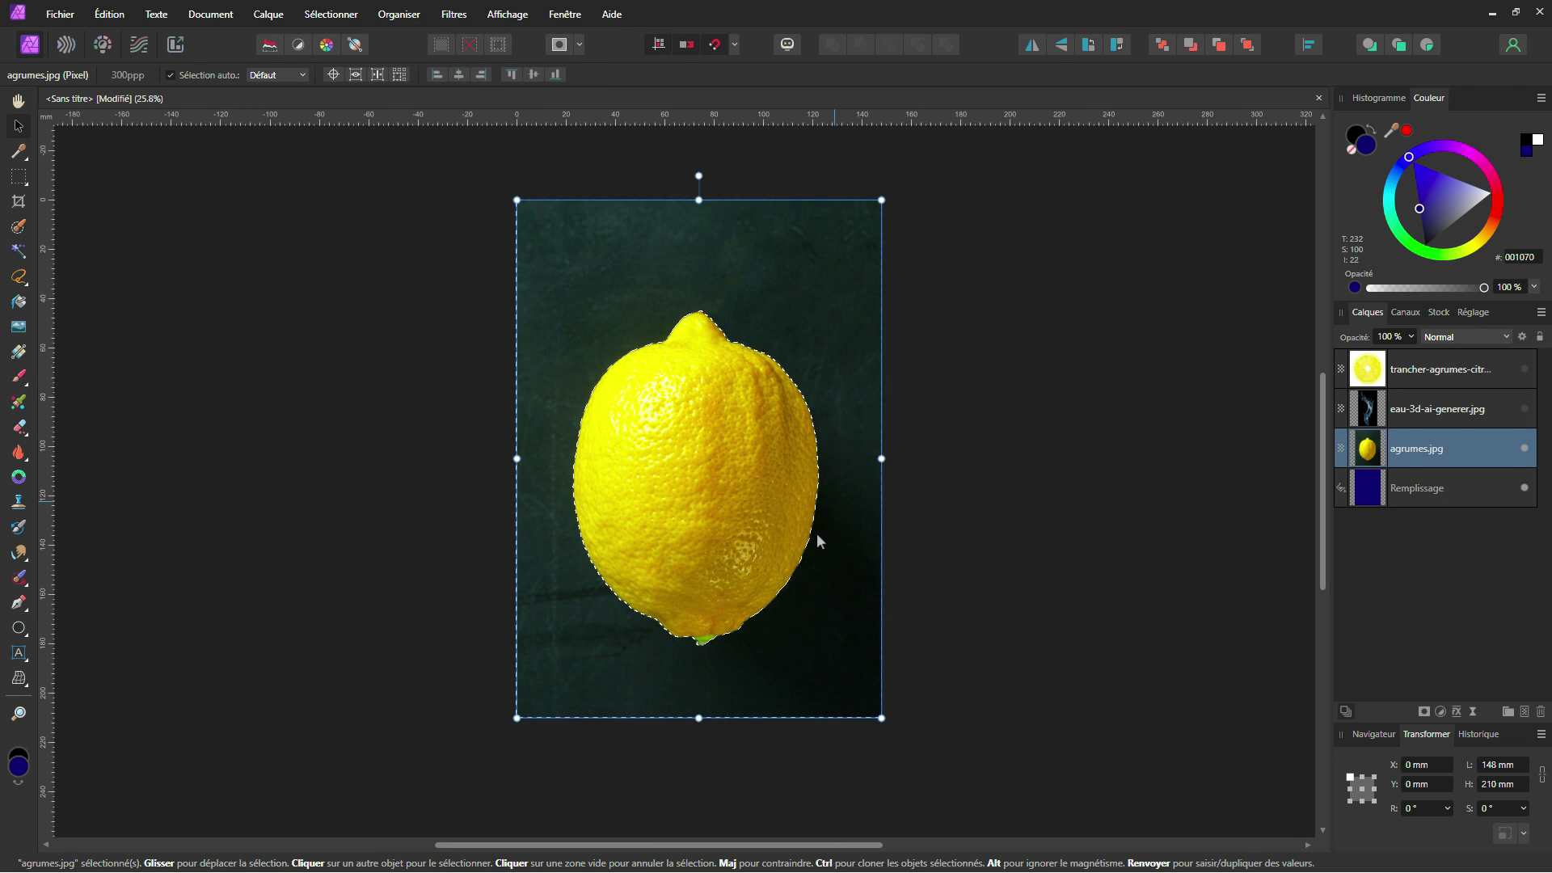
{"action": "key", "text": "Delete"}
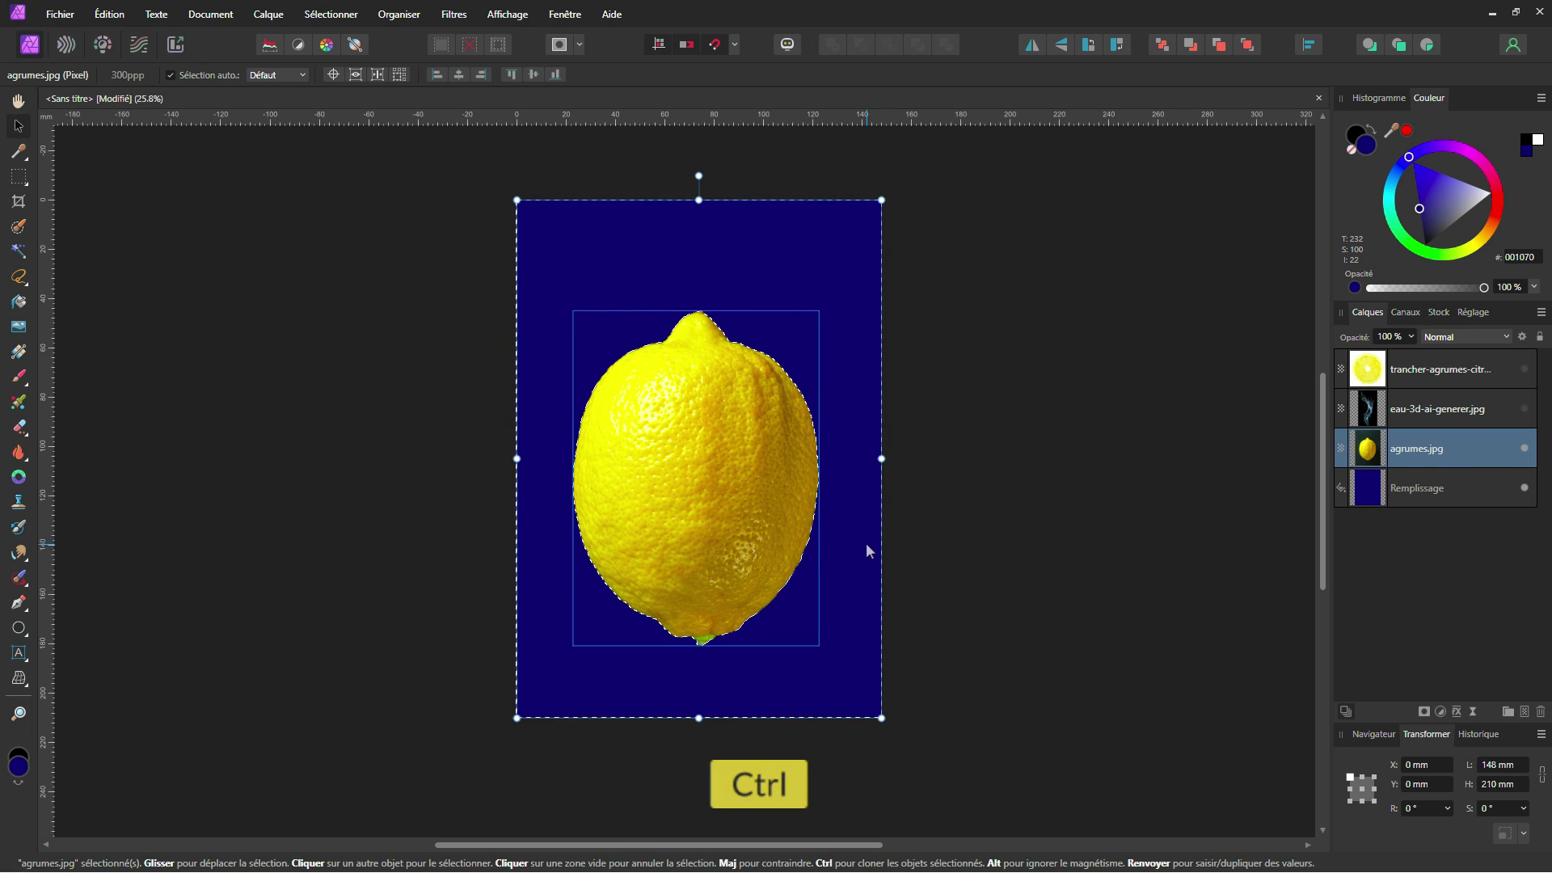
{"action": "key", "text": "ctrl+d"}
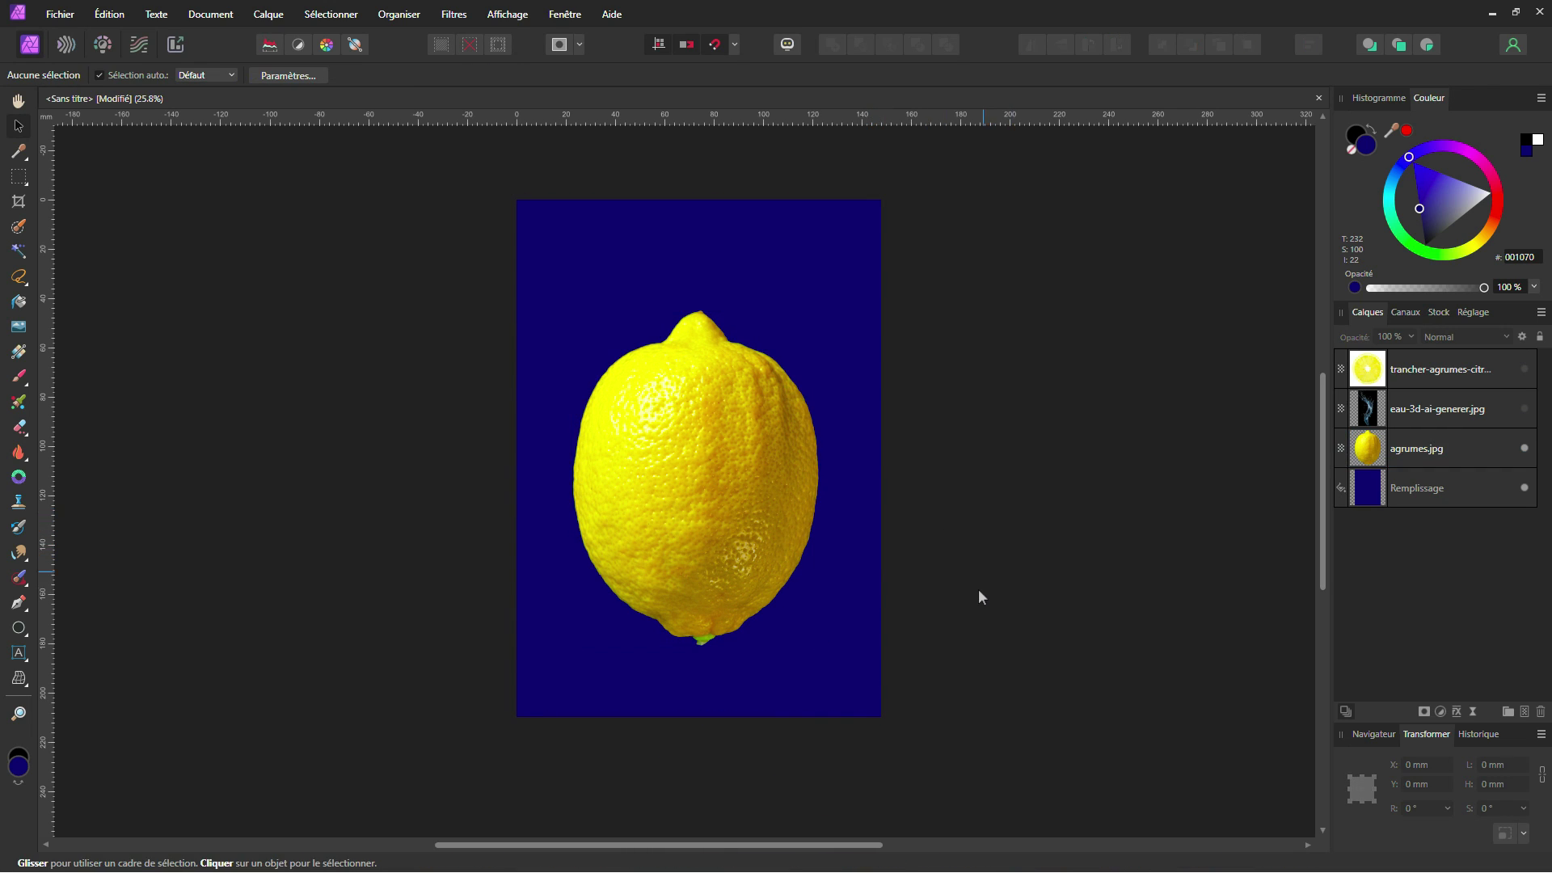
Show the lemon slice layer and move it over the upper part of the lemon, at about X 22.9 mm, Y 44.9 mm
{"action": "left_click", "coordinate": [1524, 370]}
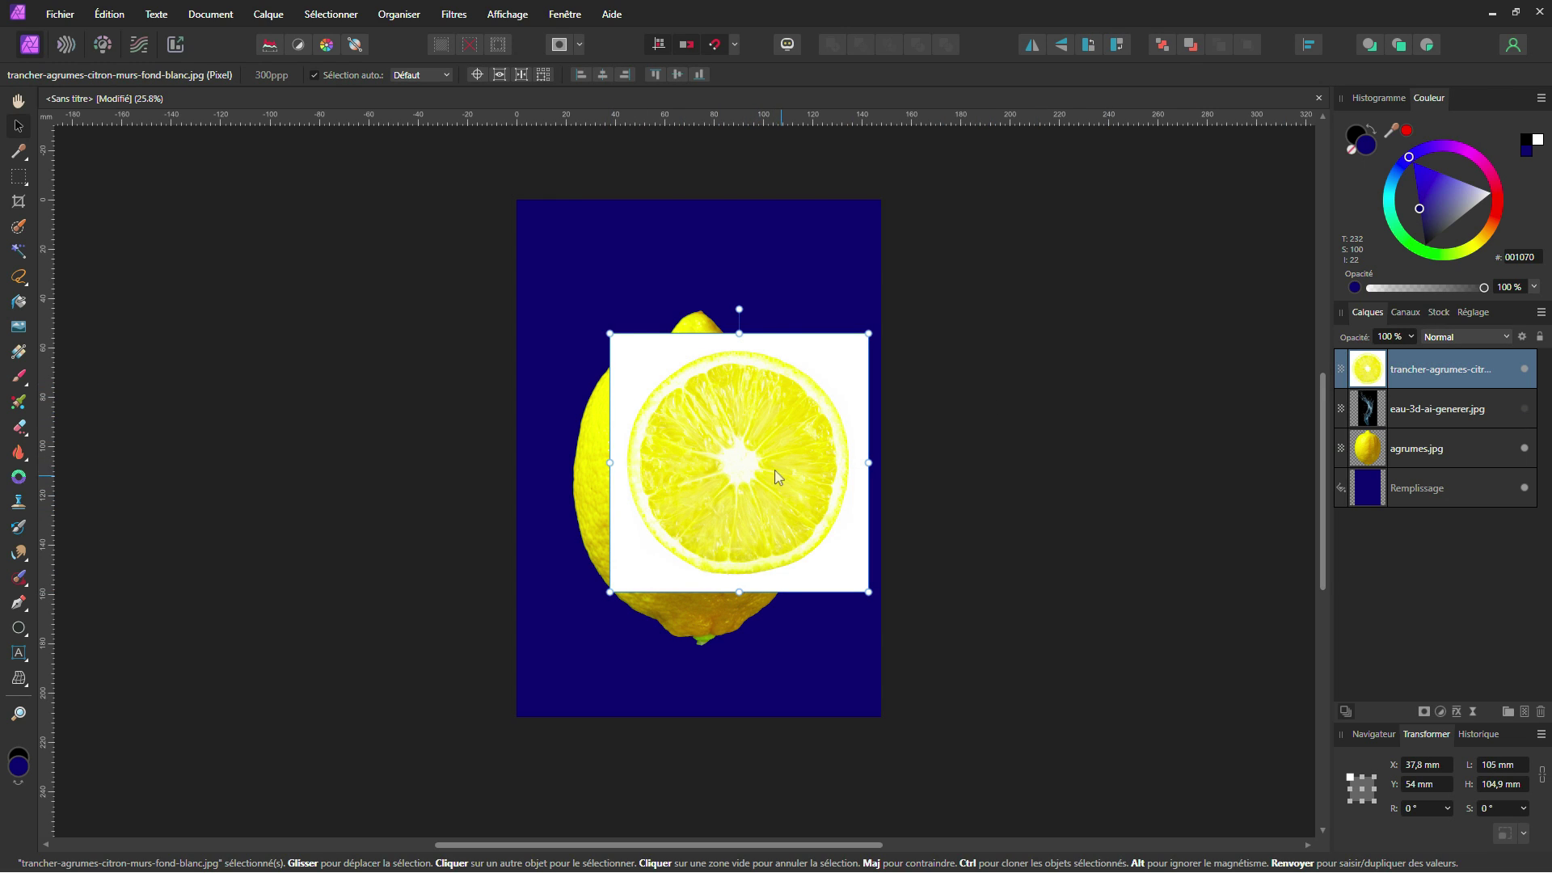
{"action": "left_click_drag", "start_coordinate": [783, 463], "coordinate": [740, 454]}
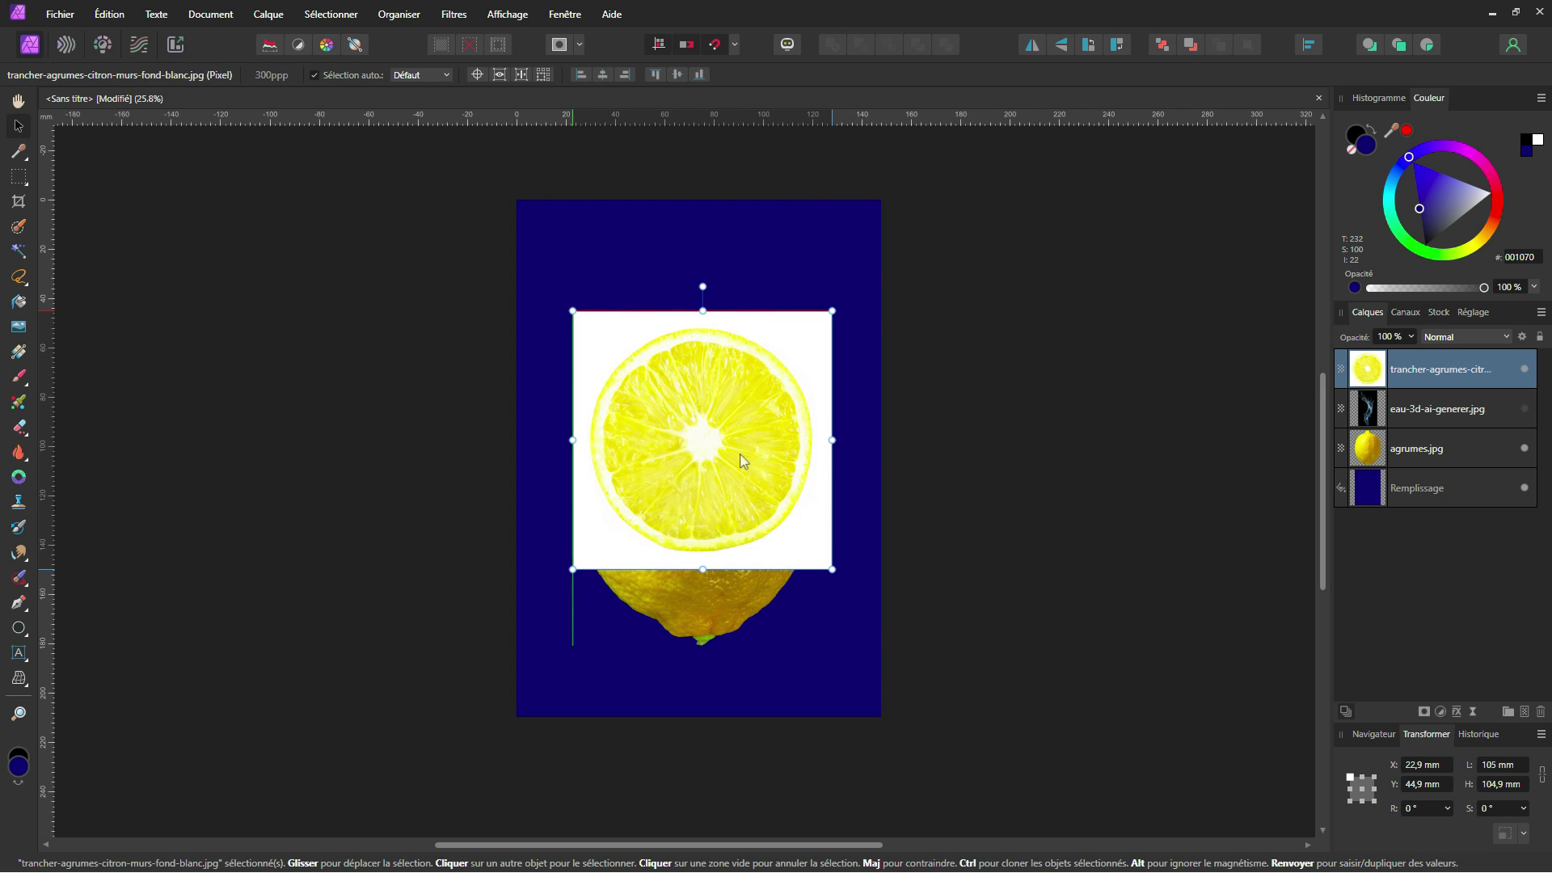
Remove the white background around the lemon slice by brush-selecting the slice, inverting the selection and deleting, and clear the pixel selection
{"action": "left_click", "coordinate": [19, 227]}
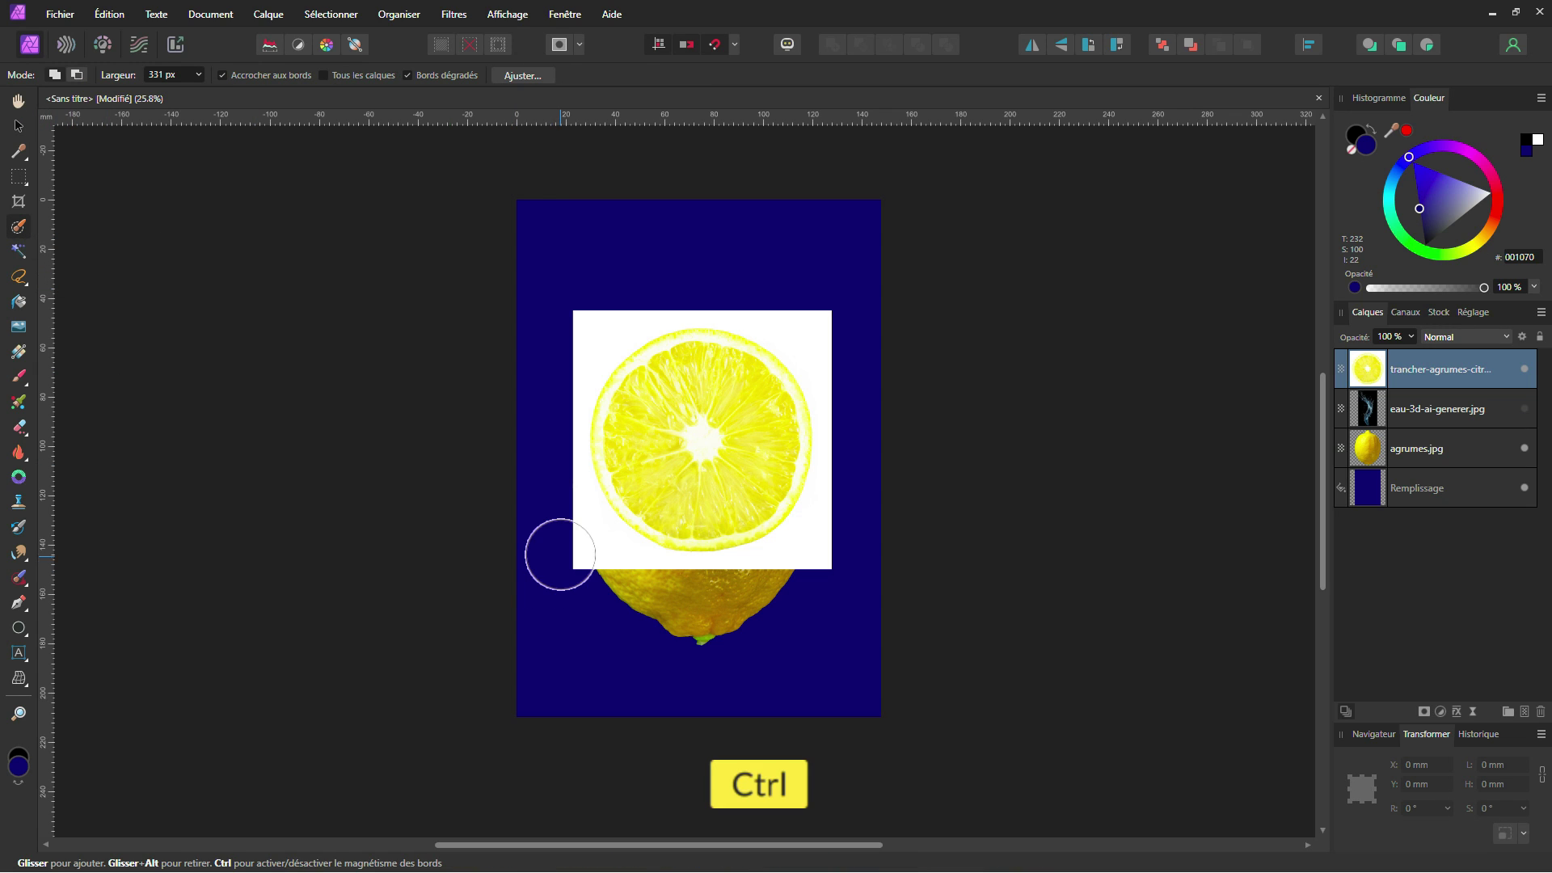
{"action": "scroll", "coordinate": [555, 548], "scroll_direction": "up", "scroll_amount": 2, "text": "ctrl"}
{"action": "mouse_move", "coordinate": [656, 429]}
{"action": "left_mouse_down"}
{"action": "mouse_move", "coordinate": [646, 291]}
{"action": "mouse_move", "coordinate": [712, 259]}
{"action": "mouse_move", "coordinate": [792, 299]}
{"action": "mouse_move", "coordinate": [821, 372]}
{"action": "mouse_move", "coordinate": [781, 444]}
{"action": "mouse_move", "coordinate": [809, 485]}
{"action": "mouse_move", "coordinate": [776, 525]}
{"action": "mouse_move", "coordinate": [703, 537]}
{"action": "mouse_move", "coordinate": [592, 478]}
{"action": "mouse_move", "coordinate": [559, 394]}
{"action": "left_mouse_up"}
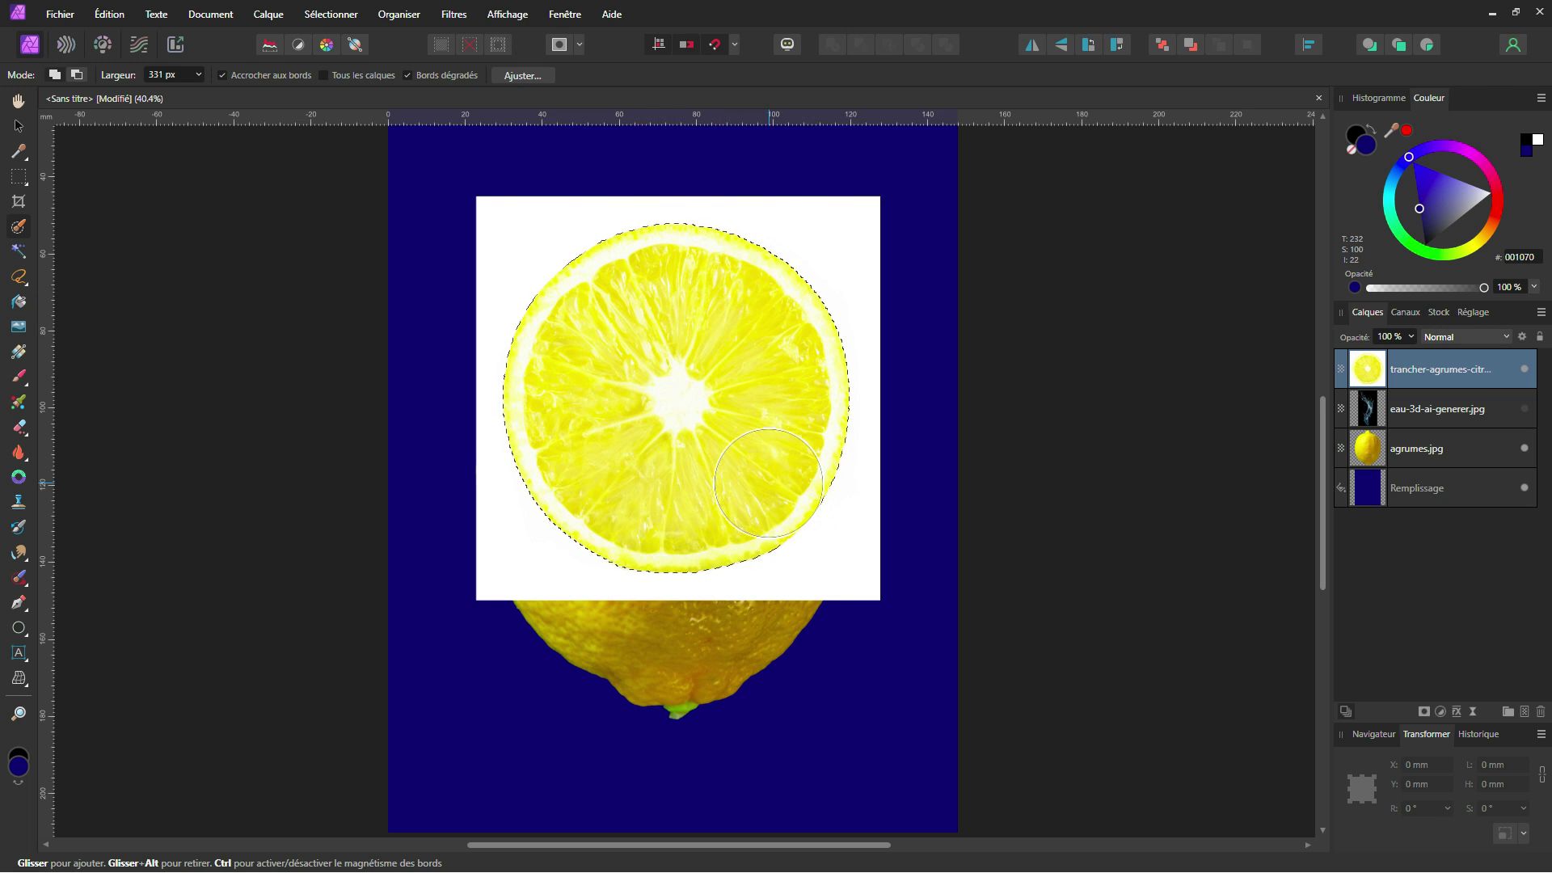
{"action": "left_click", "coordinate": [332, 16]}
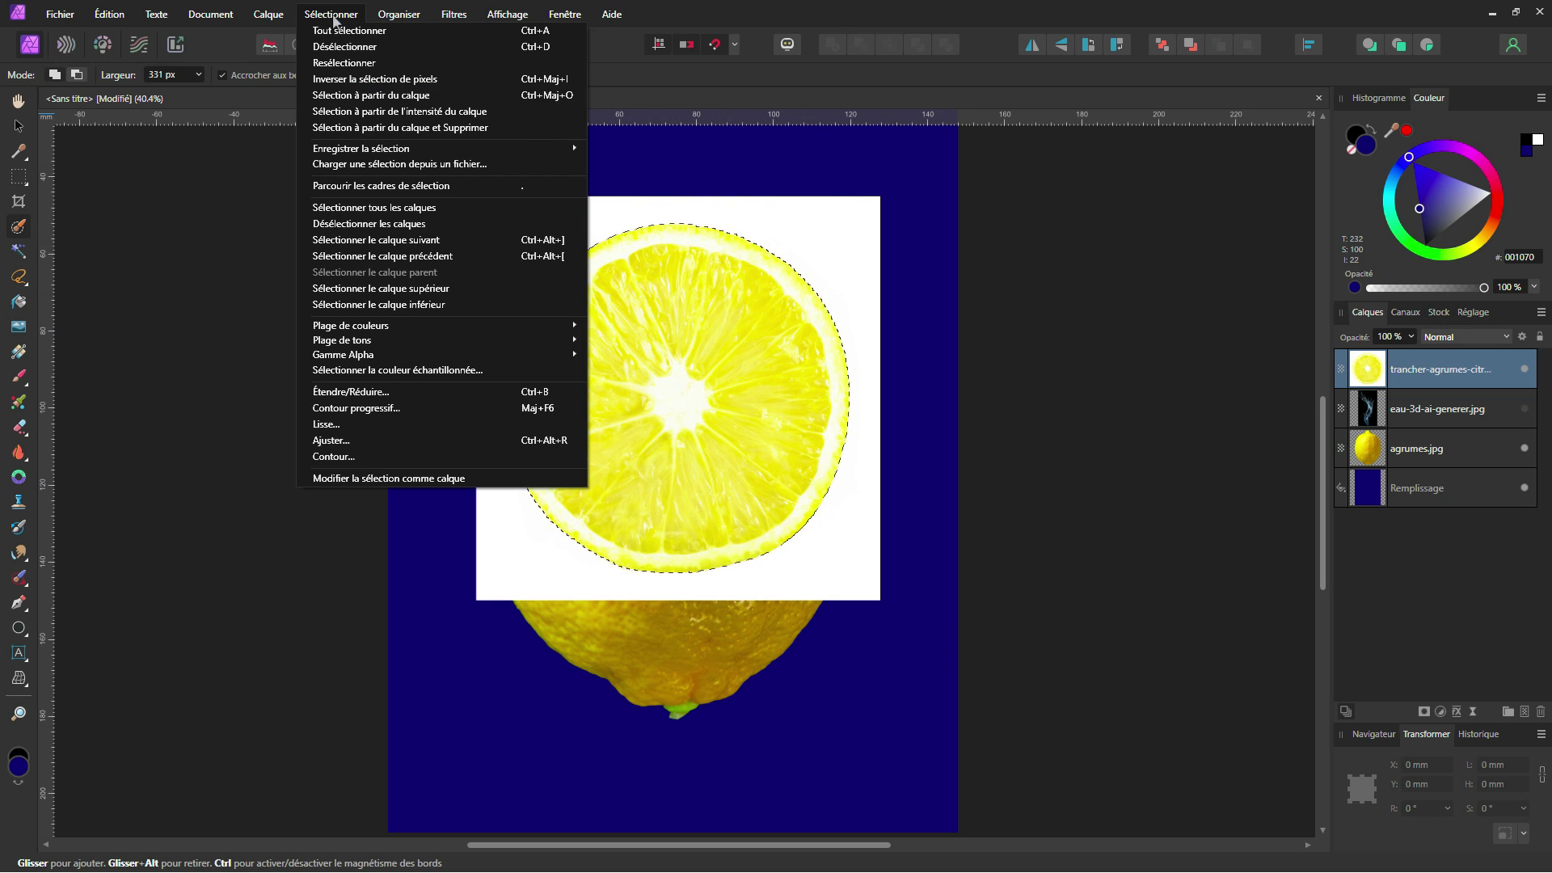
{"action": "left_click", "coordinate": [348, 80]}
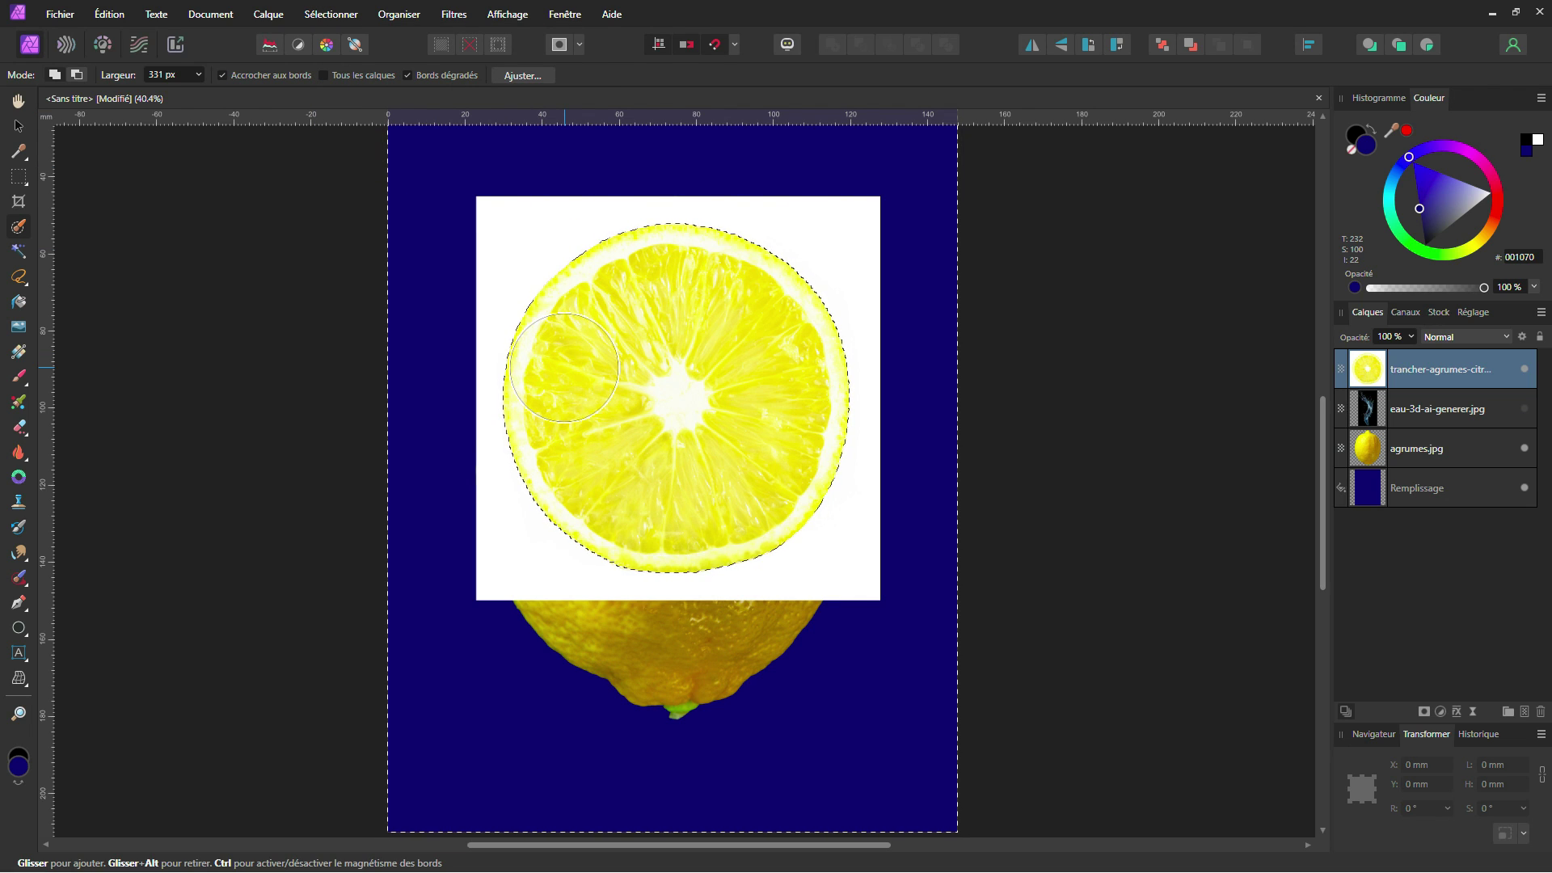
{"action": "key", "text": "Delete"}
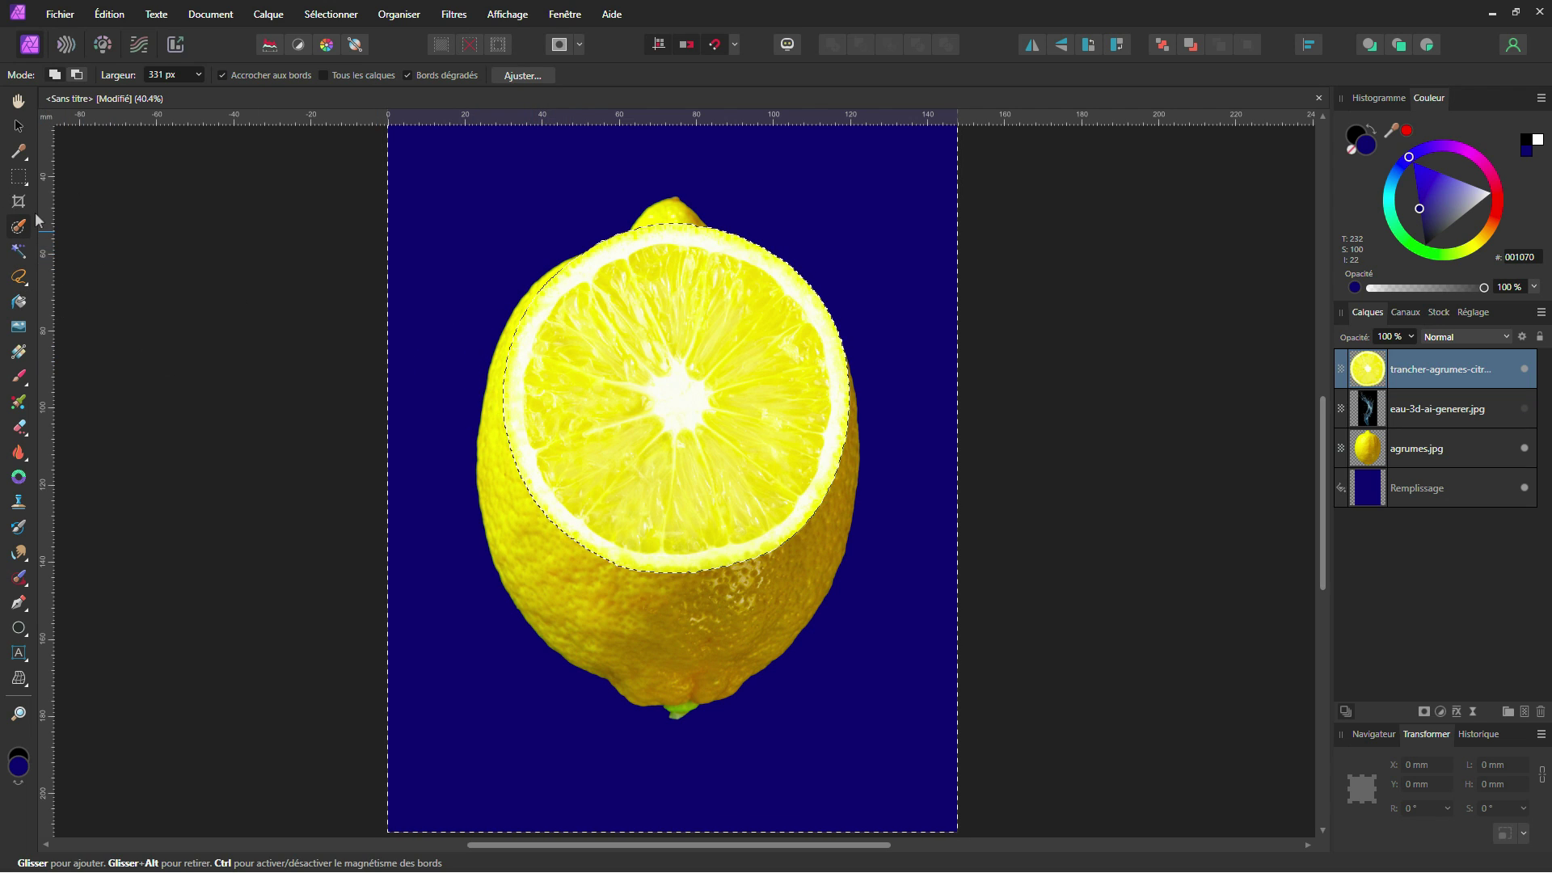
{"action": "key", "text": "ctrl+d"}
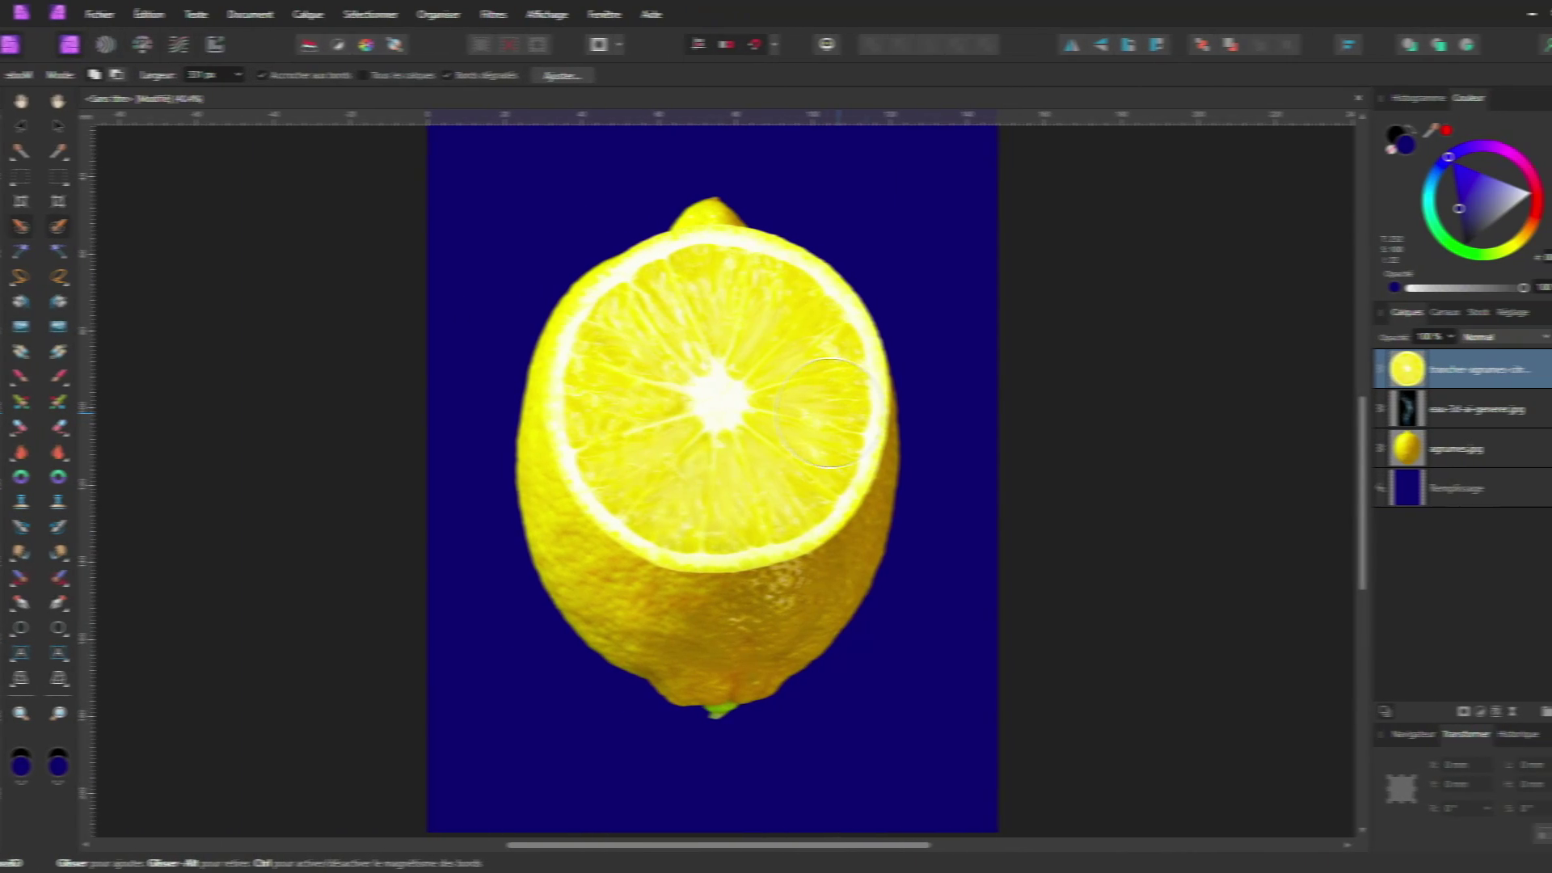
Duplicate the cut-out lemon slice layer twice
{"action": "left_click", "coordinate": [1433, 401]}
{"action": "left_click", "coordinate": [1415, 381]}
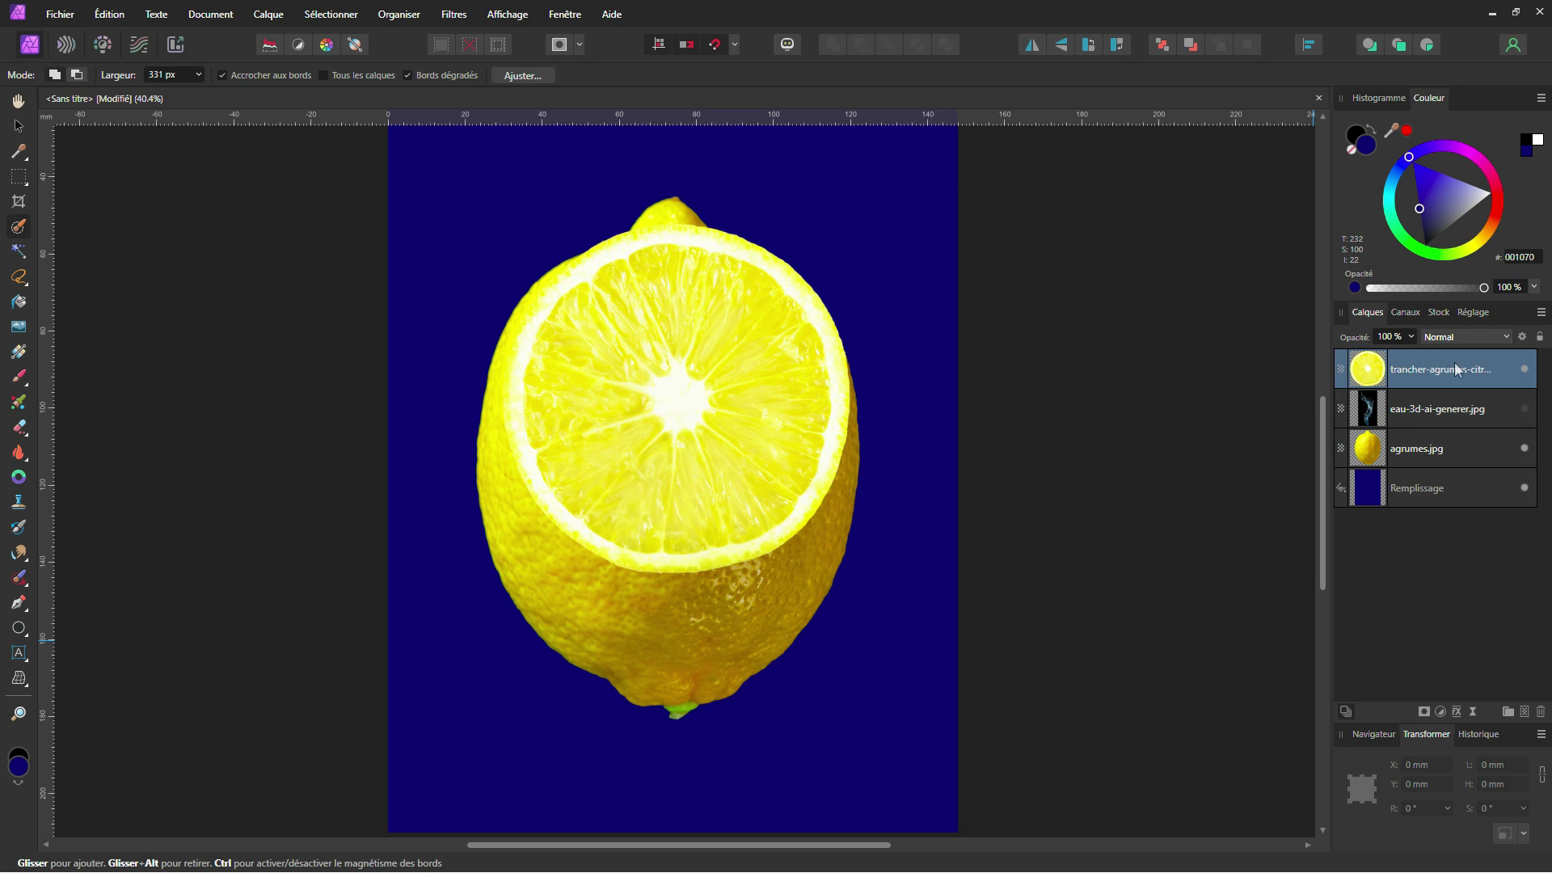
{"action": "key", "text": "ctrl"}
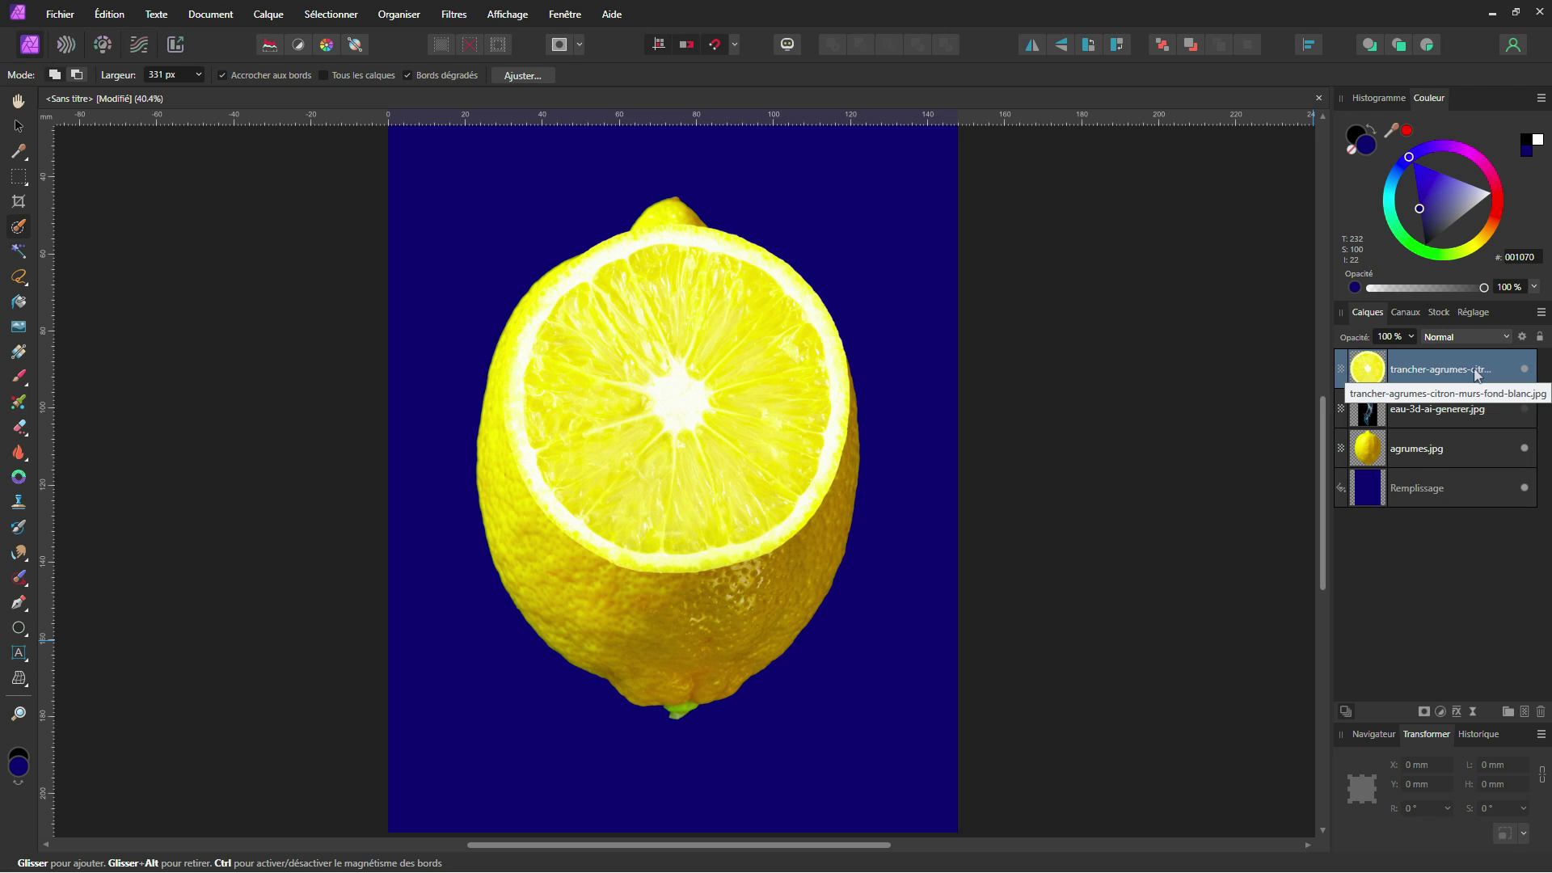
{"action": "key", "text": "ctrl+j"}
{"action": "key", "text": "ctrl+j"}
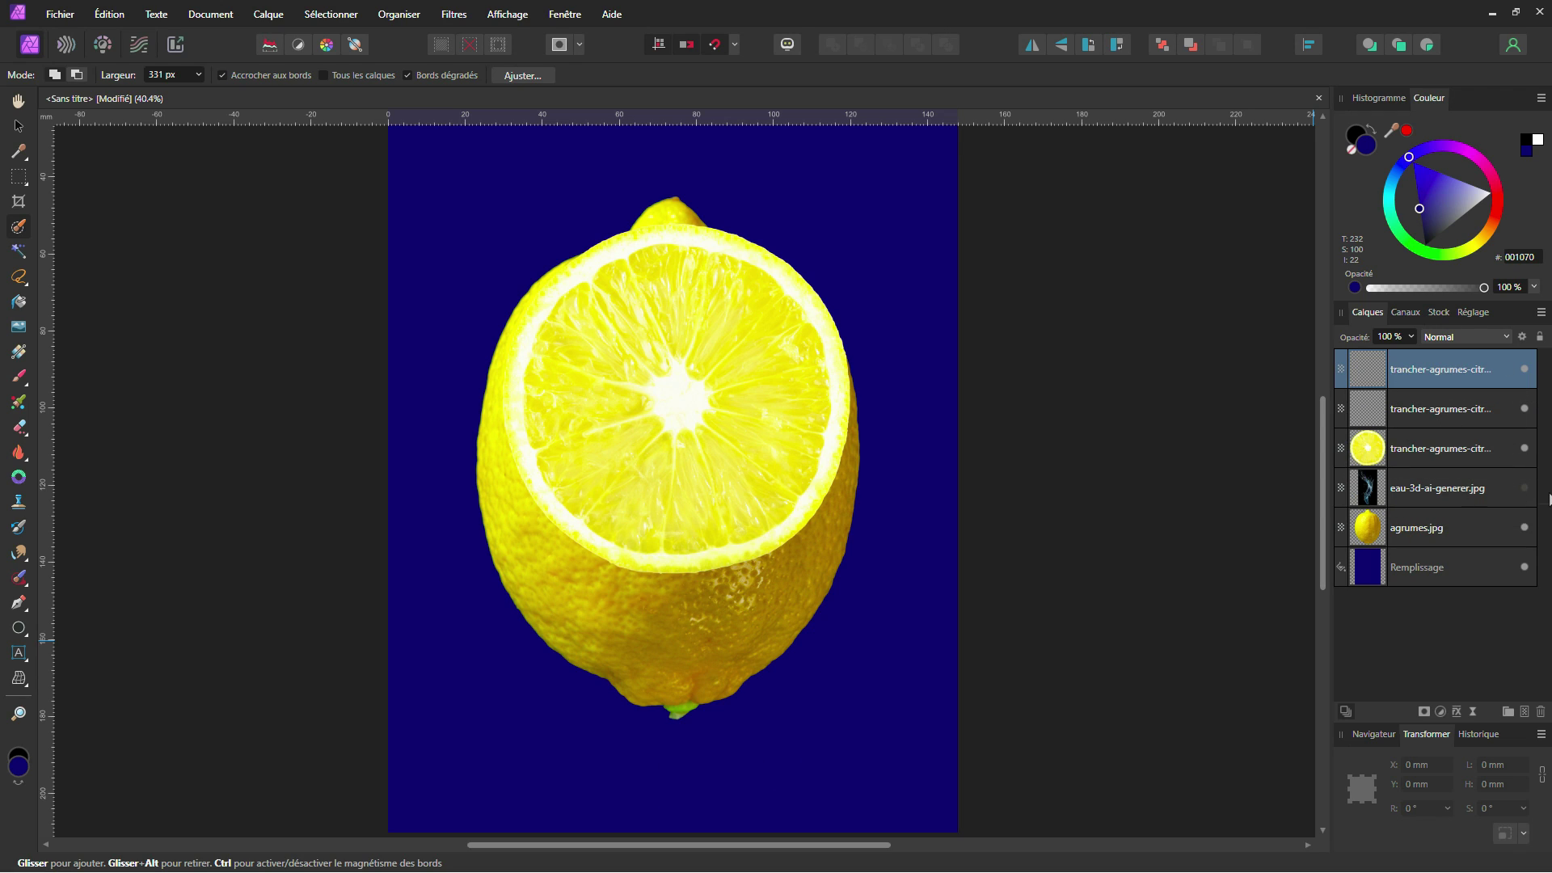
Lock and hide the original lemon slice layer, and hide the topmost slice copy
{"action": "left_click", "coordinate": [1486, 452]}
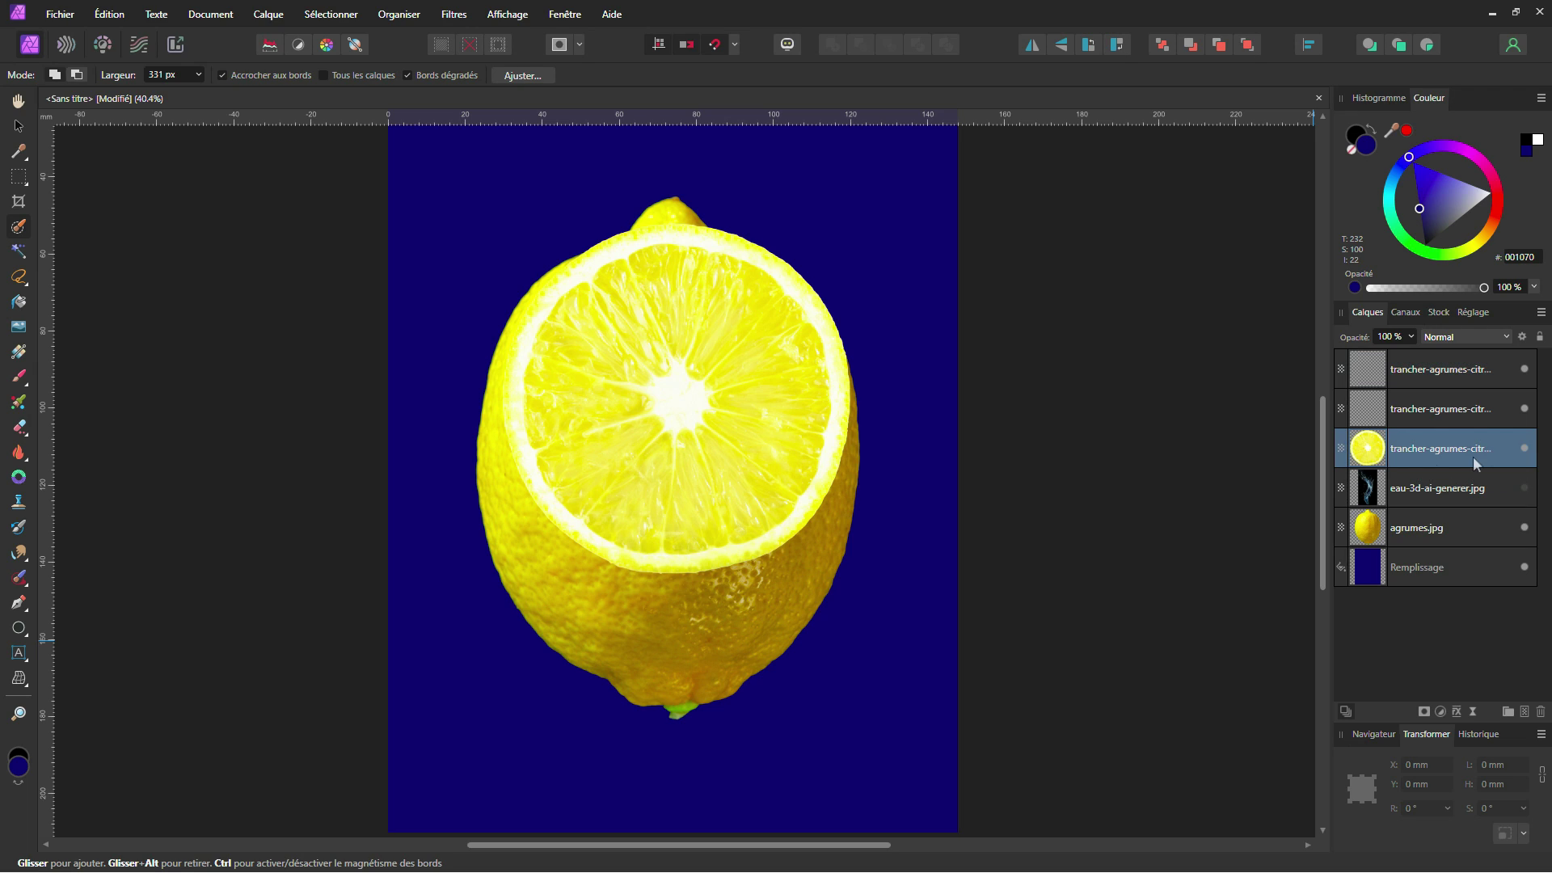
{"action": "left_click", "coordinate": [1539, 337]}
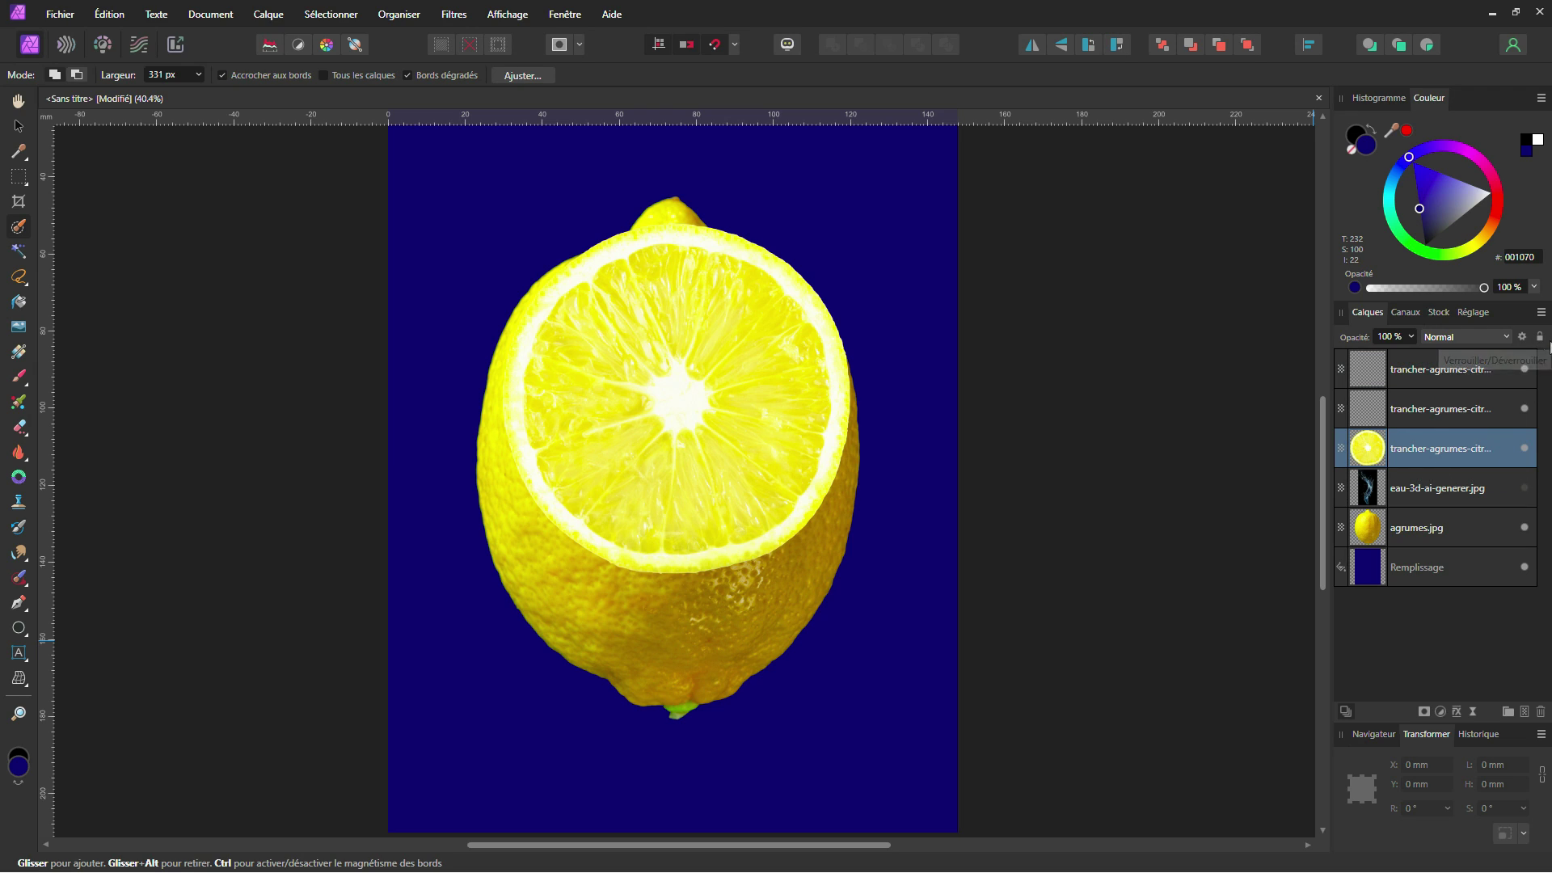
{"action": "left_click", "coordinate": [1525, 448]}
{"action": "left_click", "coordinate": [1471, 410]}
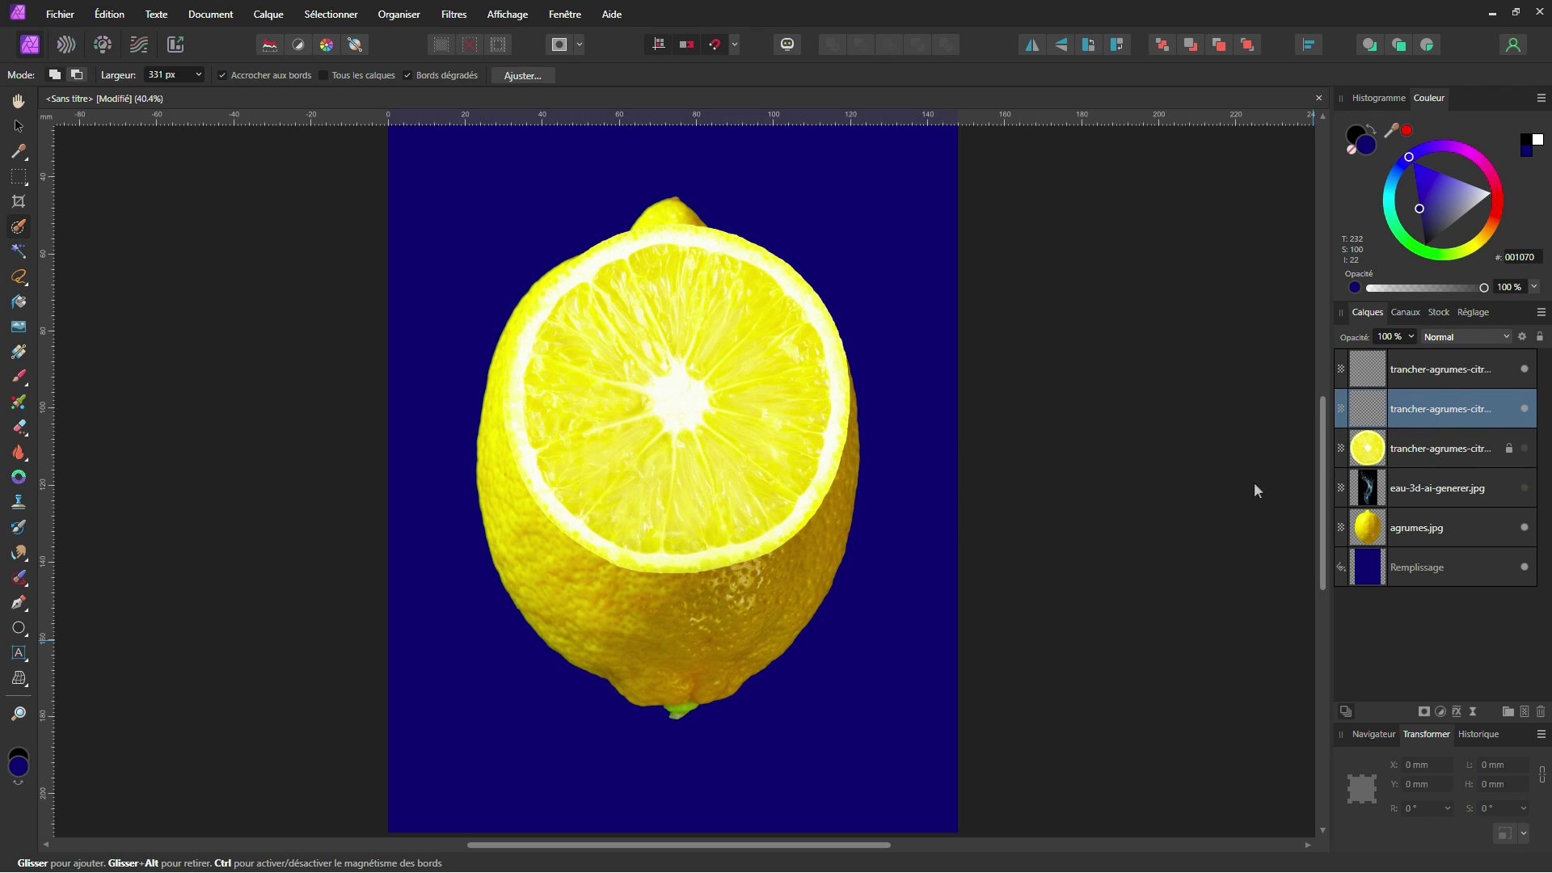
{"action": "left_click", "coordinate": [18, 125]}
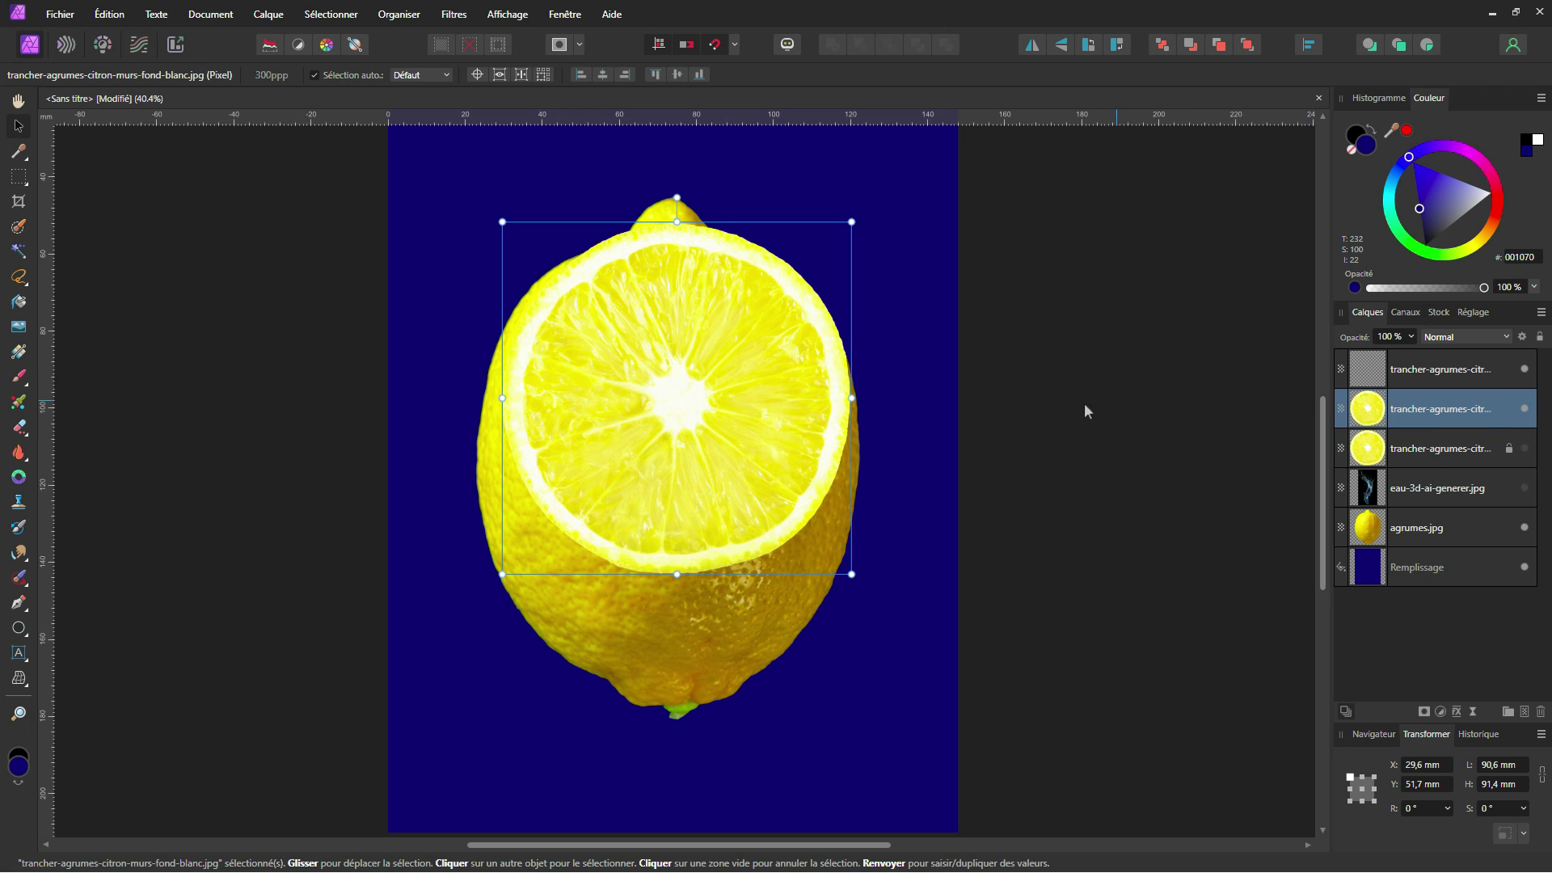
{"action": "left_click", "coordinate": [1492, 378]}
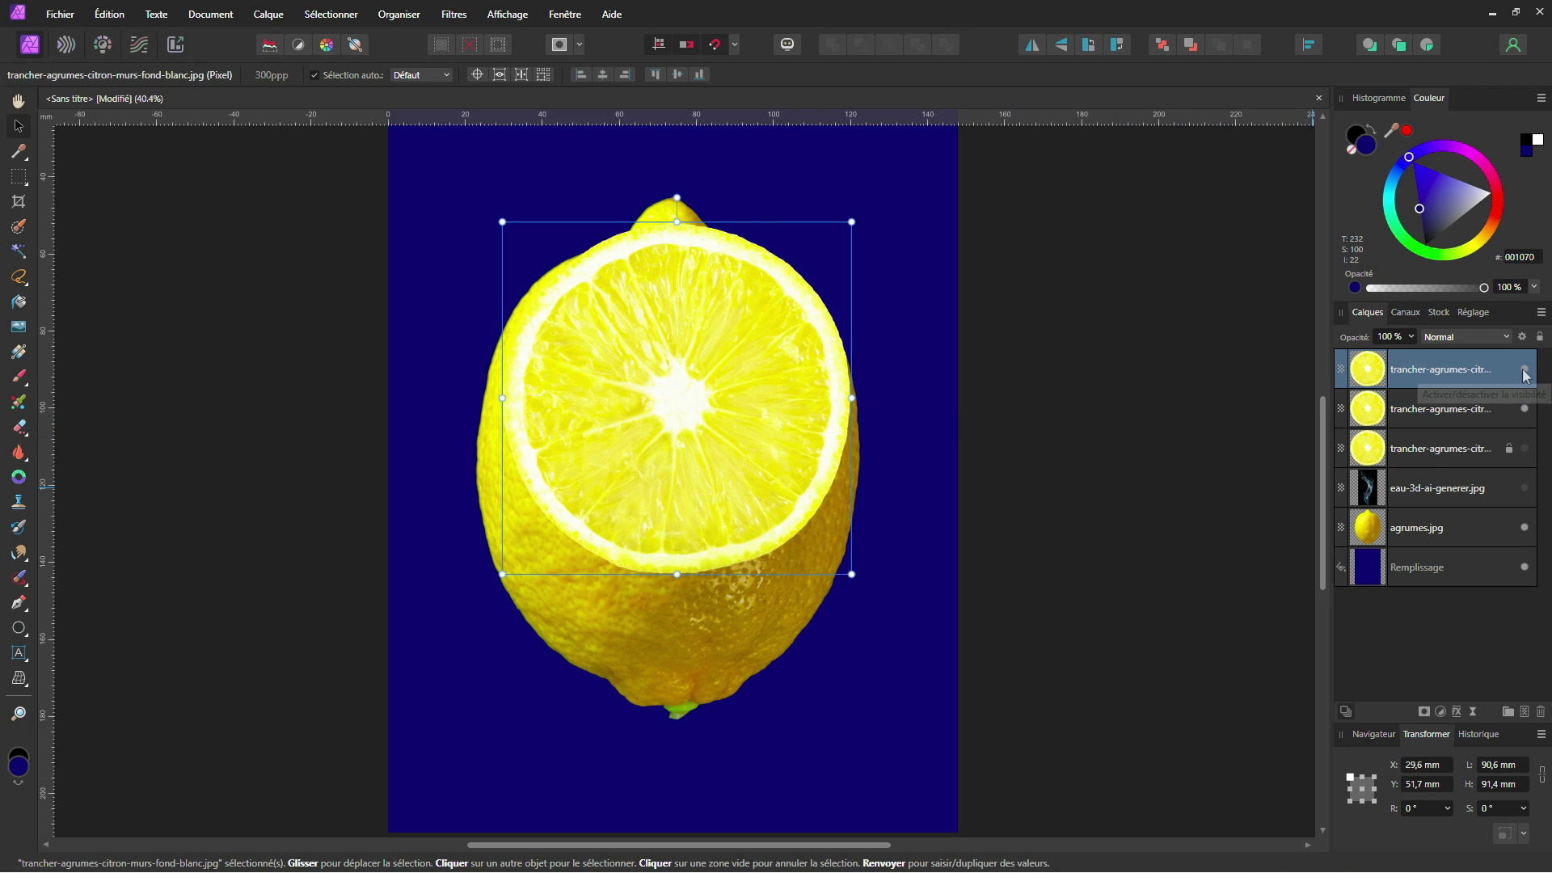
Flatten the lower slice copy to about 99.4 × 9.8 mm across the lemon's middle, at about X 22.9 mm, Y 114 mm
{"action": "left_click", "coordinate": [1428, 418]}
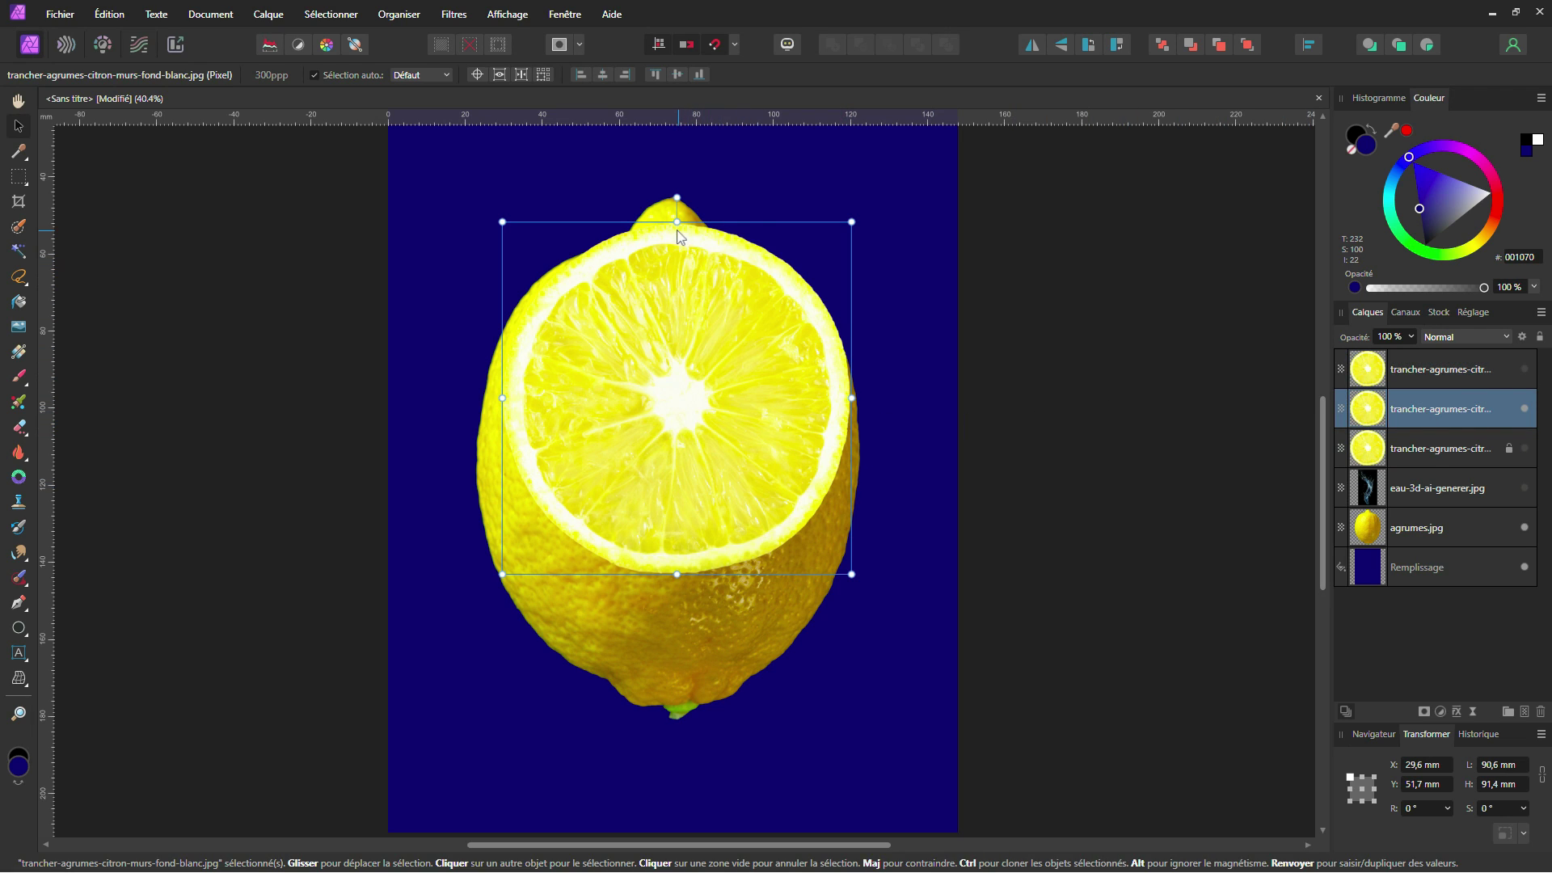
{"action": "left_click_drag", "start_coordinate": [678, 222], "coordinate": [680, 327]}
{"action": "left_click_drag", "start_coordinate": [680, 427], "coordinate": [701, 518]}
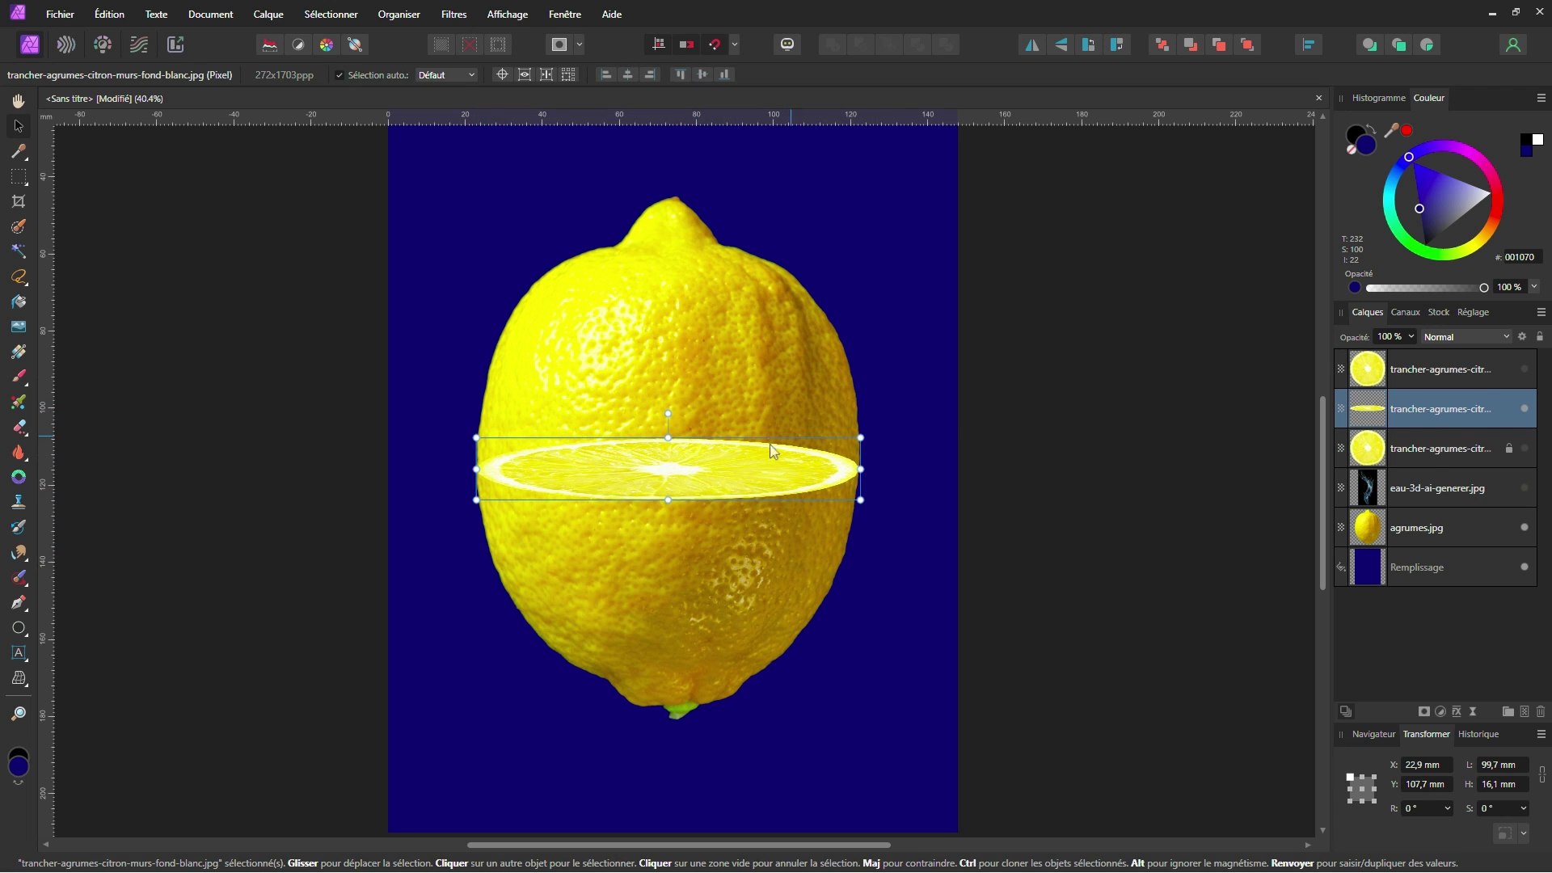
{"action": "key", "text": "ctrl"}
{"action": "scroll", "coordinate": [484, 485], "scroll_direction": "up", "scroll_amount": 5}
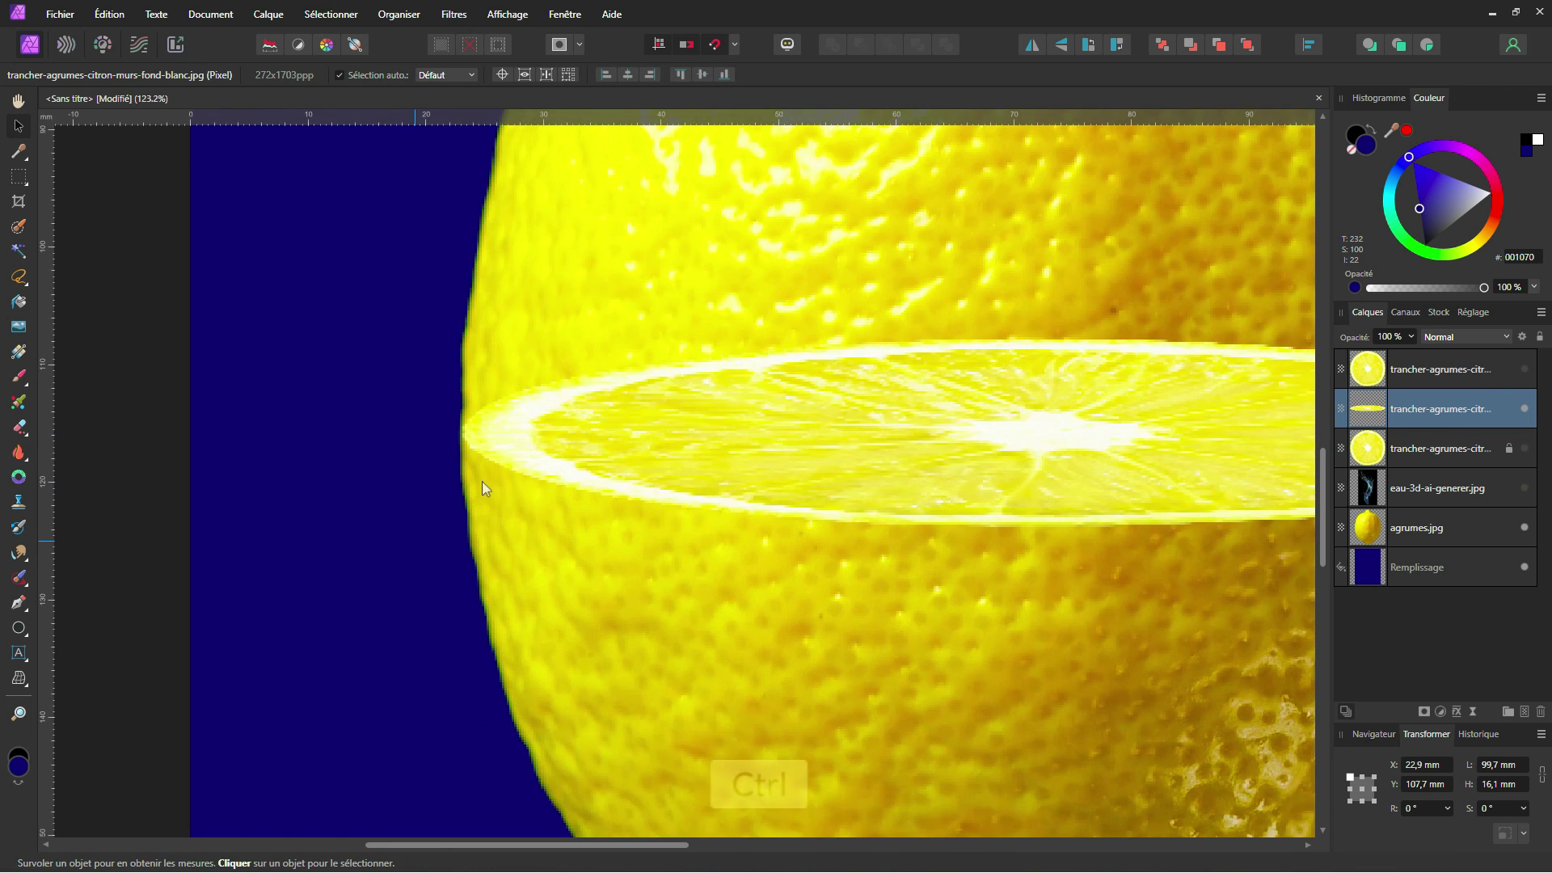
{"action": "scroll", "coordinate": [732, 407], "scroll_direction": "down", "scroll_amount": 3}
{"action": "left_click_drag", "start_coordinate": [894, 372], "coordinate": [894, 408]}
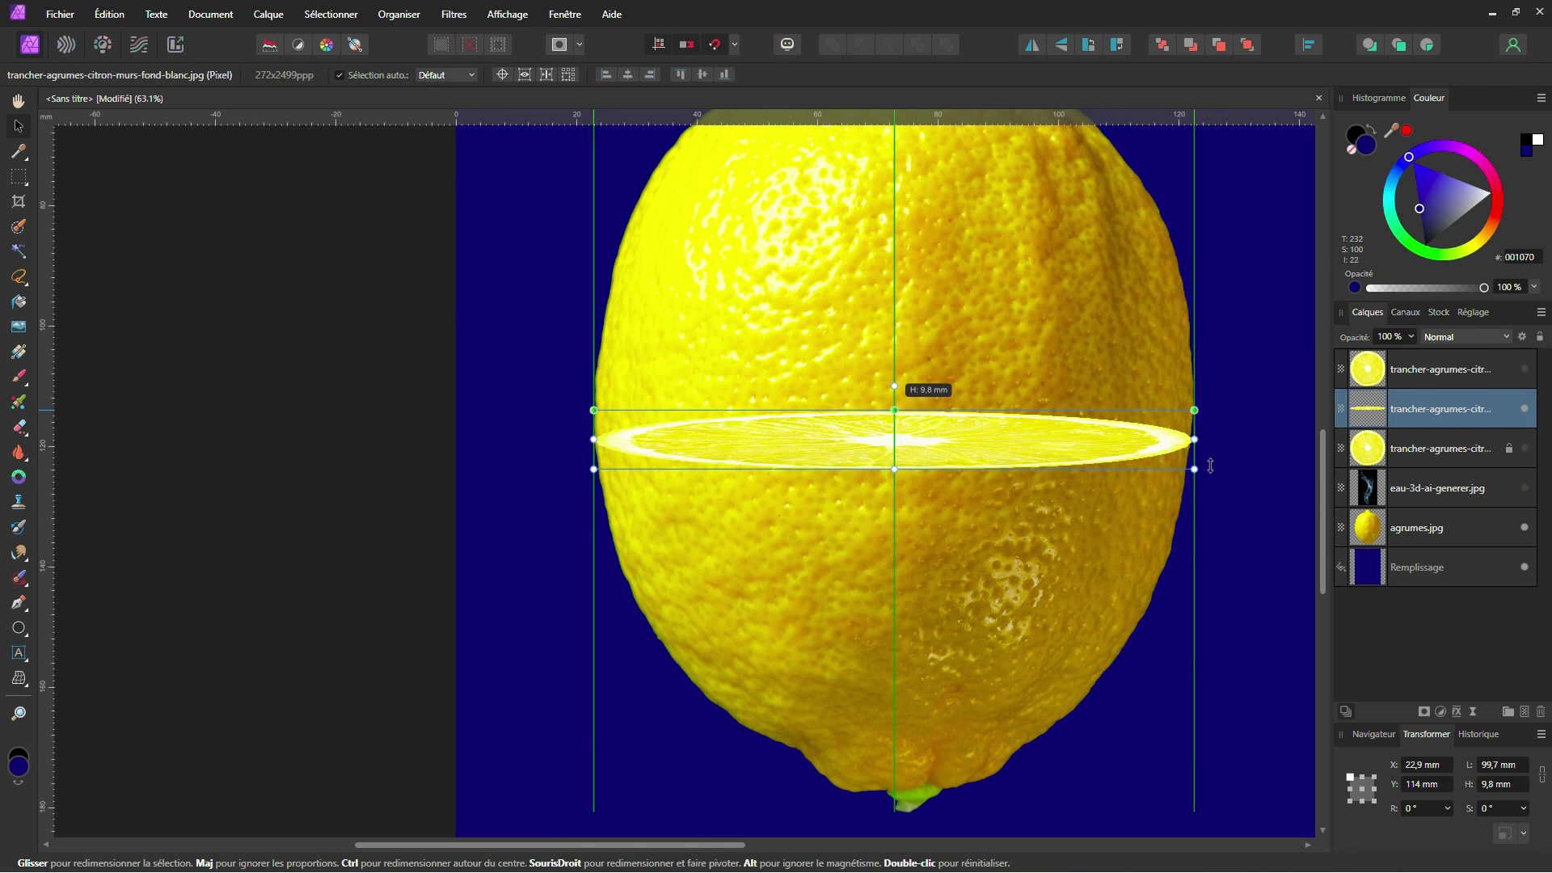
{"action": "scroll", "coordinate": [1210, 452], "scroll_direction": "up", "scroll_amount": 6}
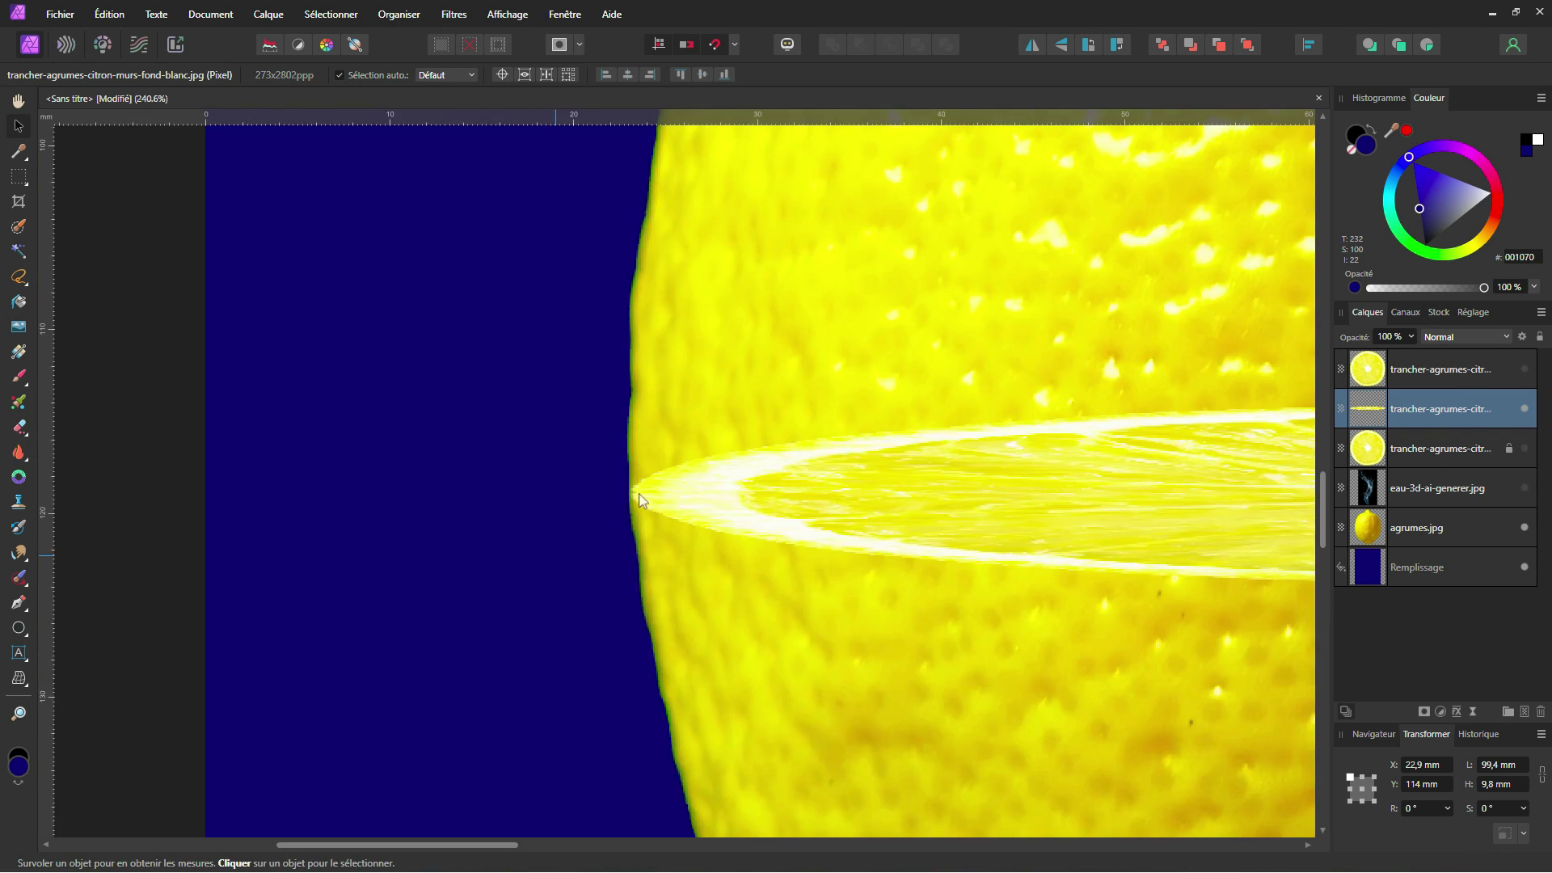
{"action": "scroll", "coordinate": [643, 501], "scroll_direction": "up", "scroll_amount": 3}
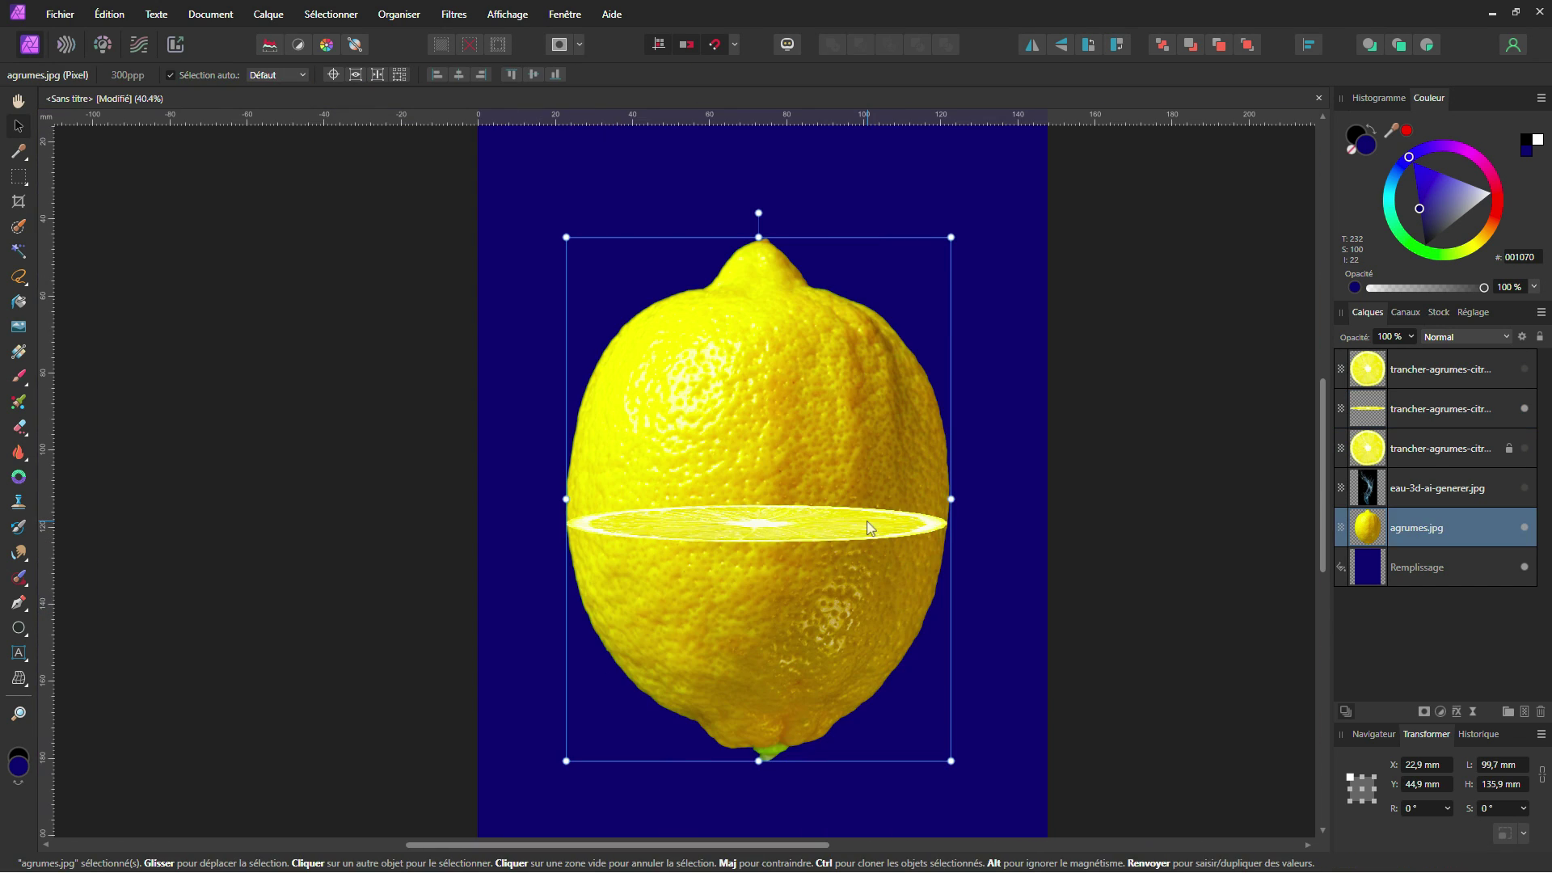
Show the topmost slice copy, flatten it to about 95.3 × 3.5 mm across the lemon above the first slice, and rotate it about 1.2°
{"action": "left_click", "coordinate": [1420, 375]}
{"action": "left_click", "coordinate": [1524, 370]}
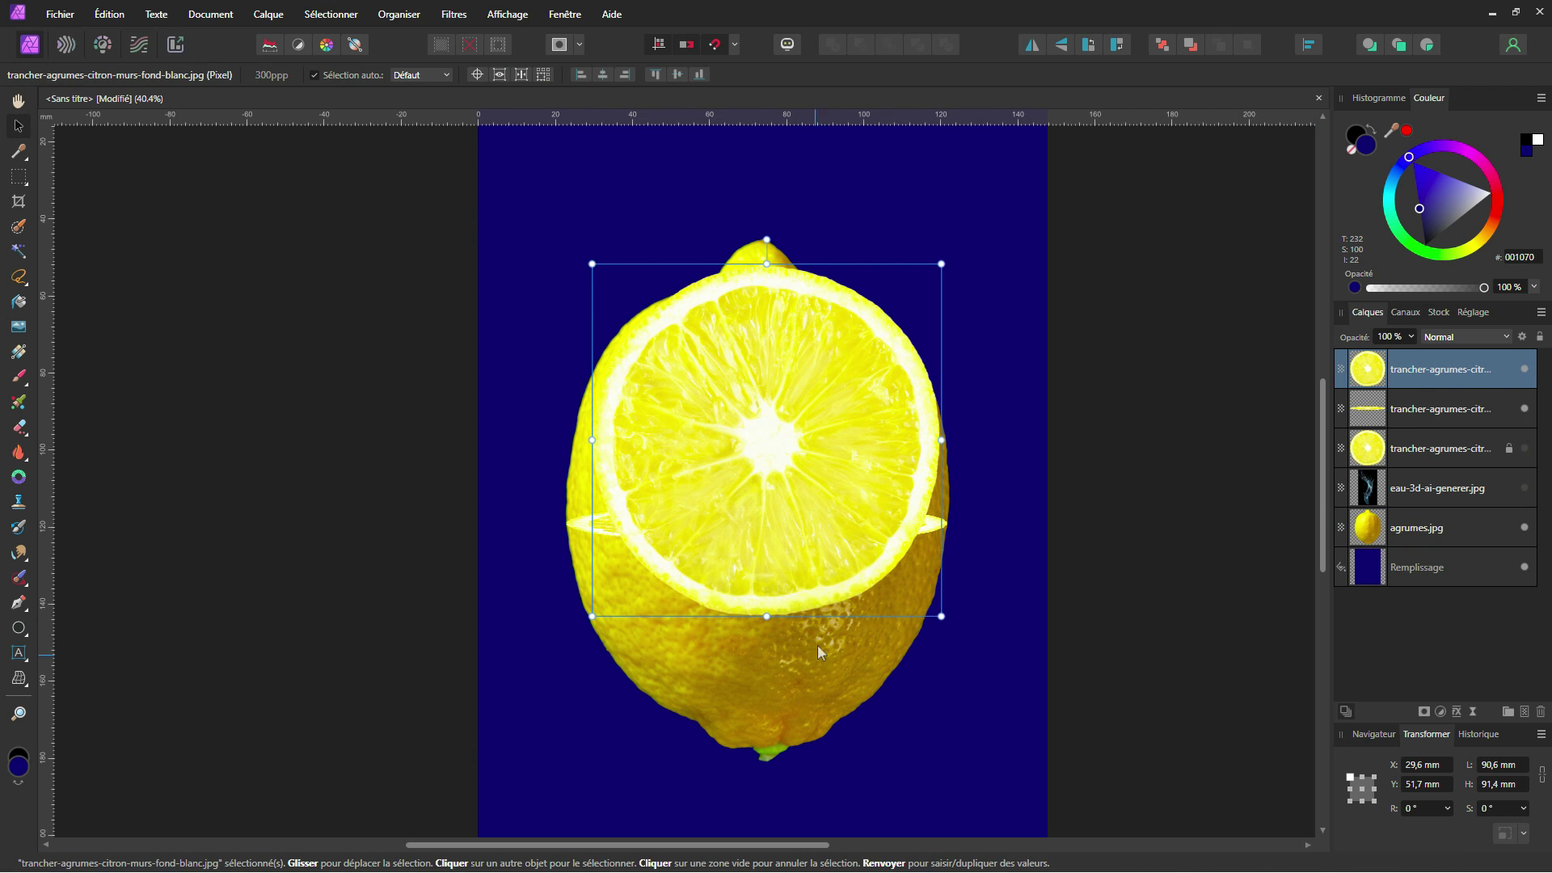
{"action": "left_click_drag", "start_coordinate": [766, 616], "coordinate": [892, 431]}
{"action": "key", "text": "ctrl"}
{"action": "scroll", "coordinate": [892, 430], "scroll_direction": "up", "scroll_amount": 4}
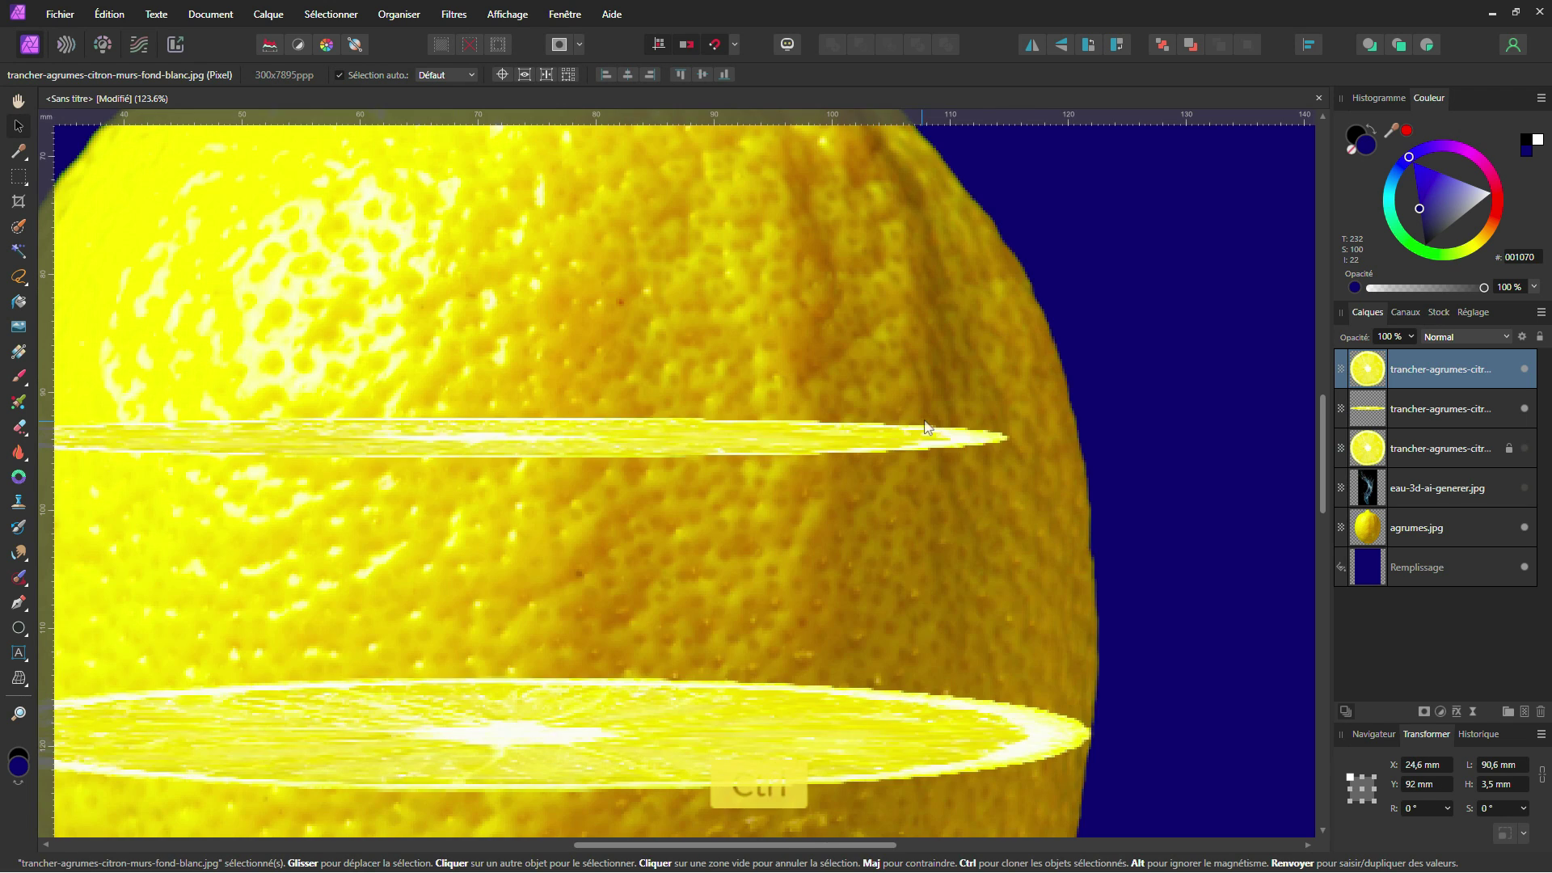
{"action": "left_click_drag", "start_coordinate": [1011, 433], "coordinate": [1078, 437]}
{"action": "scroll", "coordinate": [895, 508], "scroll_direction": "down", "scroll_amount": 4}
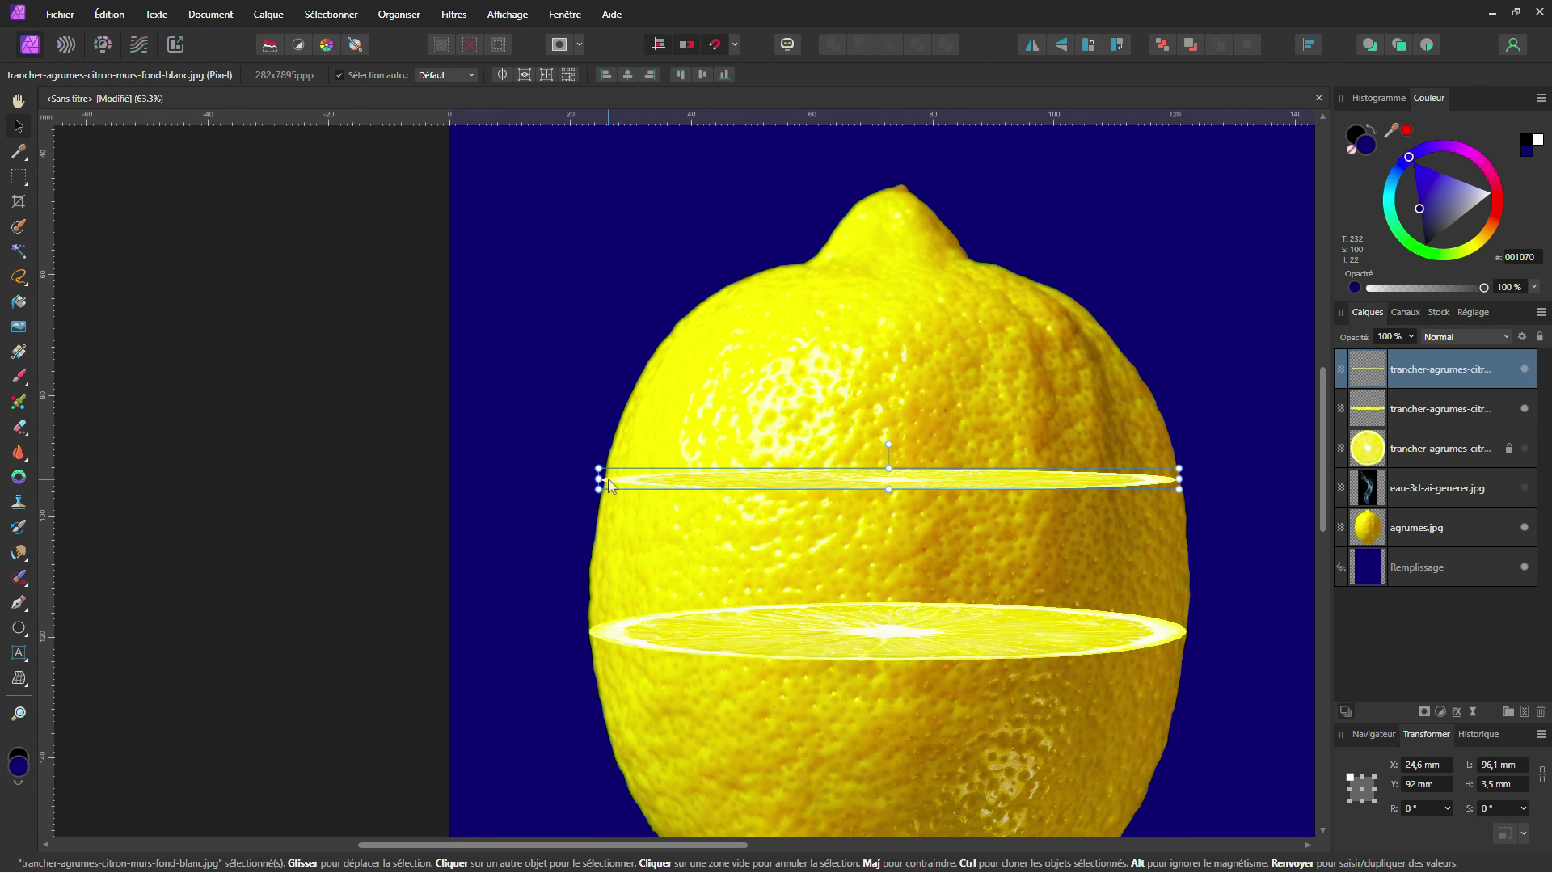
{"action": "left_click_drag", "start_coordinate": [599, 479], "coordinate": [600, 479]}
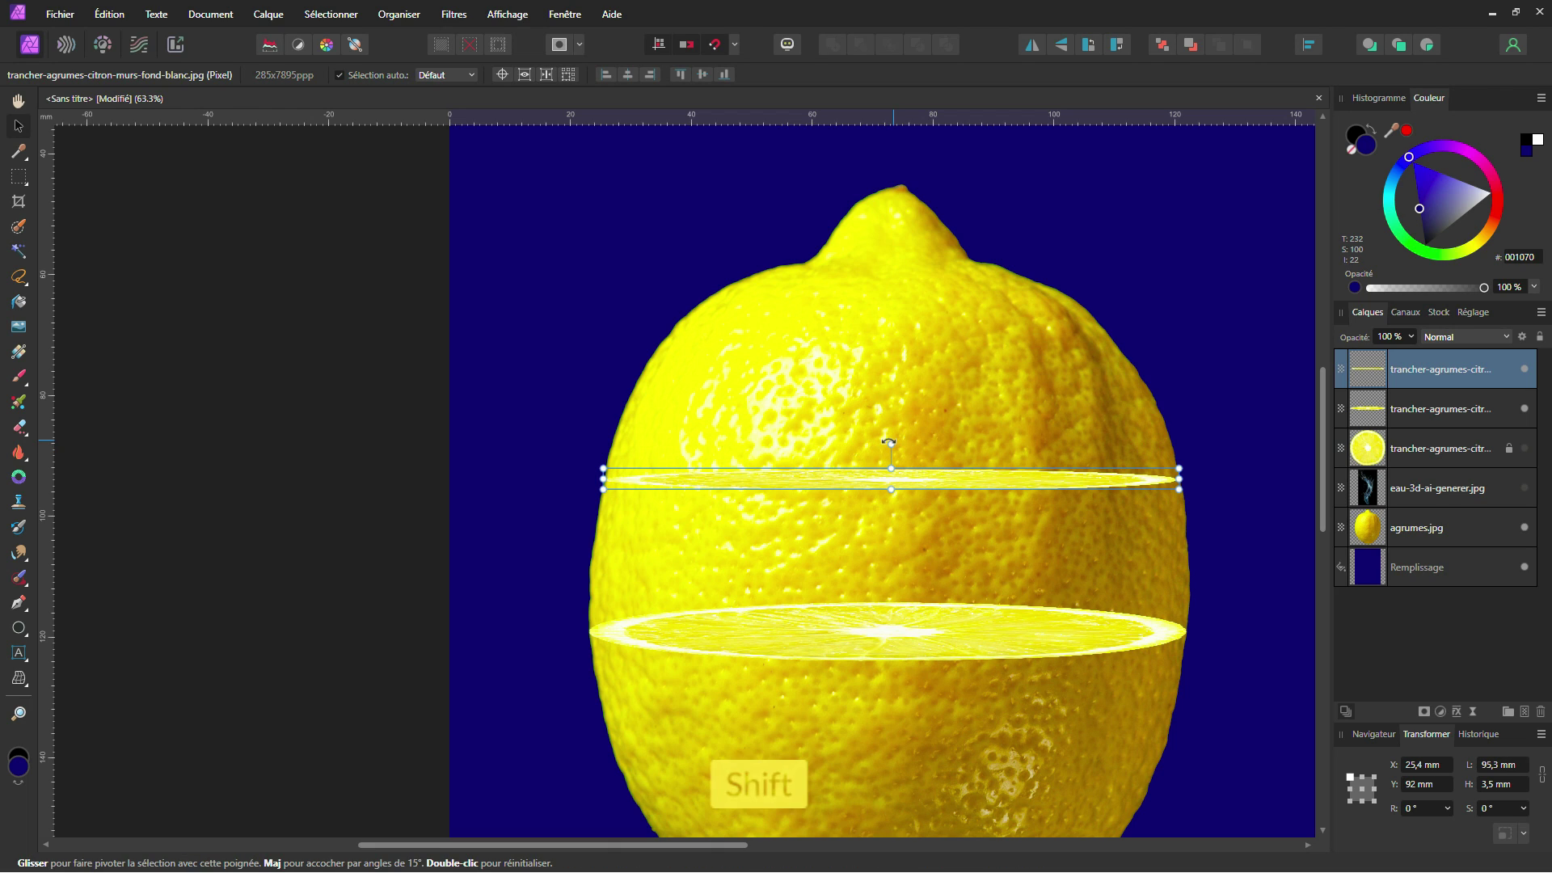
{"action": "left_click_drag", "start_coordinate": [888, 442], "coordinate": [891, 443]}
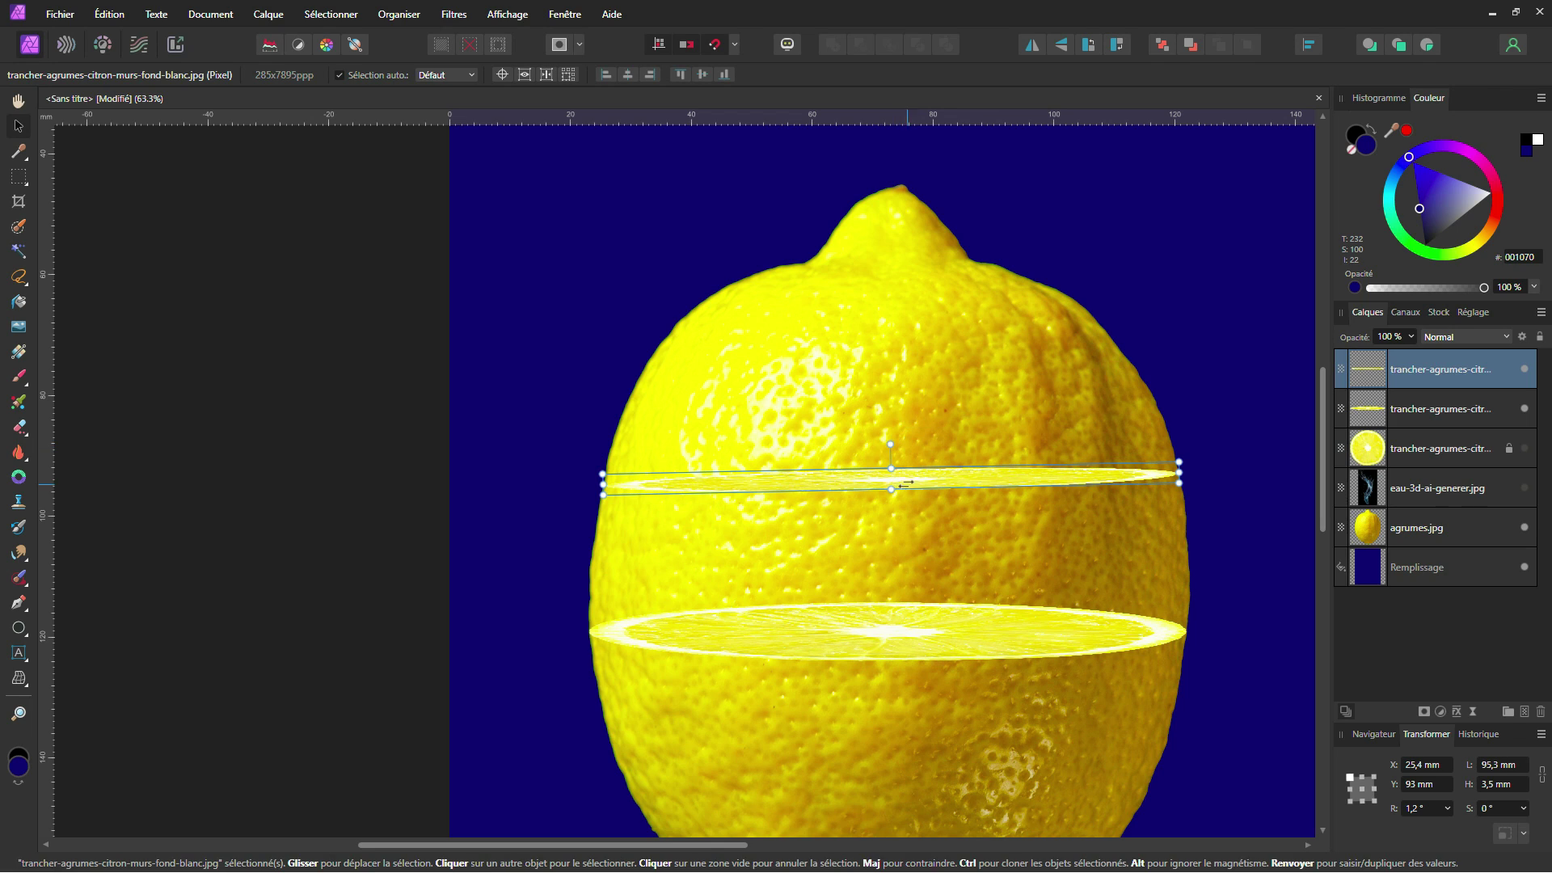
Duplicate the thin tilted slice between the two slices at about Y 104.3 mm, and widen it to about 99.3 mm to meet the lemon's edges
{"action": "key", "text": "ctrl"}
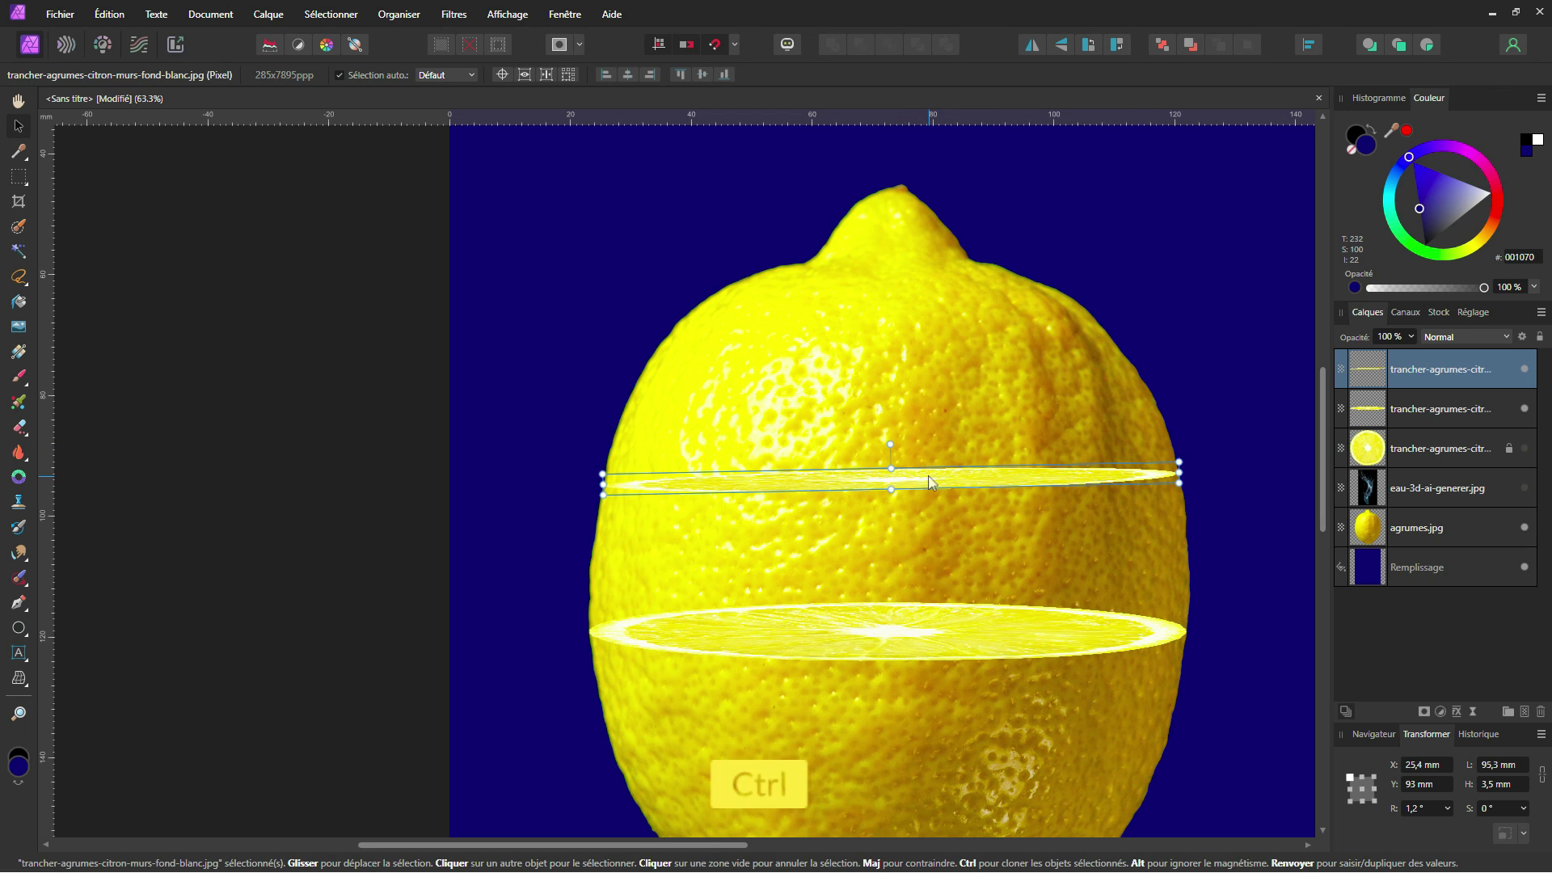
{"action": "left_click_drag", "start_coordinate": [928, 505], "coordinate": [929, 547]}
{"action": "scroll", "coordinate": [1154, 552], "scroll_direction": "up", "scroll_amount": 5, "text": "ctrl"}
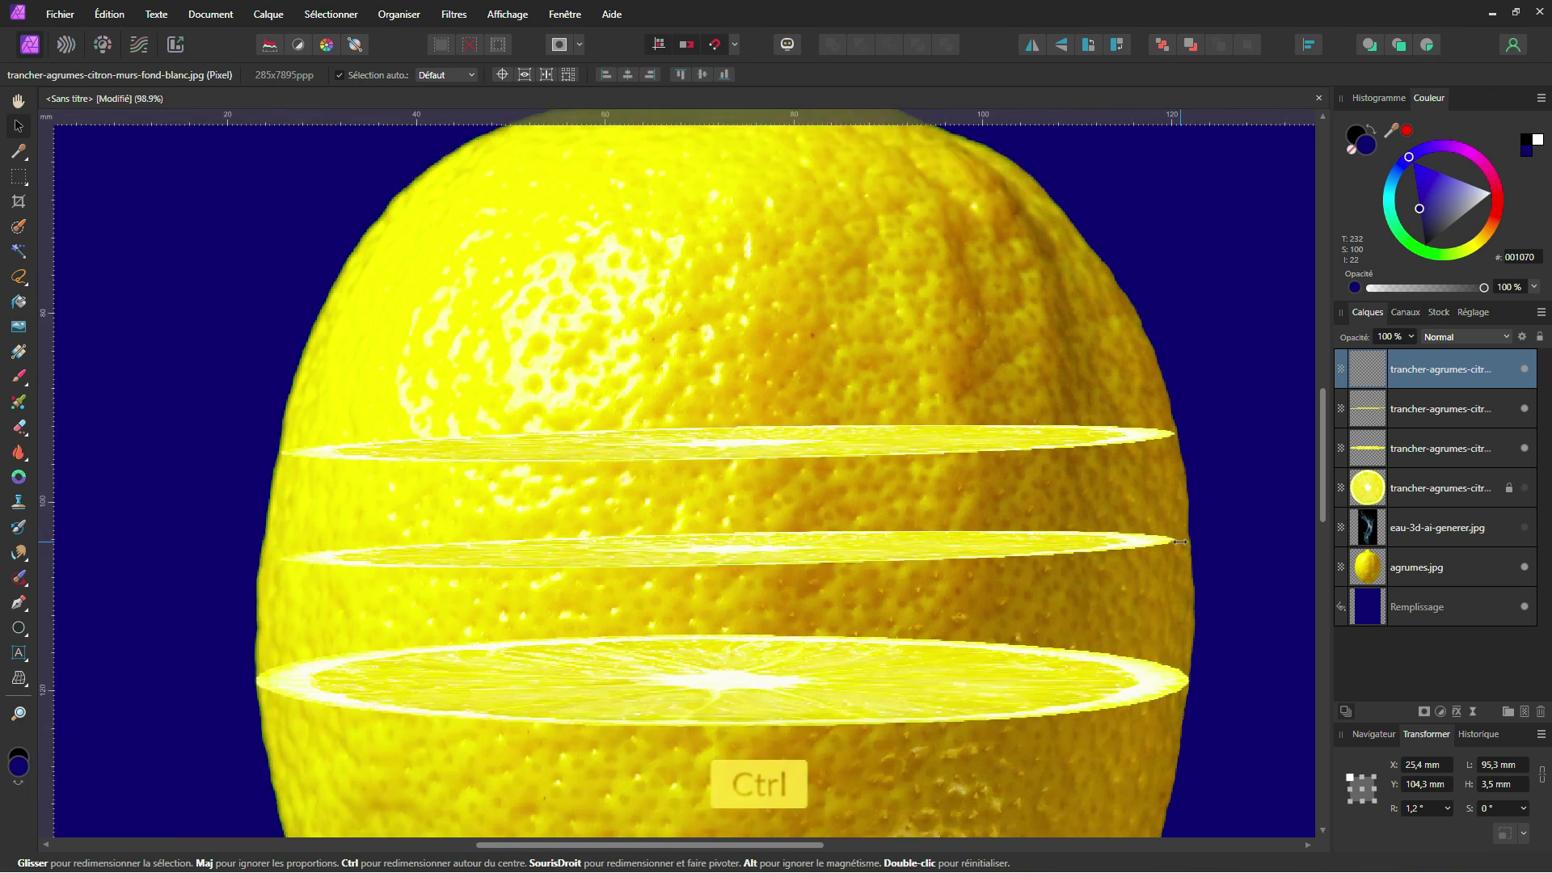
{"action": "left_click_drag", "start_coordinate": [1177, 540], "coordinate": [1188, 540]}
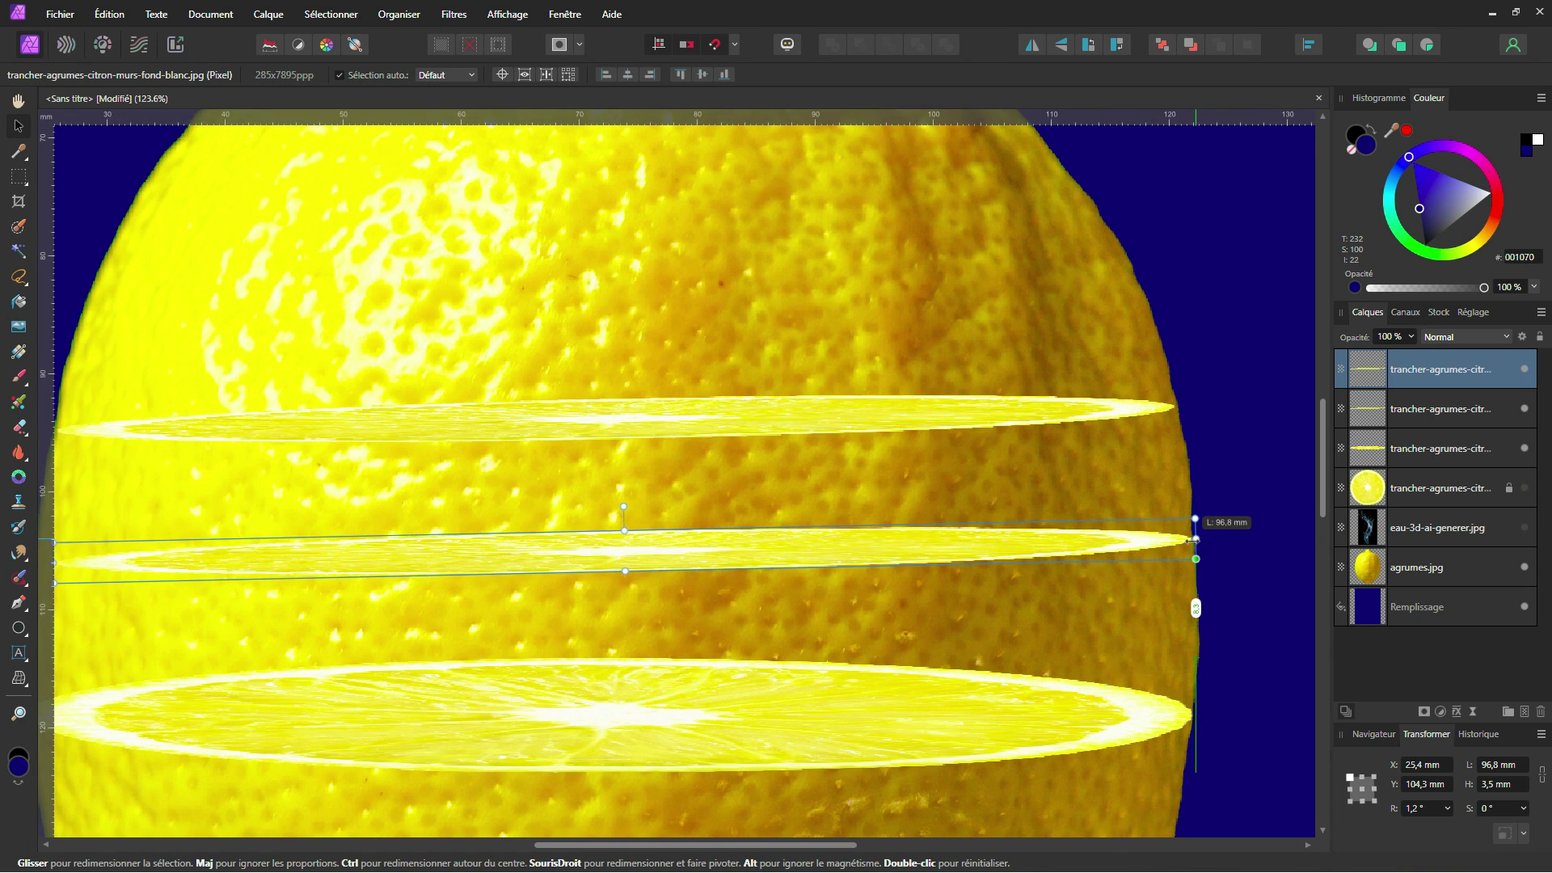
{"action": "scroll", "coordinate": [375, 570], "scroll_direction": "left", "scroll_amount": 5}
{"action": "left_click_drag", "start_coordinate": [445, 581], "coordinate": [415, 582]}
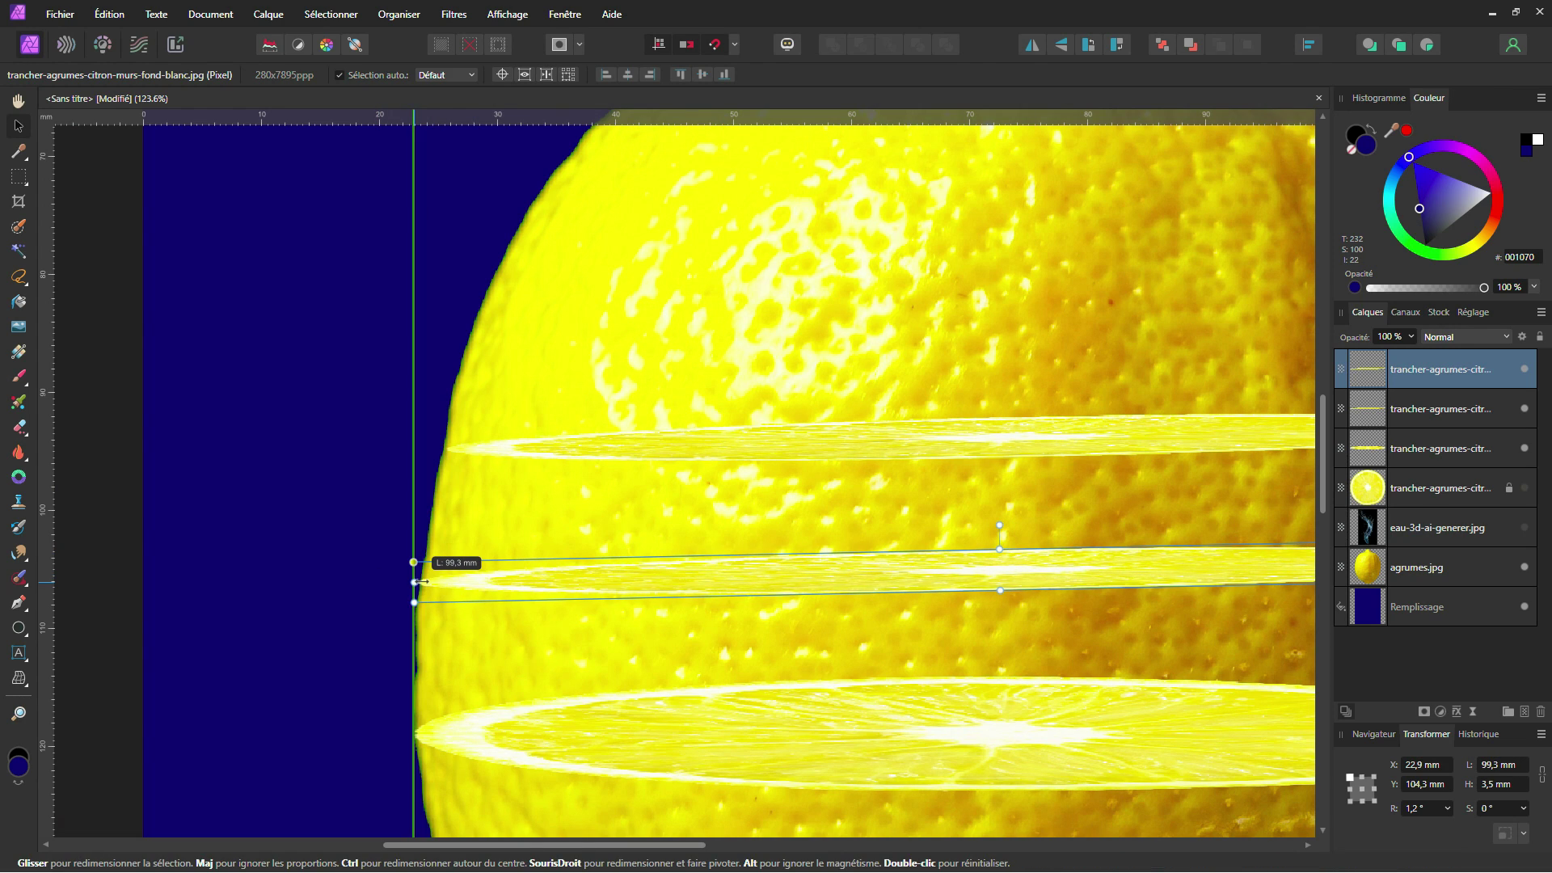
Rename the agrumes.jpg layer as Citron and clear the layer selection
{"action": "left_click", "coordinate": [1415, 571]}
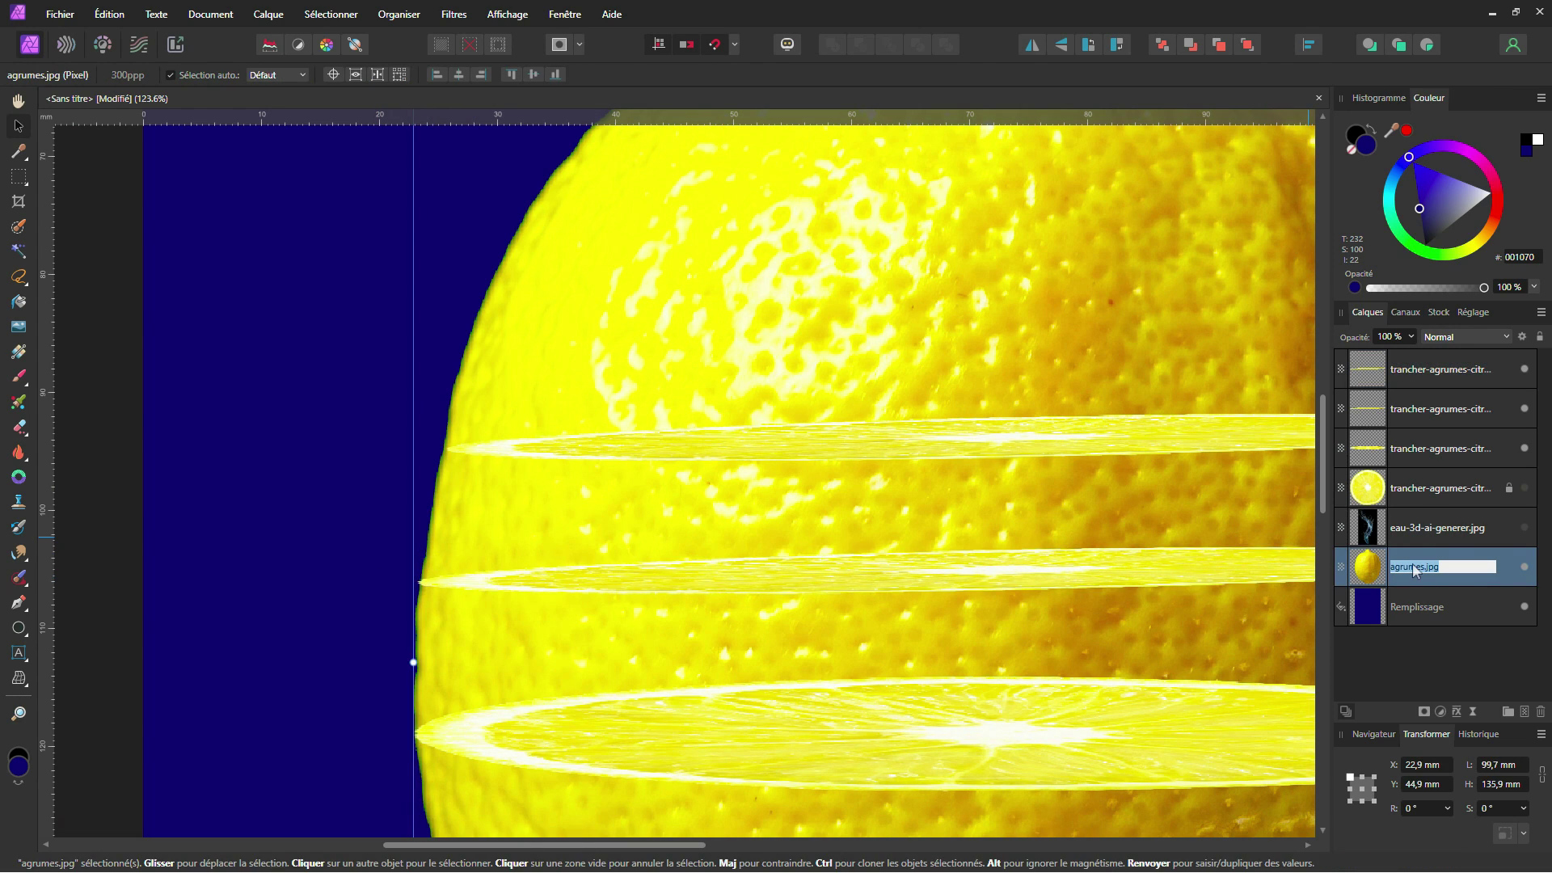
{"action": "type", "text": "Cit"}
{"action": "key", "text": "Return"}
{"action": "scroll", "coordinate": [967, 516], "scroll_direction": "down", "scroll_amount": 3}
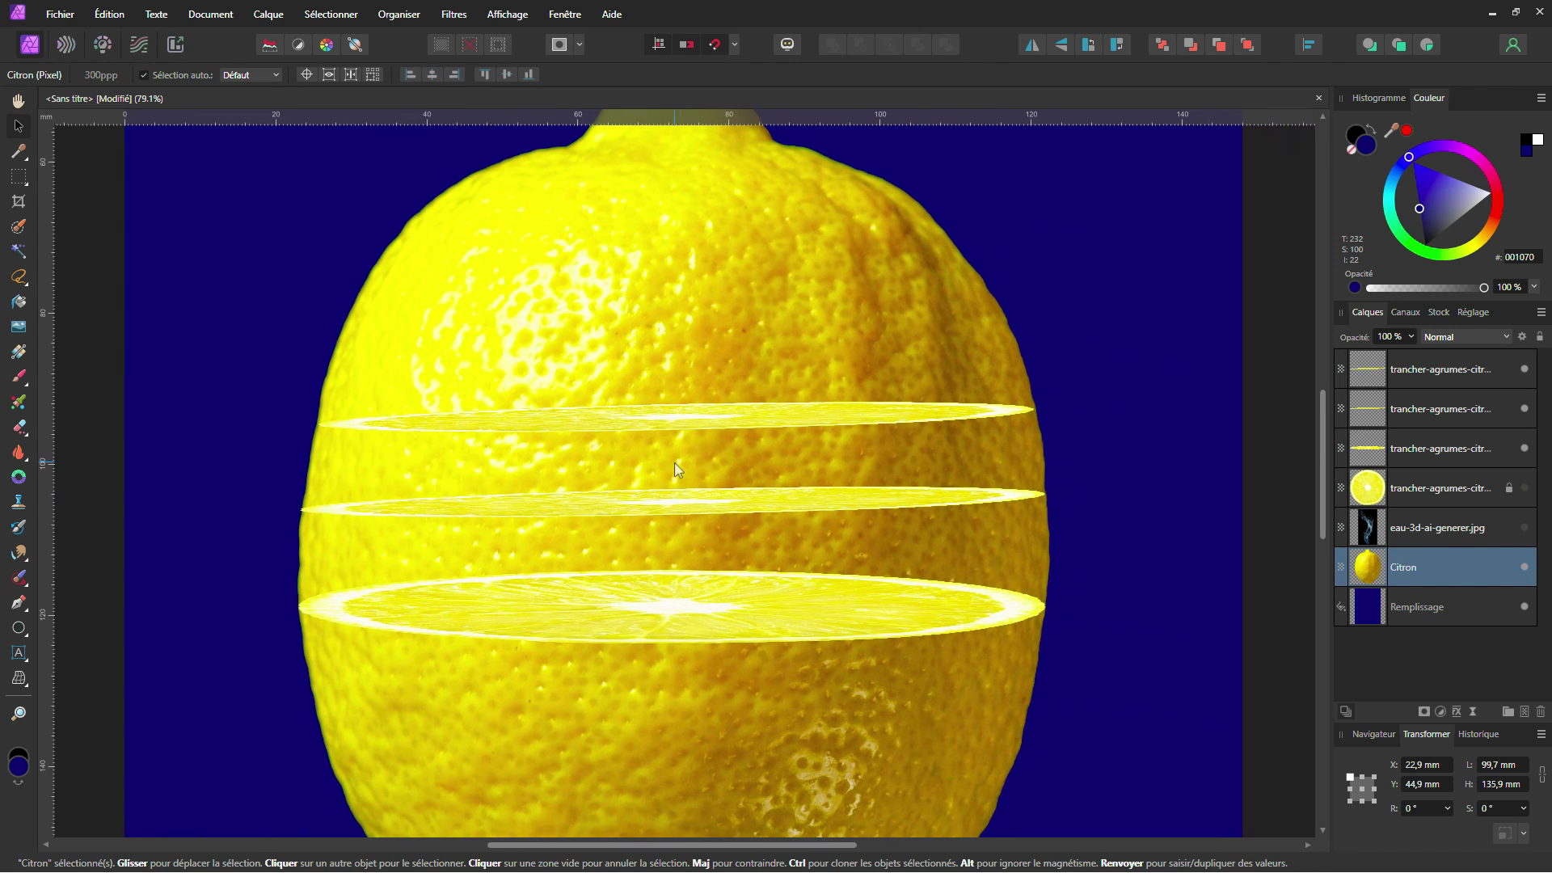
{"action": "left_click", "coordinate": [955, 514]}
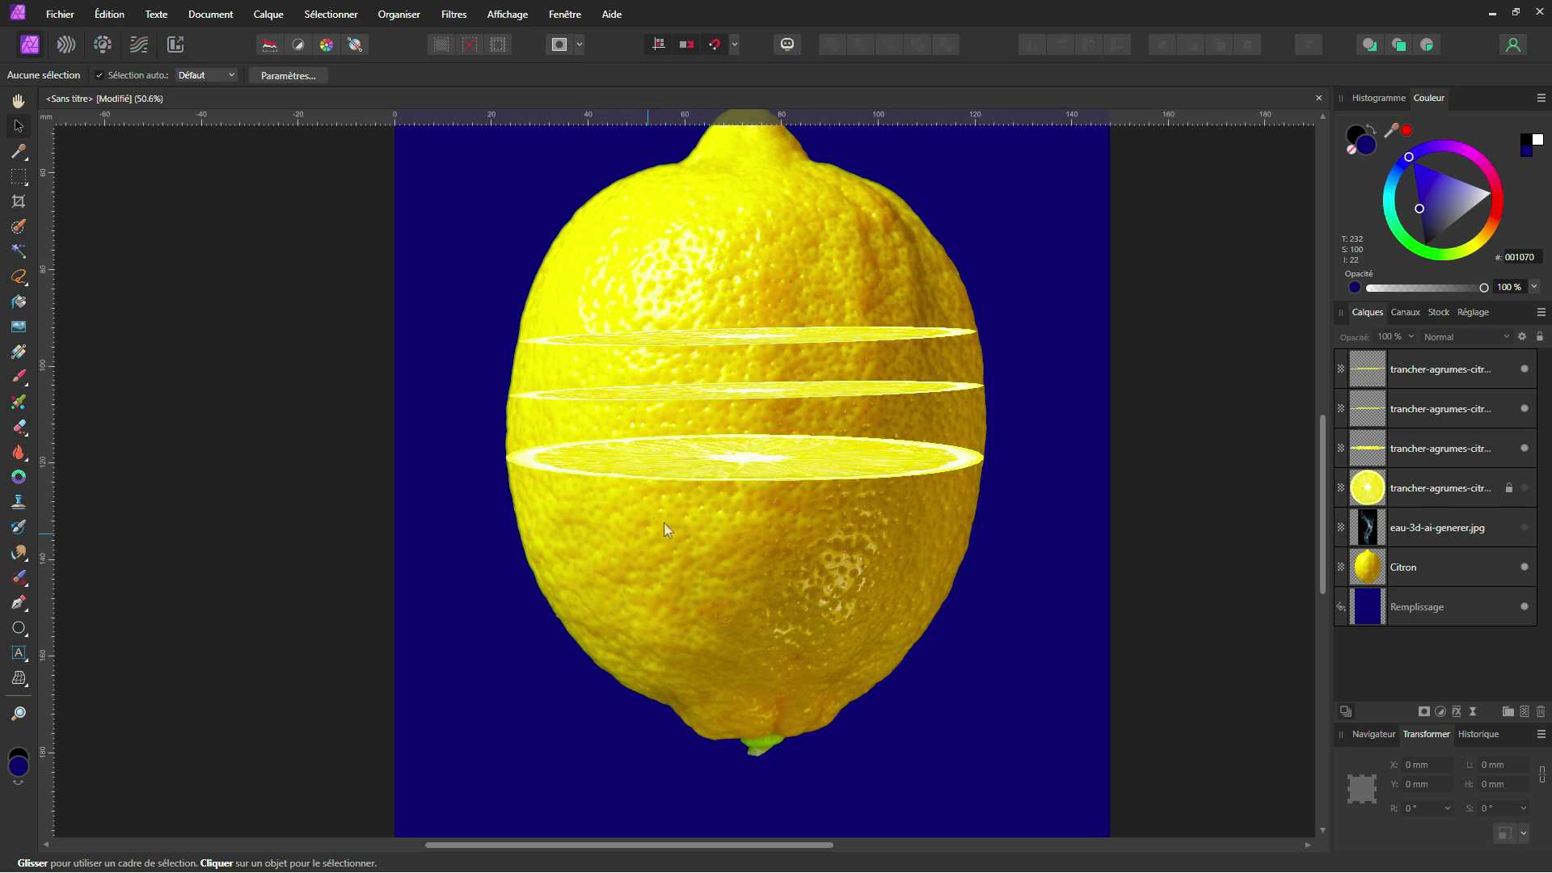
With the Citron layer selected, start a Pen path at the left tip of the lowest slice, at about X 22.9 mm, Y 118.9 mm
{"action": "left_click", "coordinate": [18, 602]}
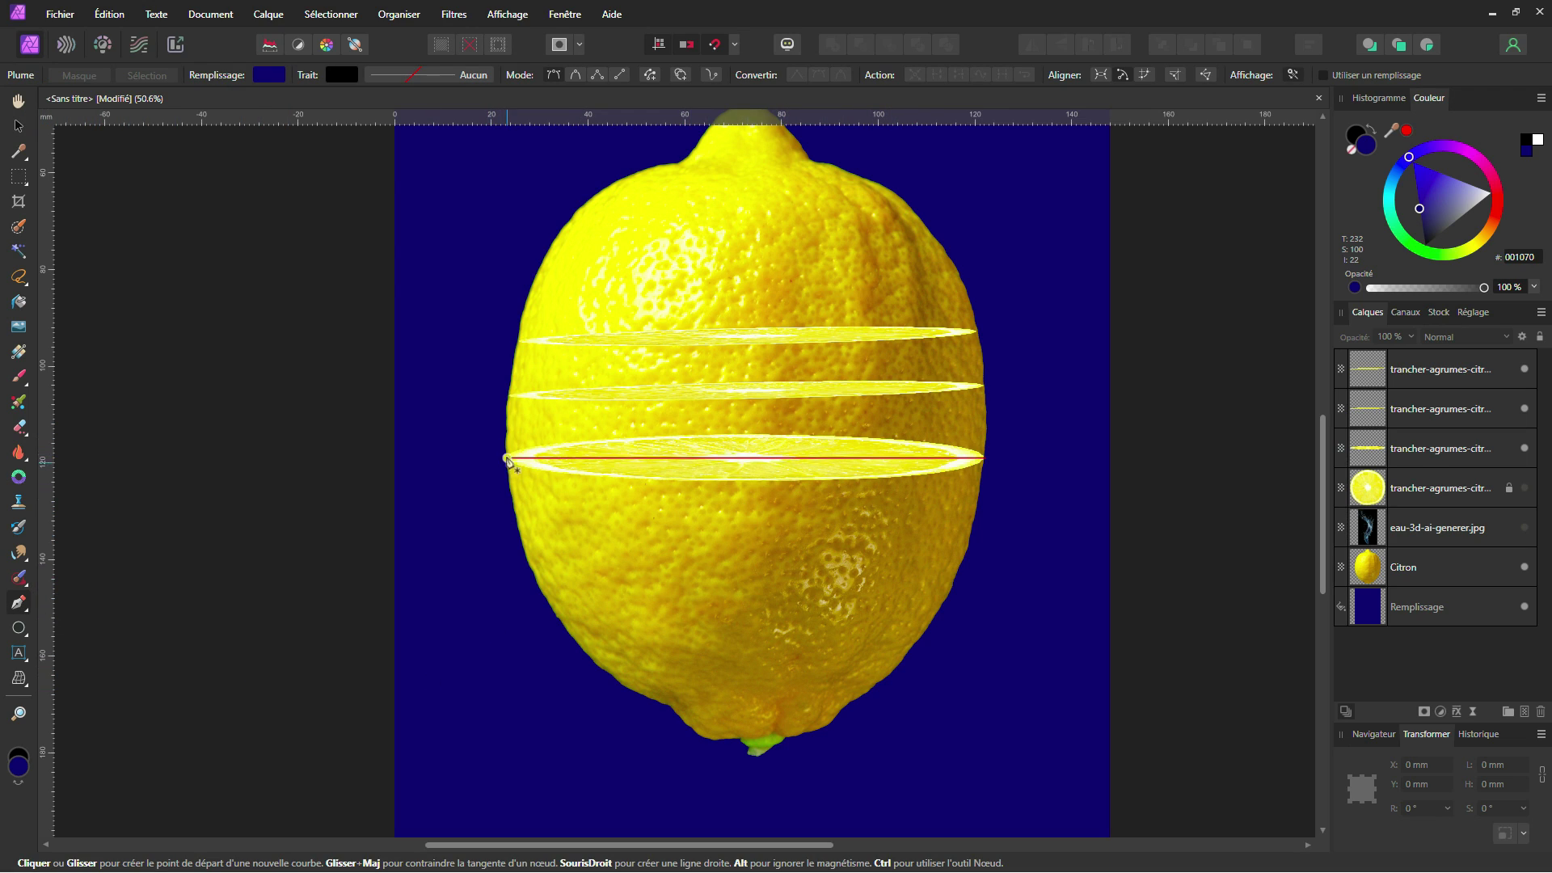
{"action": "left_click", "coordinate": [1467, 569]}
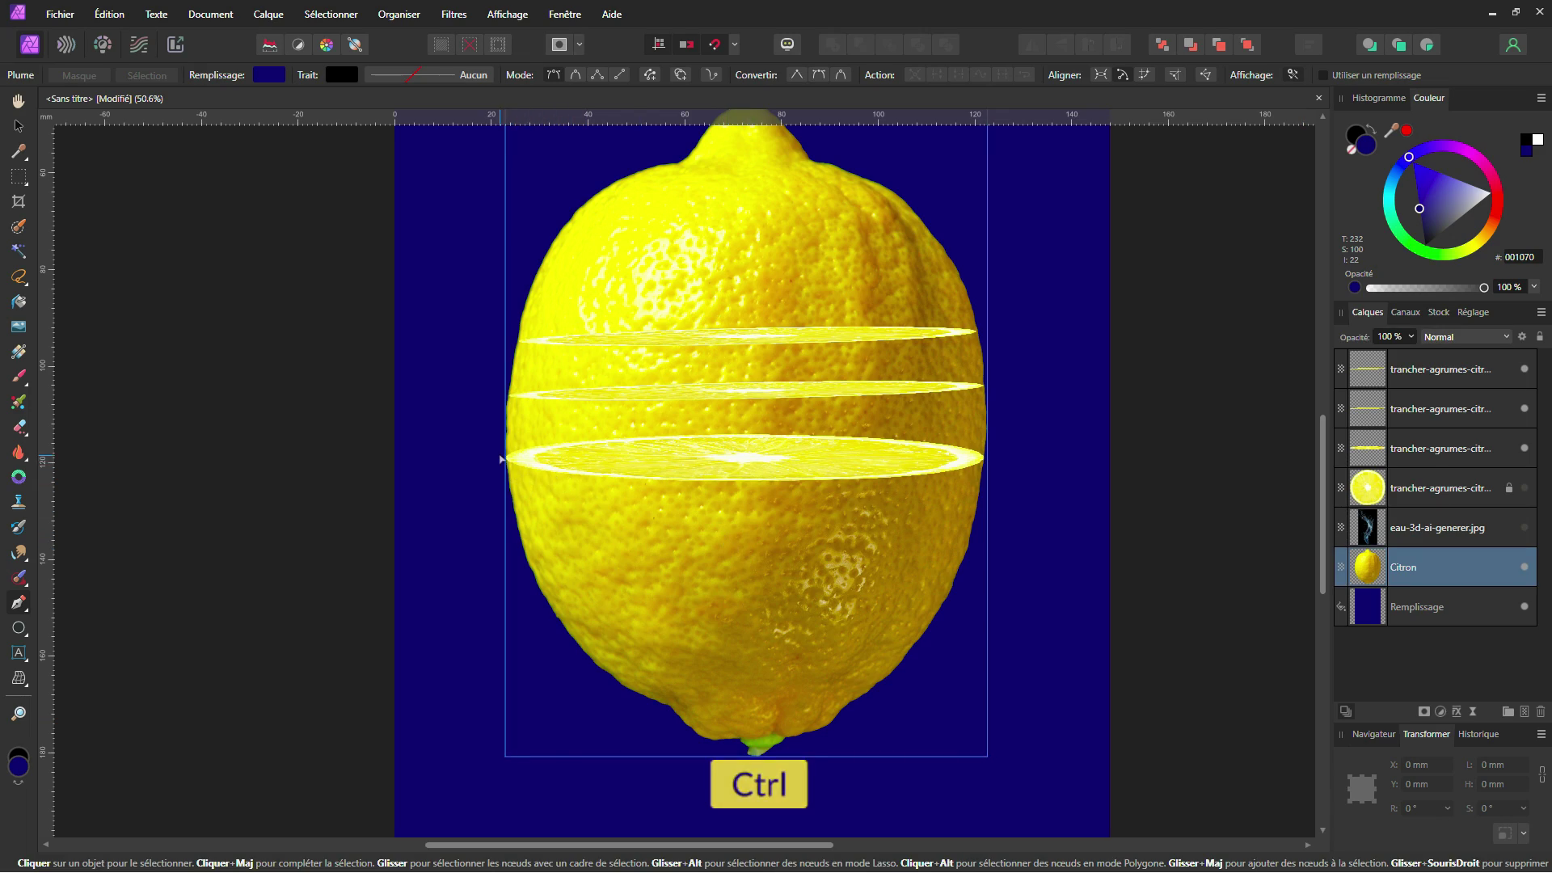
{"action": "scroll", "coordinate": [523, 480], "scroll_direction": "up", "scroll_amount": 5}
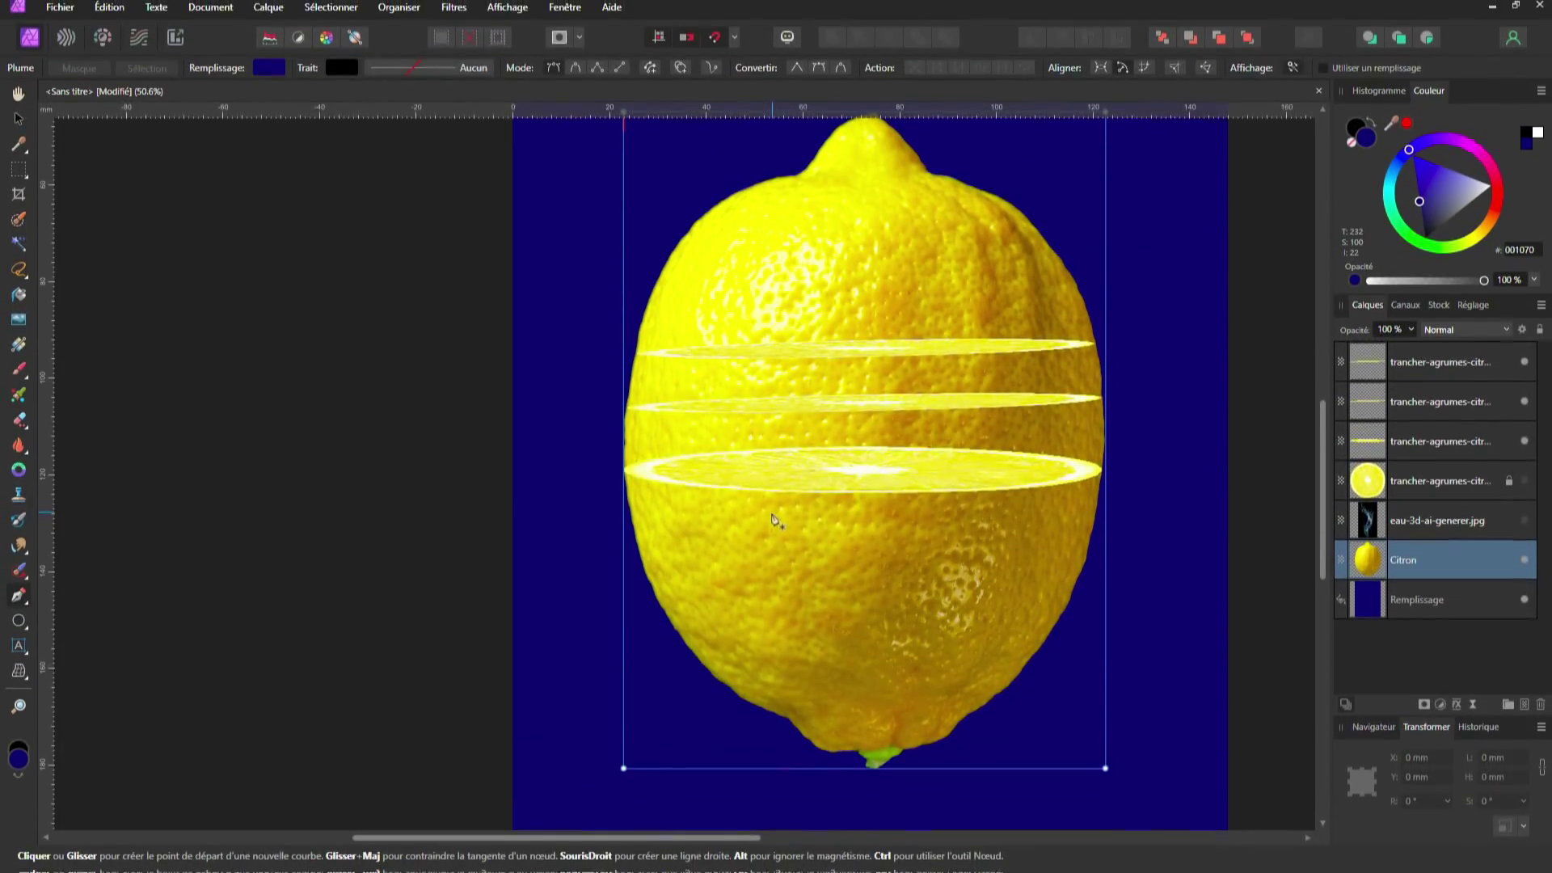
{"action": "left_click_drag", "start_coordinate": [645, 443], "coordinate": [624, 459]}
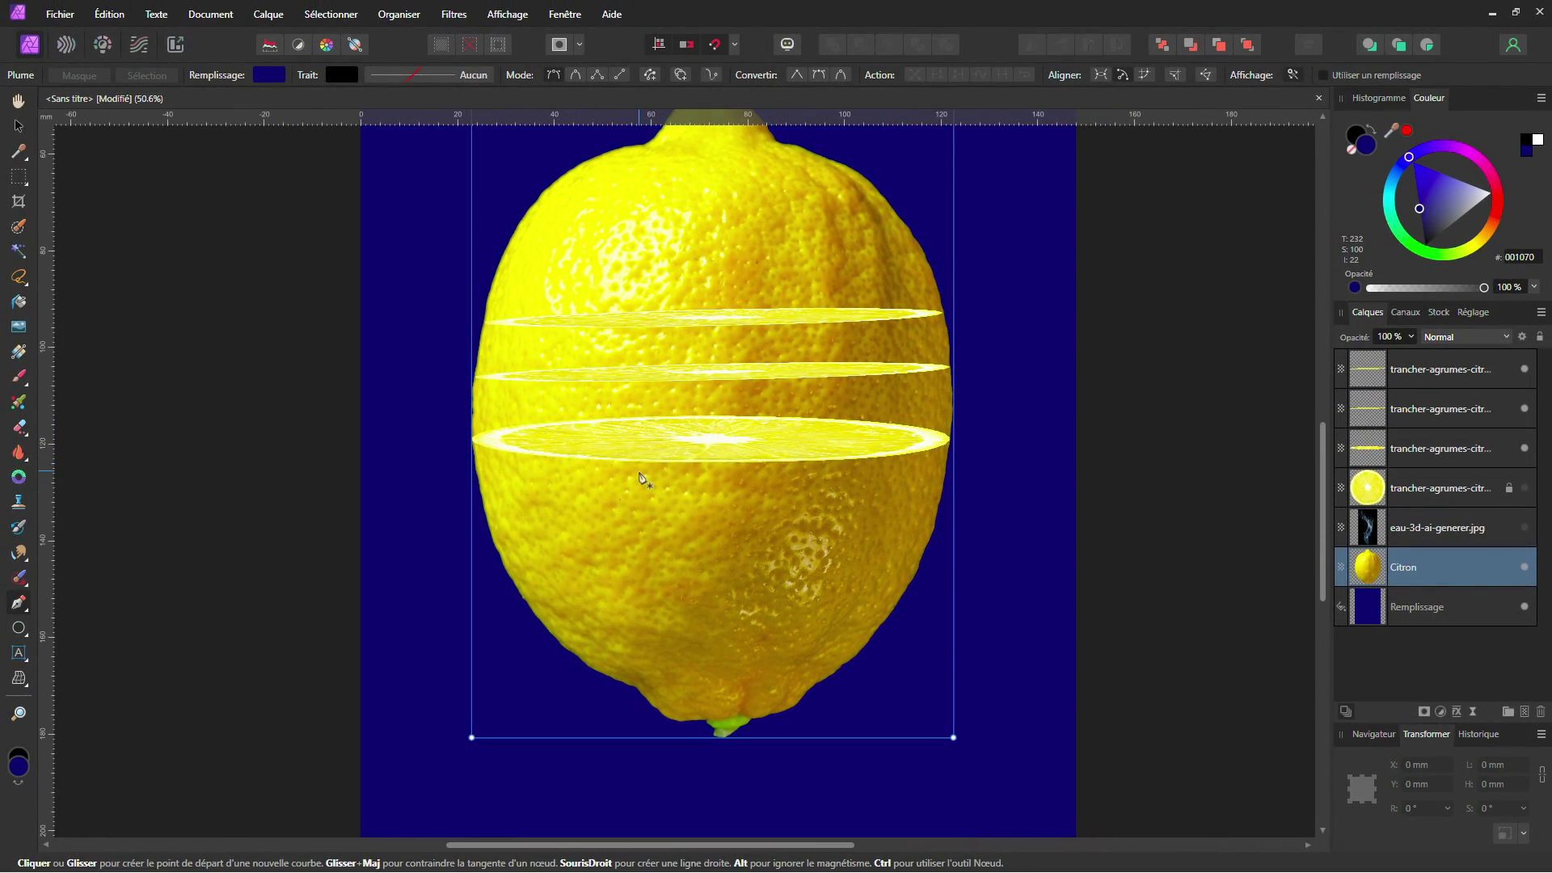
{"action": "scroll", "coordinate": [639, 478], "scroll_direction": "up", "scroll_amount": 3}
{"action": "scroll", "coordinate": [526, 488], "scroll_direction": "down", "scroll_amount": 1}
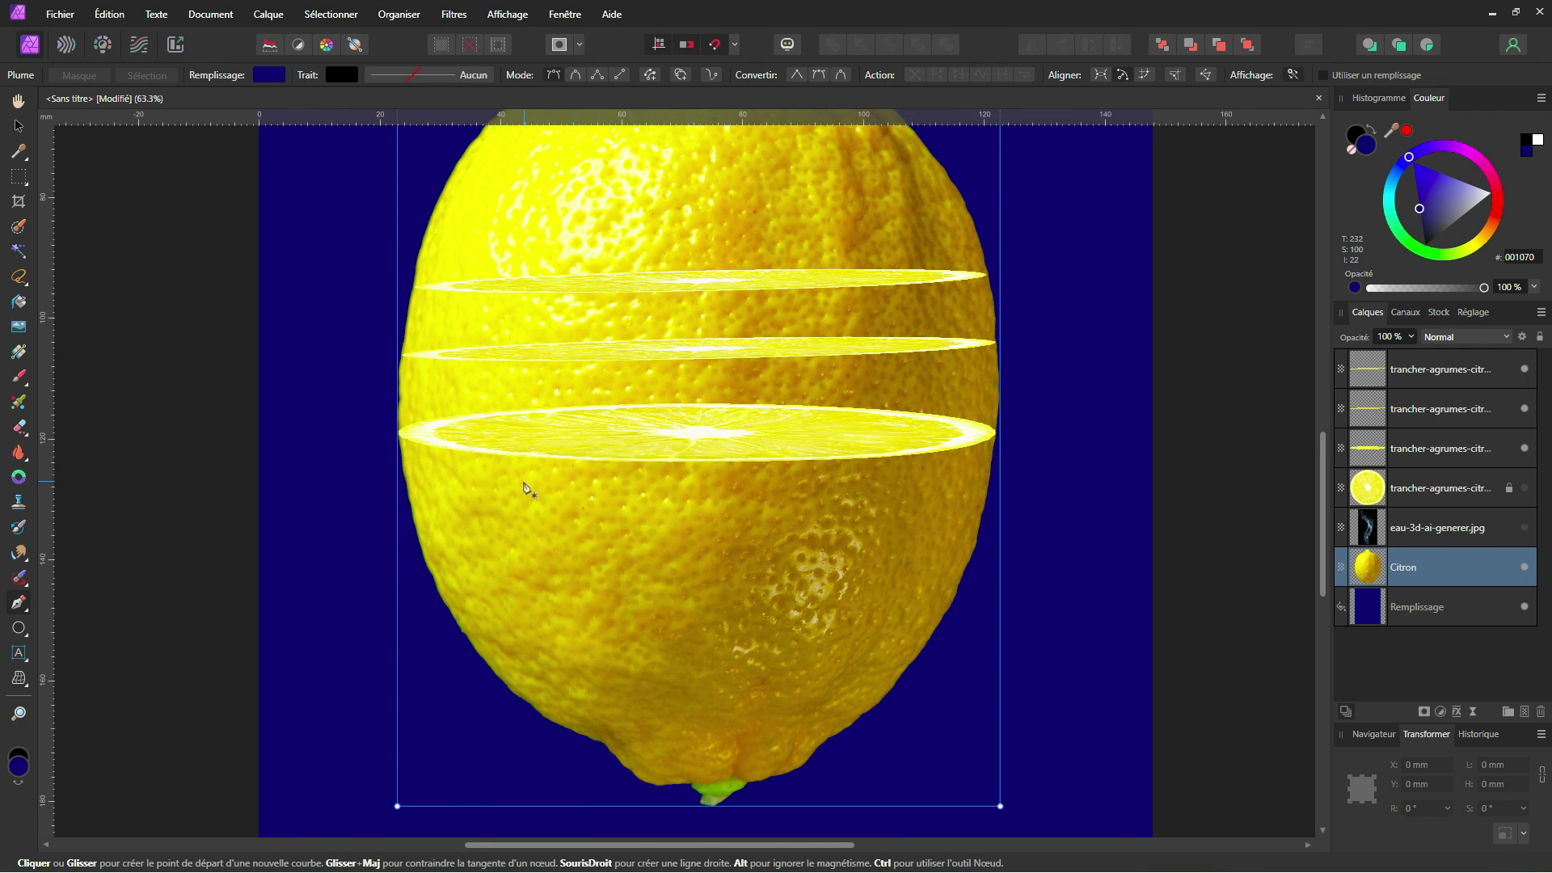
{"action": "left_click_drag", "start_coordinate": [525, 487], "coordinate": [559, 489]}
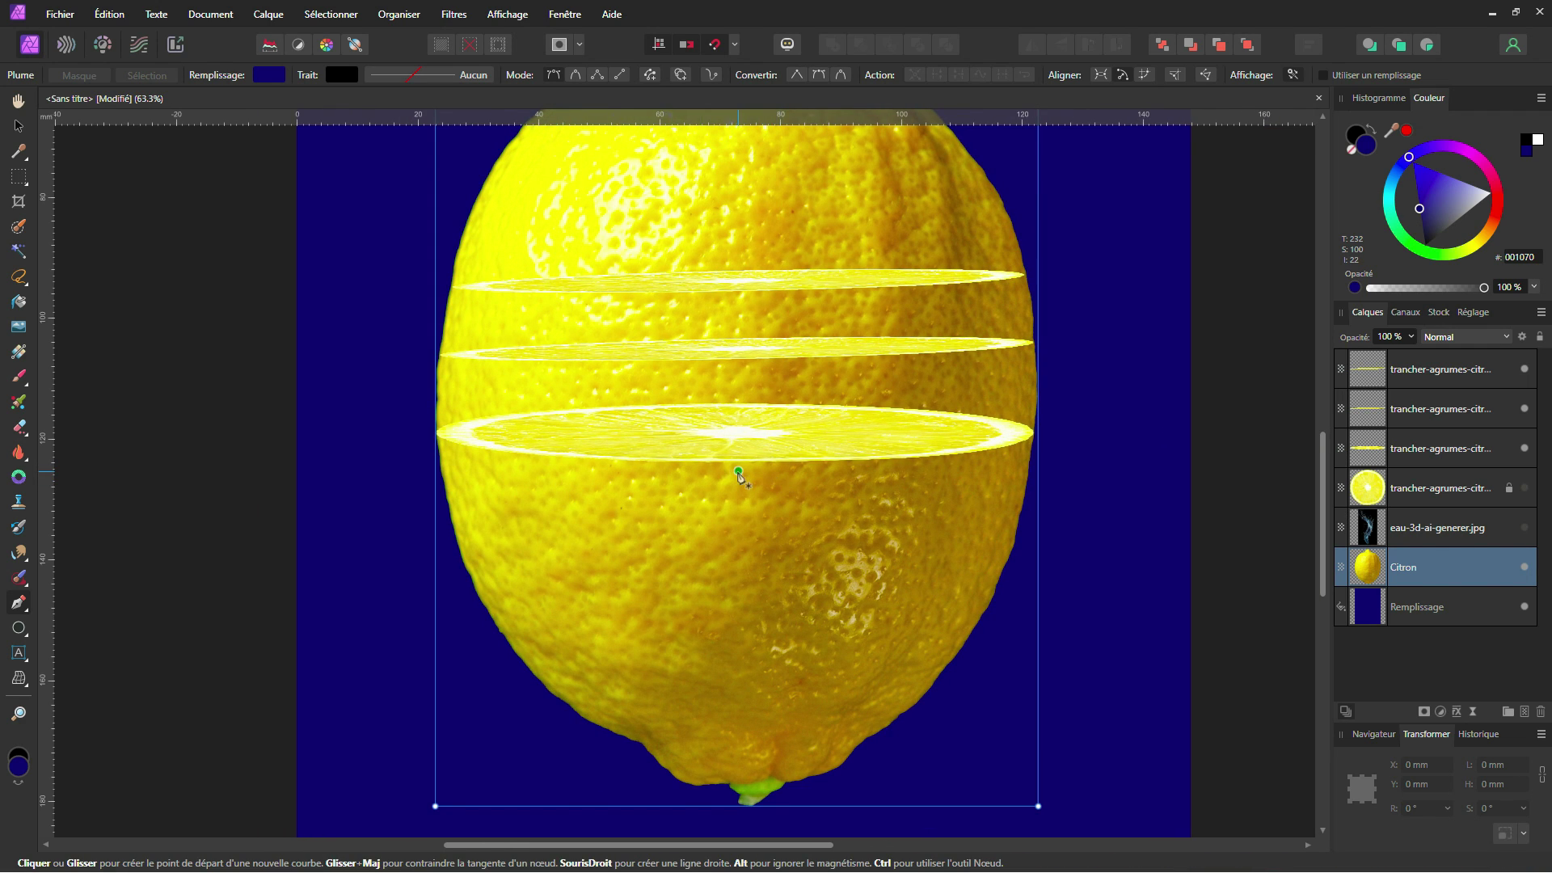
{"action": "left_click_drag", "start_coordinate": [738, 473], "coordinate": [766, 513]}
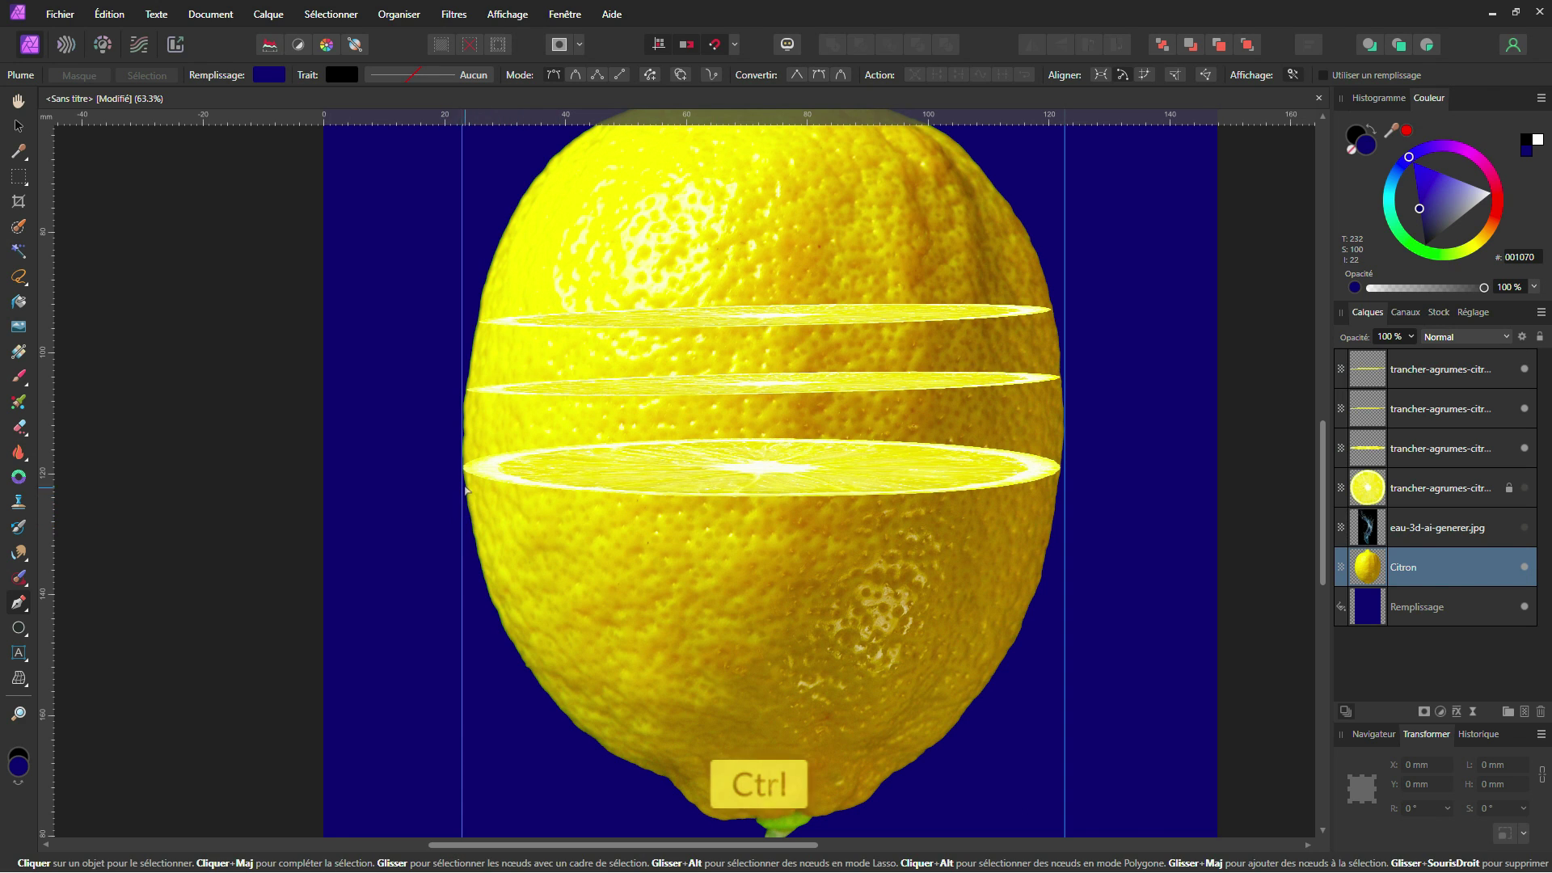
{"action": "scroll", "coordinate": [466, 473], "scroll_direction": "up", "scroll_amount": 1}
{"action": "scroll", "coordinate": [464, 473], "scroll_direction": "up", "scroll_amount": 7}
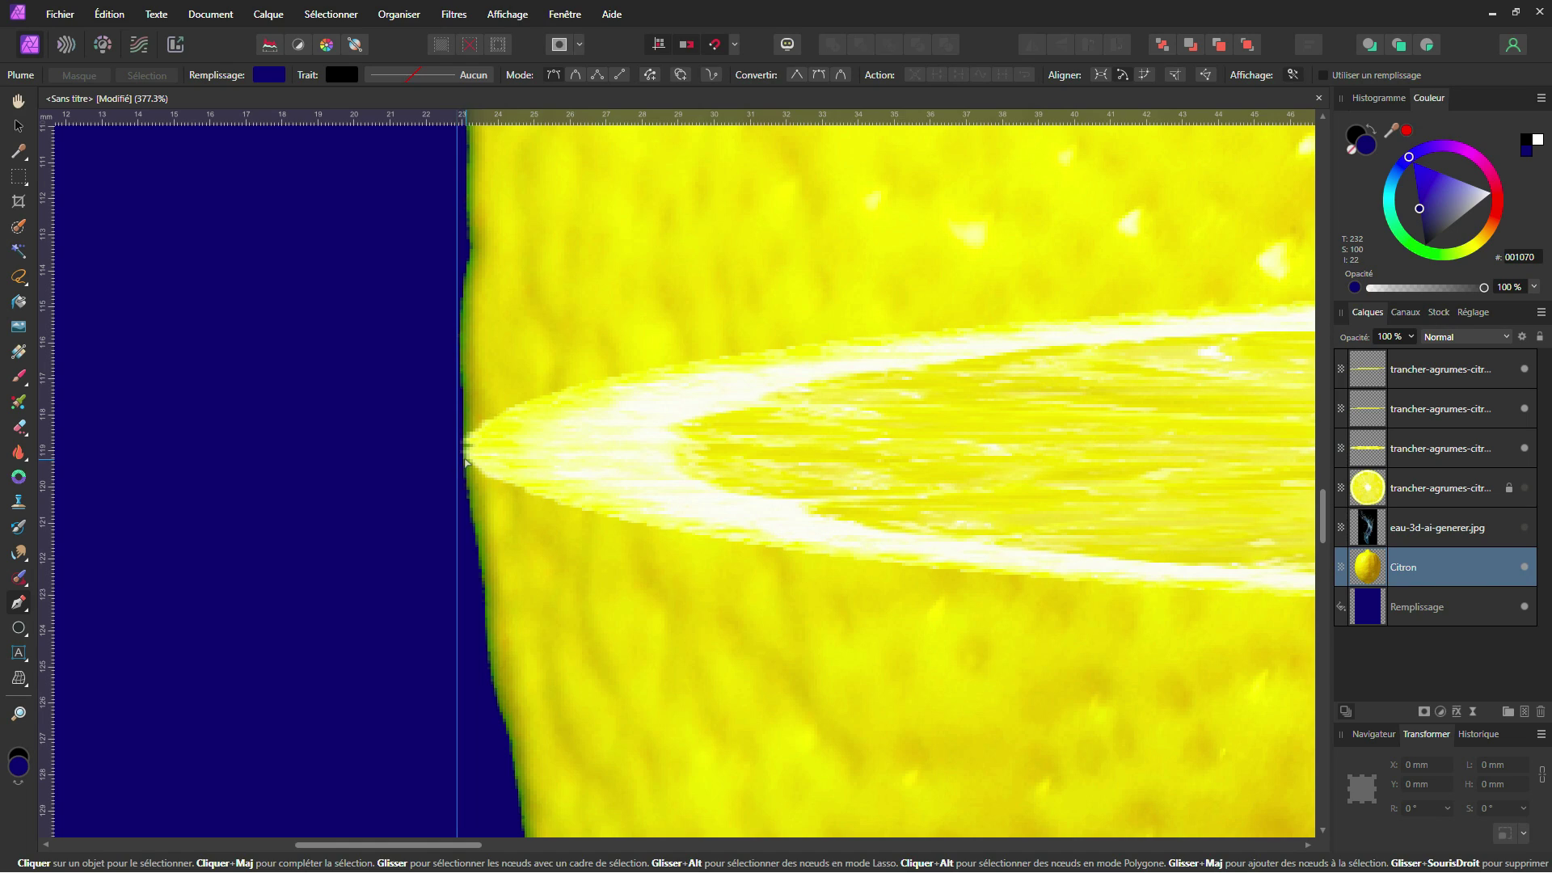
{"action": "scroll", "coordinate": [467, 463], "scroll_direction": "down", "scroll_amount": 8}
{"action": "scroll", "coordinate": [785, 496], "scroll_direction": "up", "scroll_amount": 2}
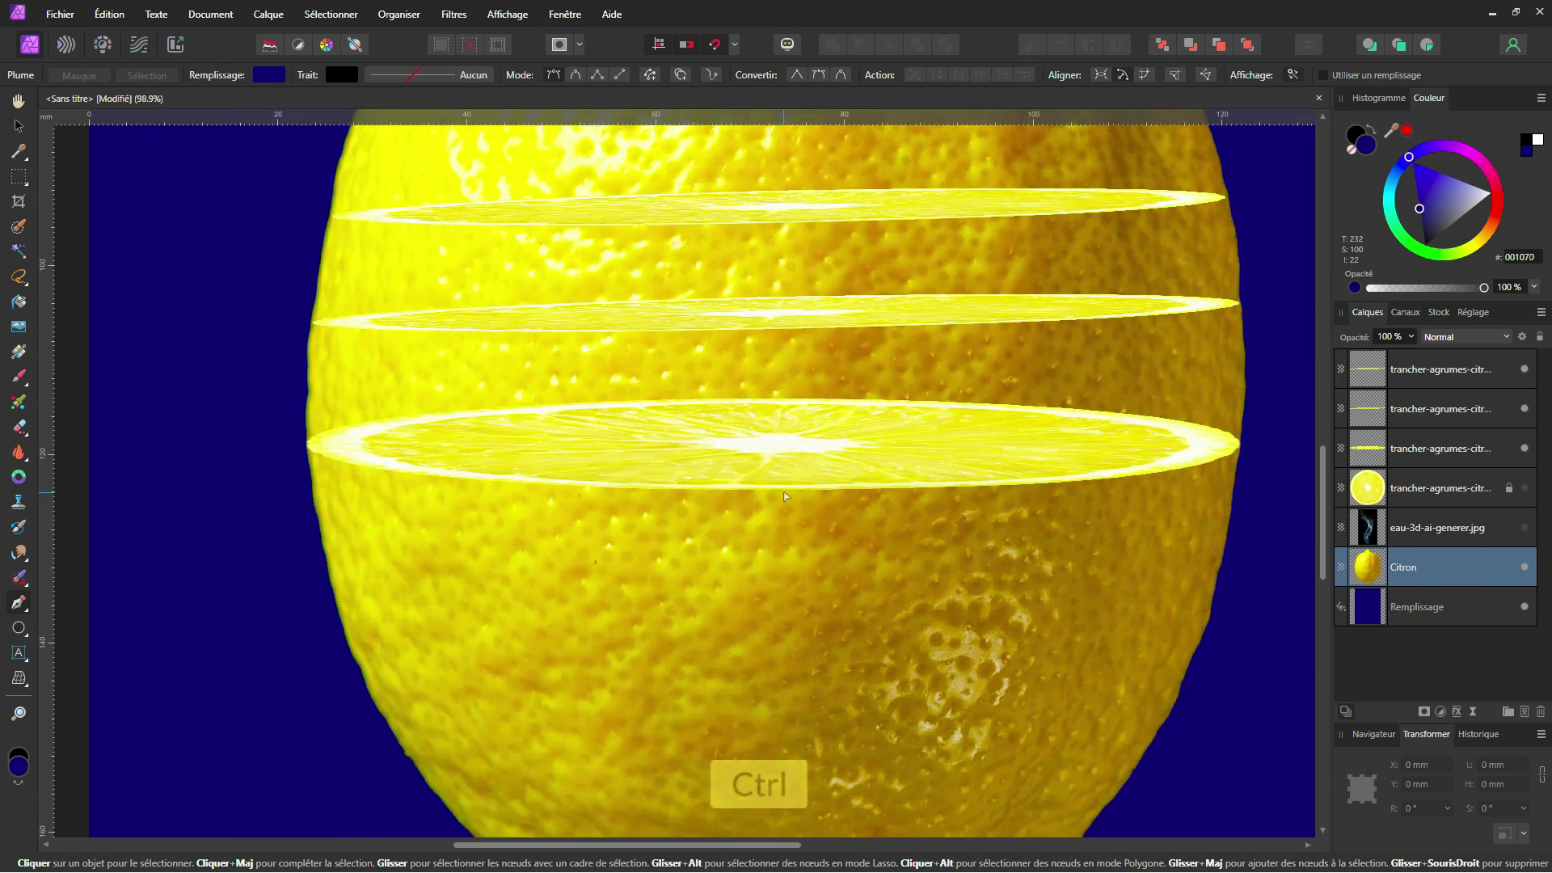
{"action": "scroll", "coordinate": [602, 500], "scroll_direction": "down", "scroll_amount": 3}
{"action": "scroll", "coordinate": [445, 445], "scroll_direction": "up", "scroll_amount": 8}
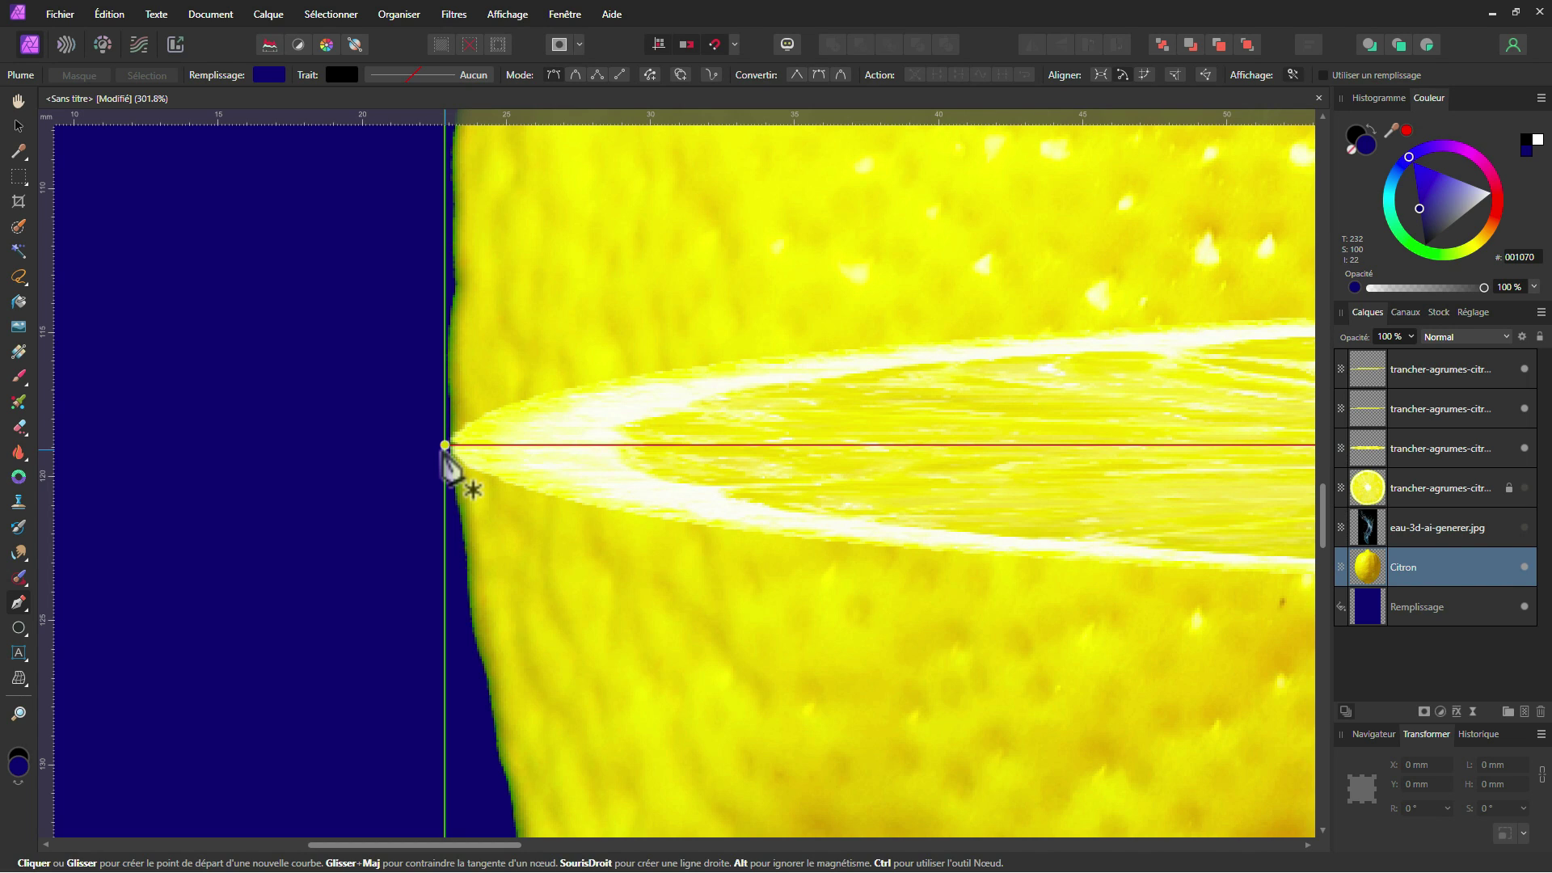
{"action": "left_click", "coordinate": [445, 445]}
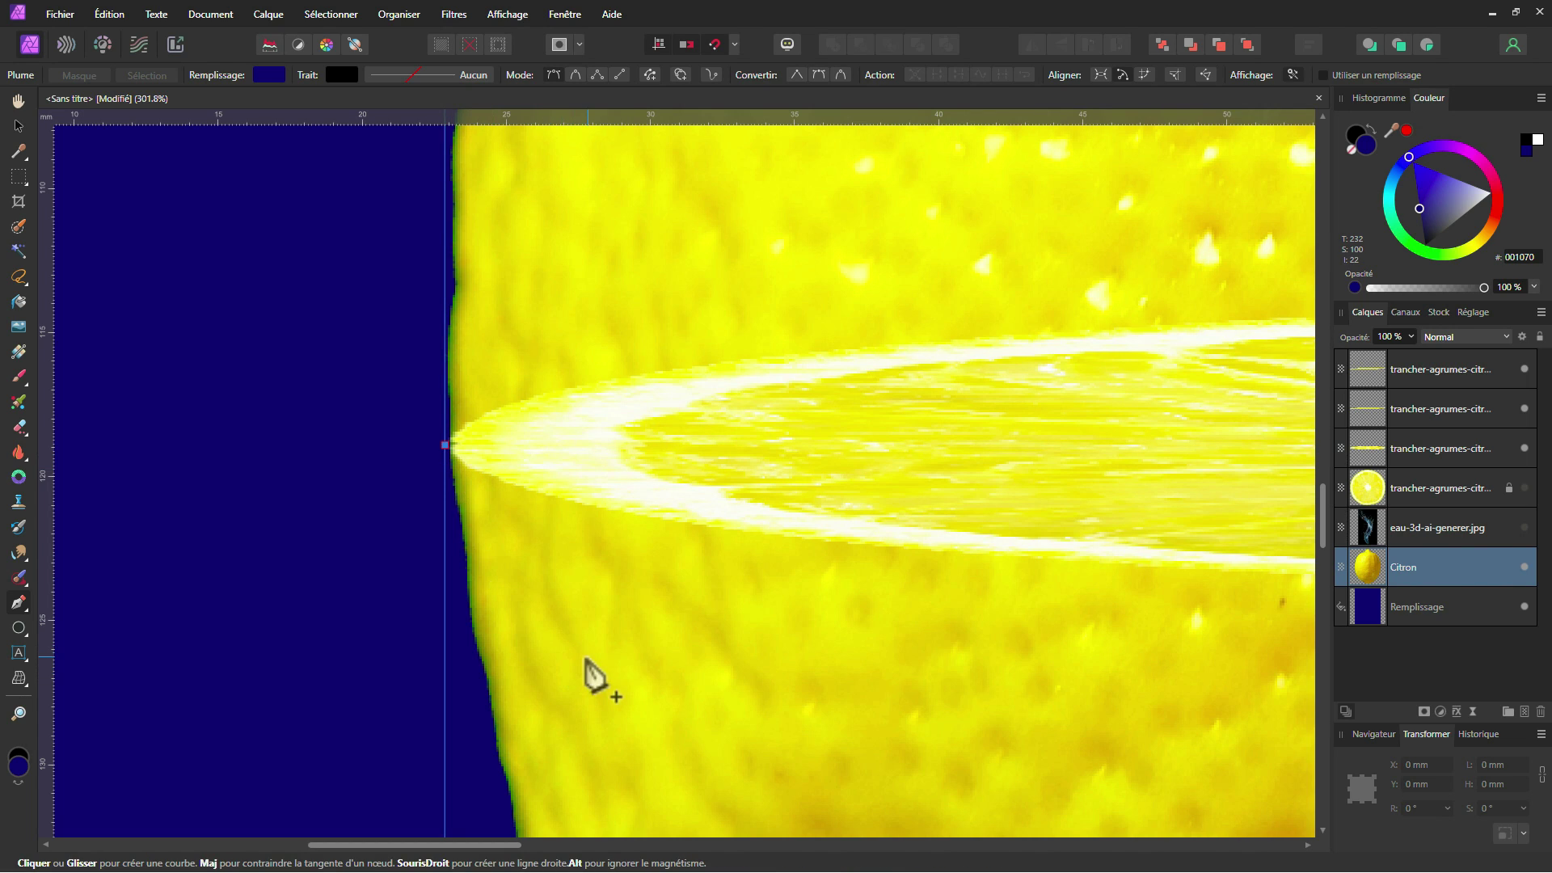
Trace the lowest slice's lower rim with straight segments through about X 37.4, 71.5 and 106.9 mm, ending at the right tip at about X 122.3 mm
{"action": "left_click", "coordinate": [863, 545]}
{"action": "scroll", "coordinate": [954, 559], "scroll_direction": "down", "scroll_amount": 2}
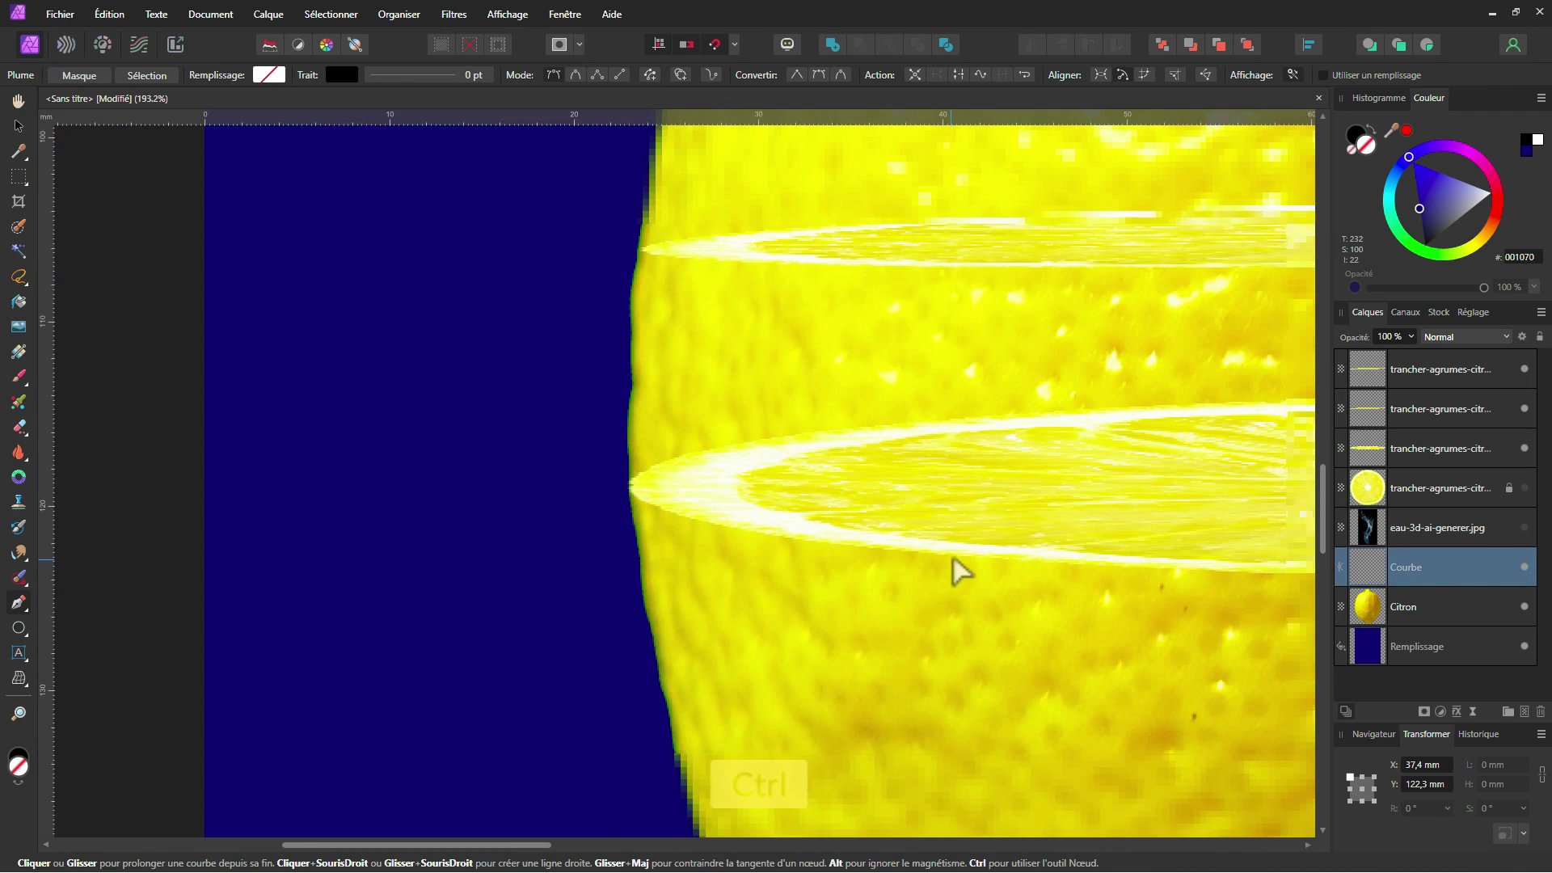
{"action": "left_click_drag", "start_coordinate": [1081, 566], "coordinate": [579, 517]}
{"action": "left_click", "coordinate": [1026, 529]}
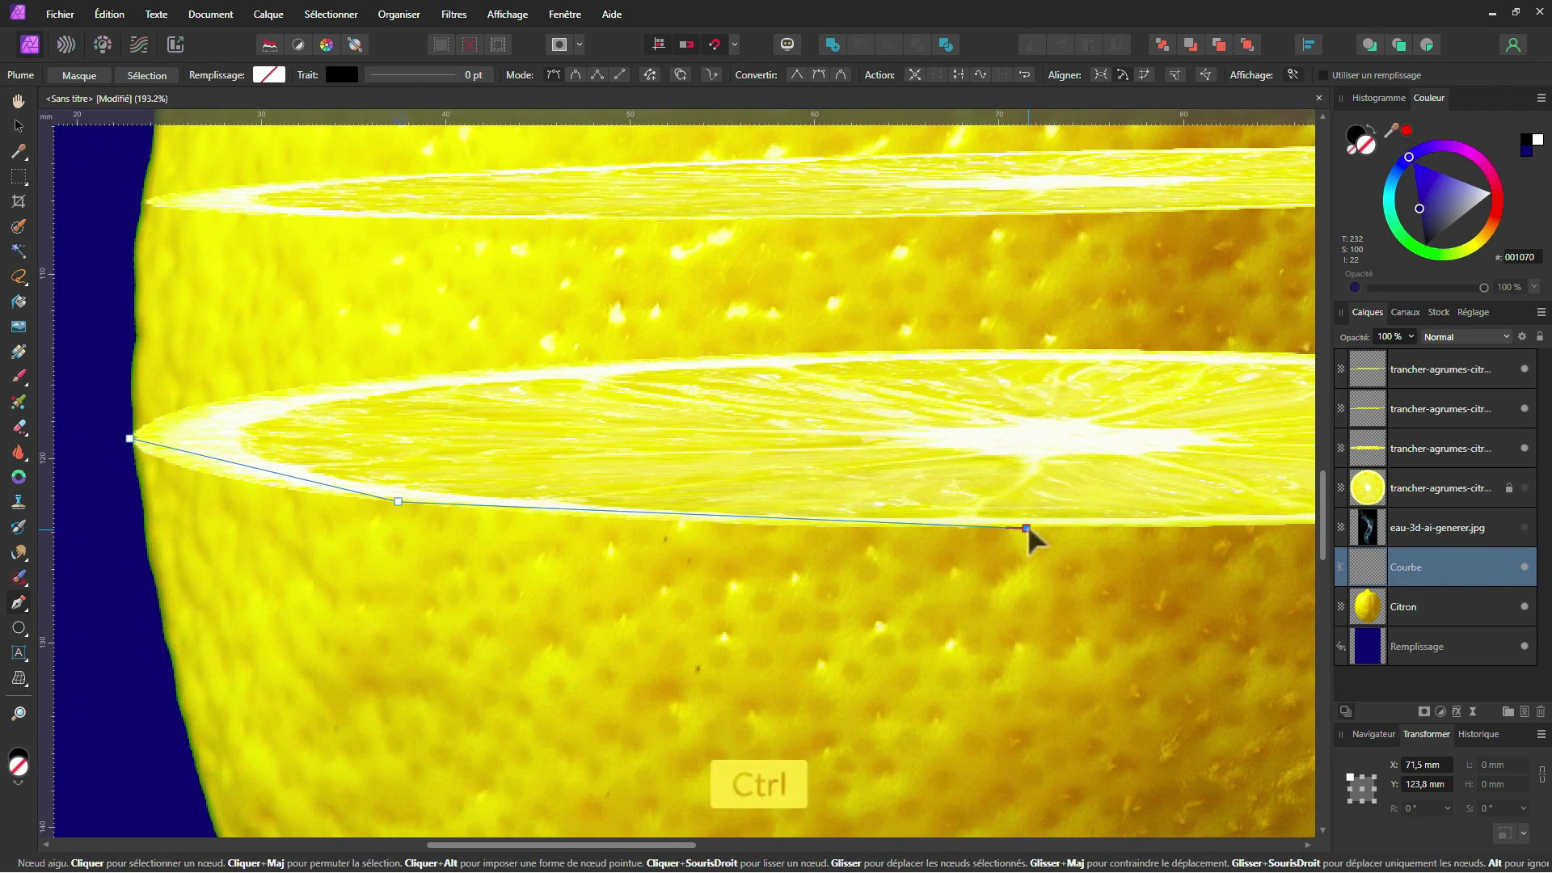
{"action": "scroll", "coordinate": [1026, 530], "scroll_direction": "down", "scroll_amount": 1}
{"action": "left_click_drag", "start_coordinate": [930, 550], "coordinate": [376, 564]}
{"action": "left_click", "coordinate": [995, 523]}
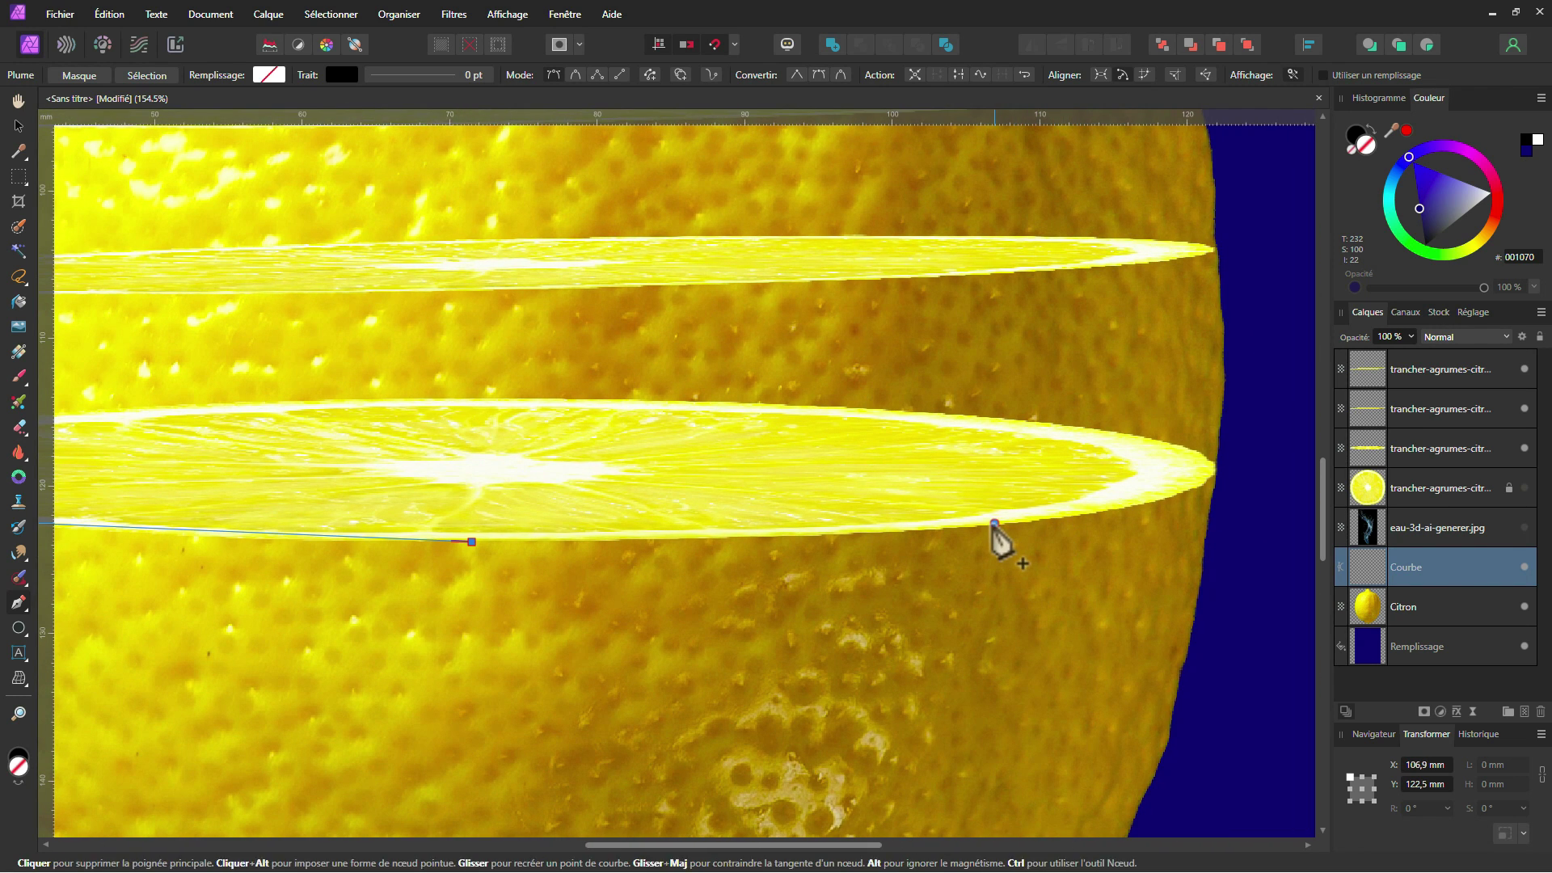
{"action": "left_click", "coordinate": [1219, 469]}
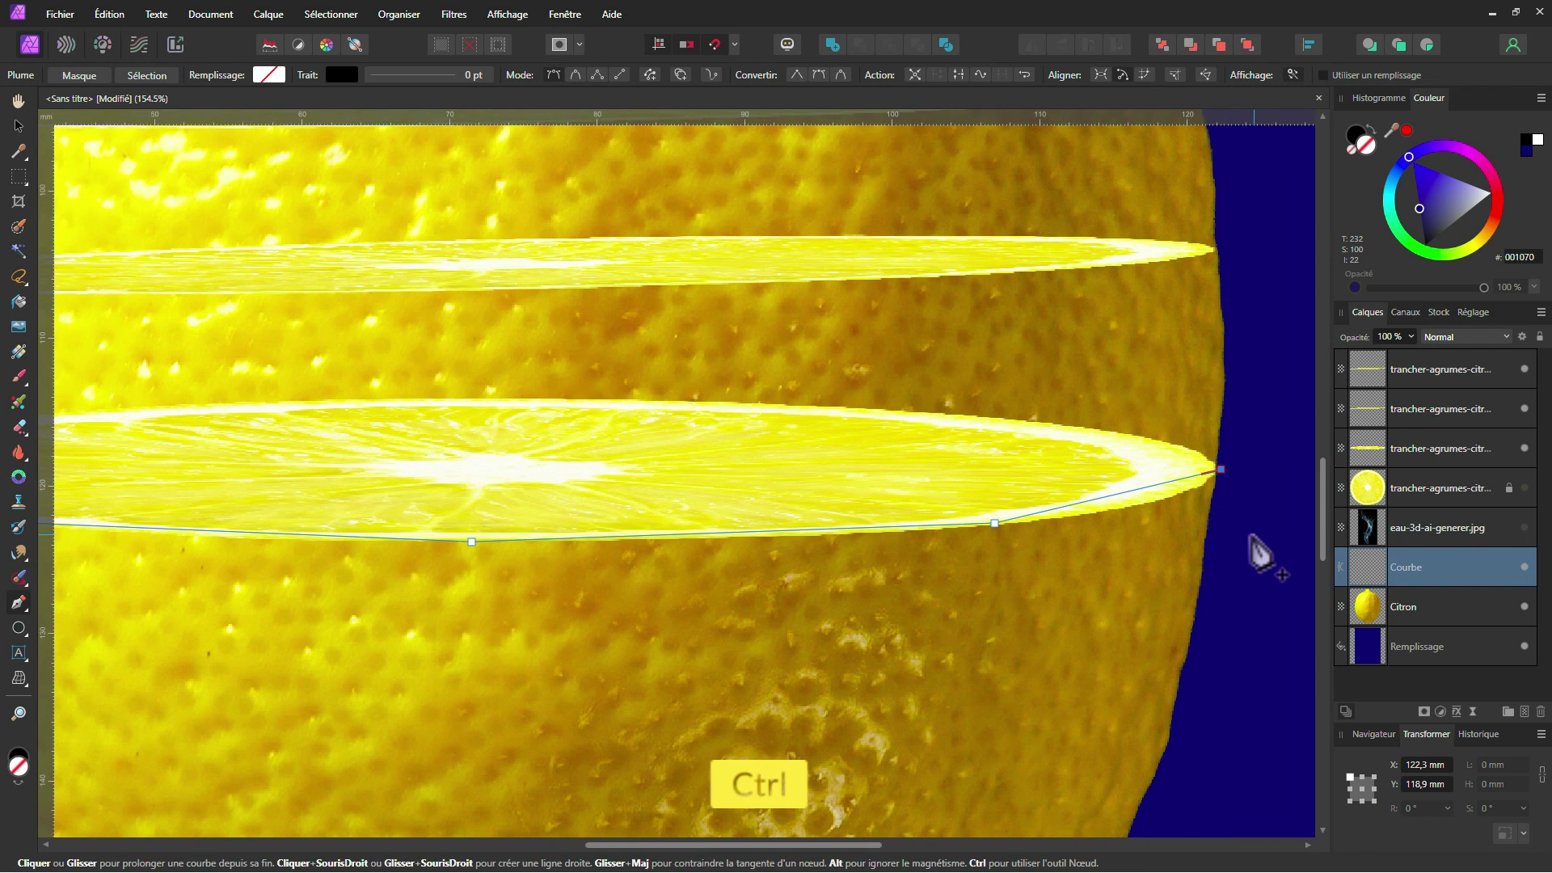
Extend the path straight down to about Y 190.4 mm, run it across beneath the lemon, and close it at its starting node
{"action": "scroll", "coordinate": [1124, 369], "scroll_direction": "down", "scroll_amount": 3}
{"action": "scroll", "coordinate": [1102, 509], "scroll_direction": "down", "scroll_amount": 2}
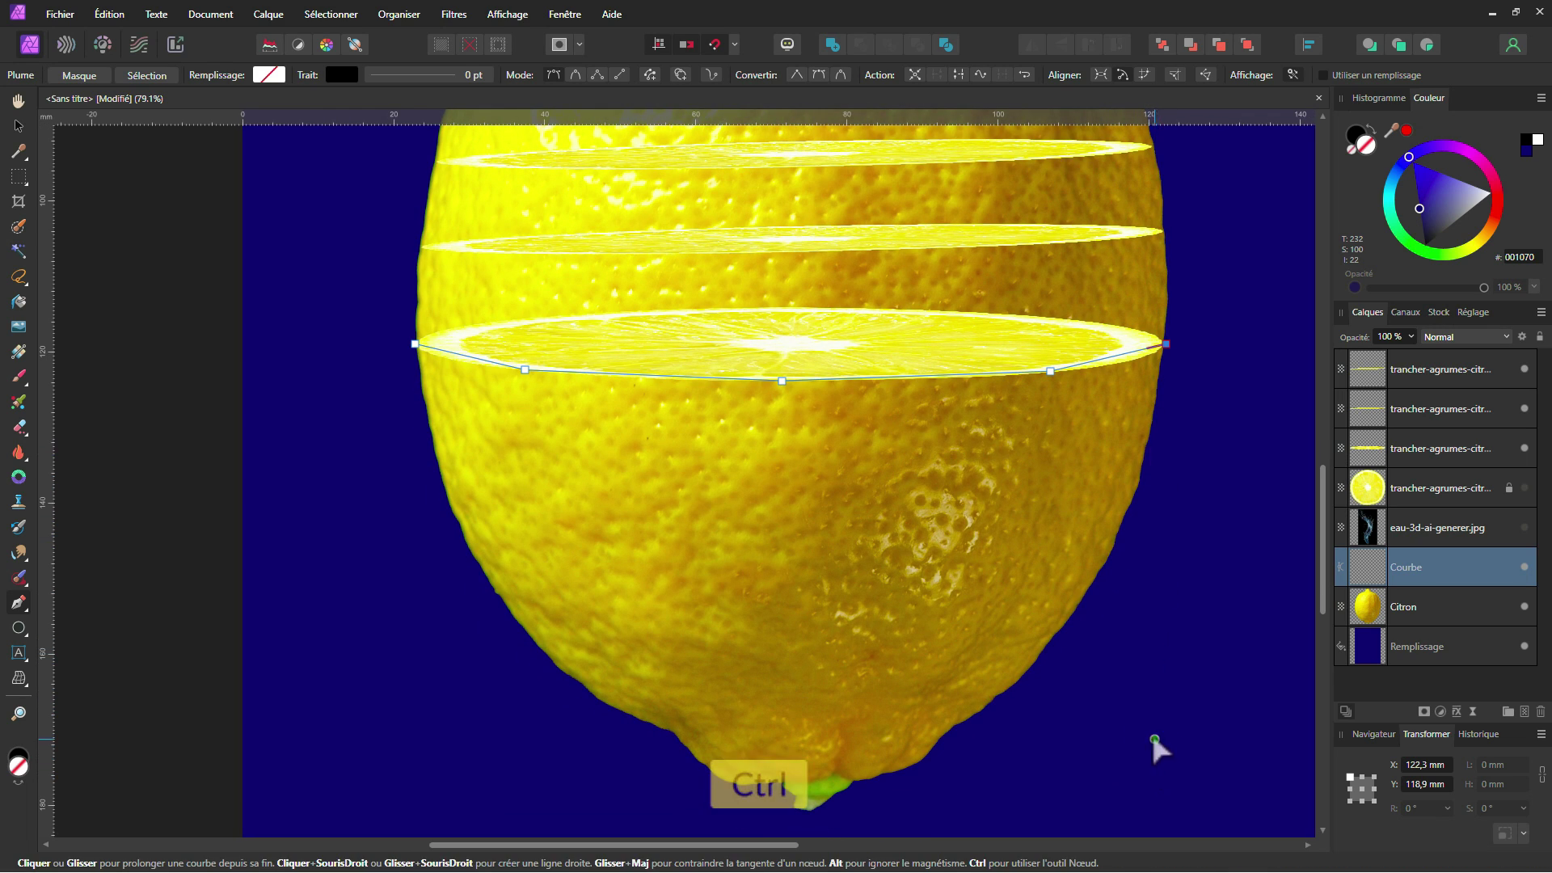
{"action": "scroll", "coordinate": [1156, 743], "scroll_direction": "down", "scroll_amount": 1}
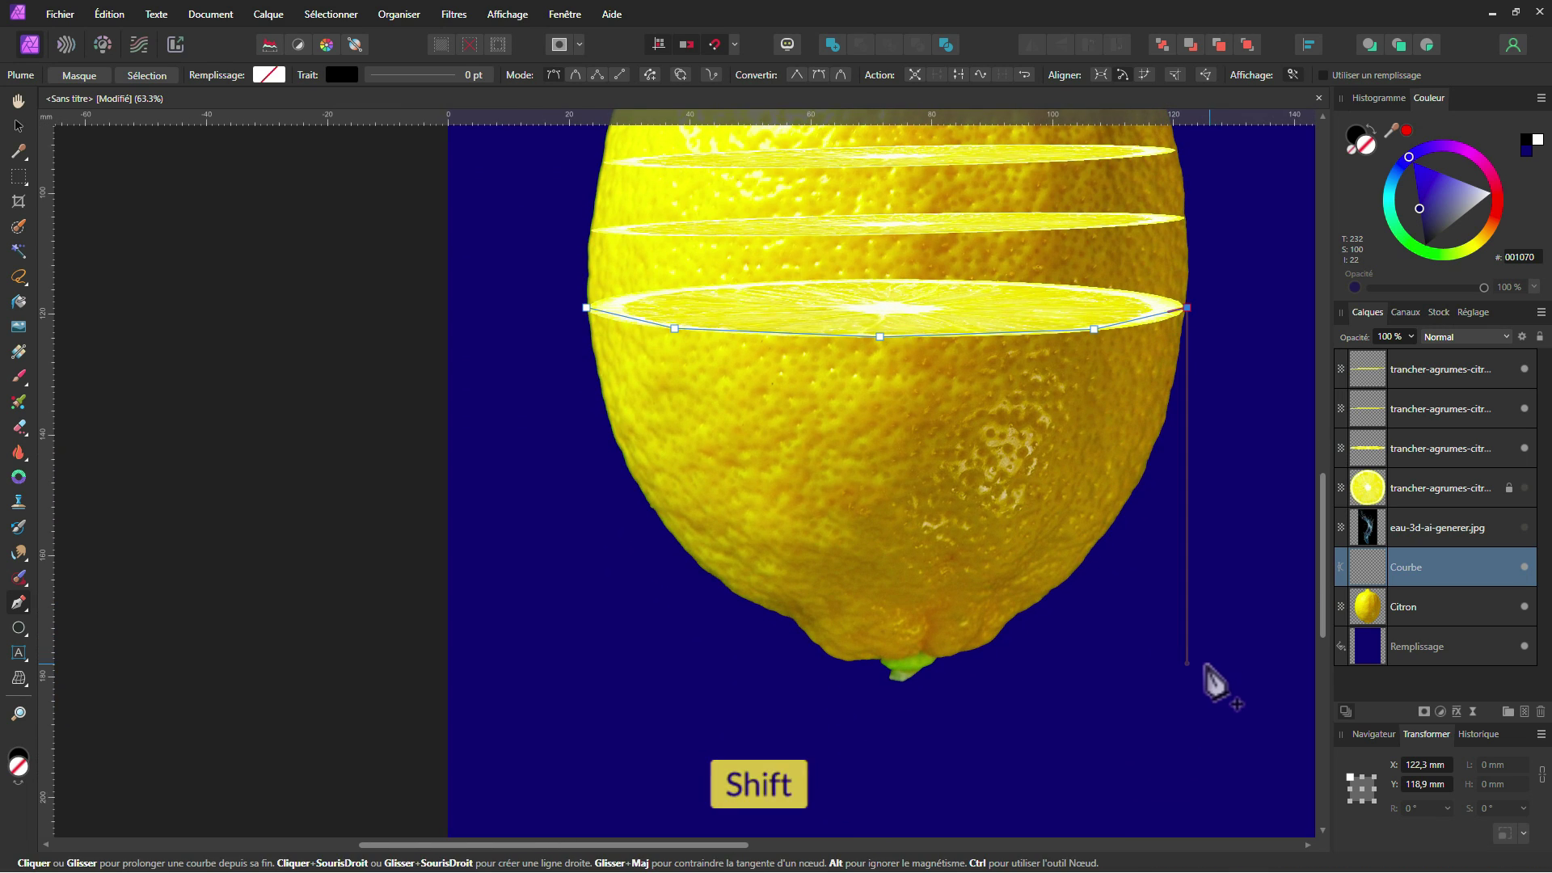
{"action": "left_click", "coordinate": [1187, 739], "text": "shift"}
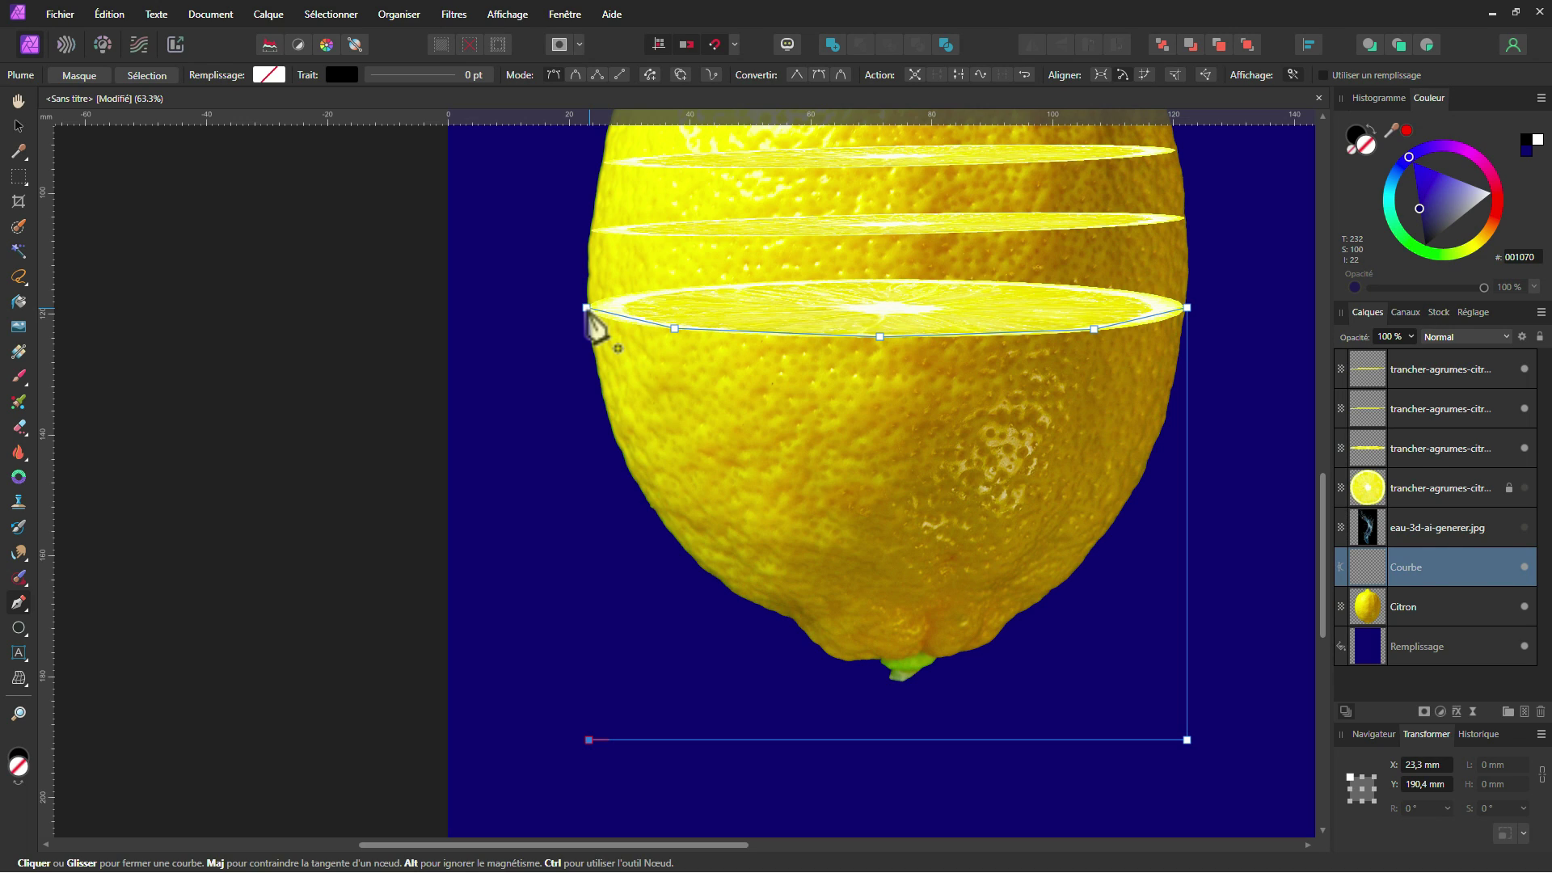
{"action": "left_click", "coordinate": [587, 308]}
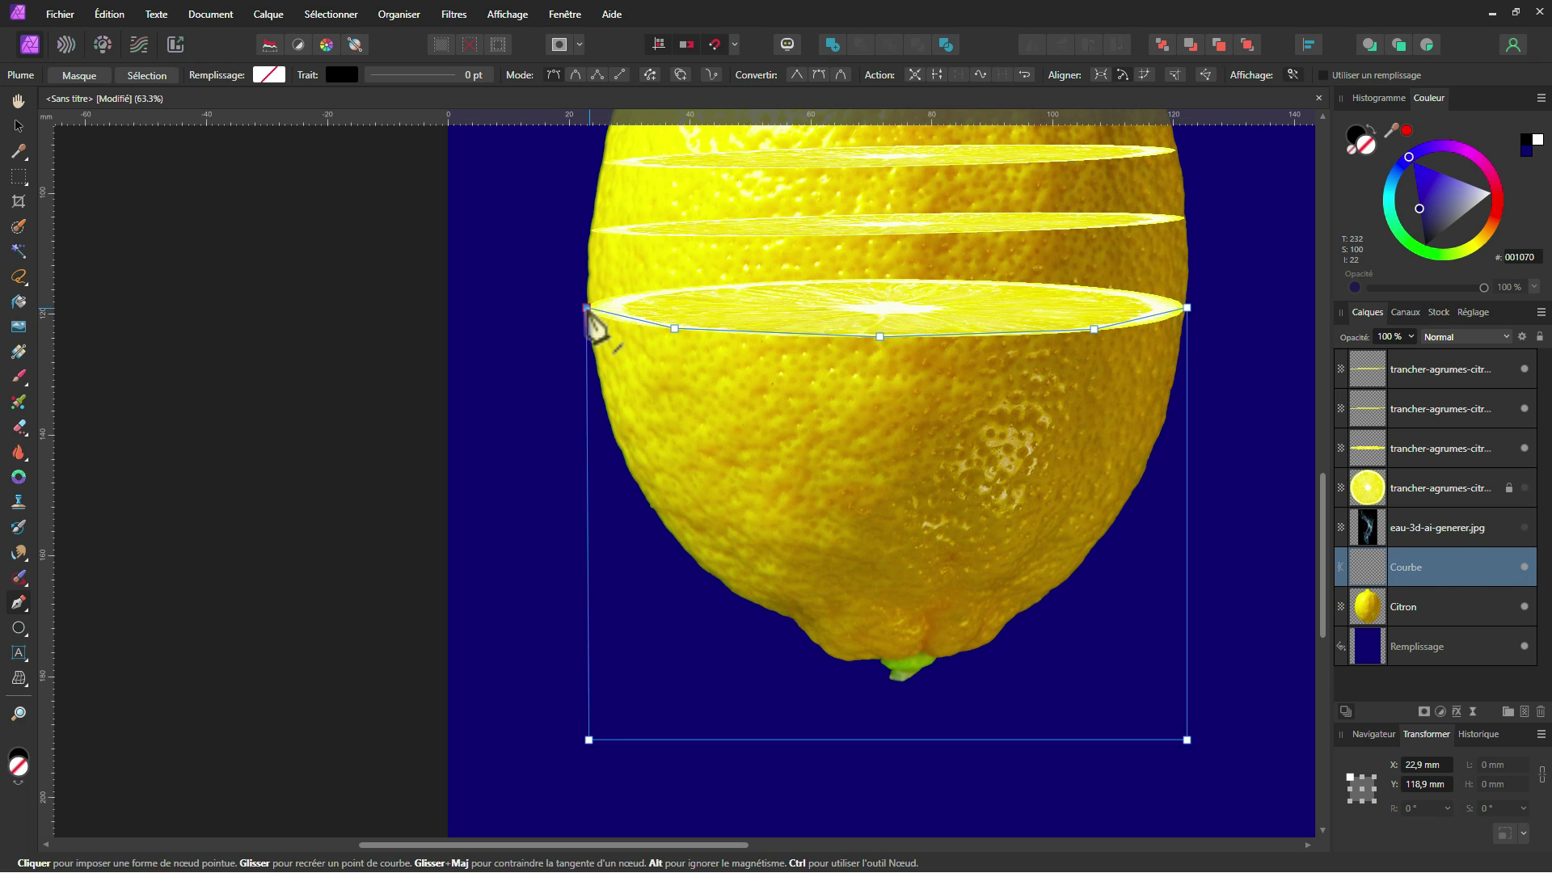
{"action": "key", "text": "ctrl"}
{"action": "key", "text": "ctrl"}
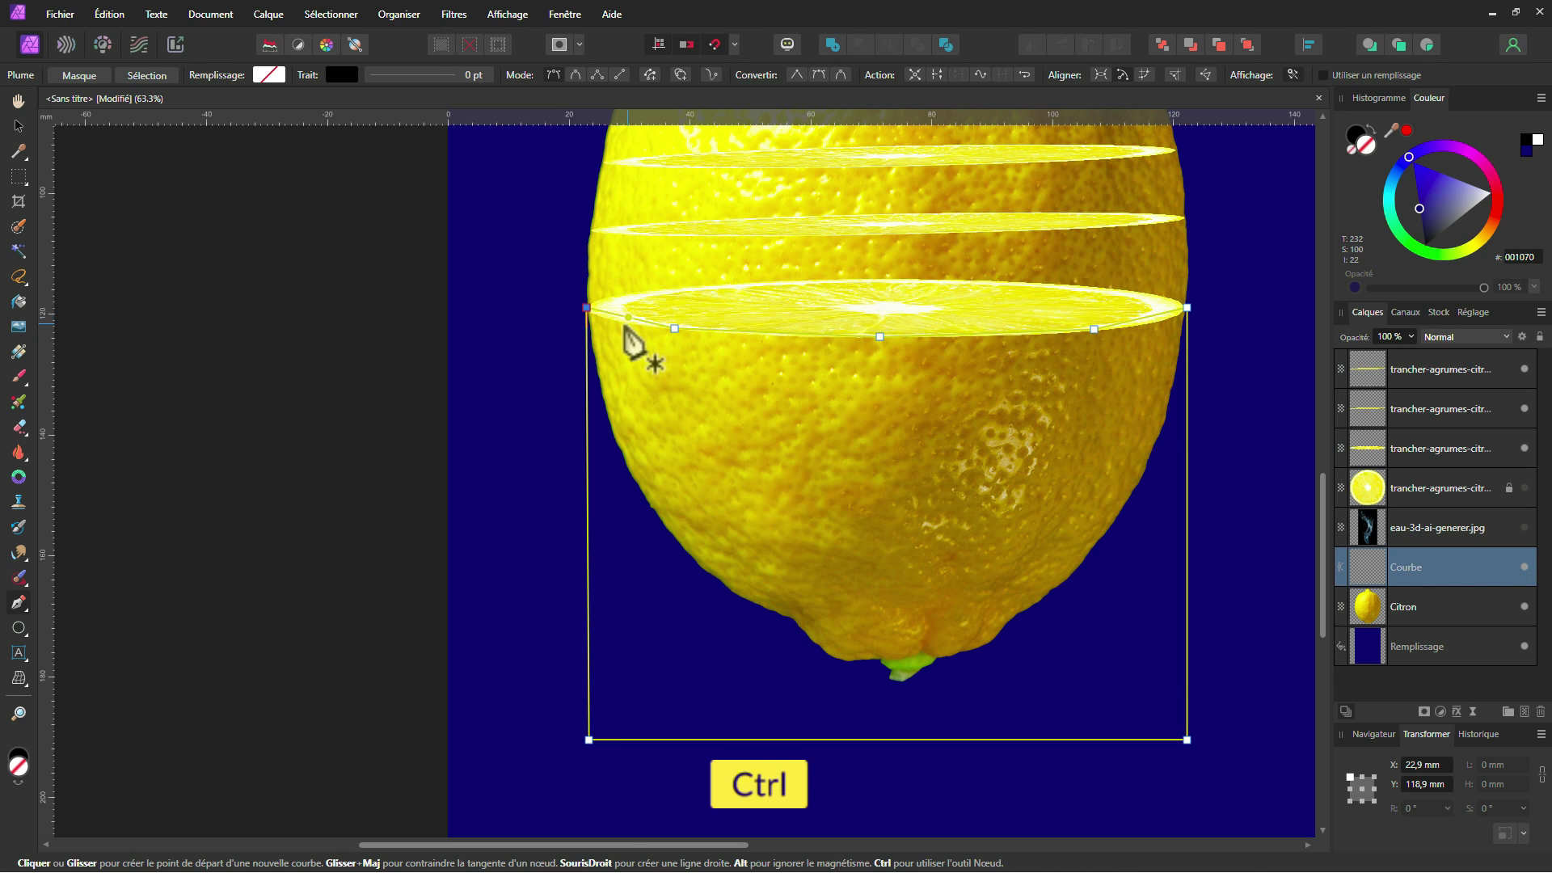
Bend the path's upper segments to follow the lowest slice's lower rim, and convert the node nearest the left tip to a smooth node
{"action": "scroll", "coordinate": [625, 327], "scroll_direction": "up", "scroll_amount": 6}
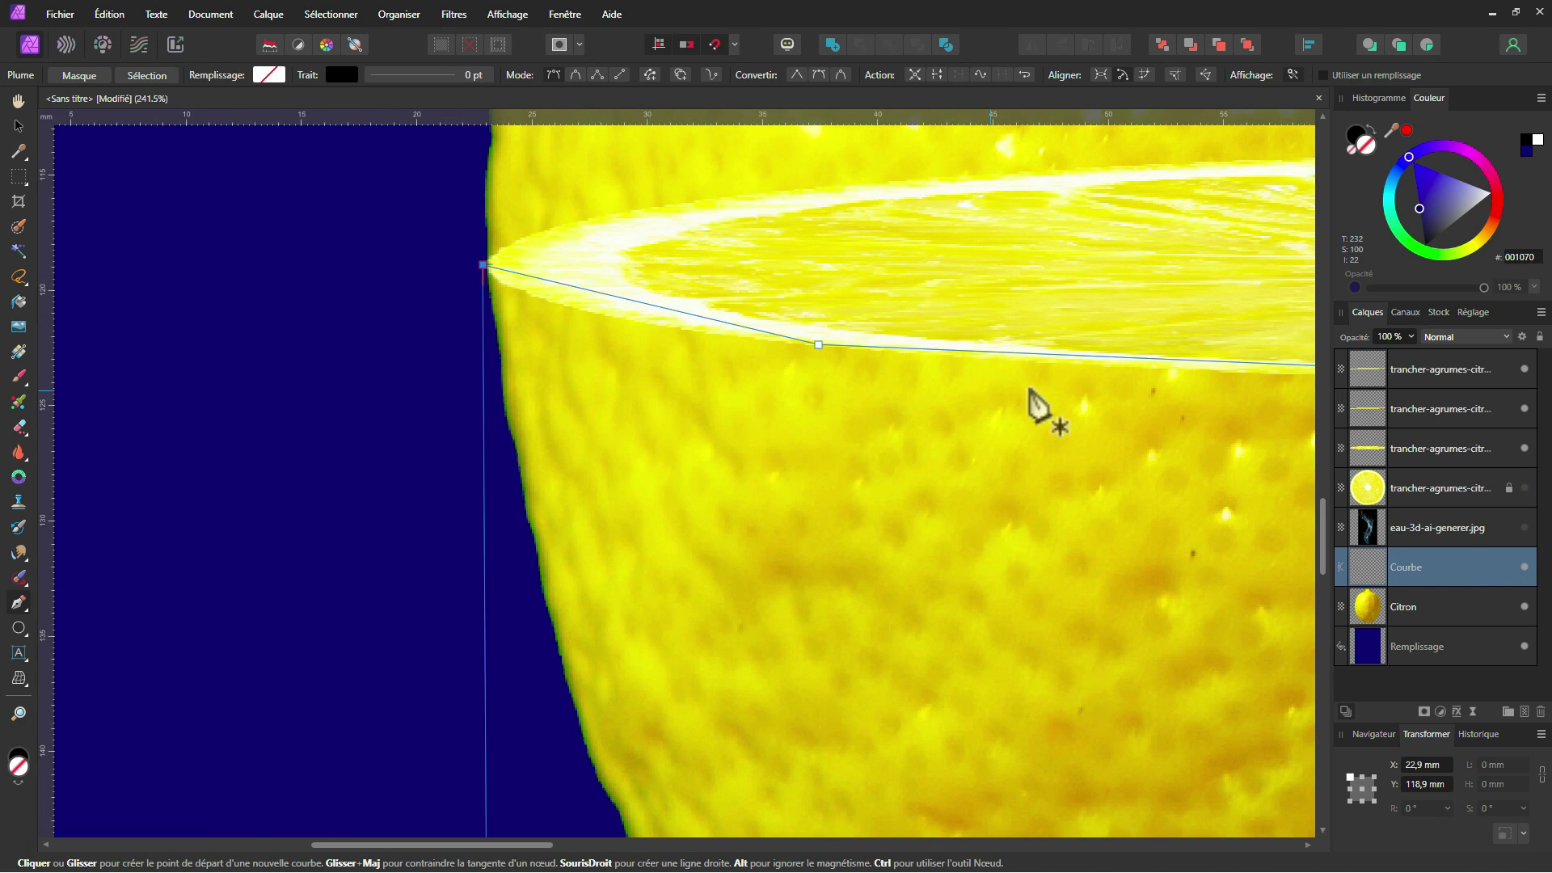
{"action": "key", "text": "ctrl"}
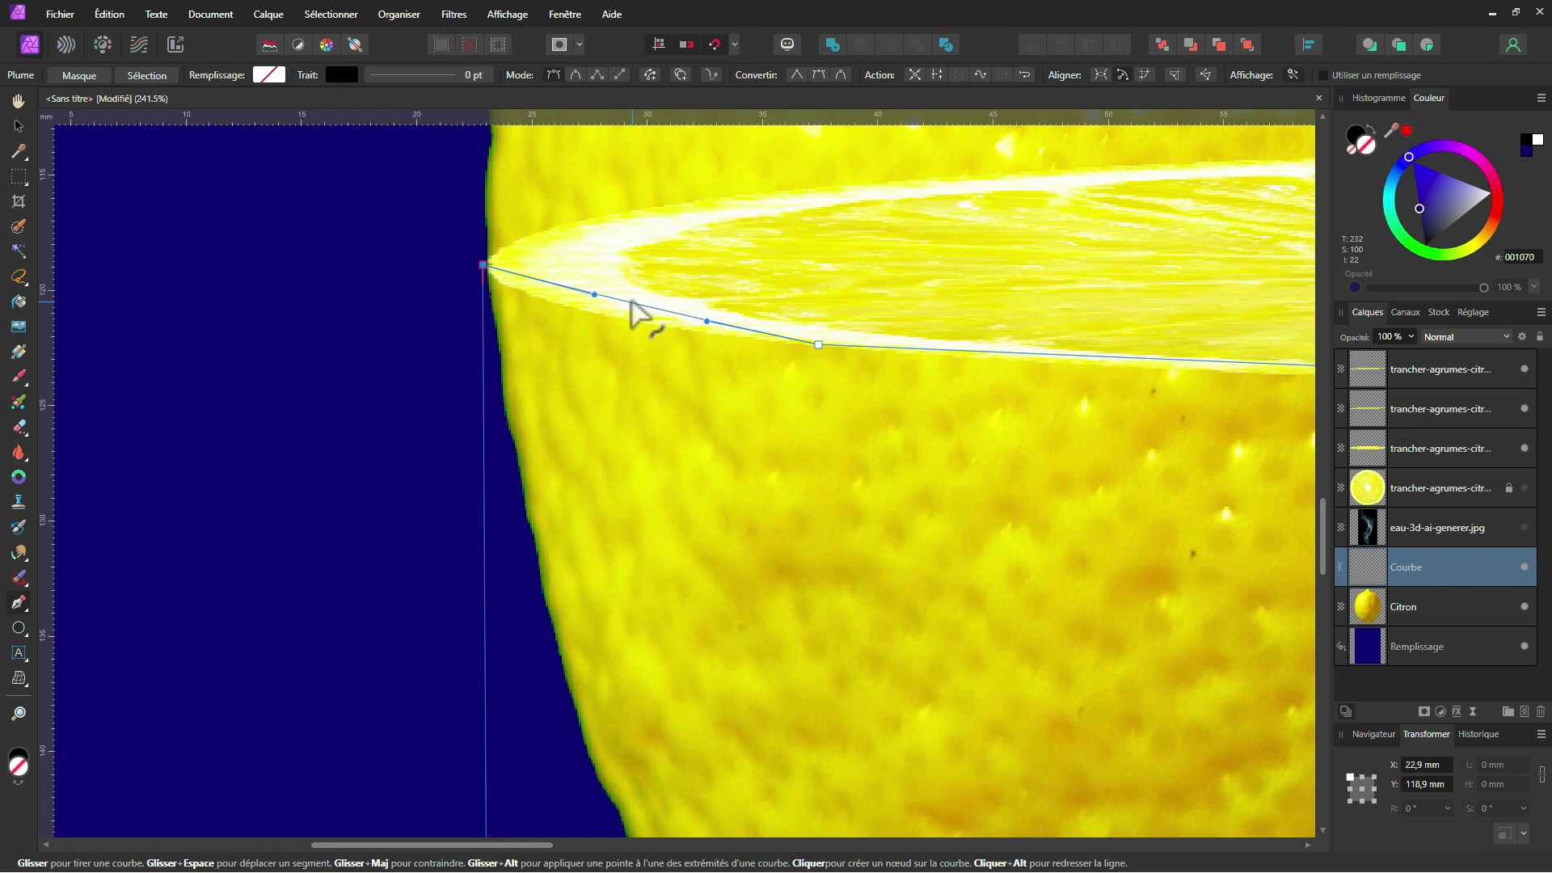
{"action": "left_click_drag", "start_coordinate": [628, 305], "coordinate": [590, 311]}
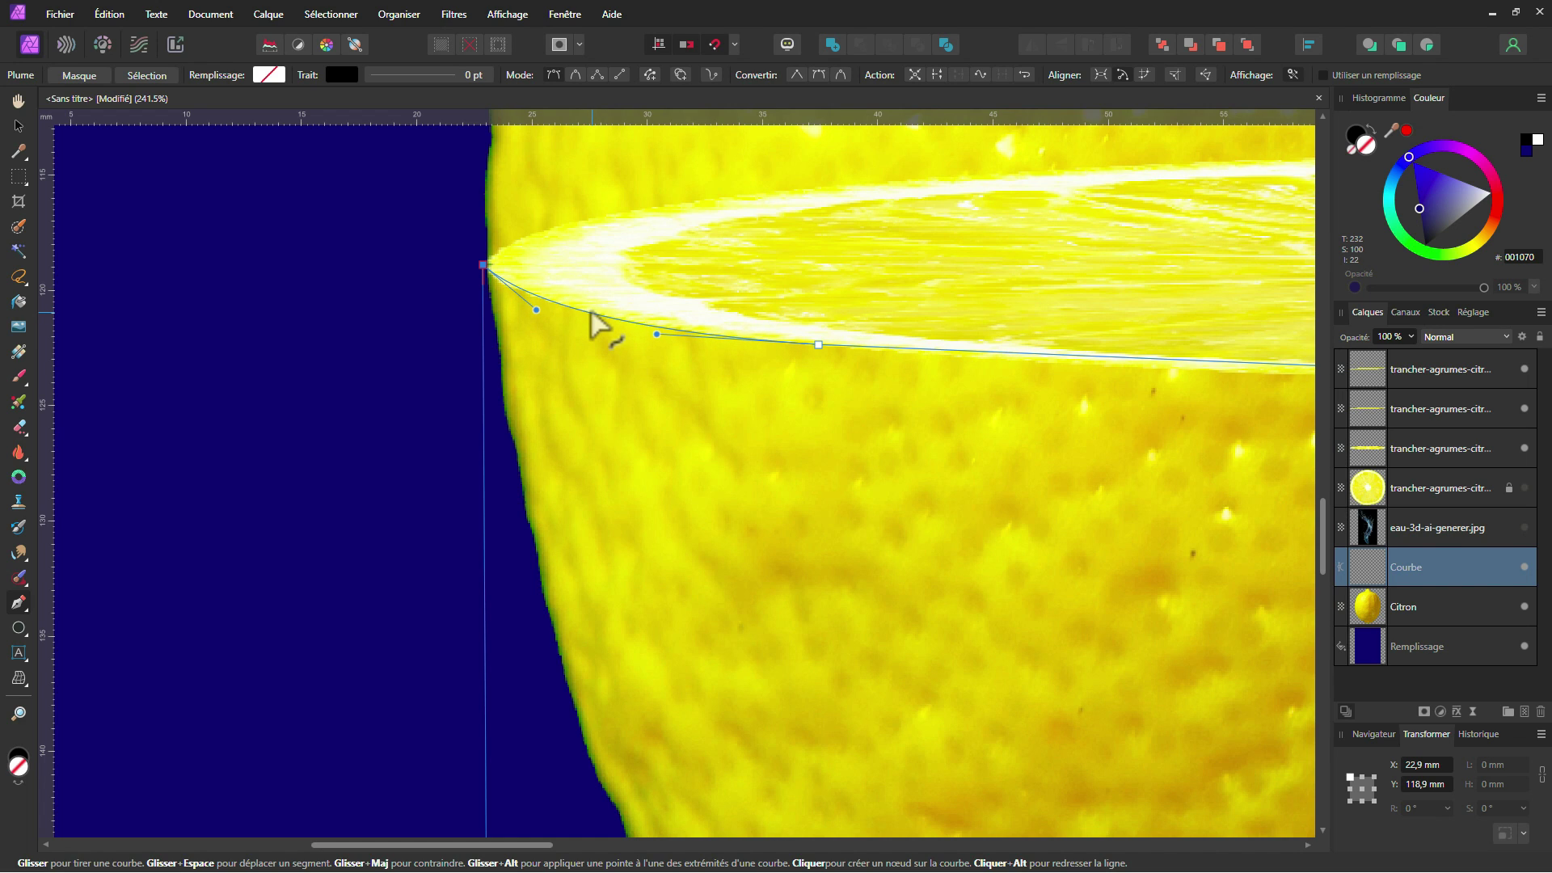
{"action": "scroll", "coordinate": [734, 346], "scroll_direction": "down", "scroll_amount": 3}
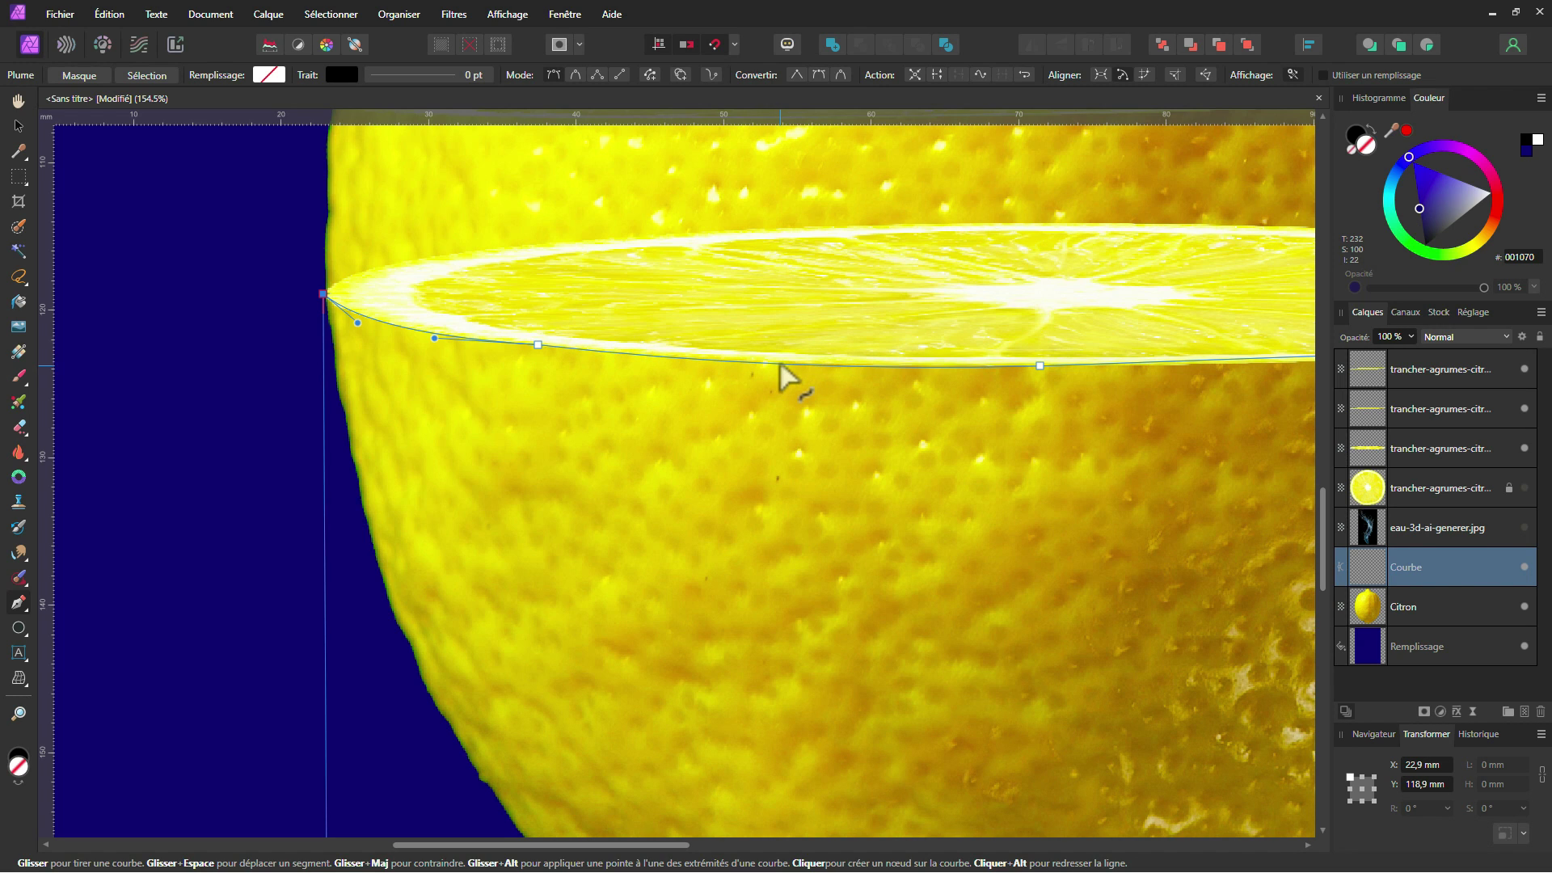
{"action": "left_click_drag", "start_coordinate": [912, 386], "coordinate": [398, 391]}
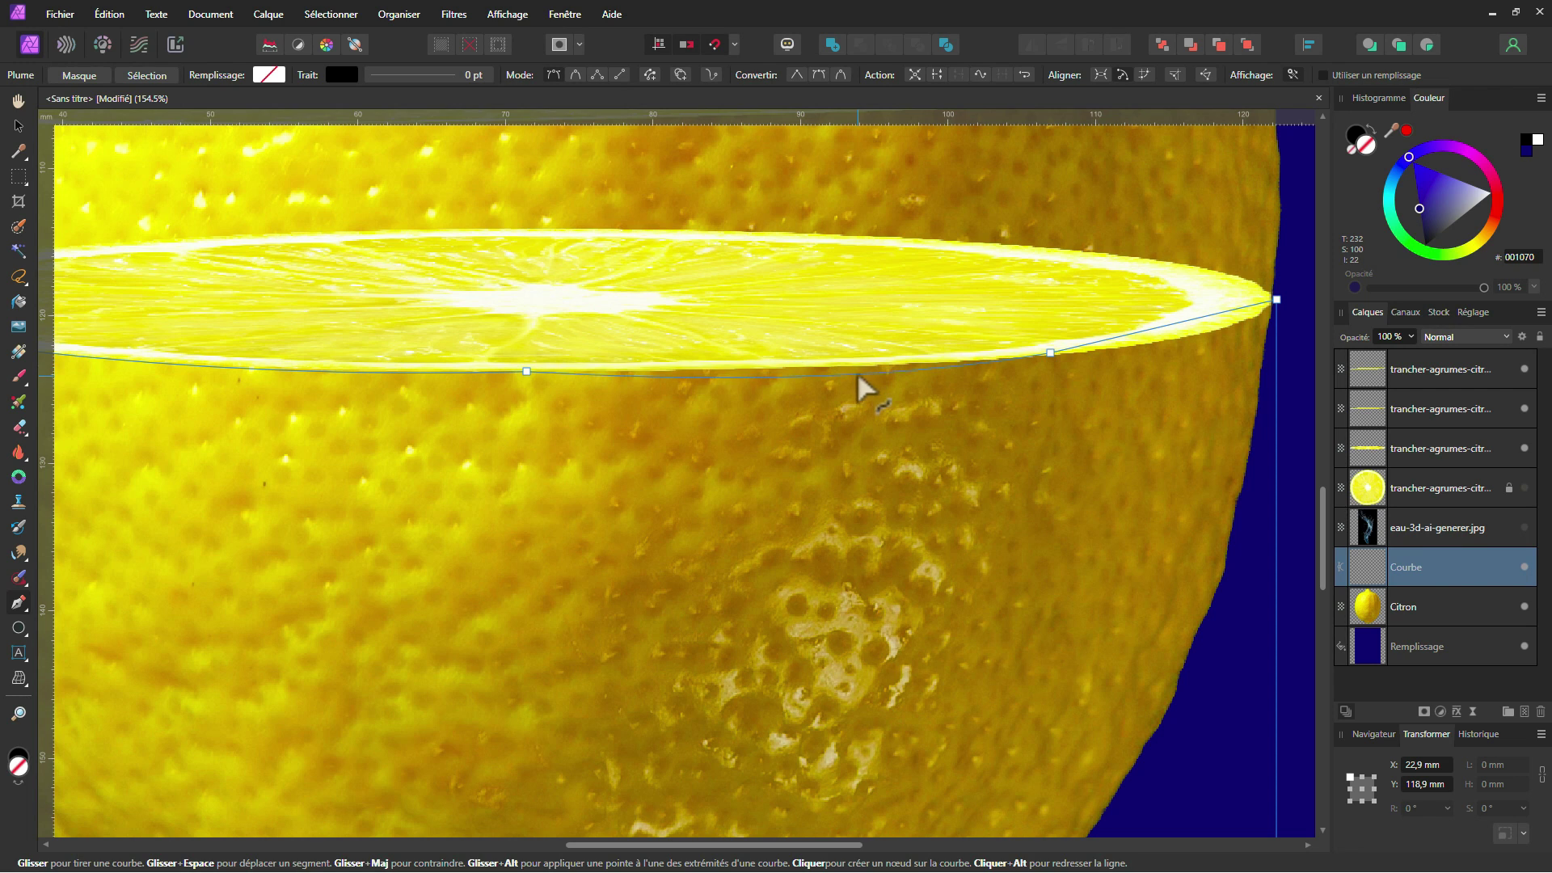
{"action": "left_click_drag", "start_coordinate": [857, 366], "coordinate": [860, 368]}
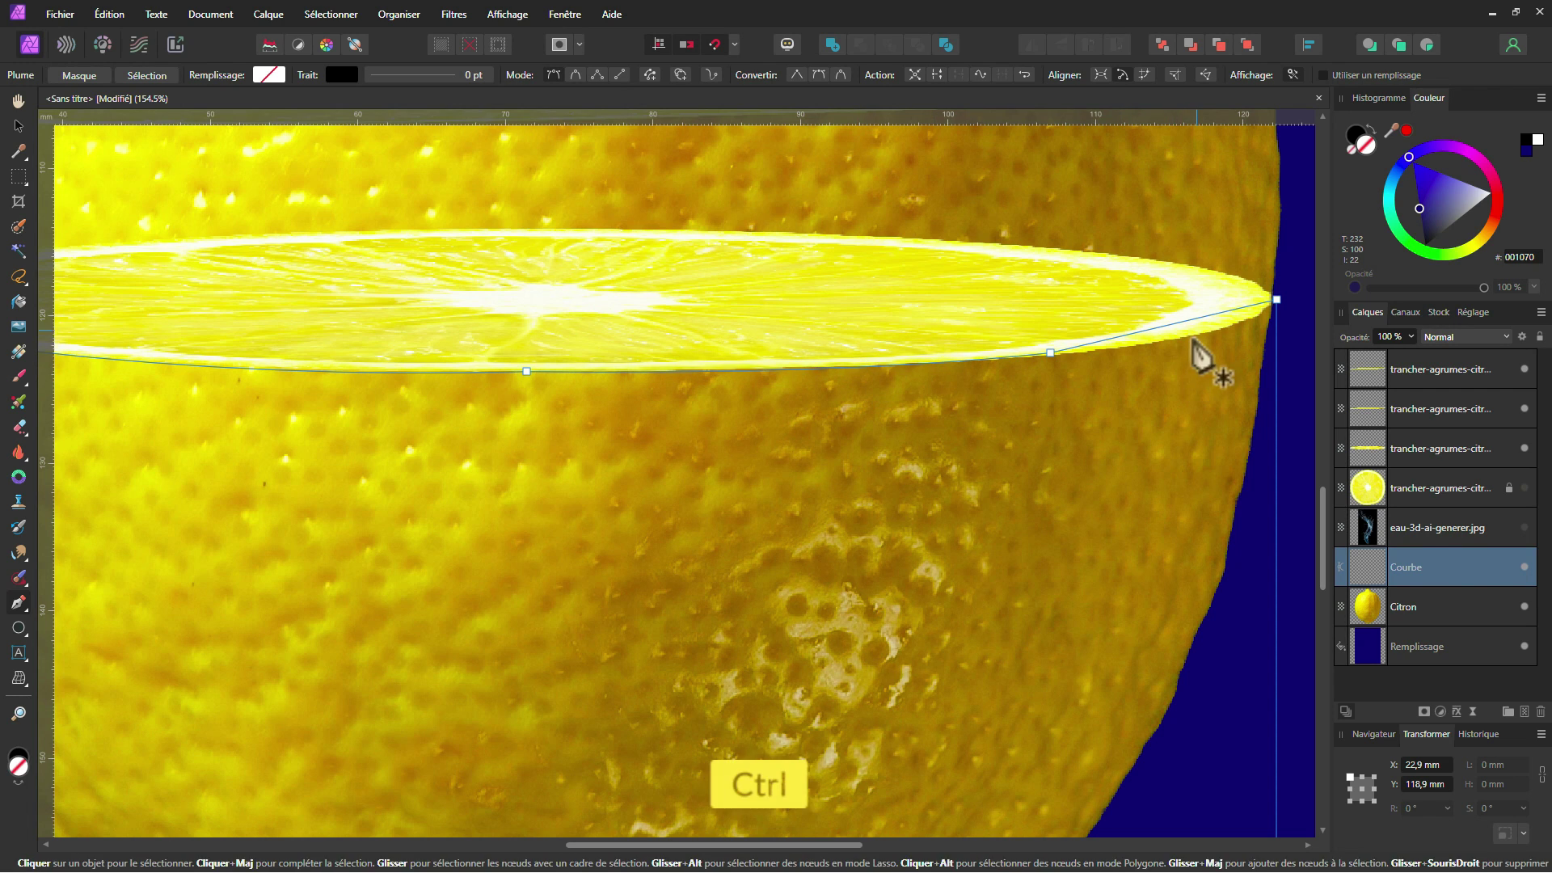
{"action": "left_click_drag", "start_coordinate": [1199, 315], "coordinate": [1211, 343]}
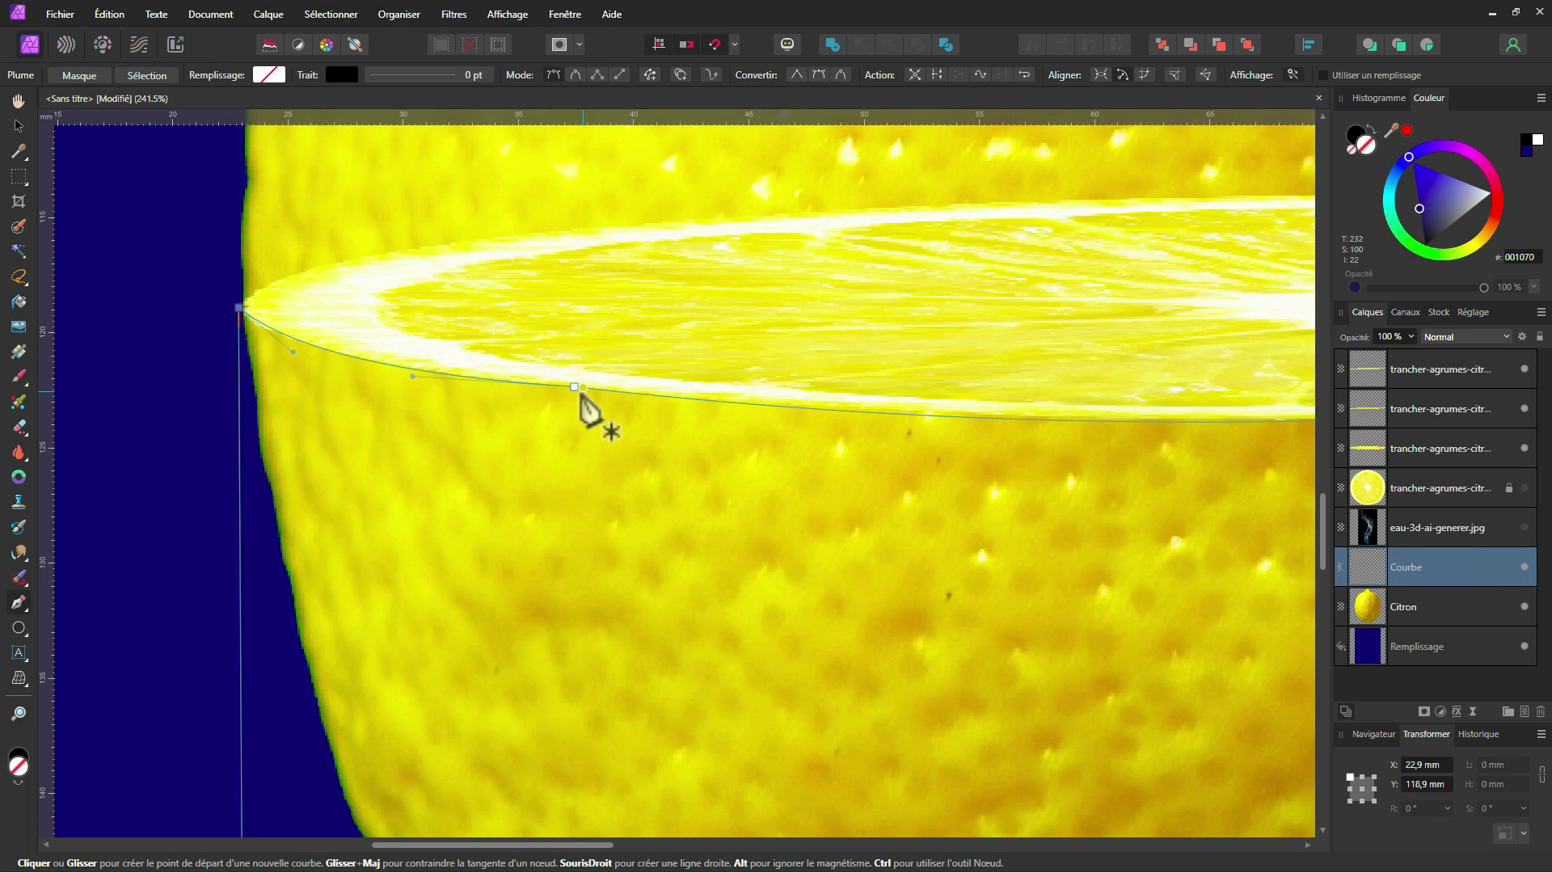
{"action": "left_click", "coordinate": [574, 388], "text": "ctrl"}
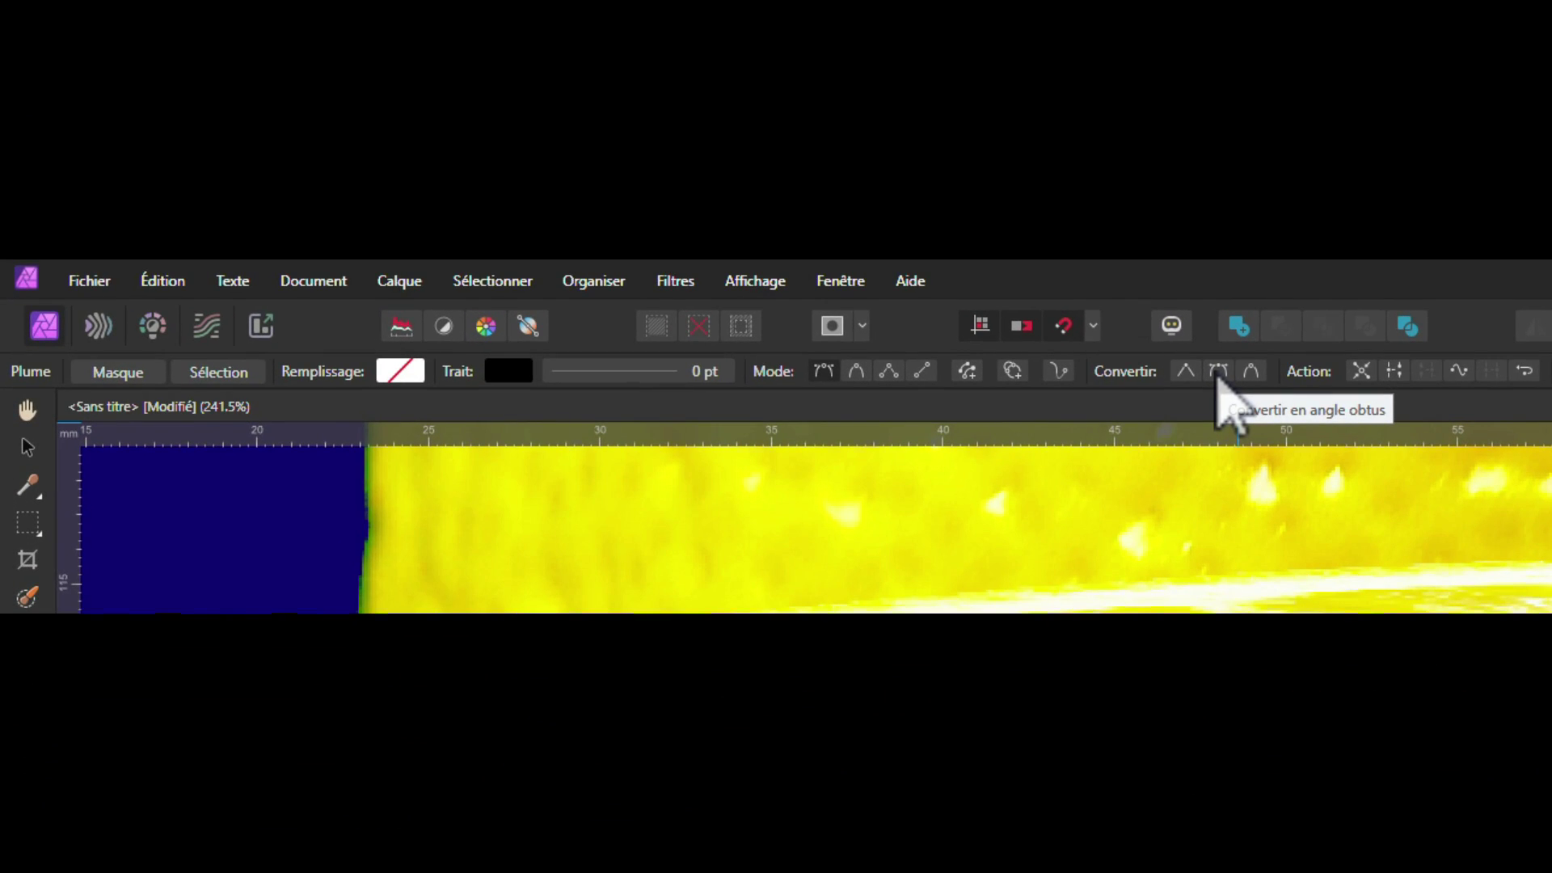
{"action": "left_click", "coordinate": [1217, 376]}
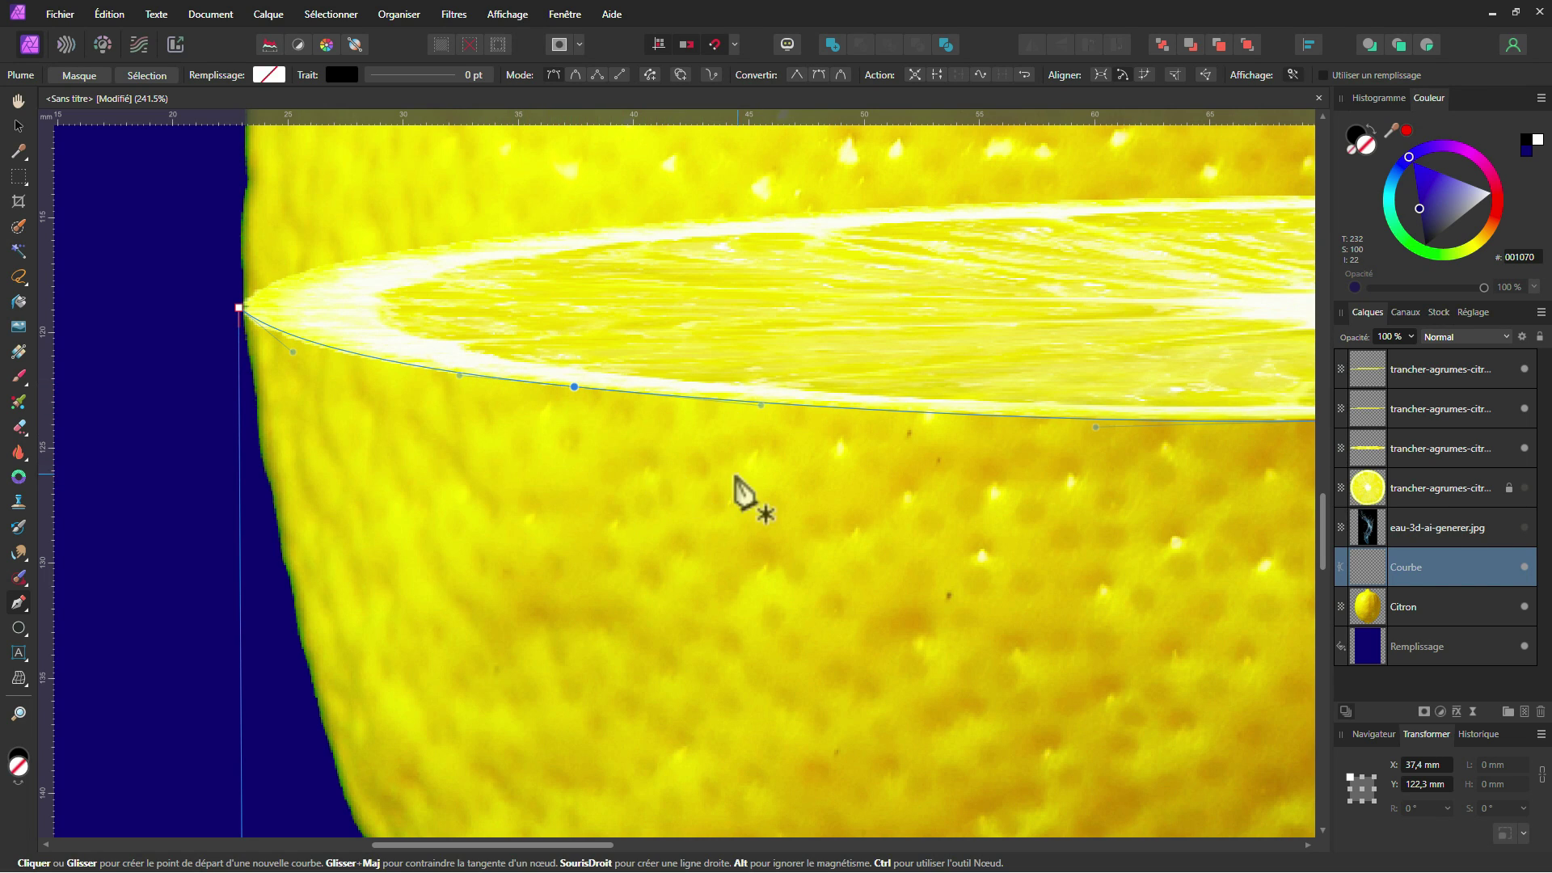
Enable adding new curves to the selected path and start a curve at the middle slice's left tip, about X 22.7 mm, Y 105.7 mm
{"action": "scroll", "coordinate": [679, 475], "scroll_direction": "down", "scroll_amount": 5}
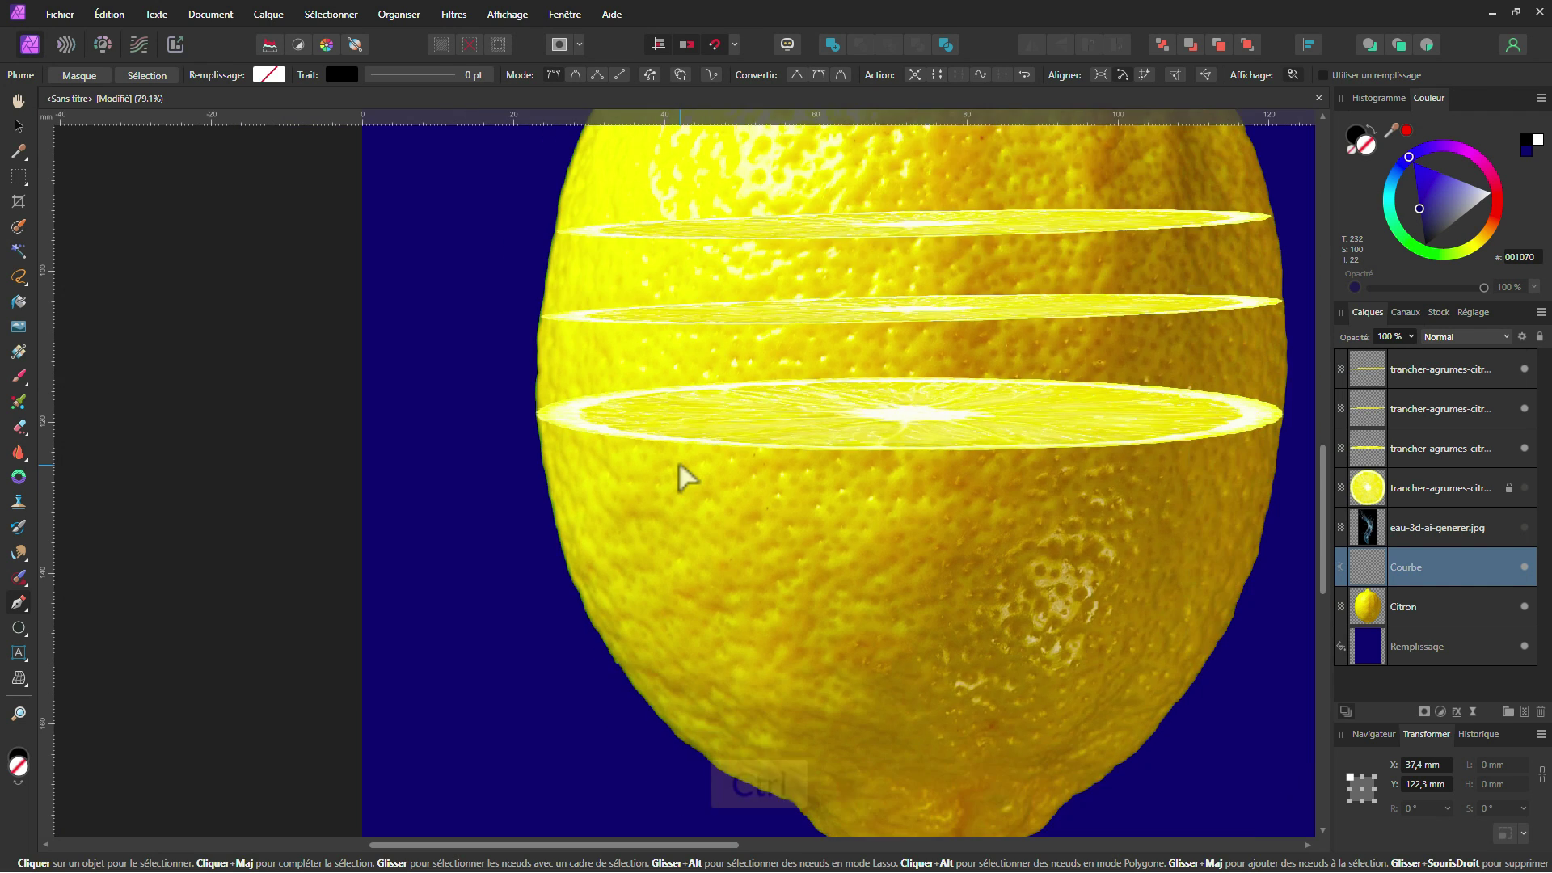
{"action": "left_click_drag", "start_coordinate": [768, 483], "coordinate": [699, 391]}
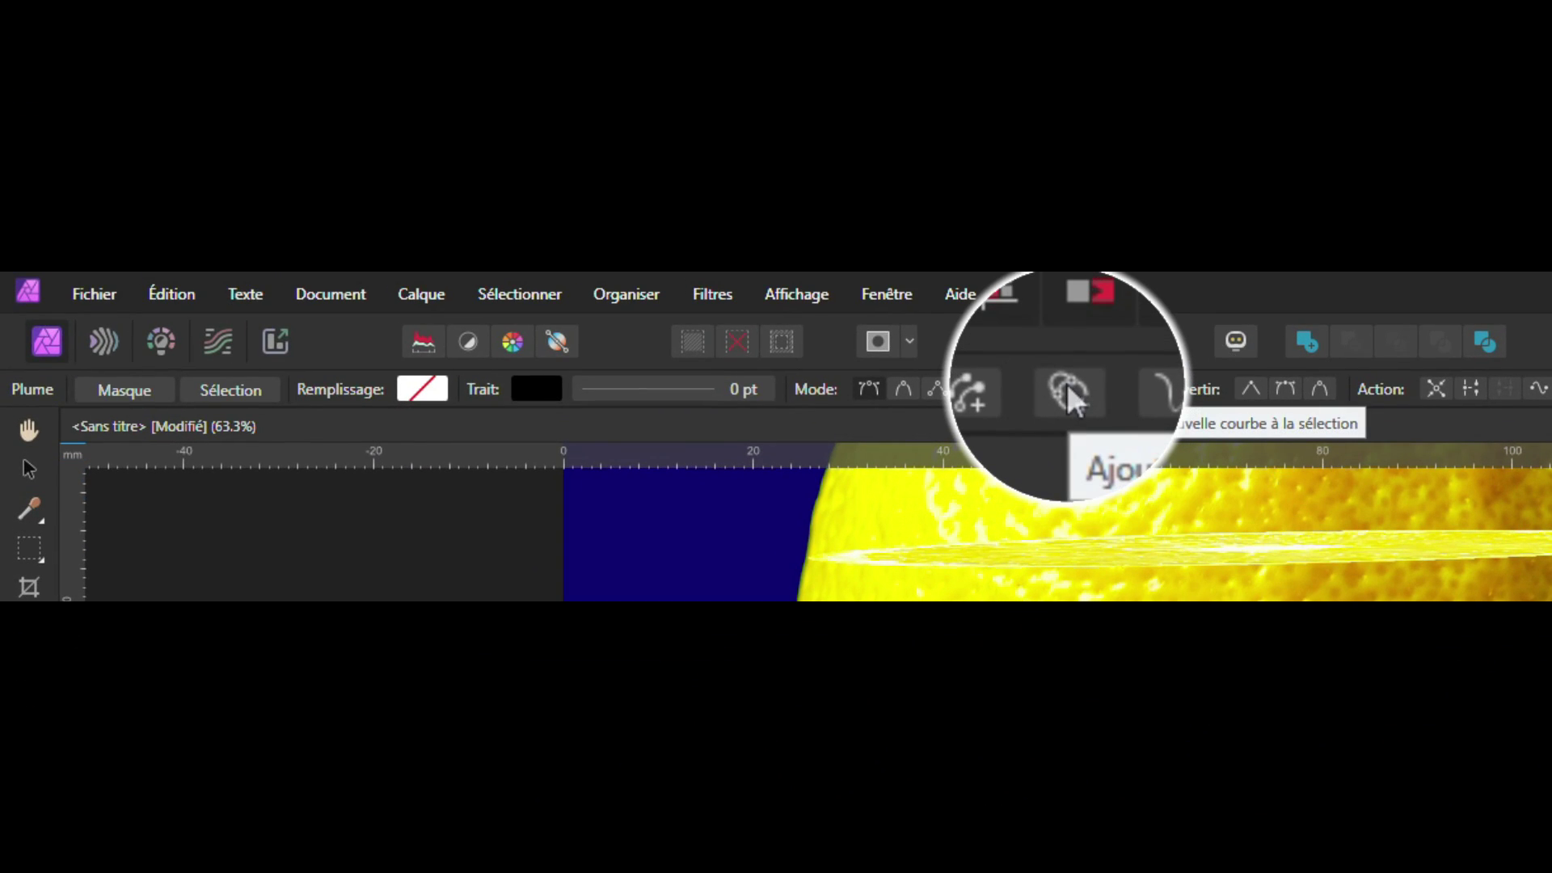
{"action": "left_click", "coordinate": [1066, 380]}
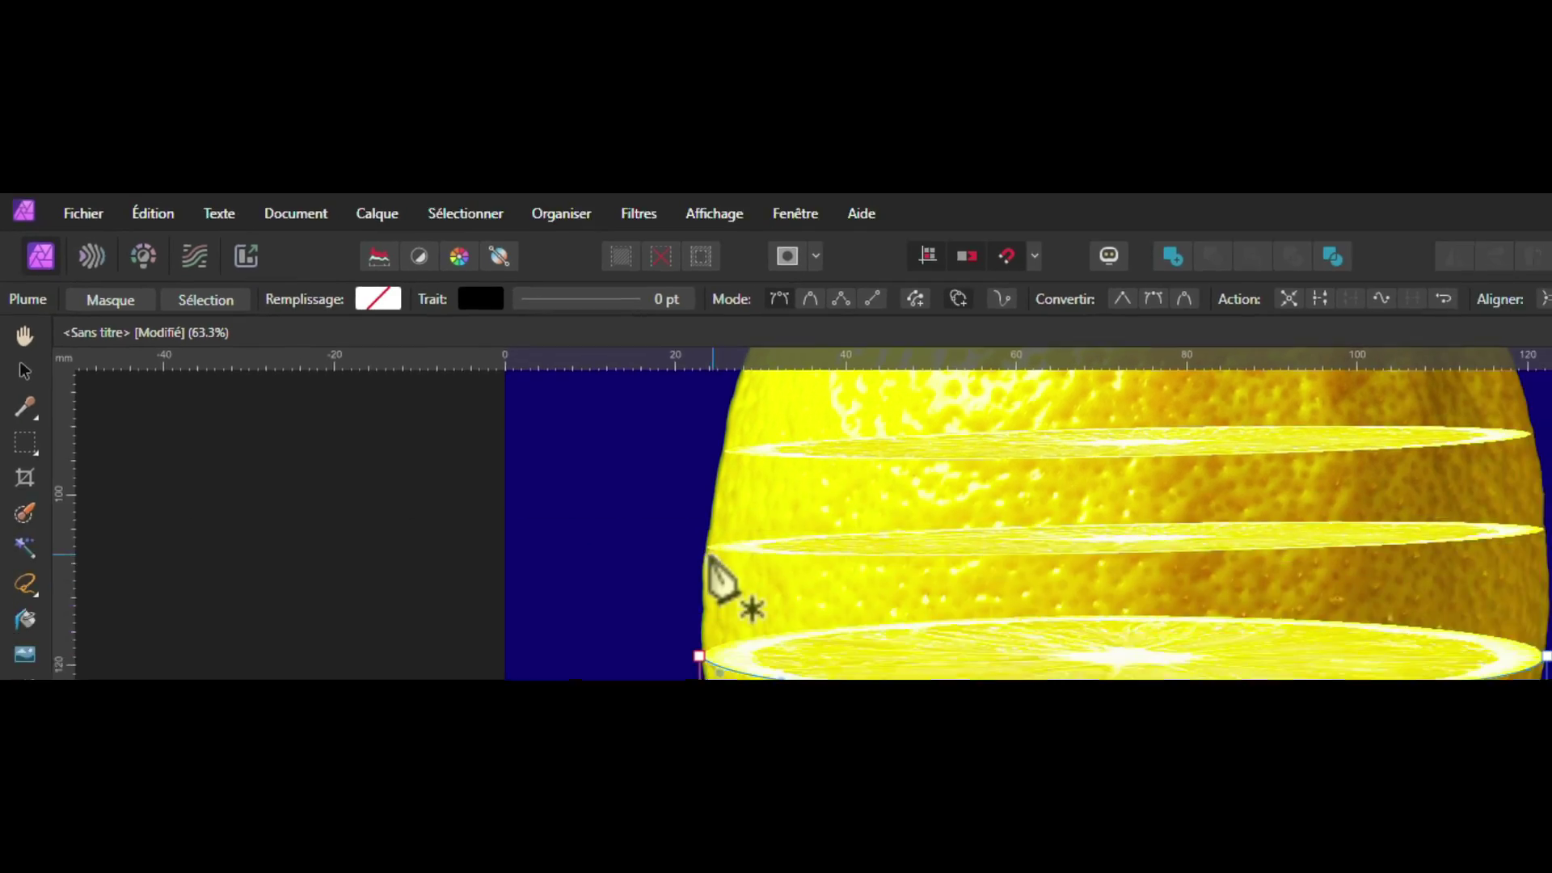
{"action": "scroll", "coordinate": [708, 558], "scroll_direction": "up", "scroll_amount": 4}
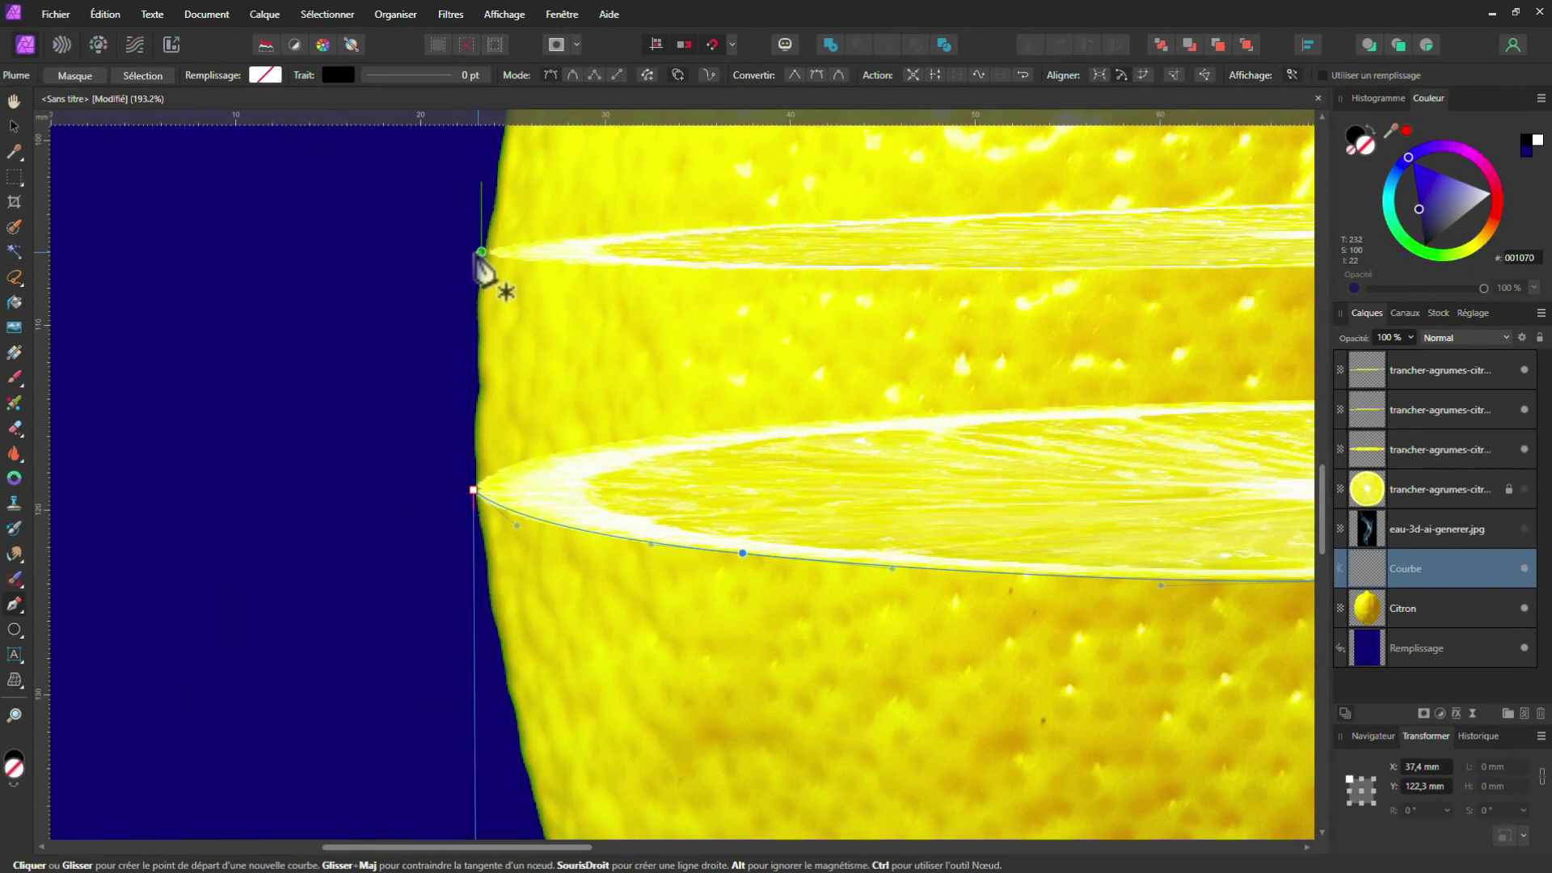
{"action": "left_click", "coordinate": [470, 247]}
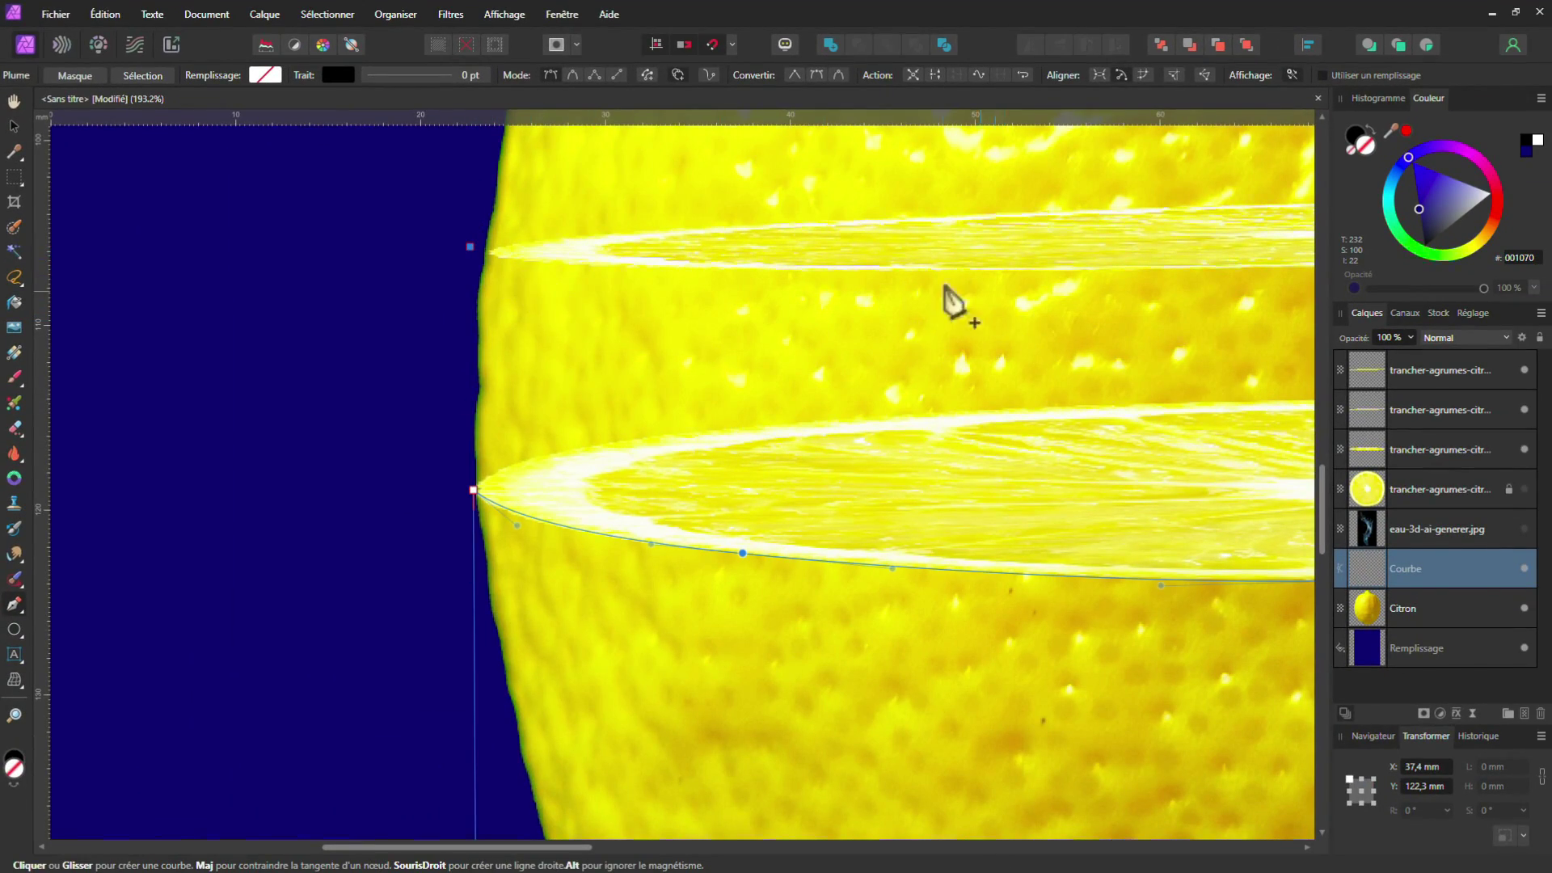
Trace the middle slice's lower rim through nodes at about X 50.9, 79.1 and 115.1 mm, ending just beyond its right tip
{"action": "scroll", "coordinate": [1022, 285], "scroll_direction": "down", "scroll_amount": 2}
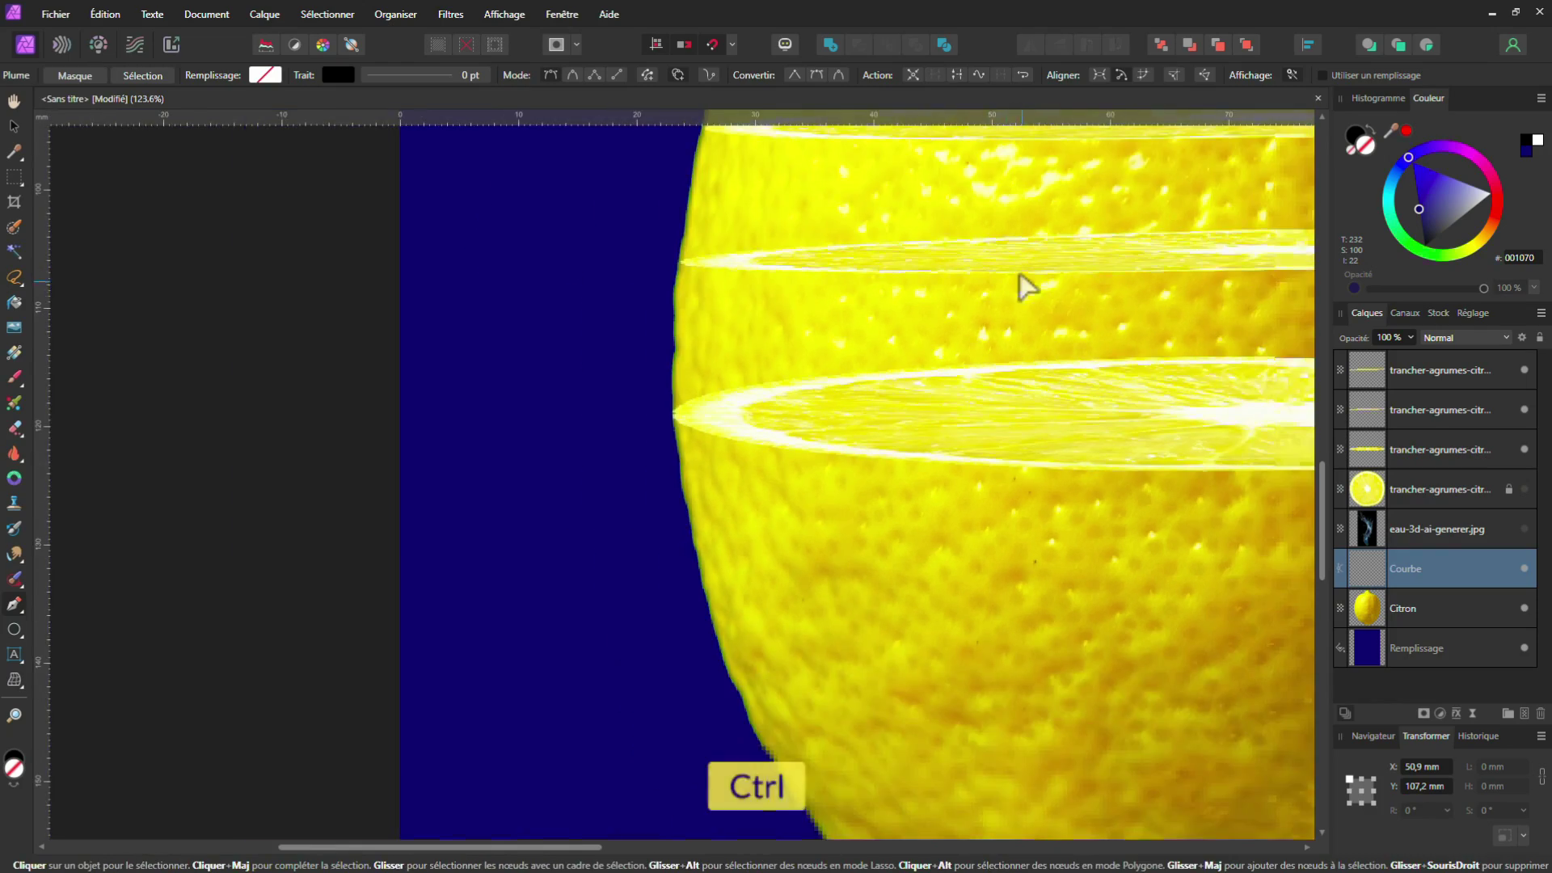
{"action": "left_click_drag", "start_coordinate": [1047, 288], "coordinate": [564, 321]}
{"action": "left_click", "coordinate": [846, 298]}
{"action": "left_click_drag", "start_coordinate": [971, 325], "coordinate": [550, 420]}
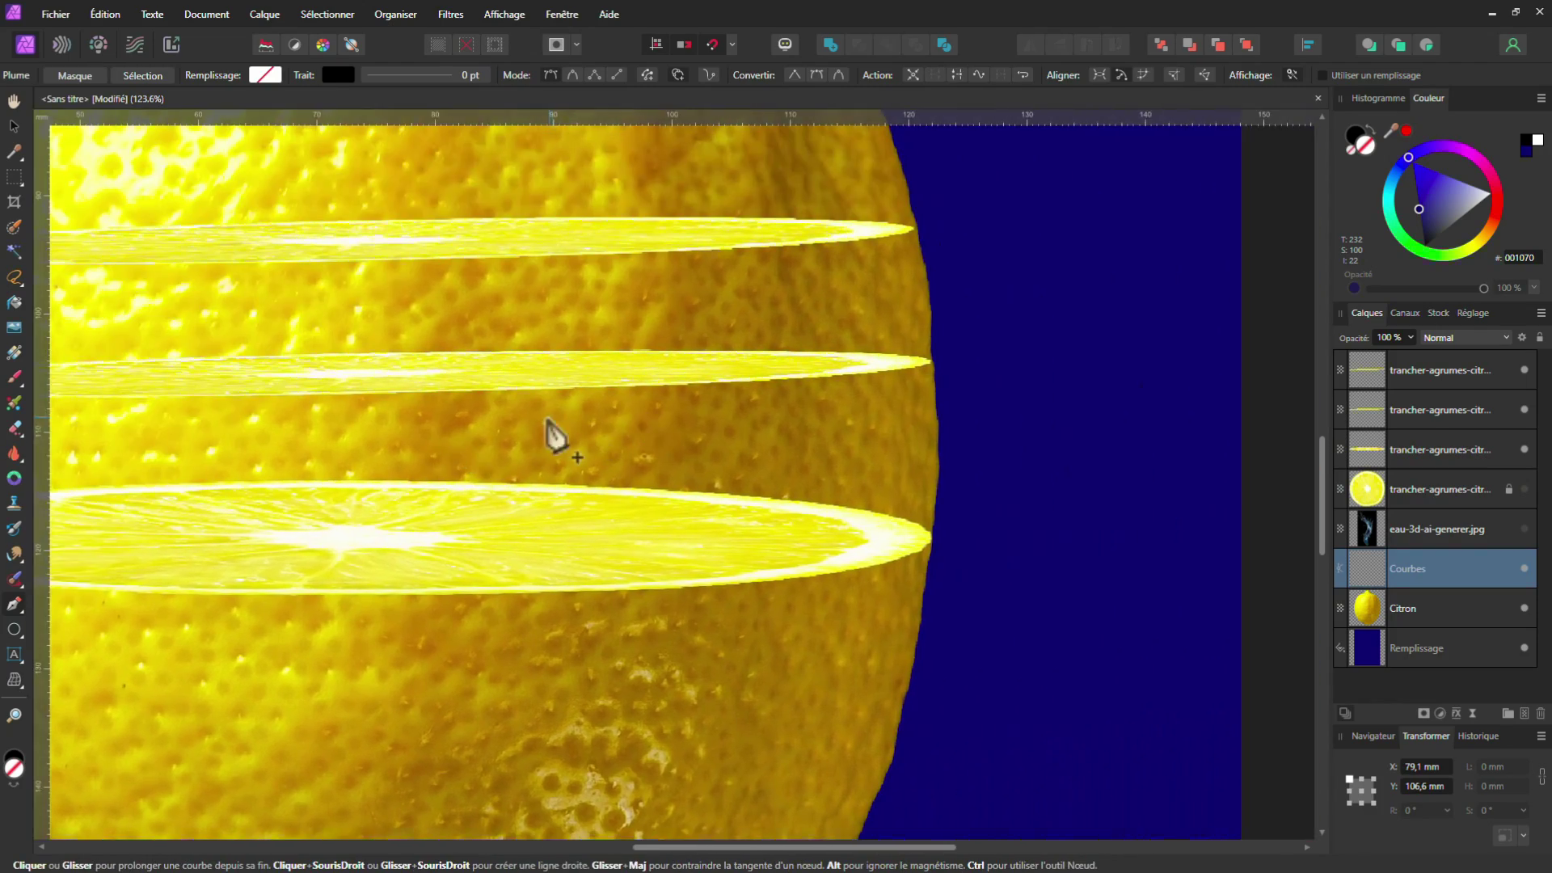
{"action": "left_click", "coordinate": [851, 373]}
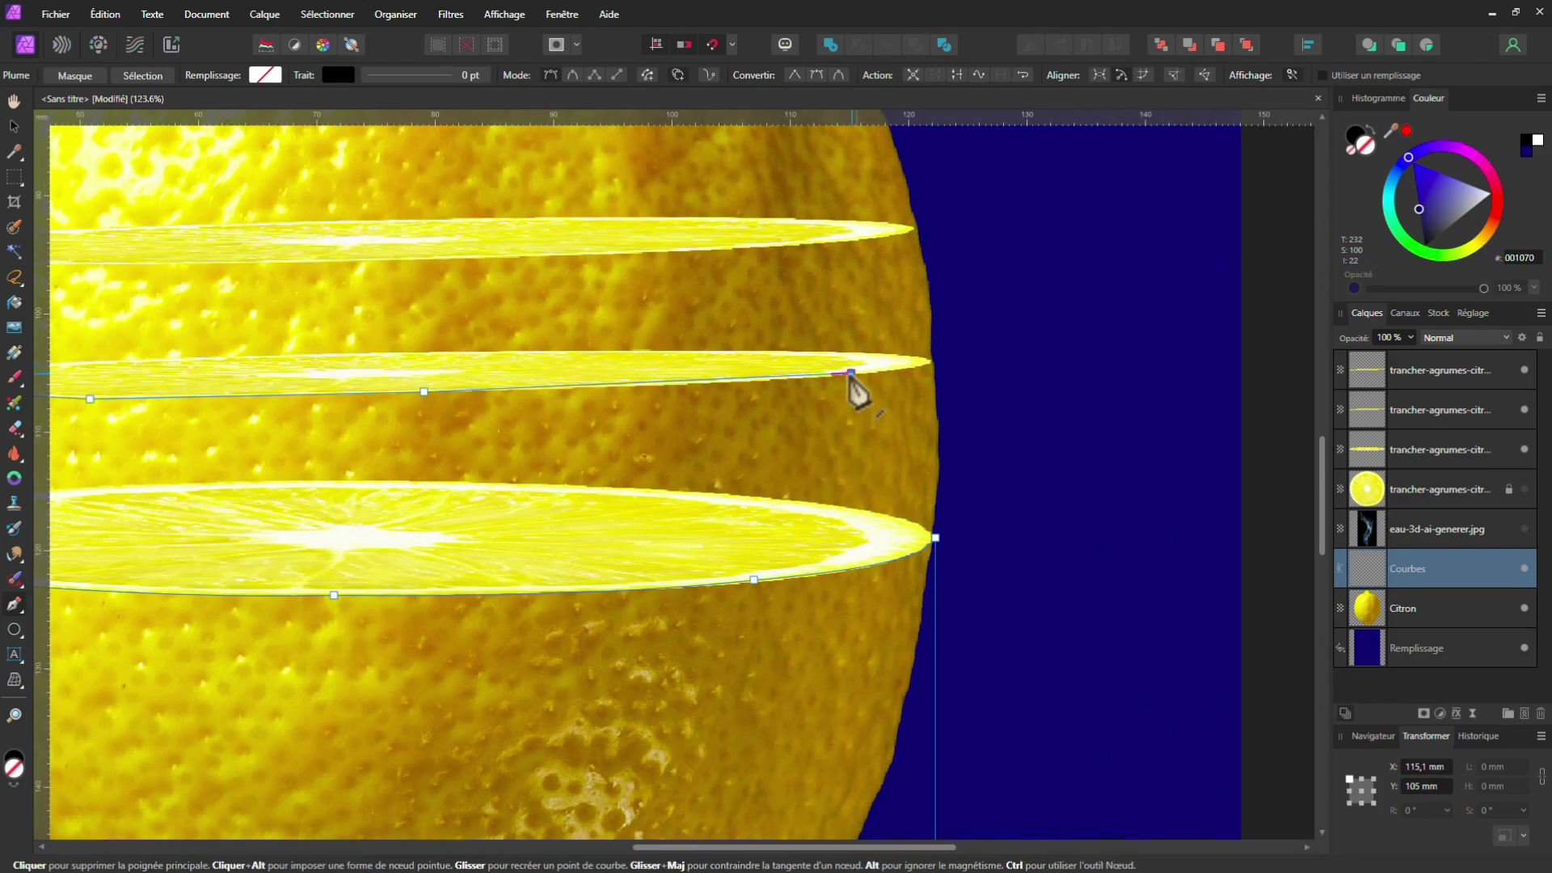
{"action": "left_click", "coordinate": [940, 356]}
Continue up to the top slice's right tip, trace its lower rim leftwards through about X 76 mm, and close the curve at its starting node
{"action": "scroll", "coordinate": [811, 358], "scroll_direction": "down", "scroll_amount": 1}
{"action": "left_click_drag", "start_coordinate": [811, 358], "coordinate": [868, 393]}
{"action": "left_click_drag", "start_coordinate": [653, 395], "coordinate": [799, 392]}
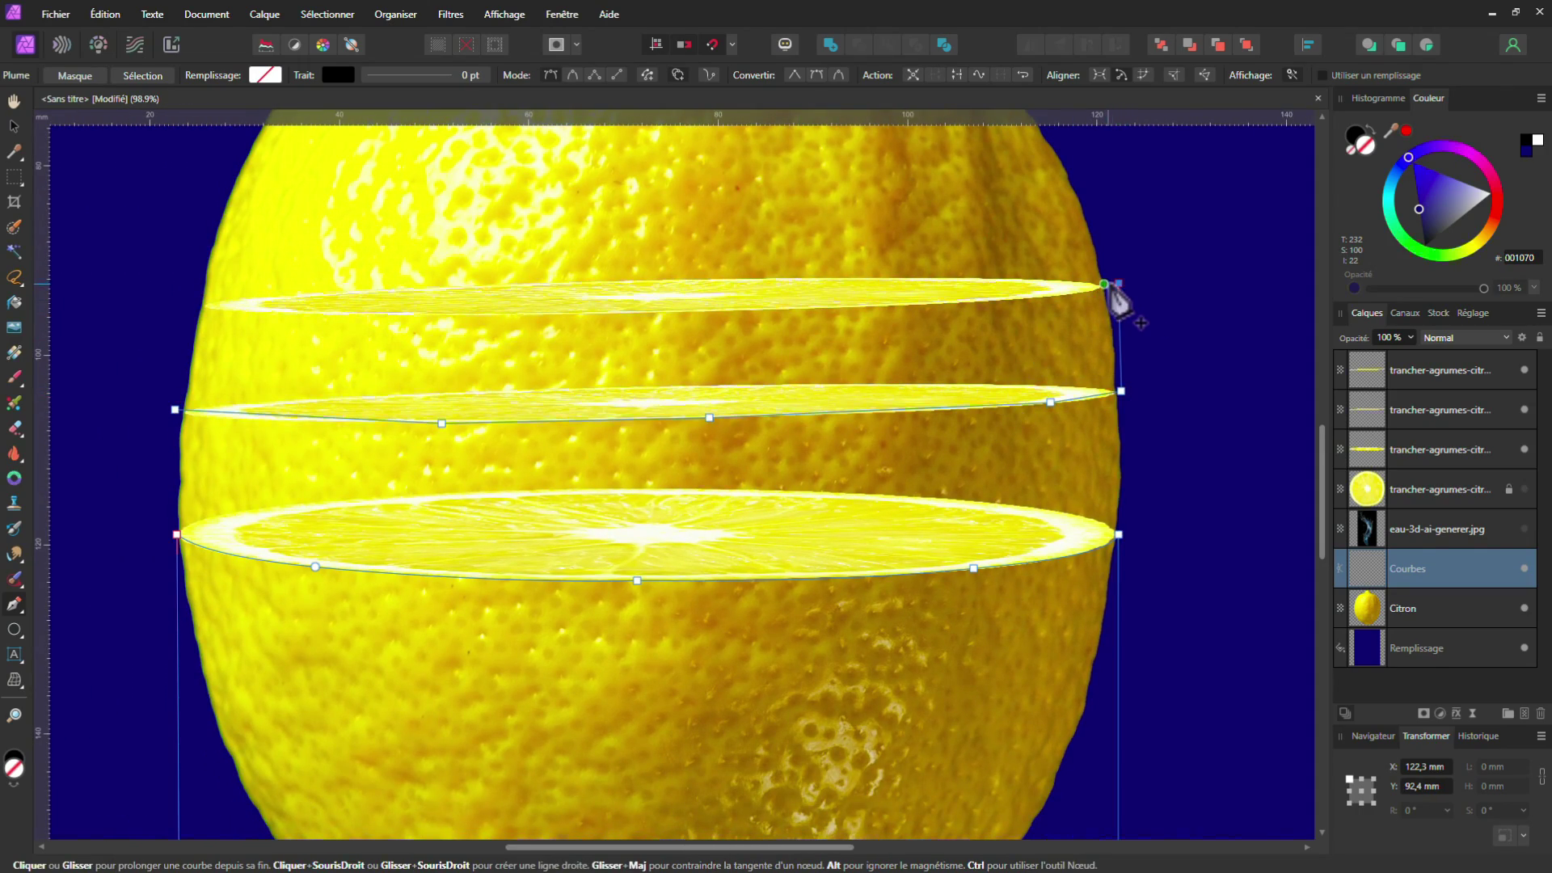
{"action": "left_click", "coordinate": [680, 312]}
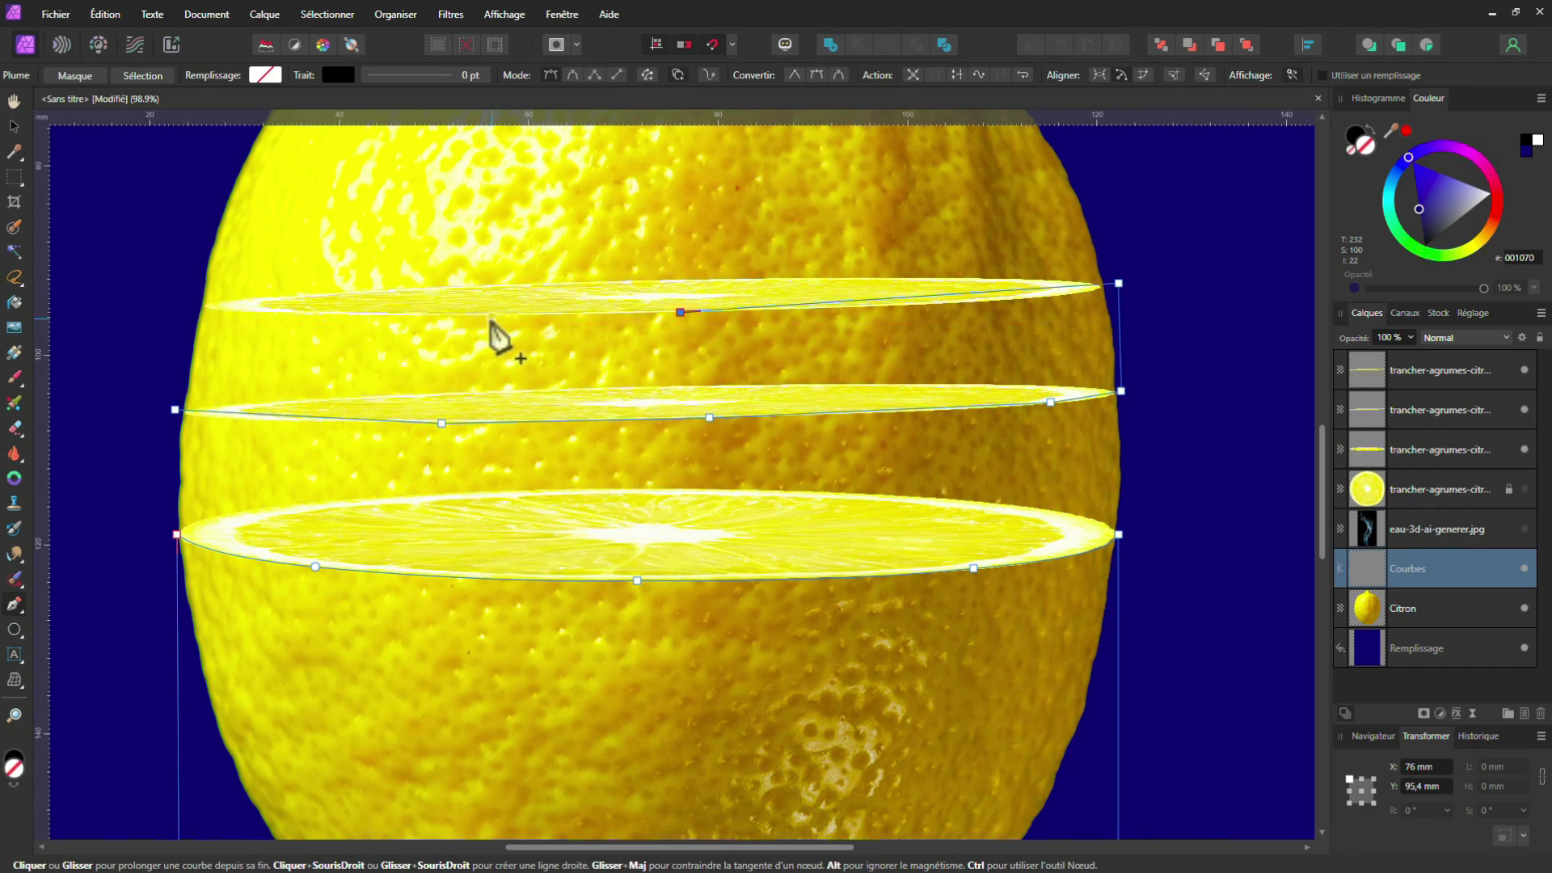
{"action": "left_click", "coordinate": [458, 316]}
{"action": "left_click", "coordinate": [199, 301]}
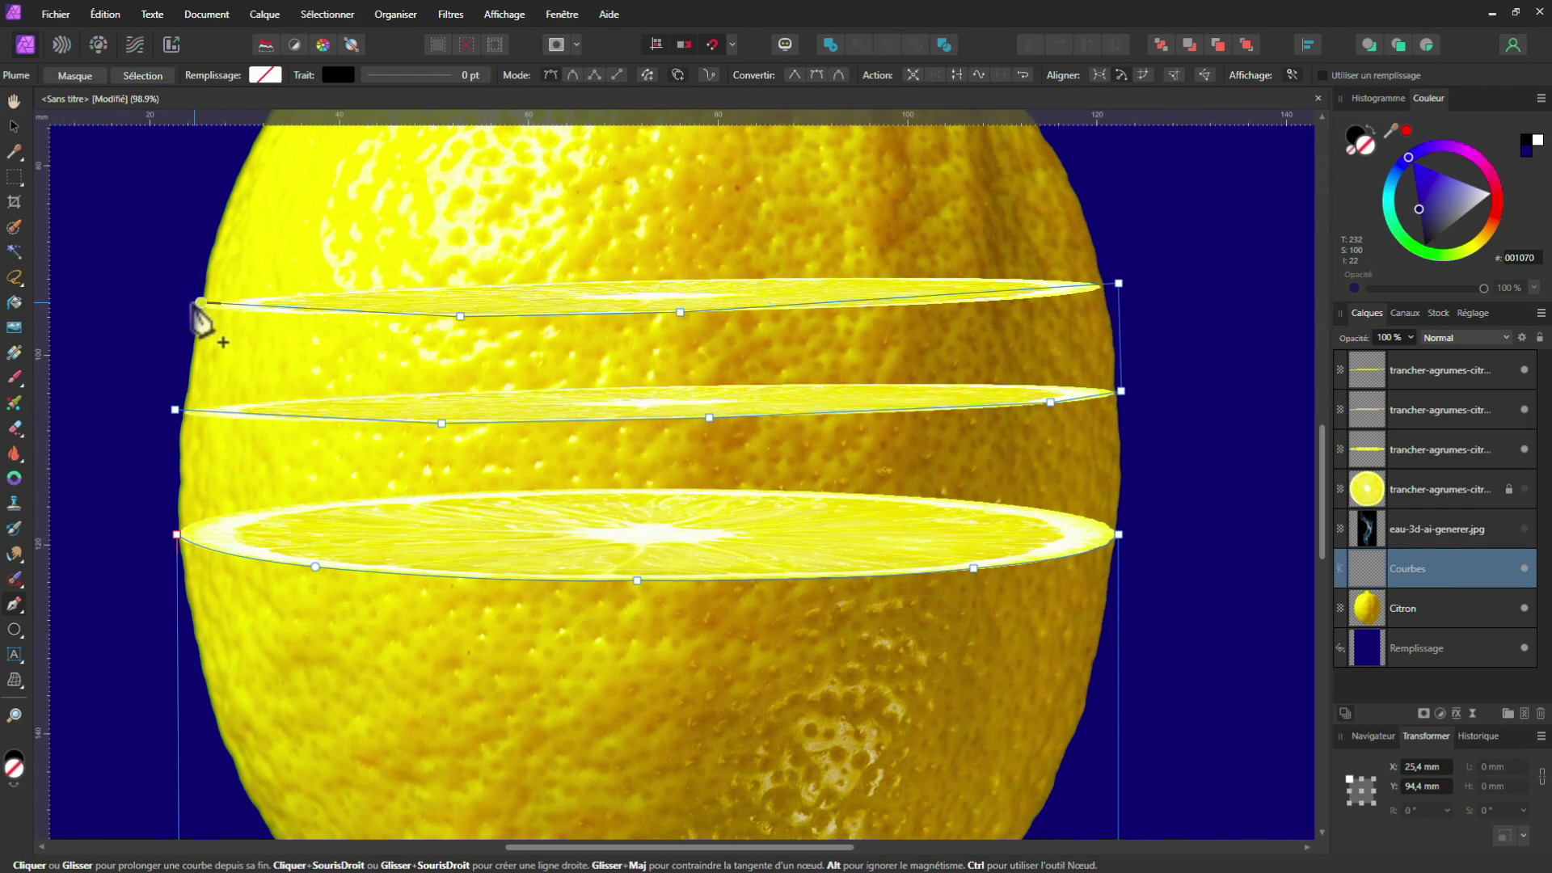
{"action": "left_click", "coordinate": [174, 411]}
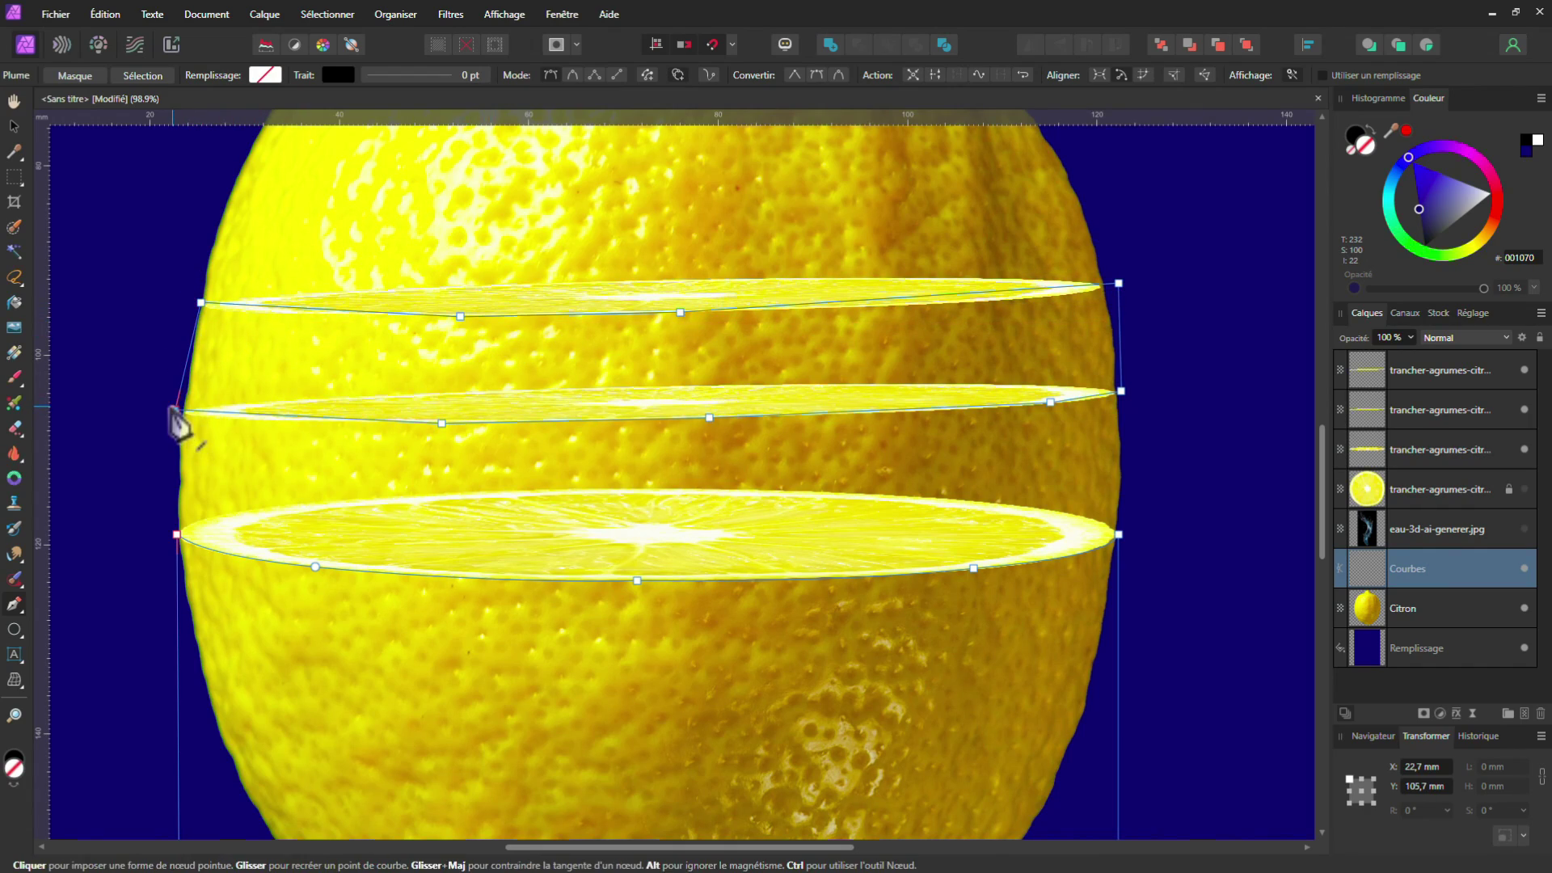
Move the curve's upper-left node to about X 24.3 mm, Y 94.9 mm, and bend its segments along both upper slices' lower rims
{"action": "key", "text": "ctrl"}
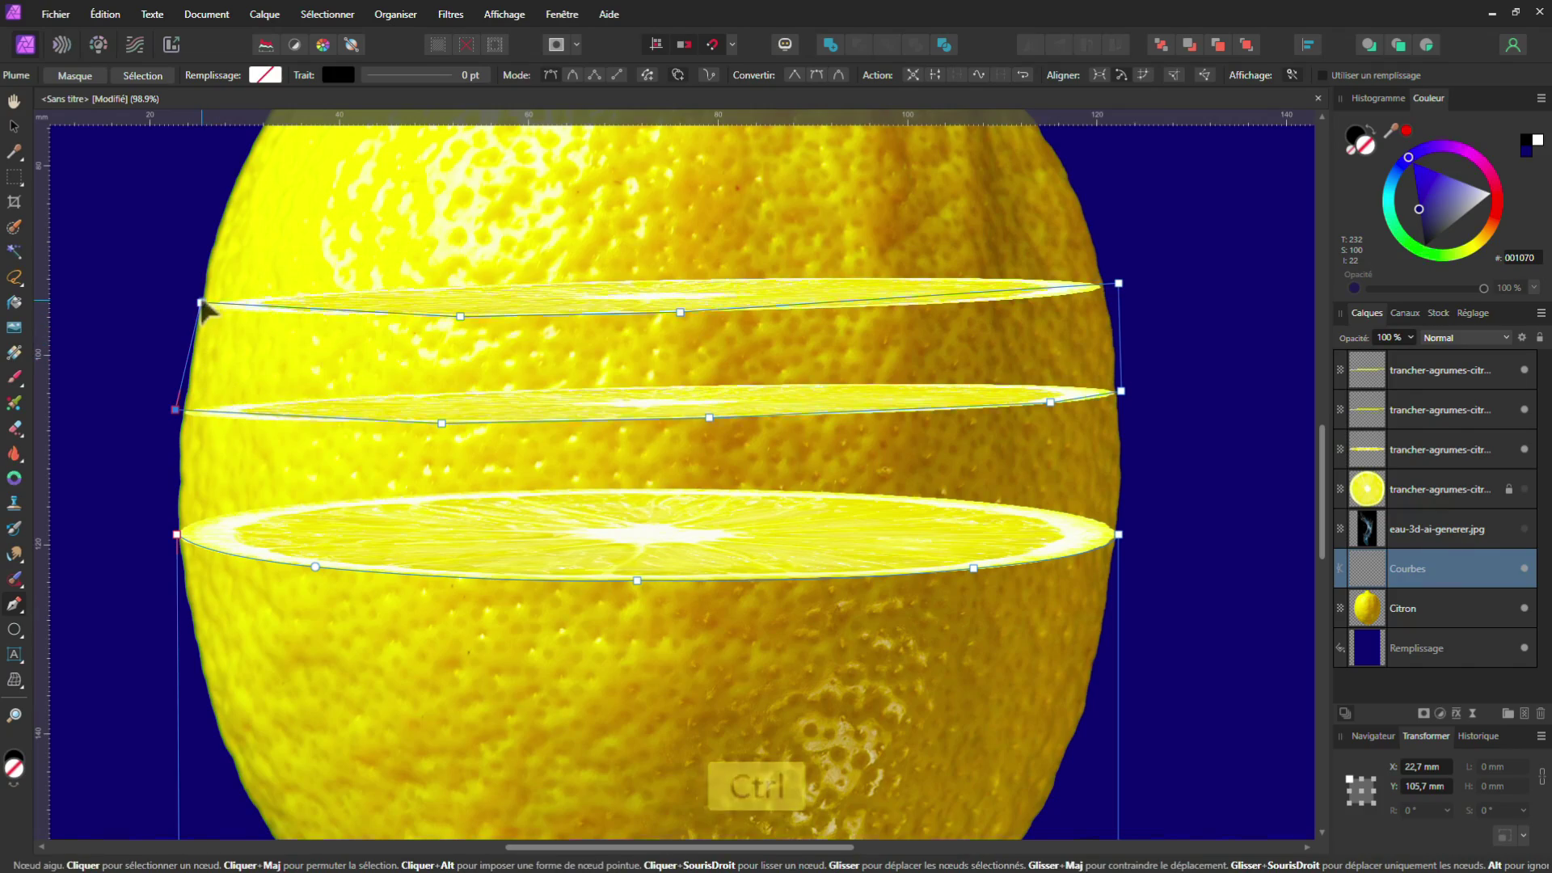
{"action": "left_click_drag", "start_coordinate": [201, 302], "coordinate": [190, 307]}
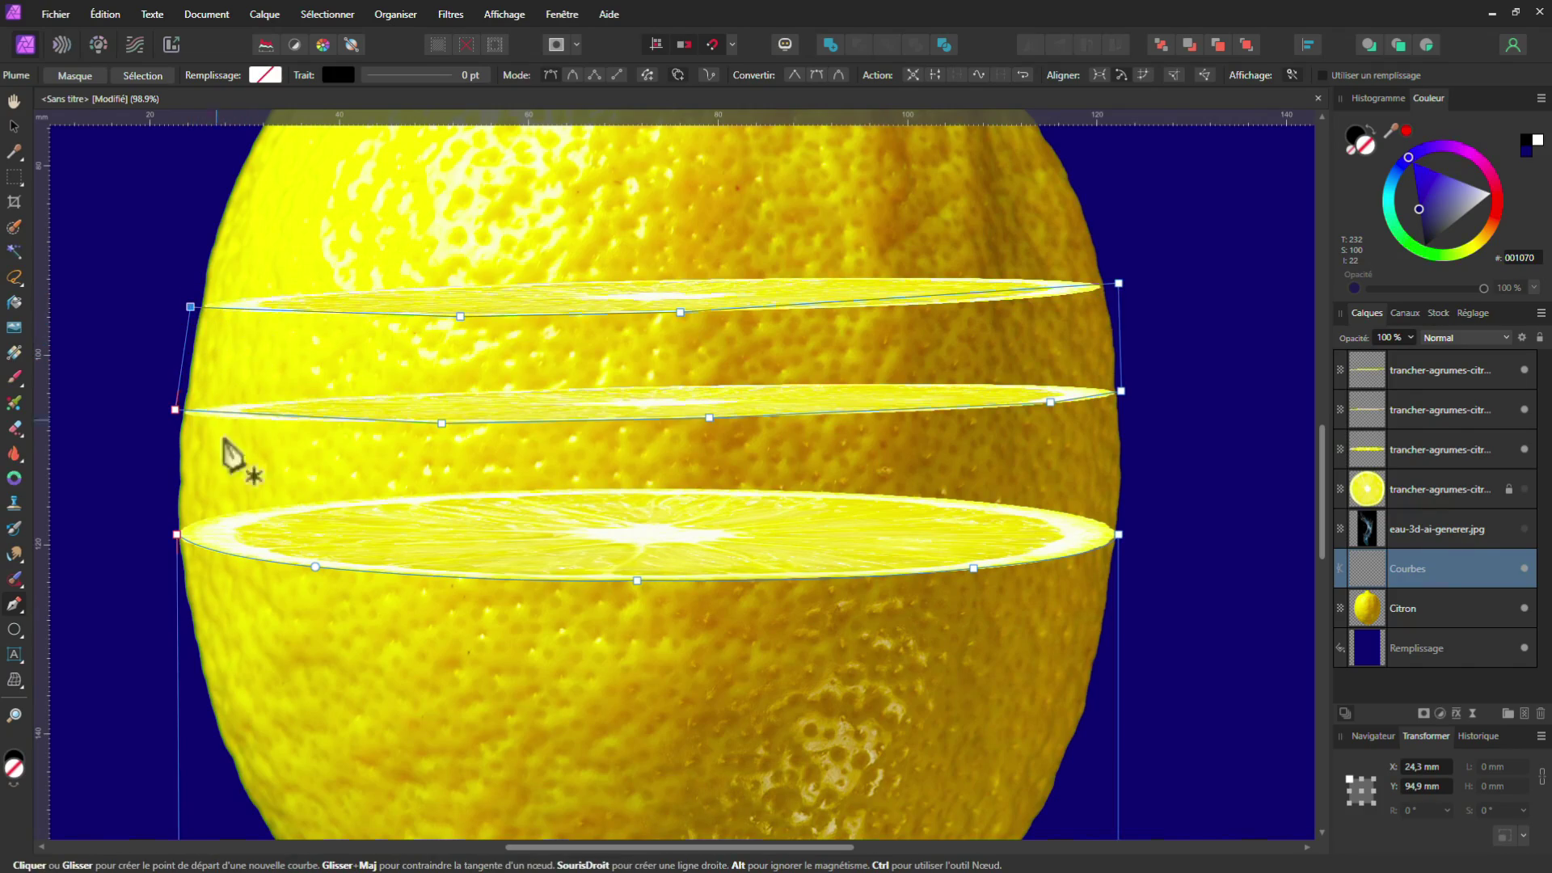
{"action": "scroll", "coordinate": [301, 307], "scroll_direction": "up", "scroll_amount": 1}
{"action": "scroll", "coordinate": [301, 307], "scroll_direction": "up", "scroll_amount": 3}
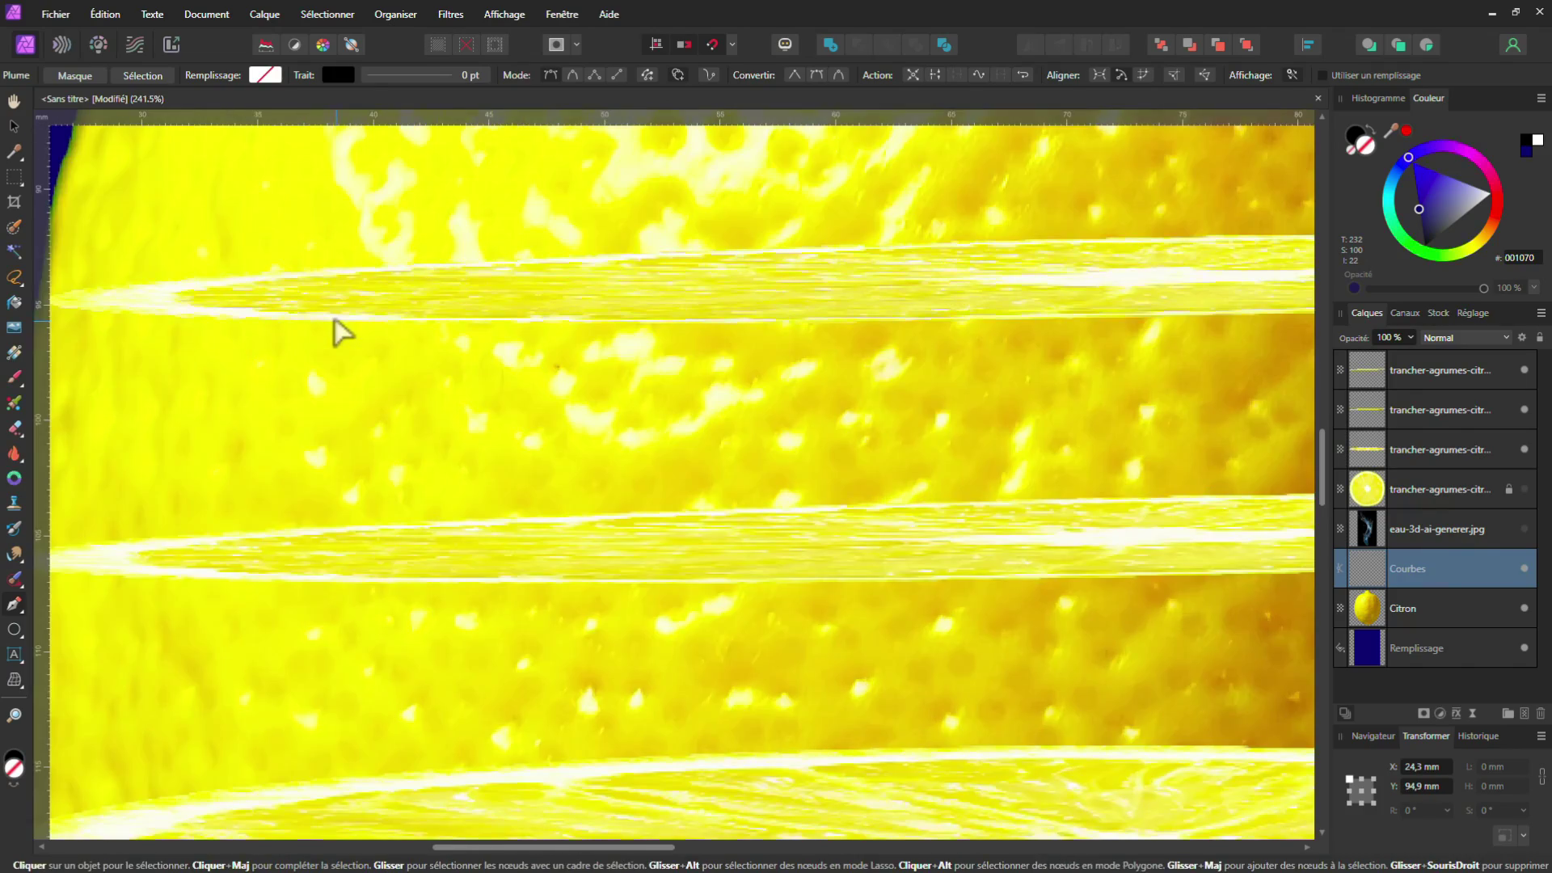
{"action": "left_click_drag", "start_coordinate": [311, 323], "coordinate": [306, 324]}
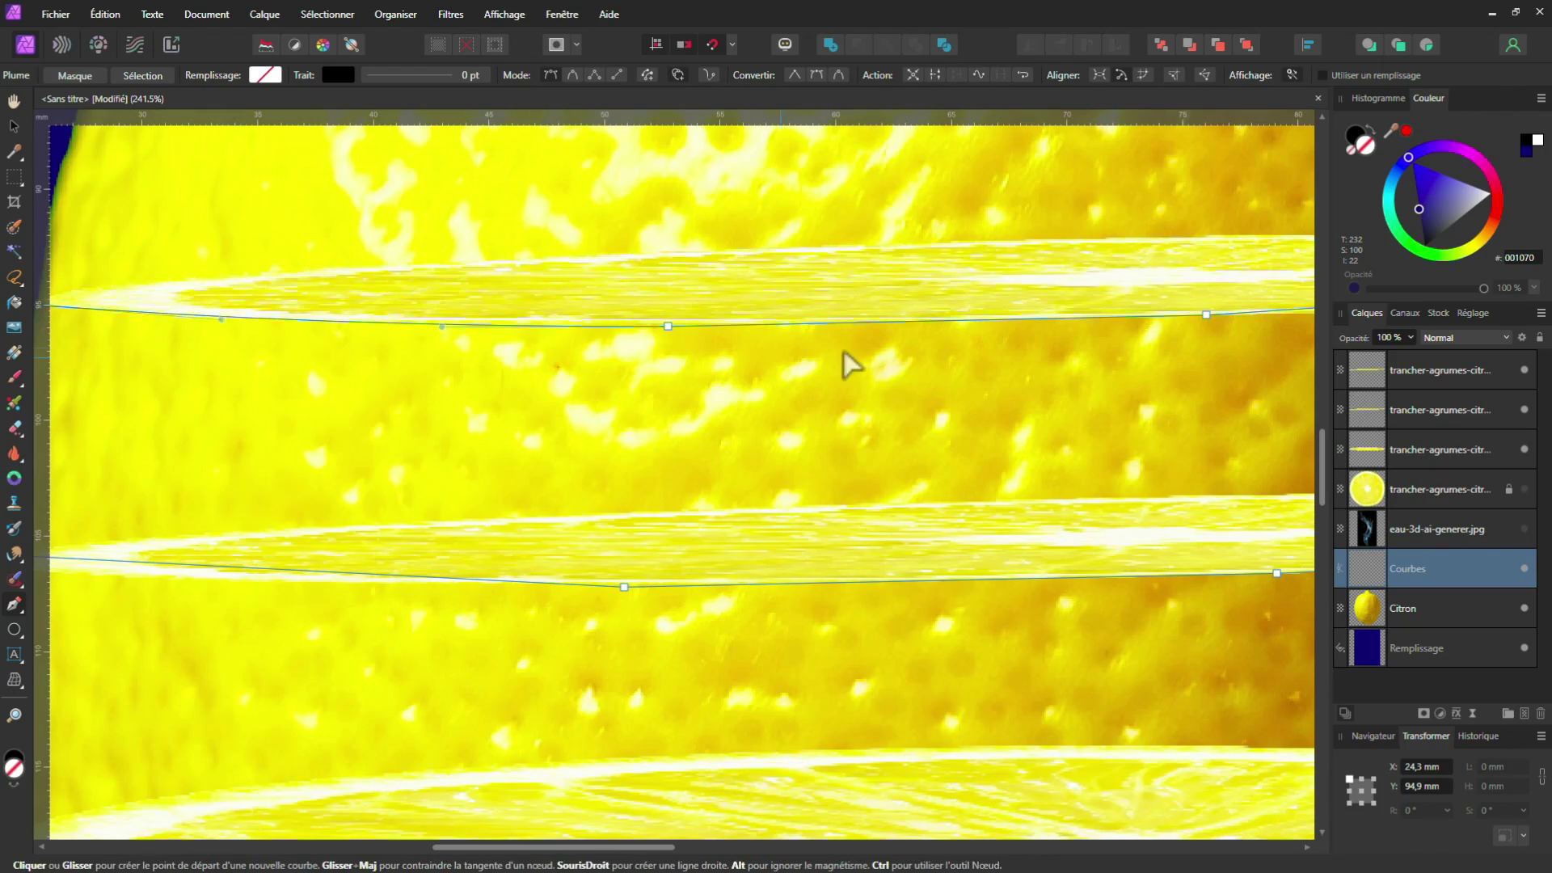
{"action": "scroll", "coordinate": [939, 356], "scroll_direction": "down", "scroll_amount": 2}
{"action": "left_click_drag", "start_coordinate": [1172, 388], "coordinate": [472, 416]}
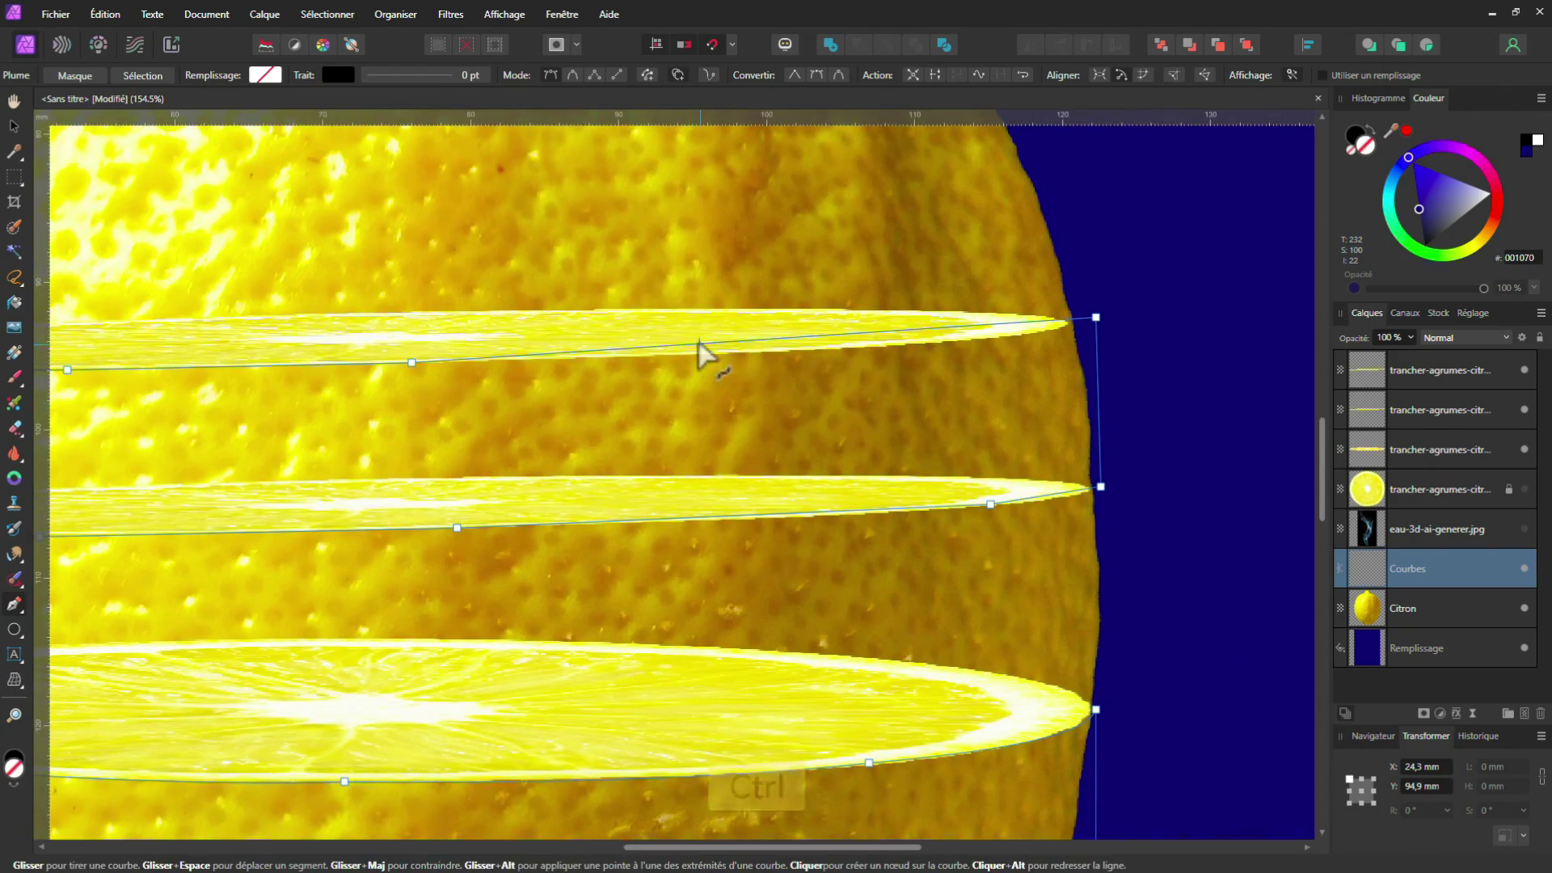
{"action": "scroll", "coordinate": [703, 353], "scroll_direction": "down", "scroll_amount": 5}
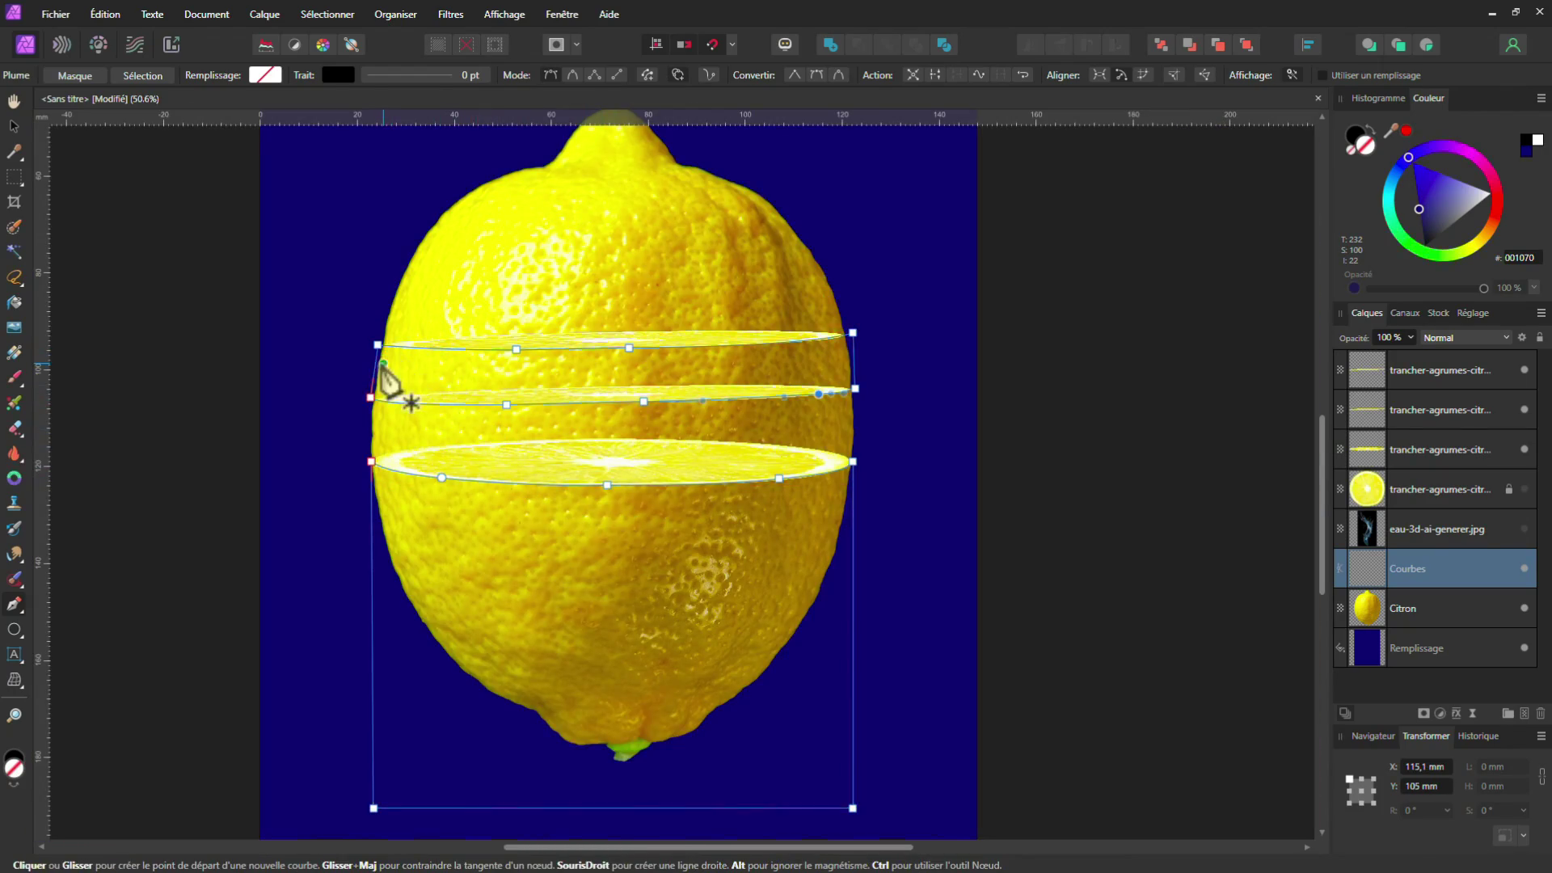
Convert the finished curves into a pixel selection on the Citron layer
{"action": "key", "text": "Escape"}
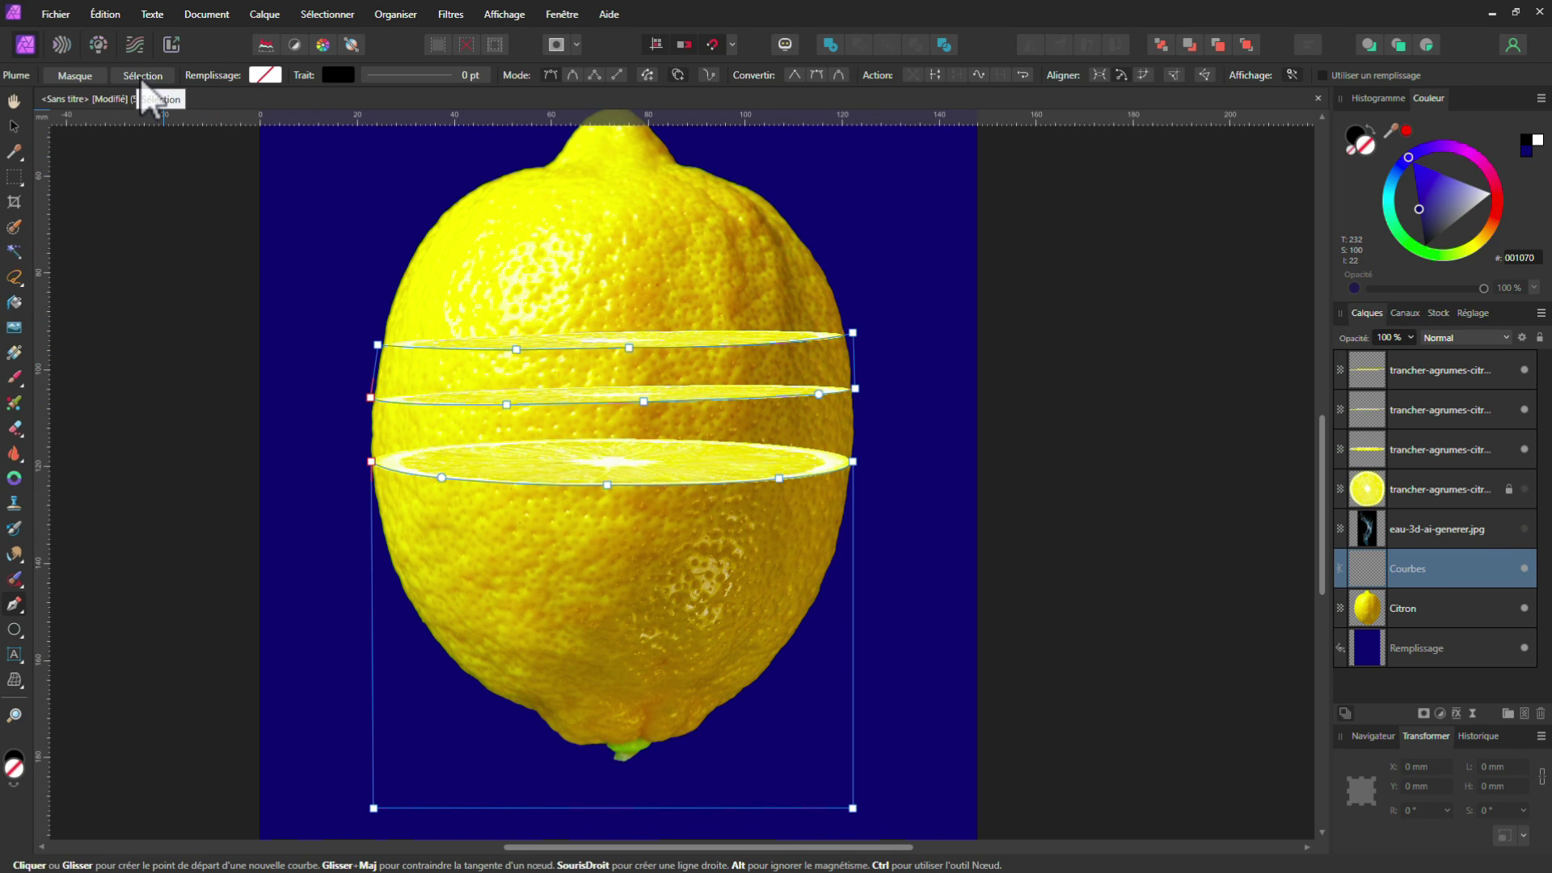
{"action": "left_click", "coordinate": [142, 76]}
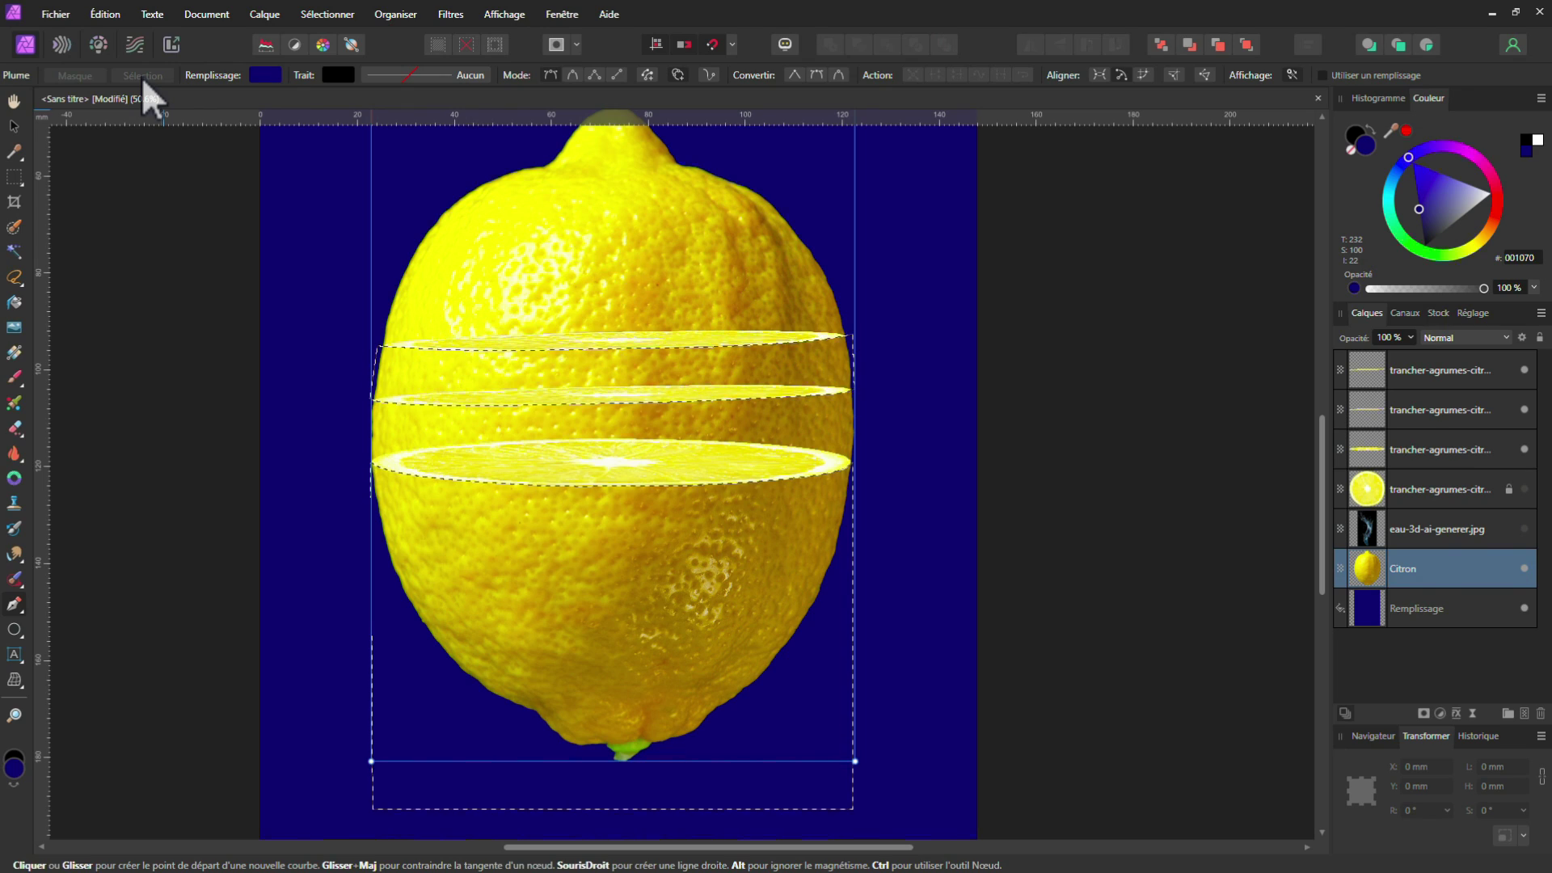
{"action": "scroll", "coordinate": [502, 582], "scroll_direction": "up", "scroll_amount": 1}
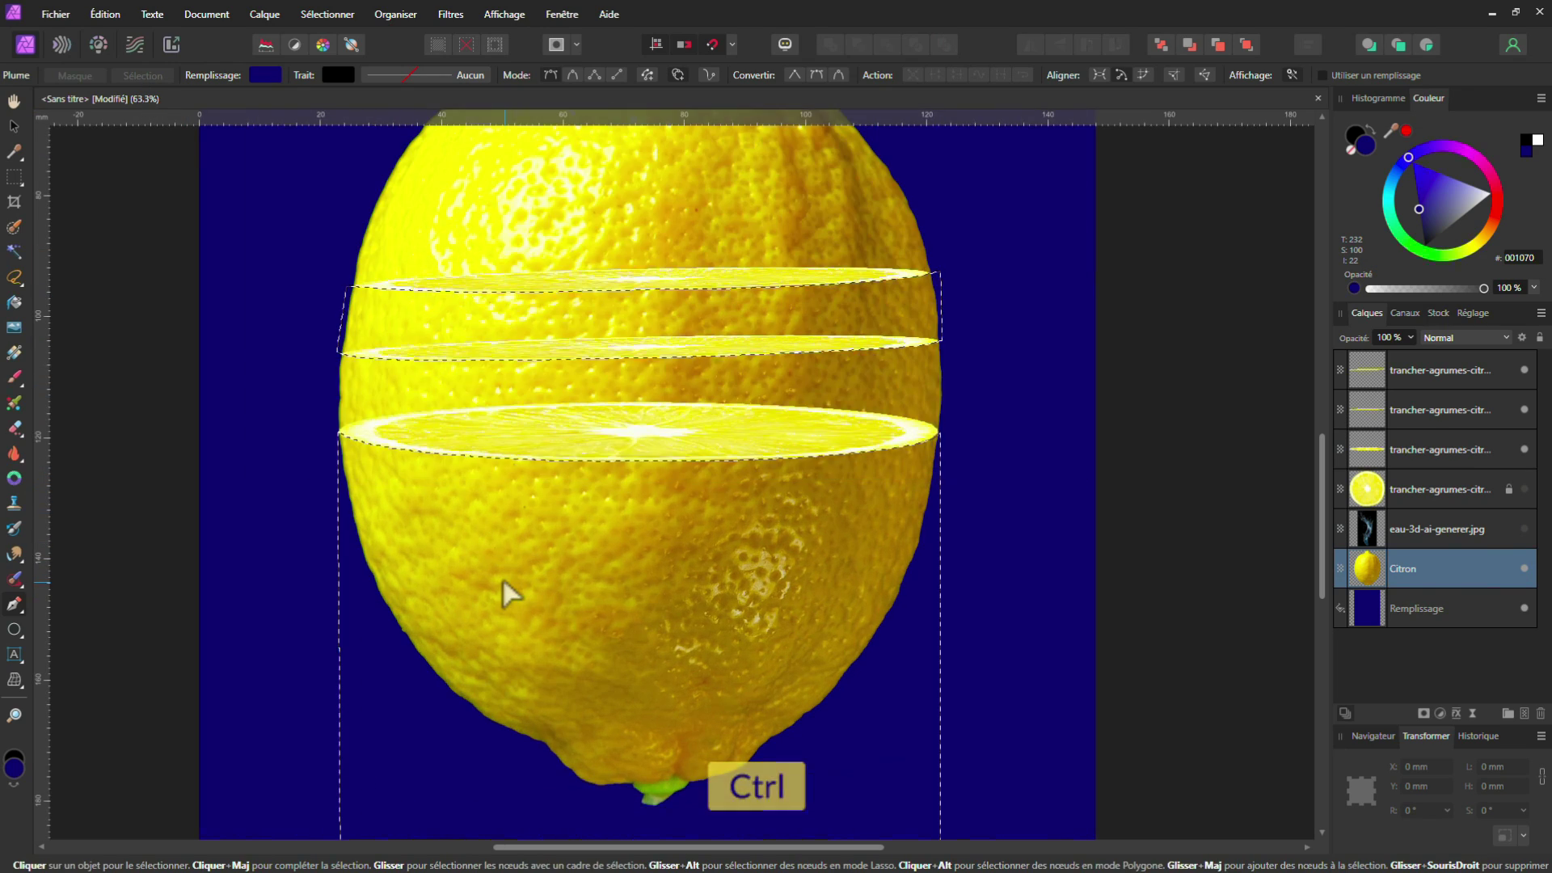
{"action": "scroll", "coordinate": [502, 584], "scroll_direction": "down", "scroll_amount": 1}
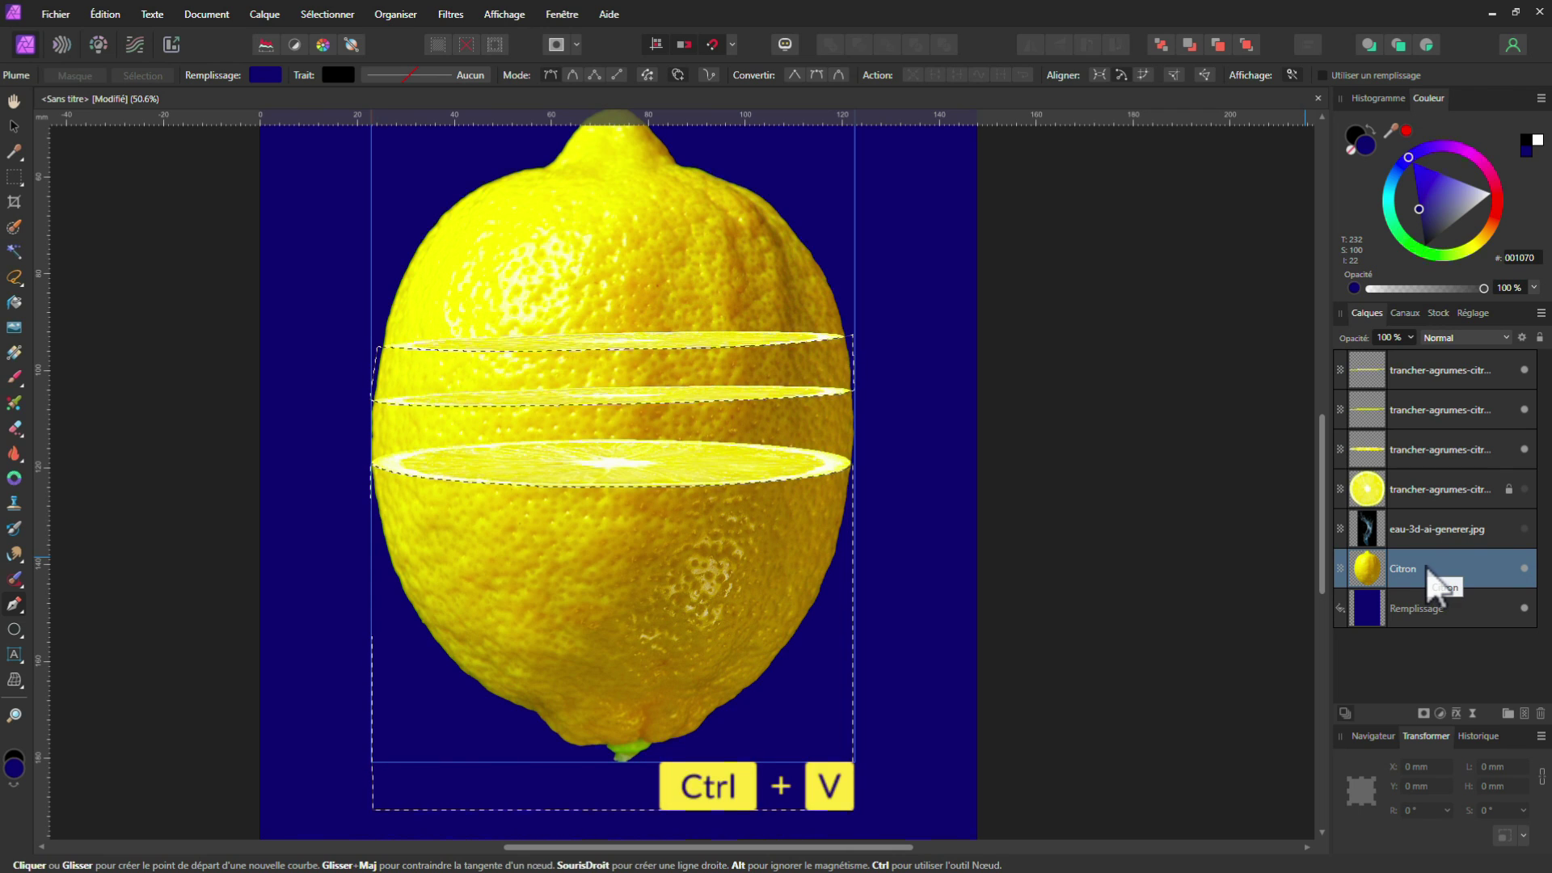
Paste a copy of the selected lemon areas as a new layer and hide the original Citron layer
{"action": "key", "text": "ctrl+v"}
{"action": "left_click", "coordinate": [1525, 608]}
Rename the pasted lemon layer as "Decoupe citron" and clear the pixel selection
{"action": "double_click", "coordinate": [1403, 568]}
{"action": "key", "text": "BackSpace"}
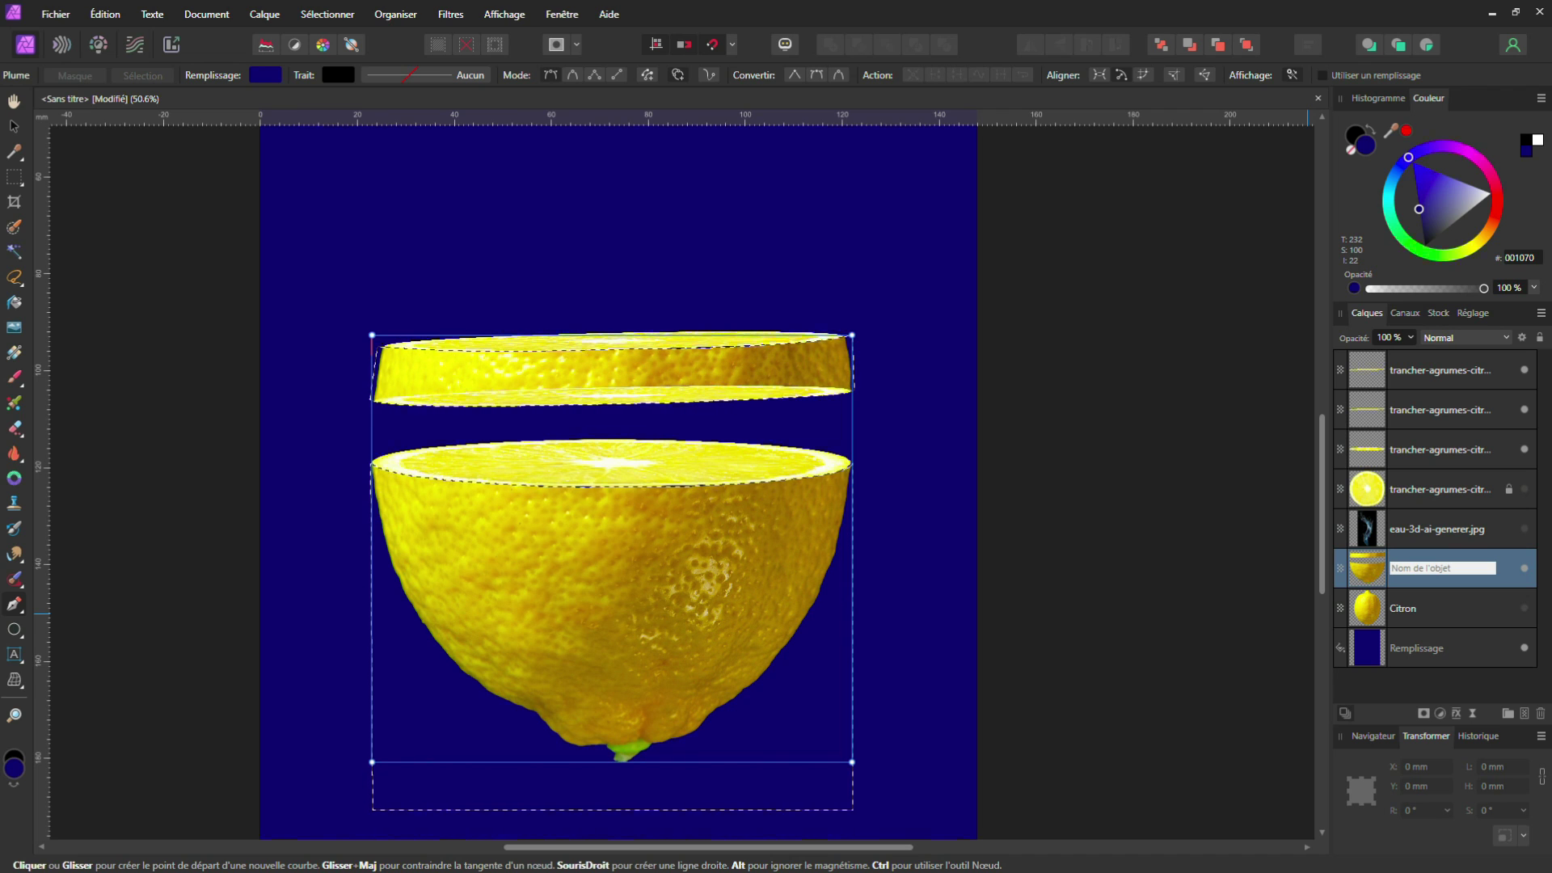
{"action": "type", "text": "Decou"}
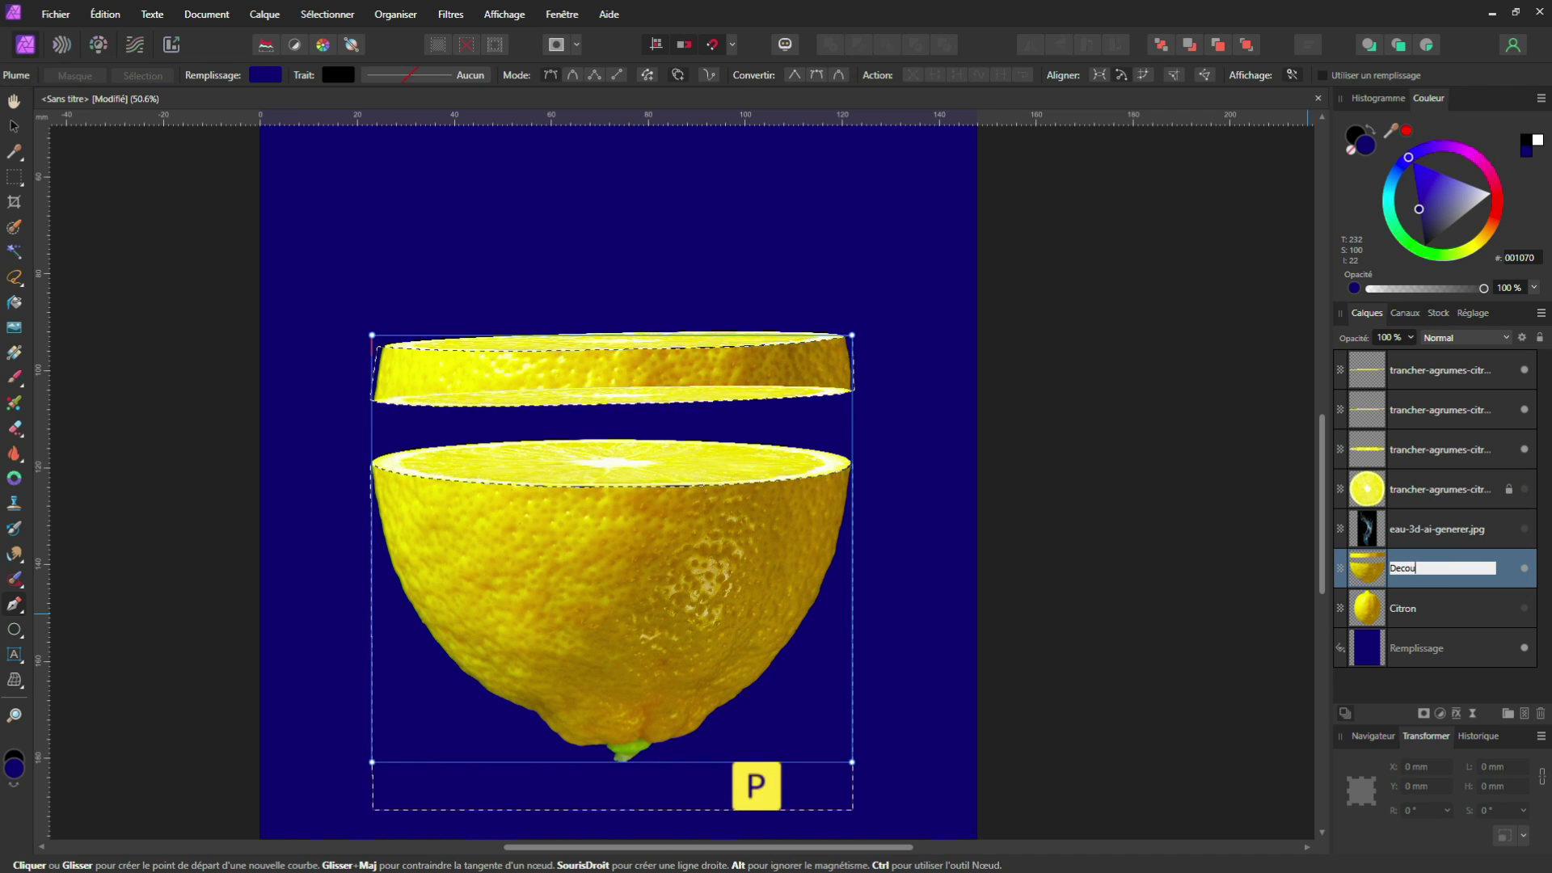
{"action": "type", "text": "pe citro"}
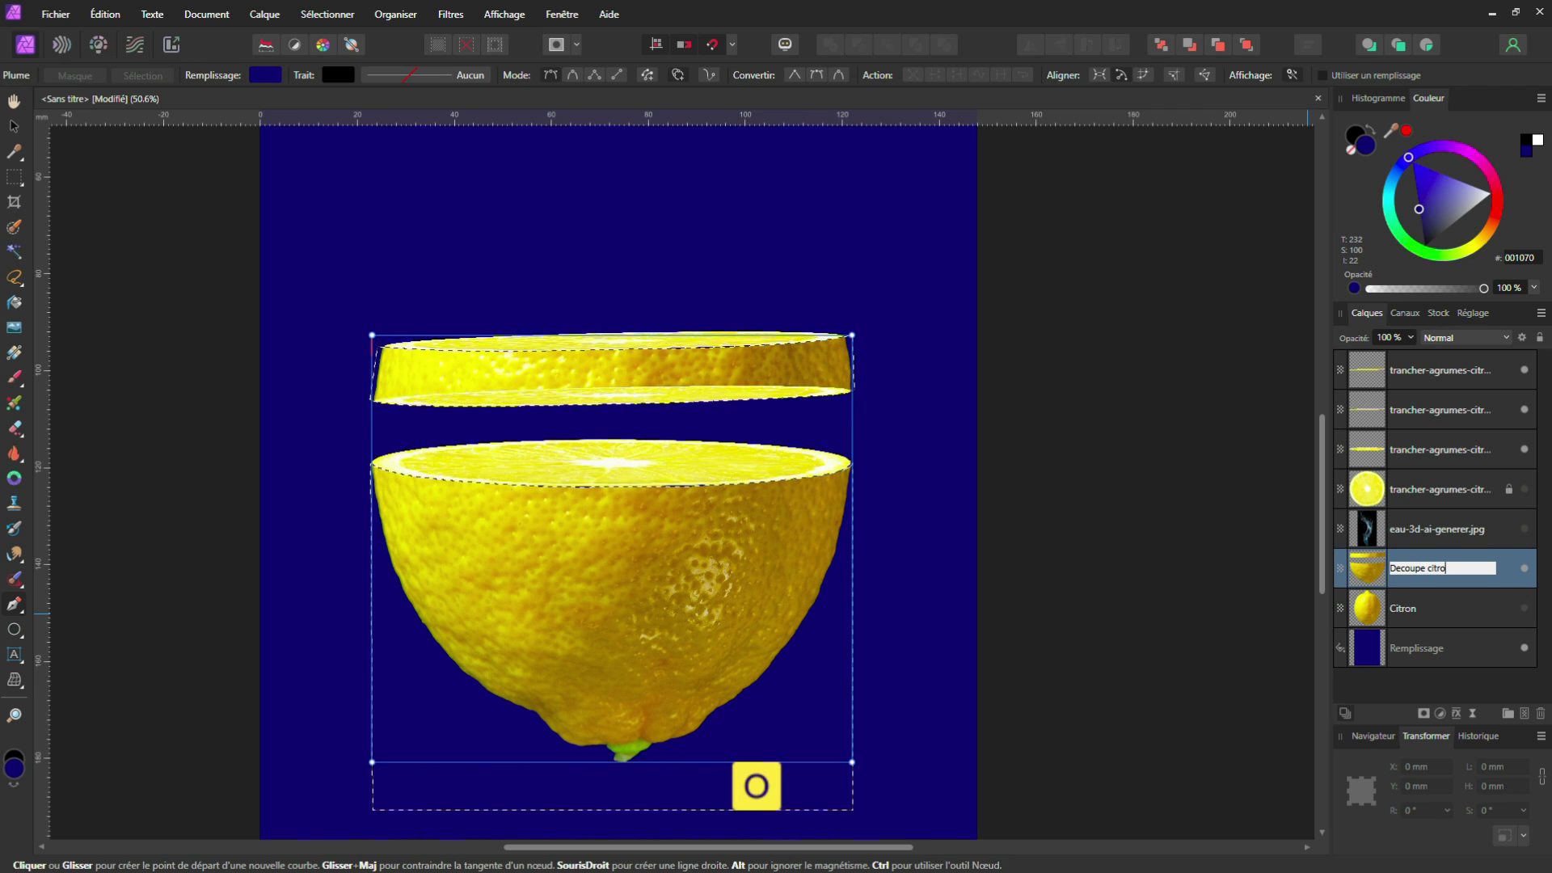
{"action": "type", "text": "n"}
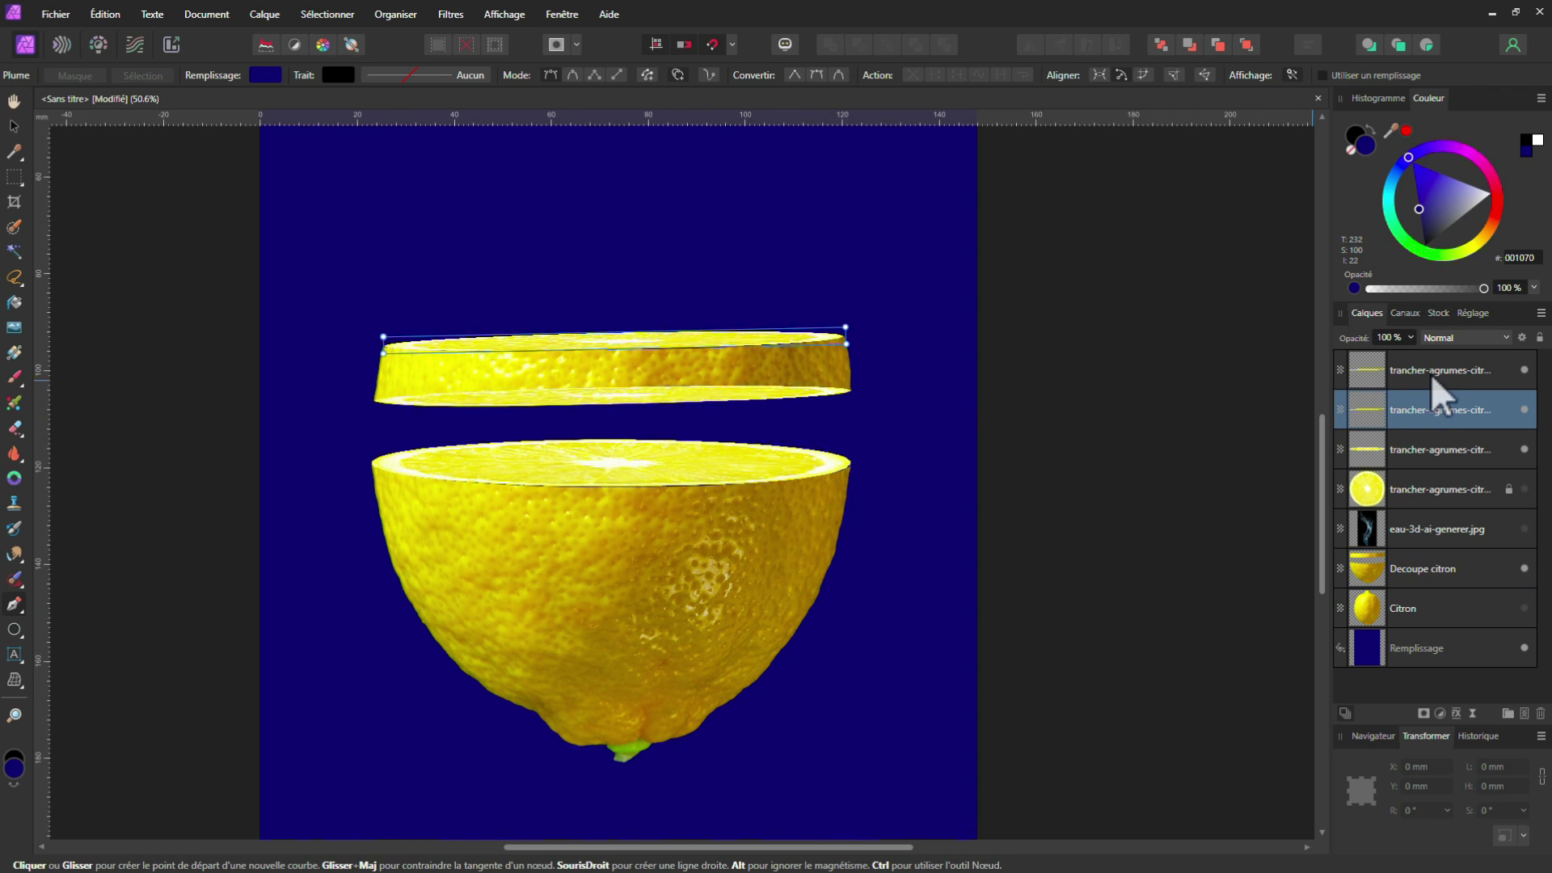
Hide the middle slice's layer and deselect all objects with the Move tool
{"action": "left_click", "coordinate": [1433, 378]}
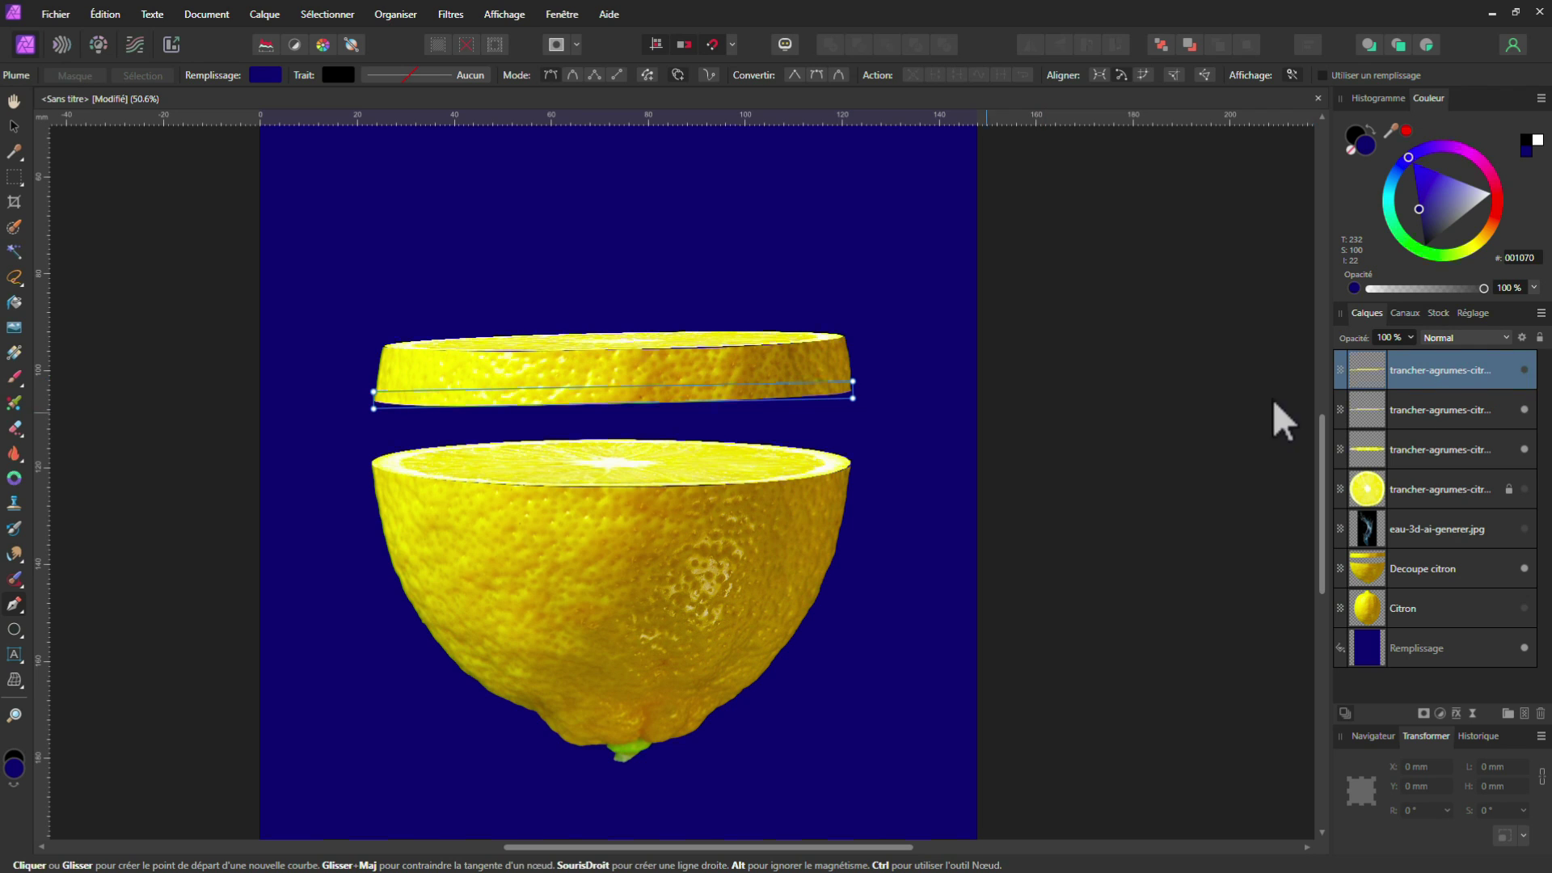
{"action": "left_click", "coordinate": [15, 127]}
{"action": "left_click", "coordinate": [168, 454]}
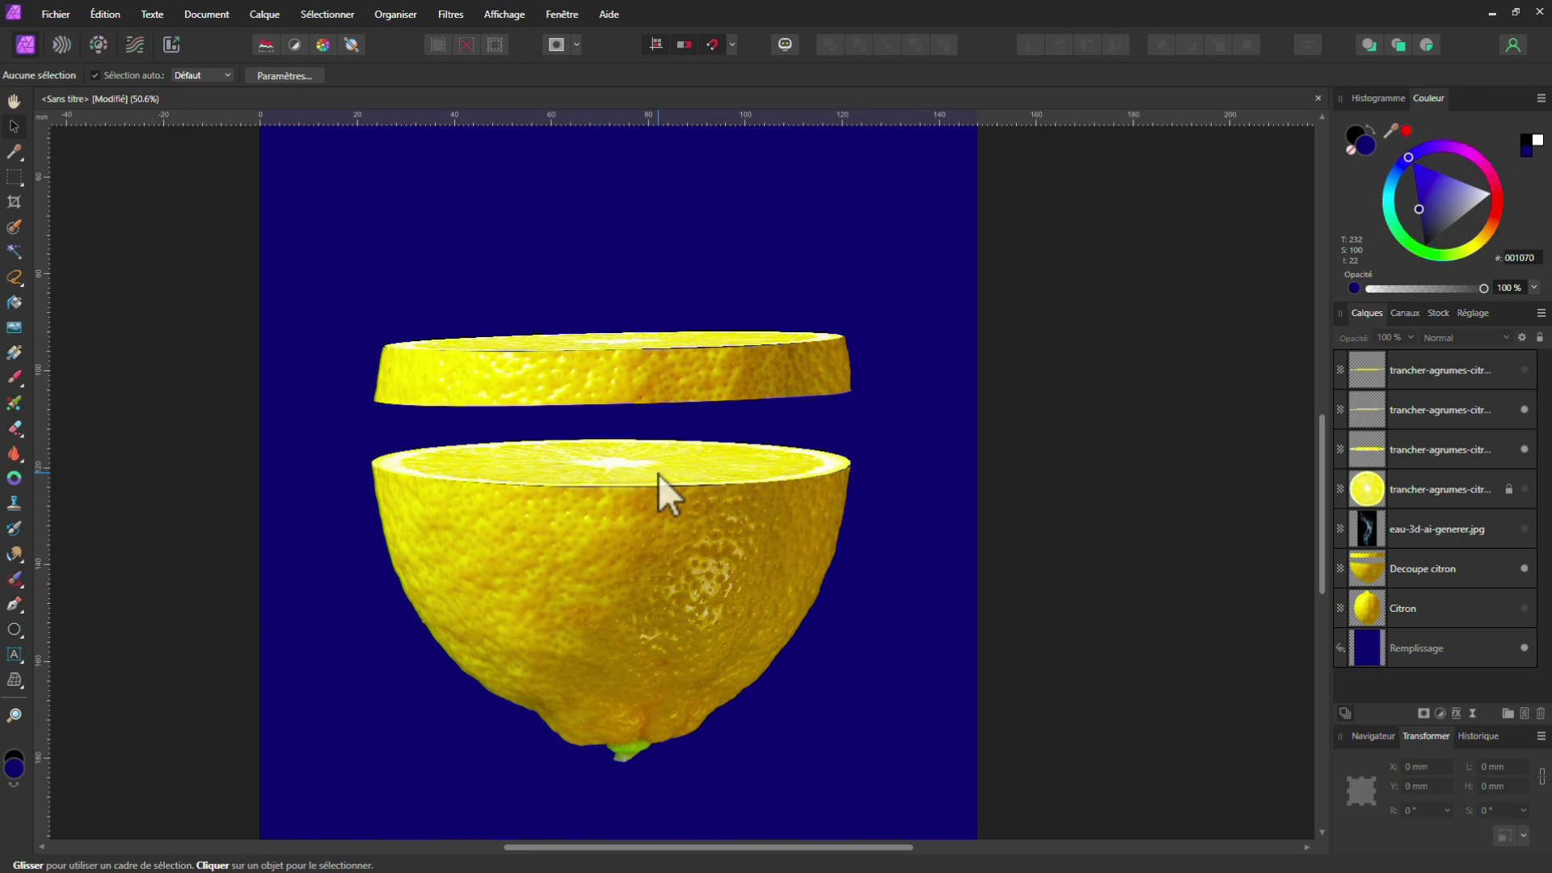
Stretch the top slice face downward to a height of about 3.8 mm to cover the gap above the peel
{"action": "left_click", "coordinate": [722, 345]}
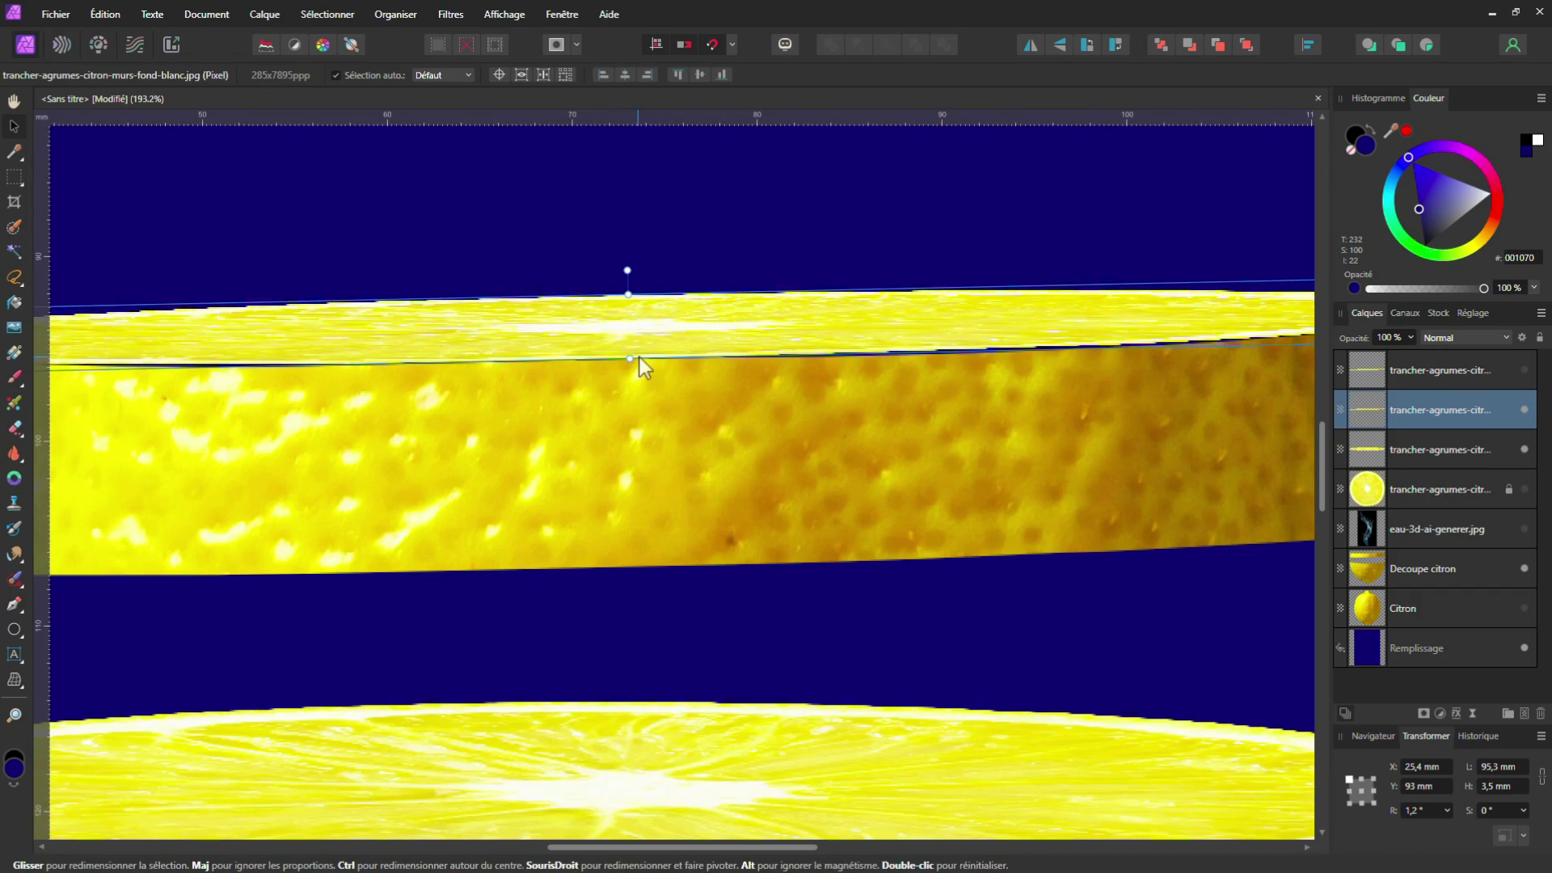
{"action": "left_click_drag", "start_coordinate": [631, 358], "coordinate": [627, 362]}
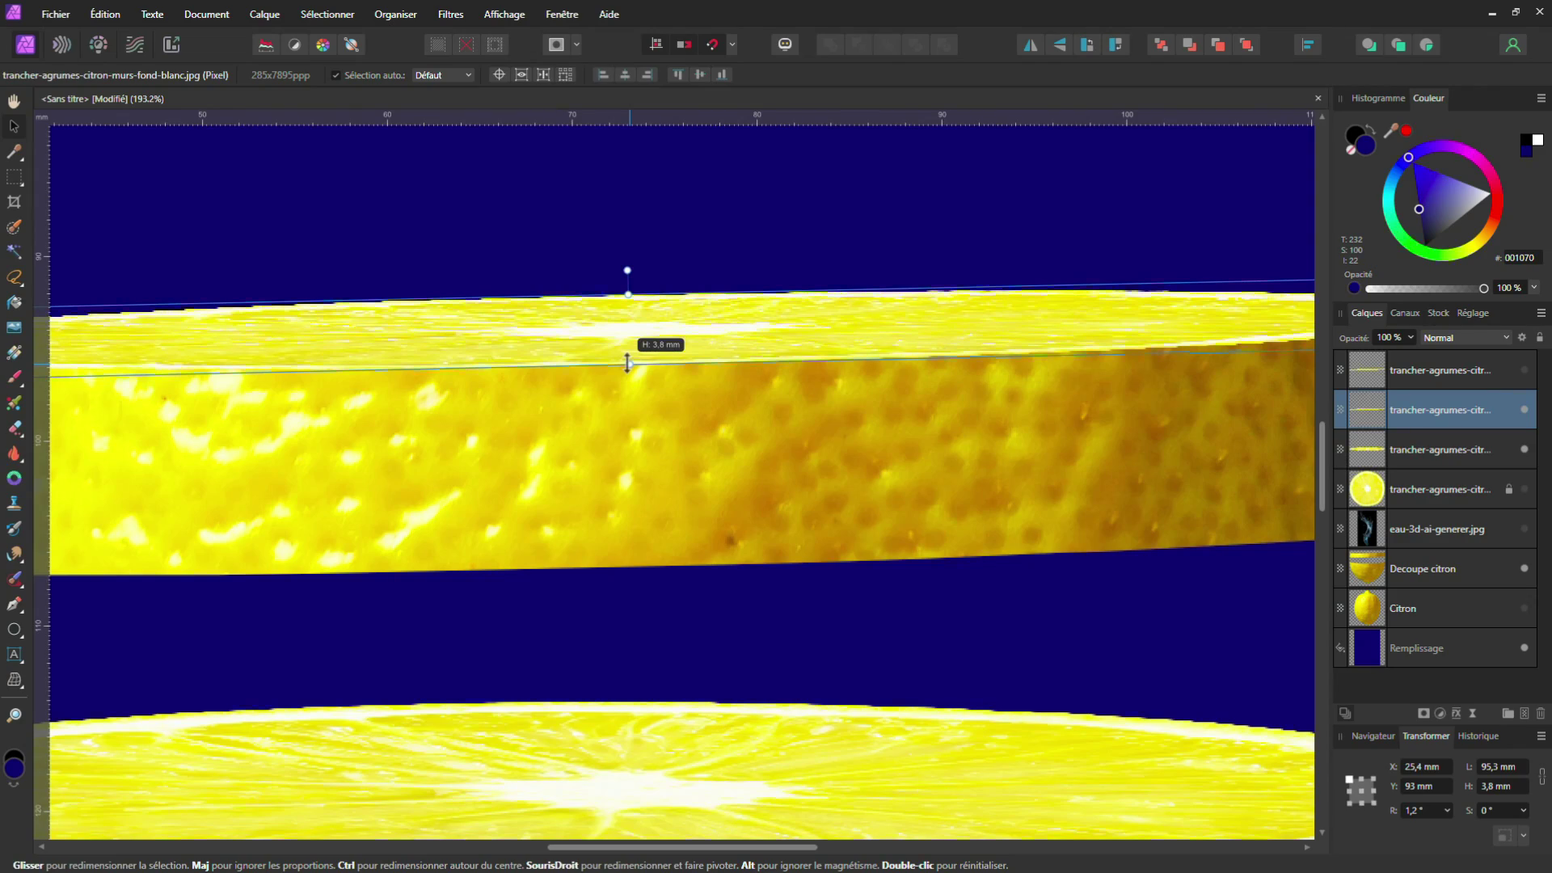
{"action": "scroll", "coordinate": [722, 383], "scroll_direction": "down", "scroll_amount": 3}
{"action": "scroll", "coordinate": [542, 380], "scroll_direction": "left", "scroll_amount": 1}
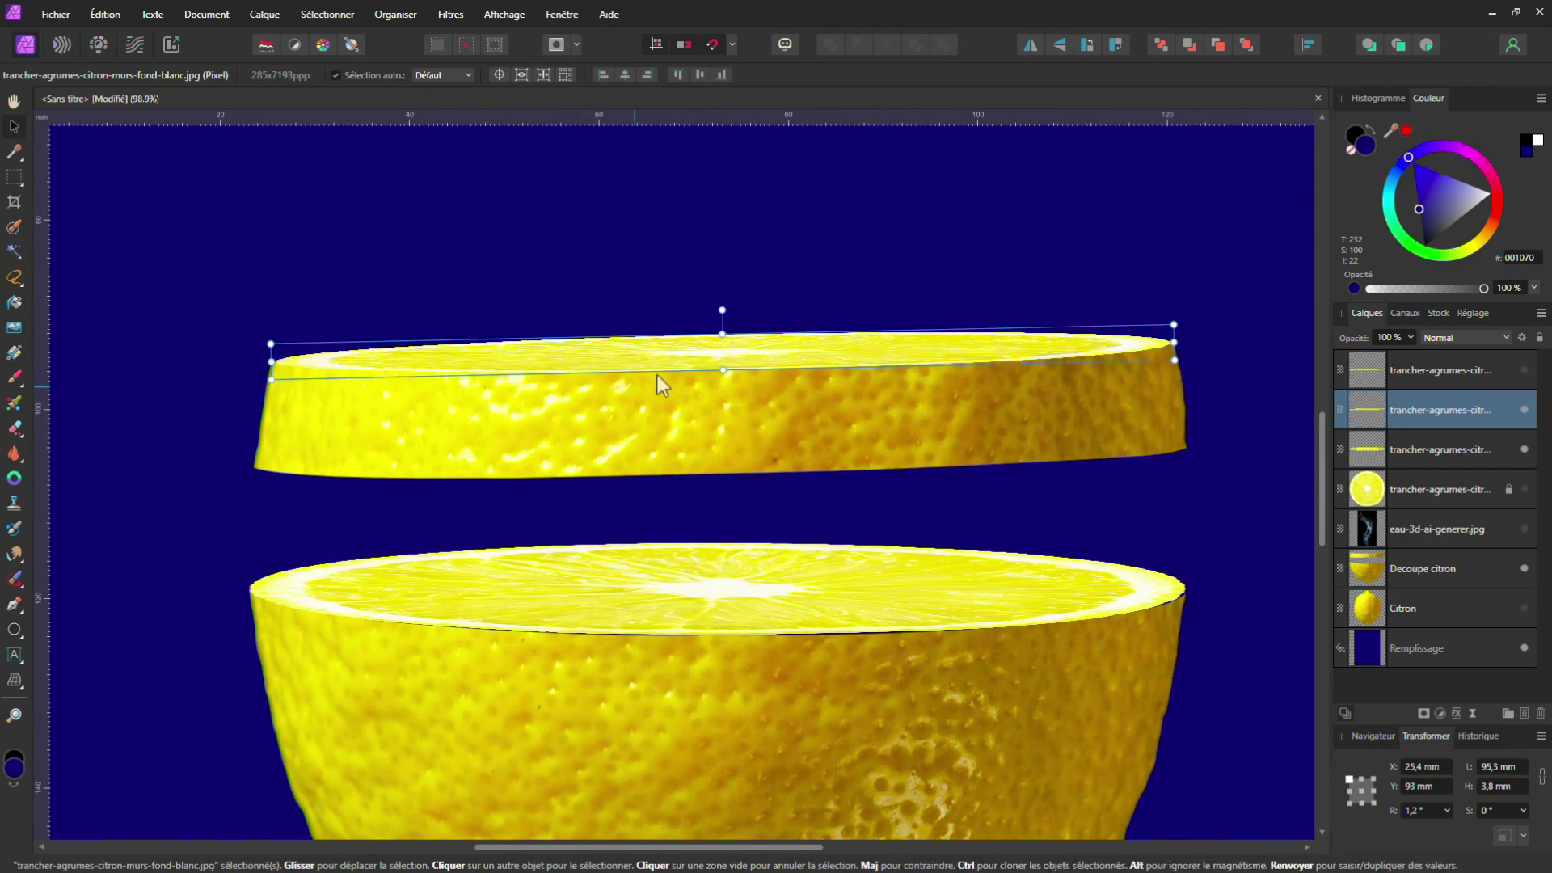
Stretch the lowest slice face downward to a height of about 9.9 mm to cover the gap above the peel
{"action": "left_click", "coordinate": [668, 576]}
{"action": "scroll", "coordinate": [716, 667], "scroll_direction": "up", "scroll_amount": 5}
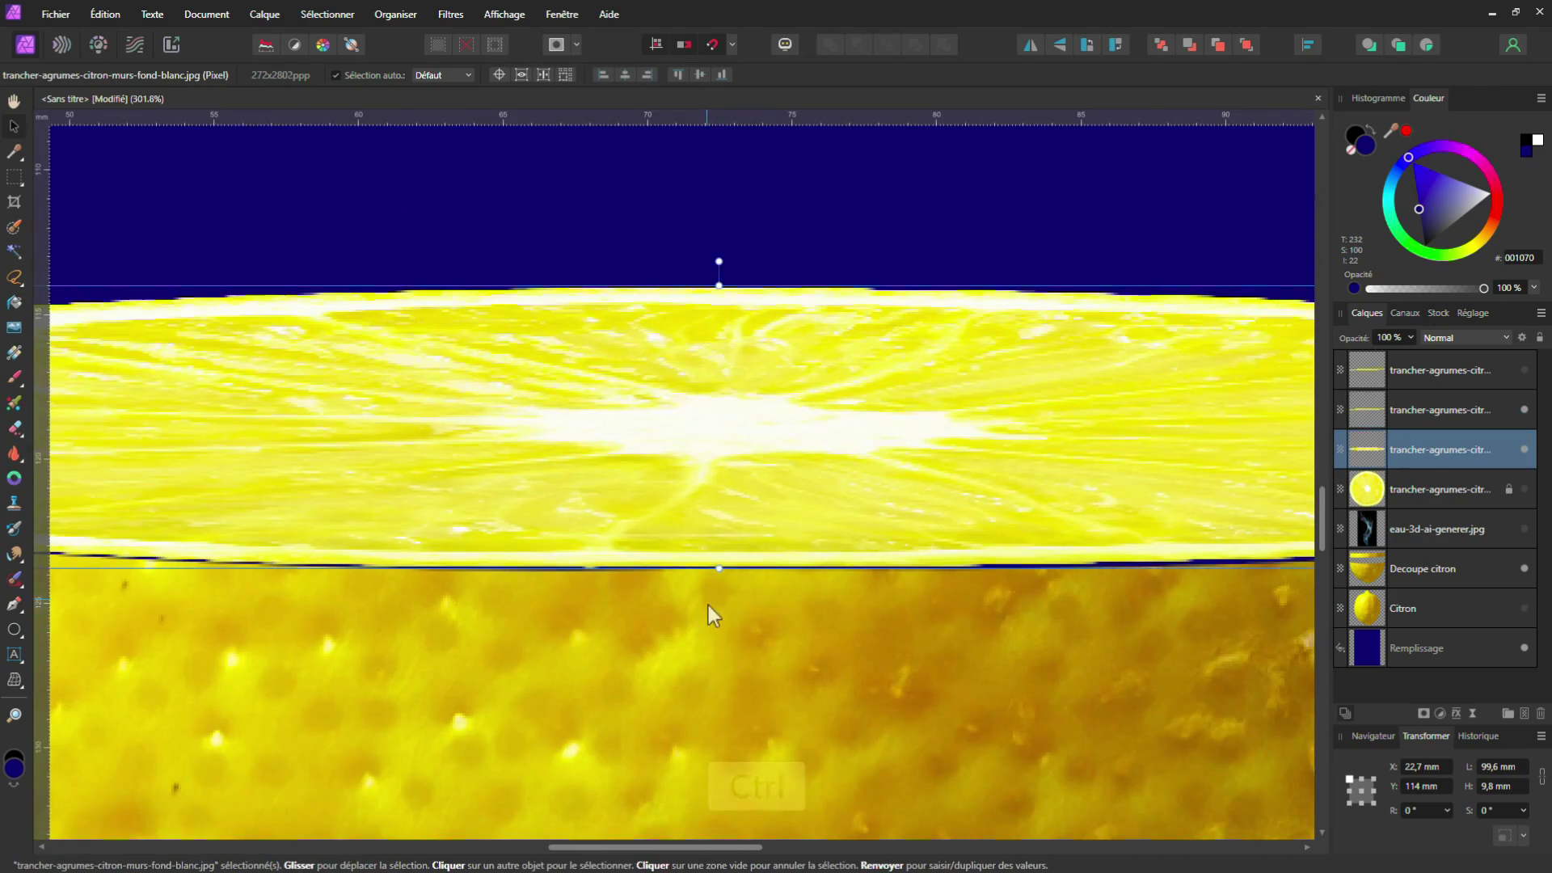
{"action": "left_click_drag", "start_coordinate": [719, 572], "coordinate": [720, 561]}
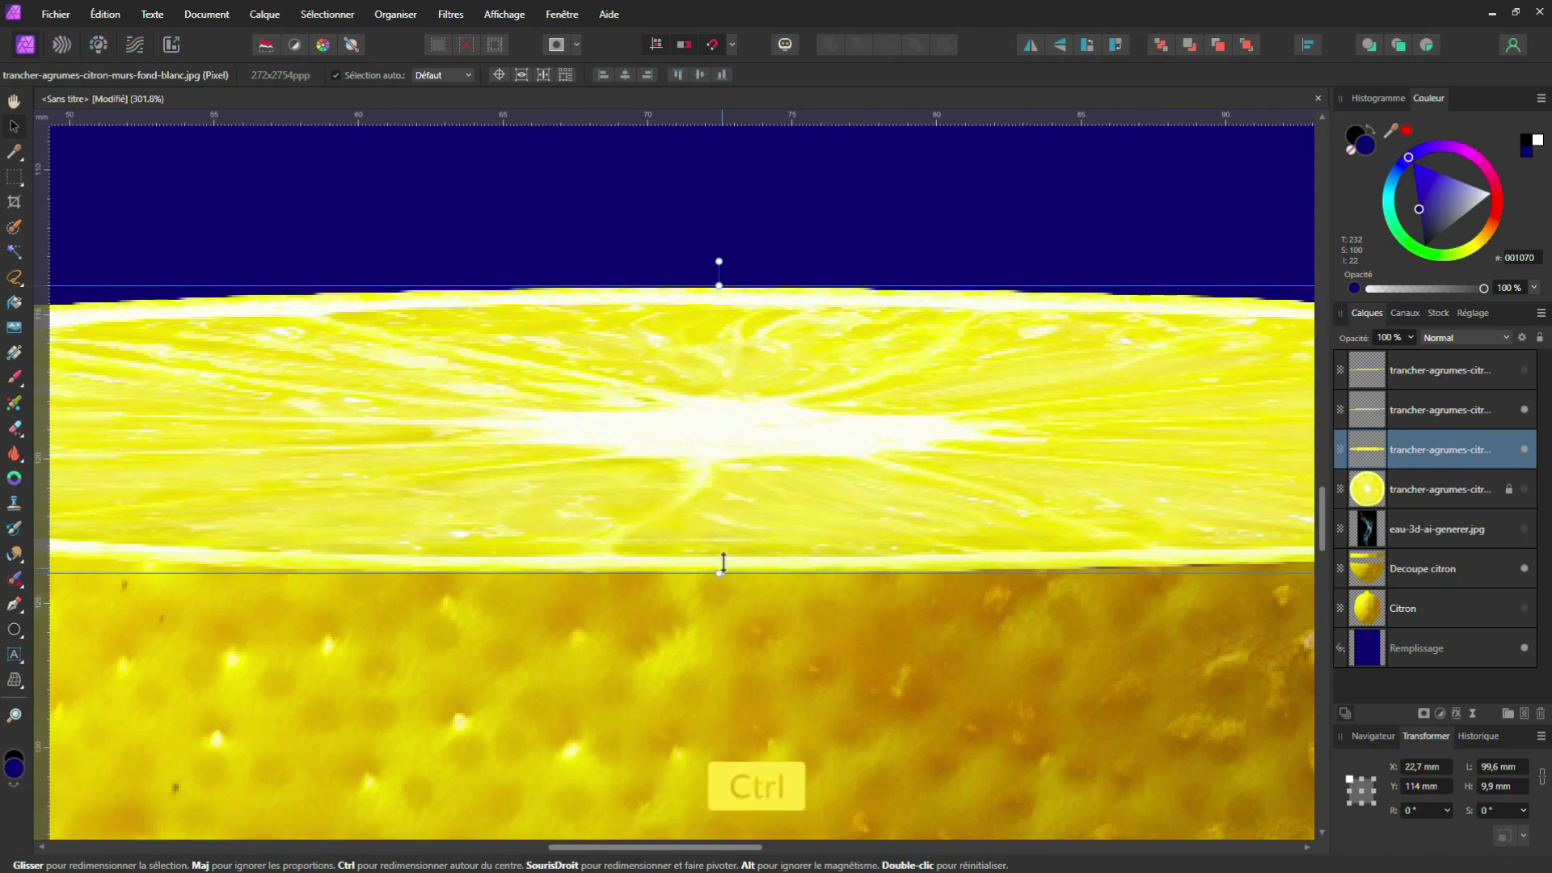
{"action": "scroll", "coordinate": [721, 561], "scroll_direction": "down", "scroll_amount": 4}
{"action": "scroll", "coordinate": [731, 512], "scroll_direction": "down", "scroll_amount": 2}
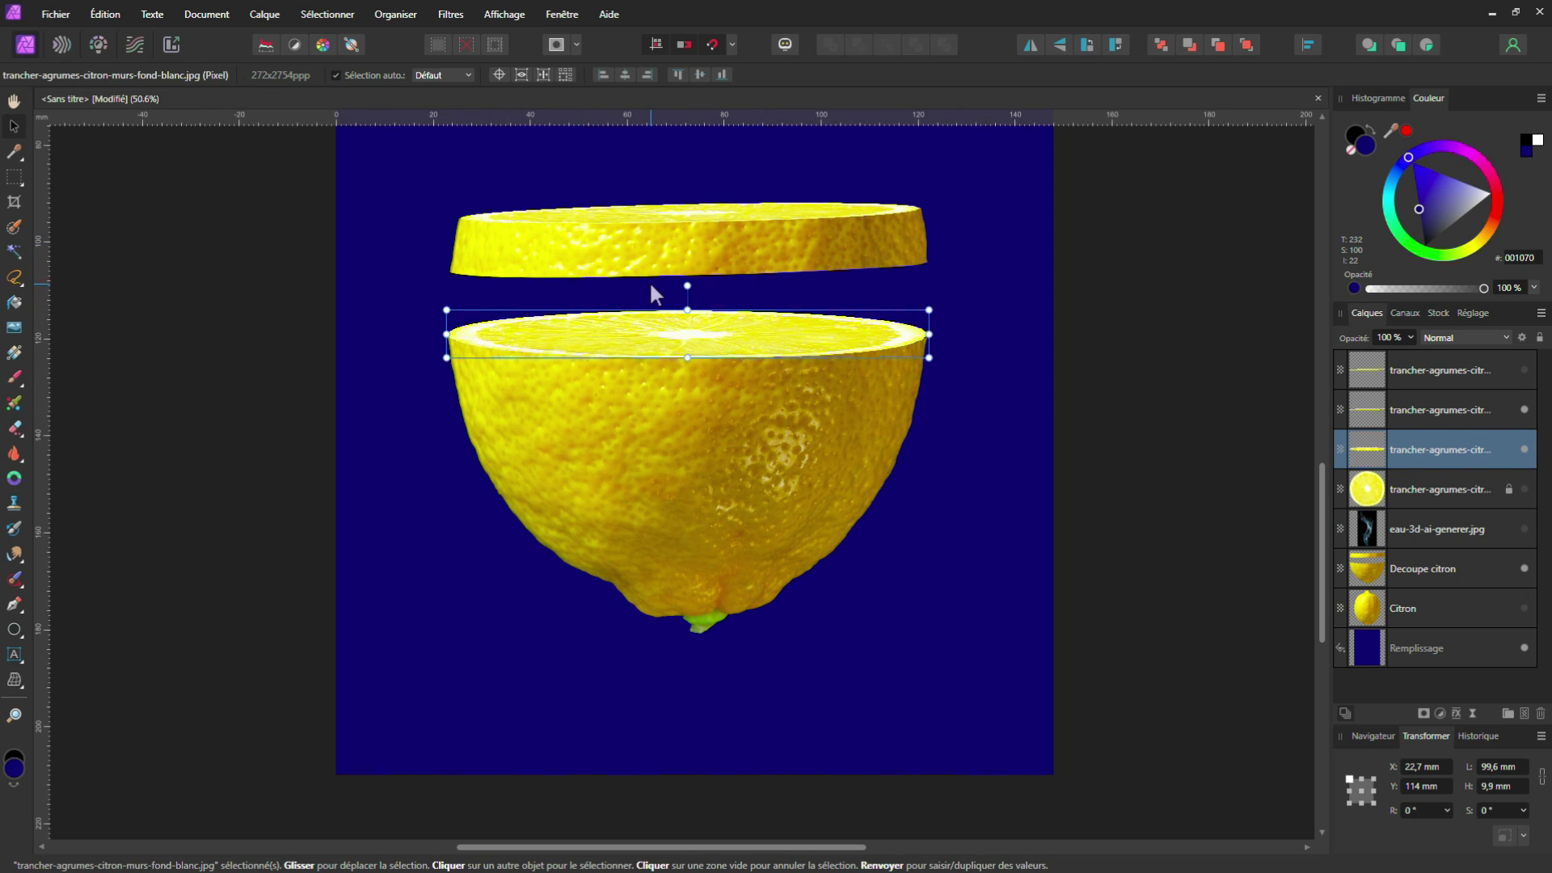
Select the opaque pixels of the lowest slice face by selecting its fully transparent area and inverting the pixel selection
{"action": "left_click", "coordinate": [330, 15]}
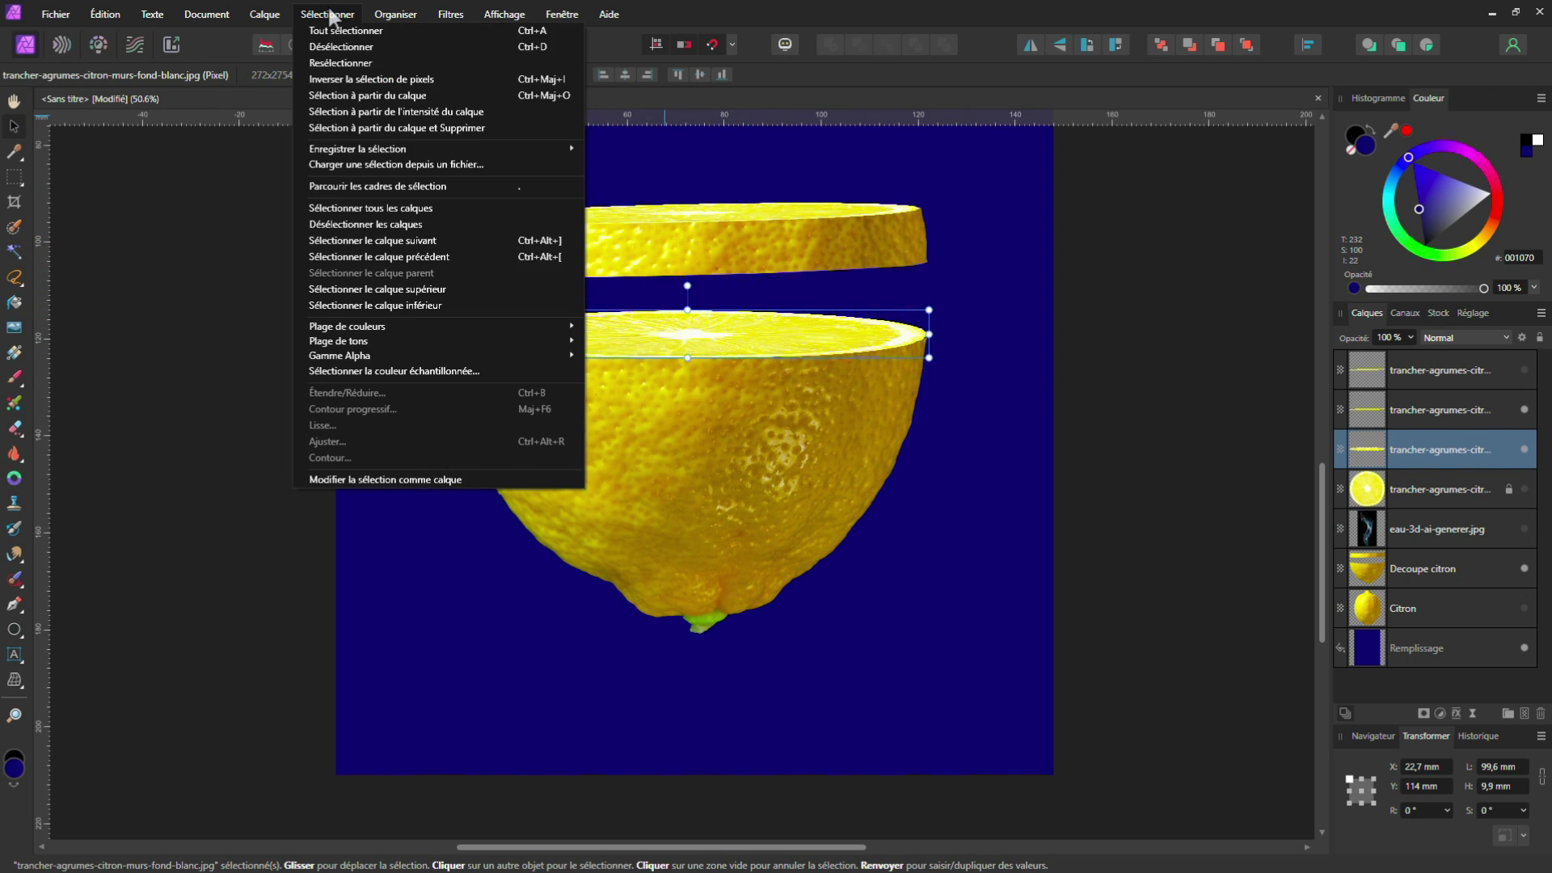
{"action": "mouse_move", "coordinate": [386, 354]}
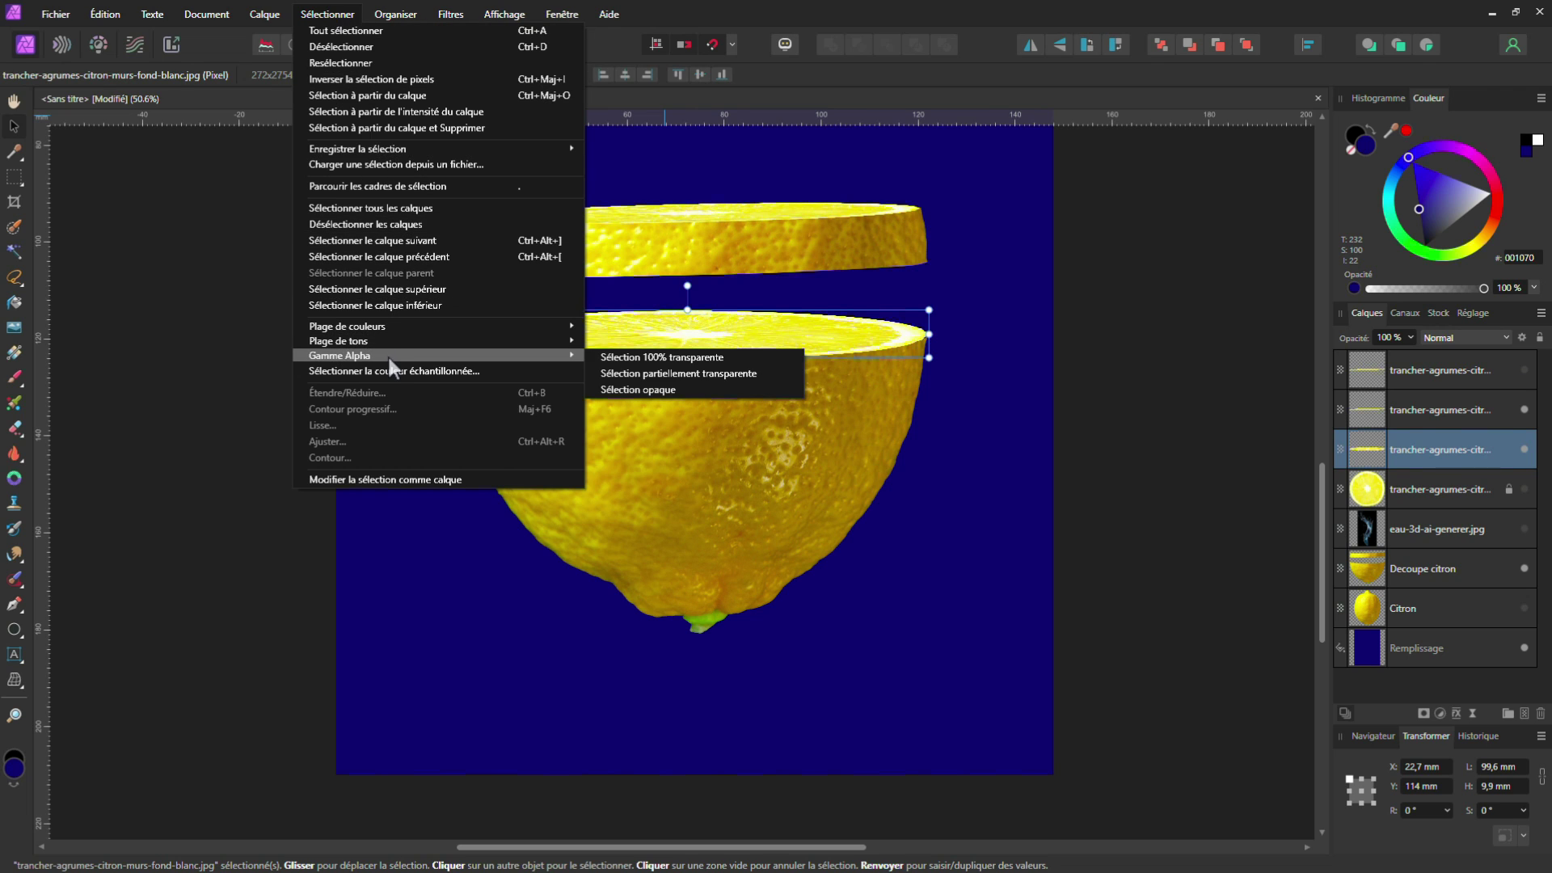
{"action": "left_click", "coordinate": [643, 360]}
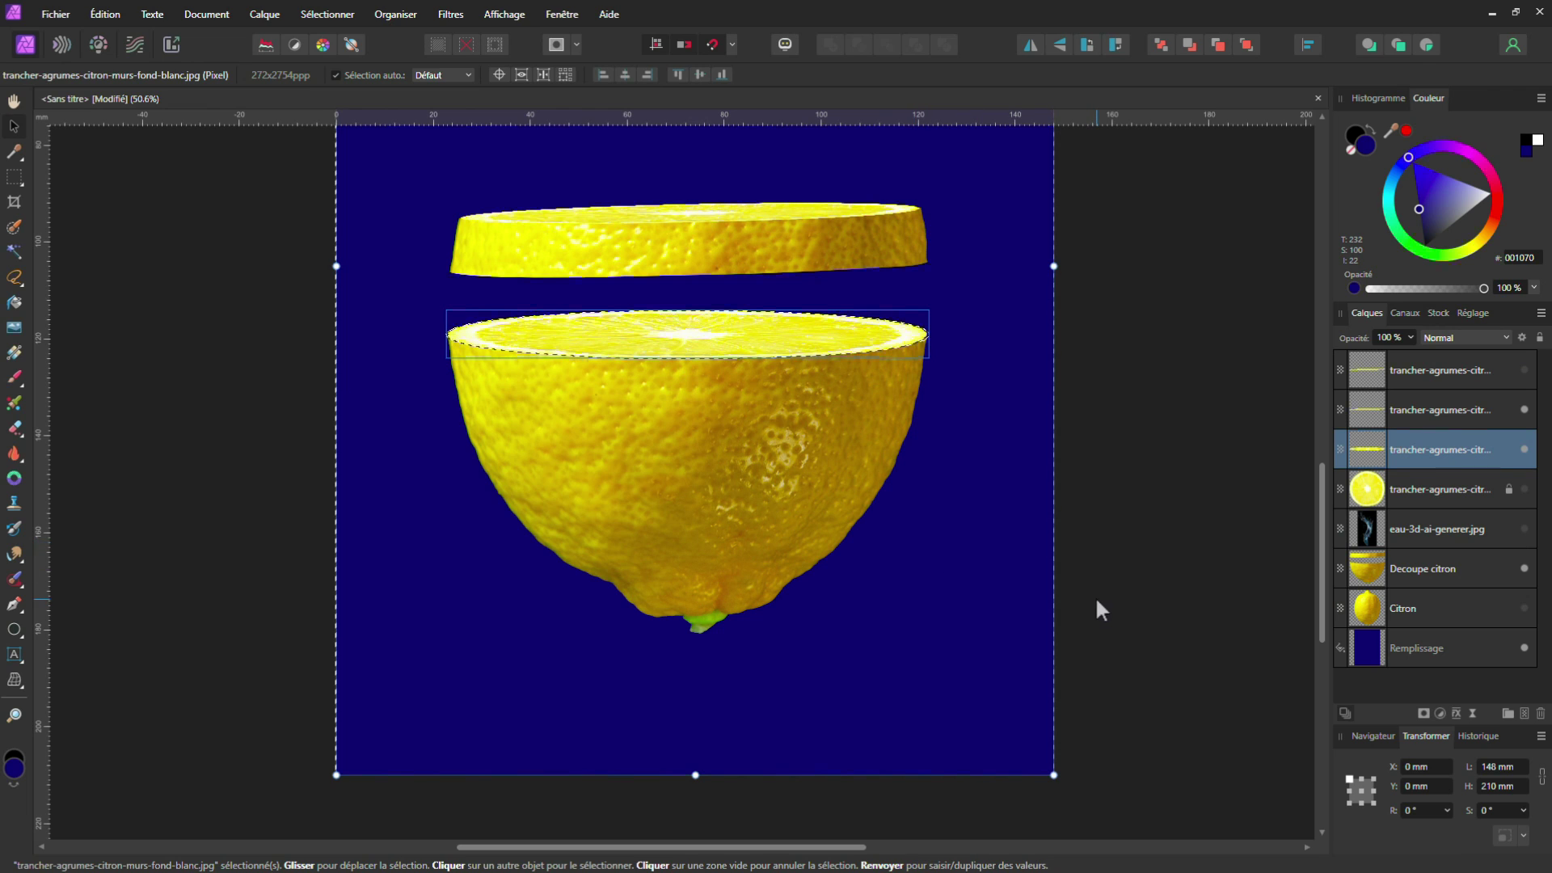
{"action": "left_click", "coordinate": [327, 14]}
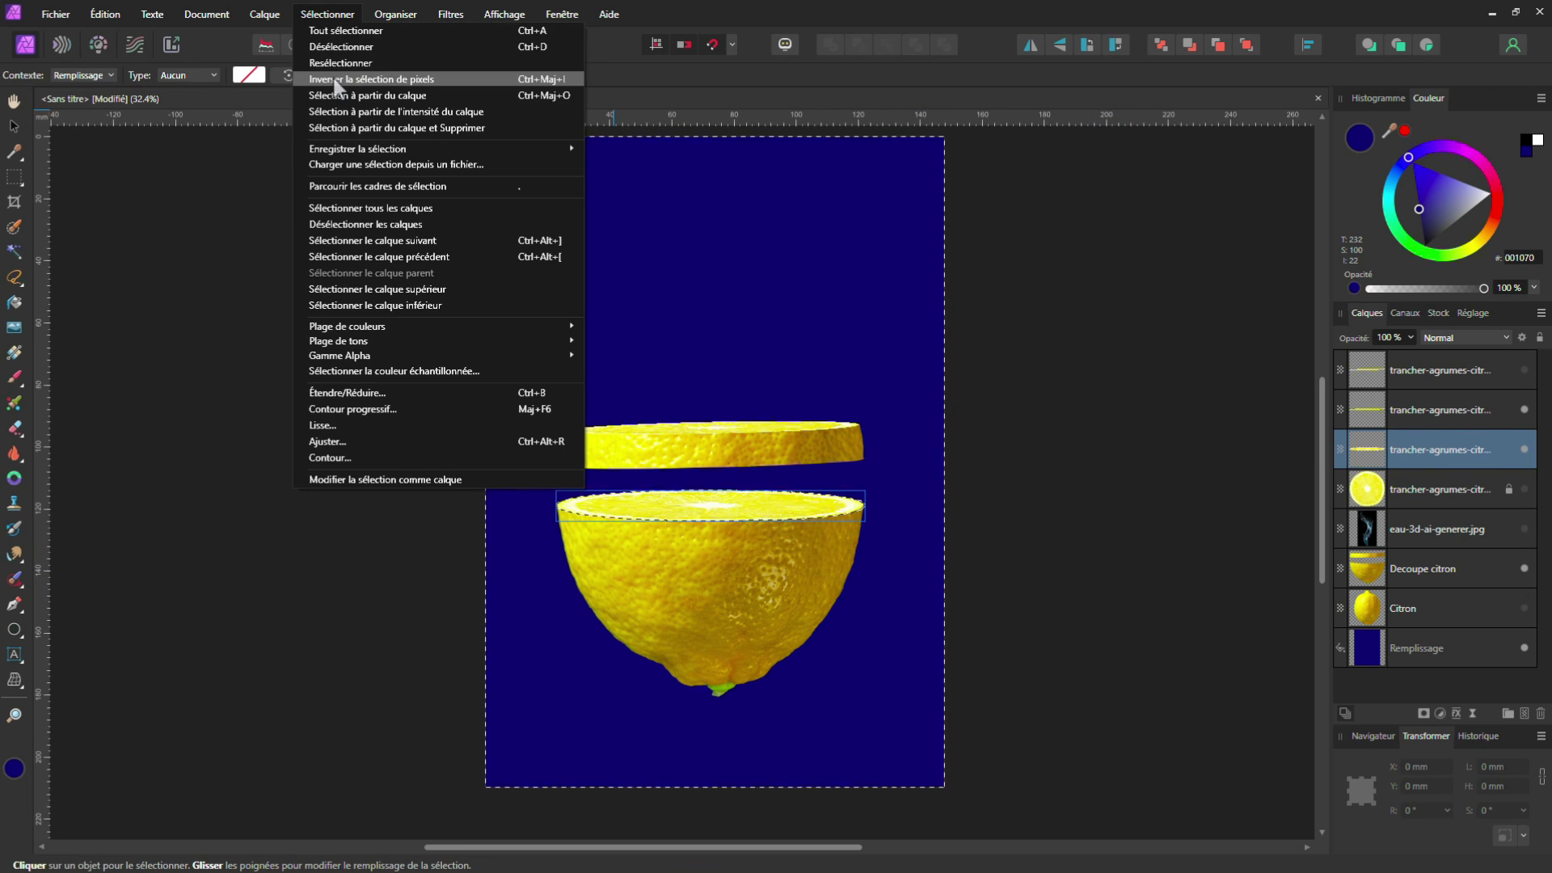
{"action": "left_click", "coordinate": [348, 79]}
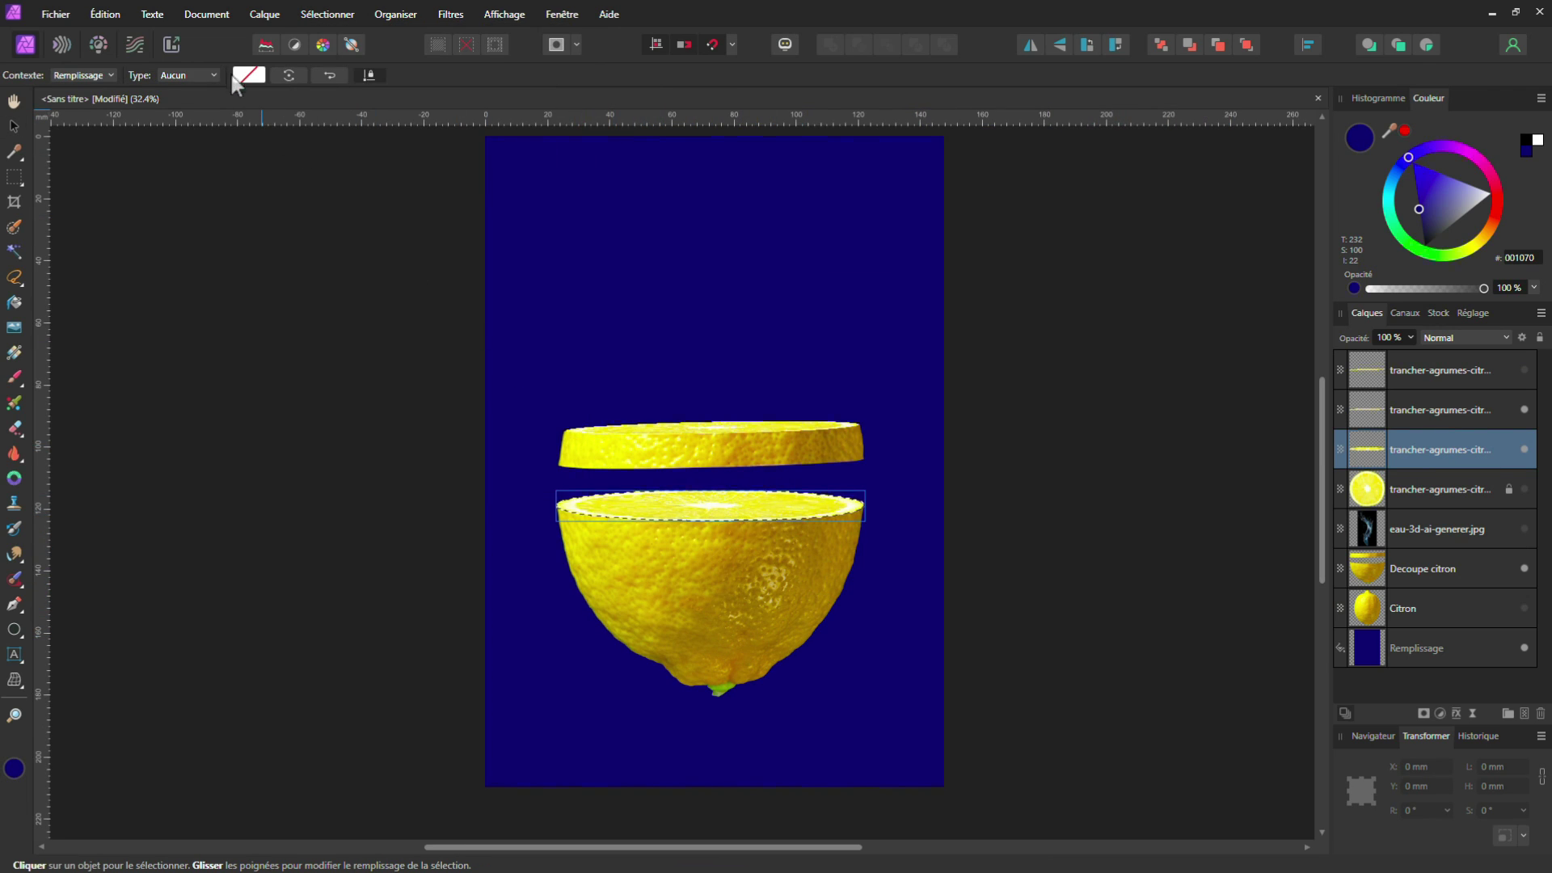
Create a fill layer from the slice-face selection, colour it black and clear the selection
{"action": "left_click", "coordinate": [251, 16]}
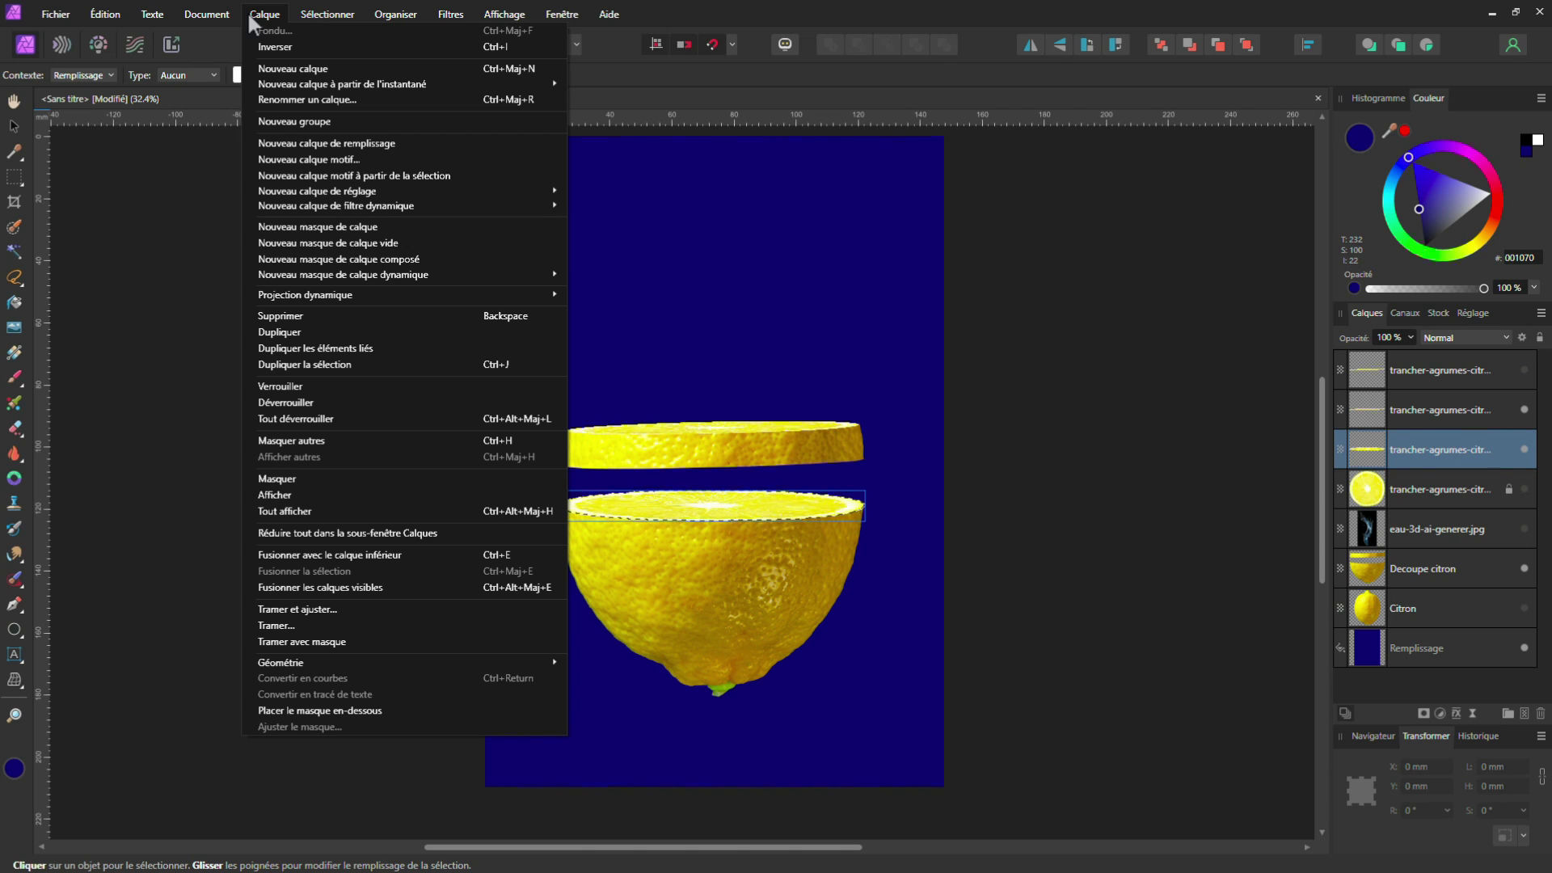
{"action": "left_click", "coordinate": [317, 144]}
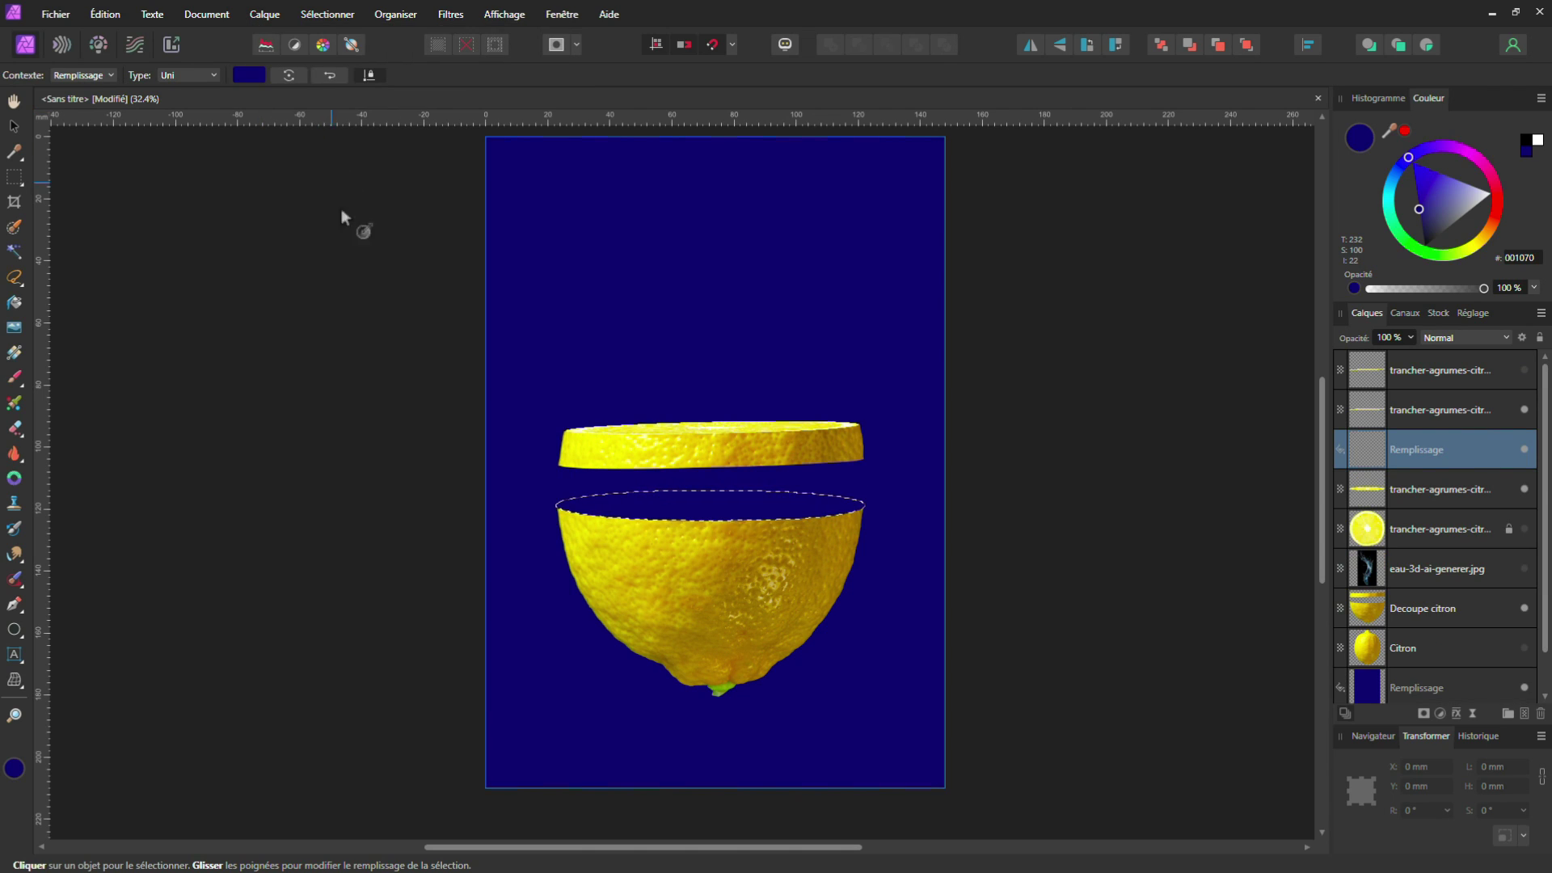
{"action": "left_click", "coordinate": [246, 76]}
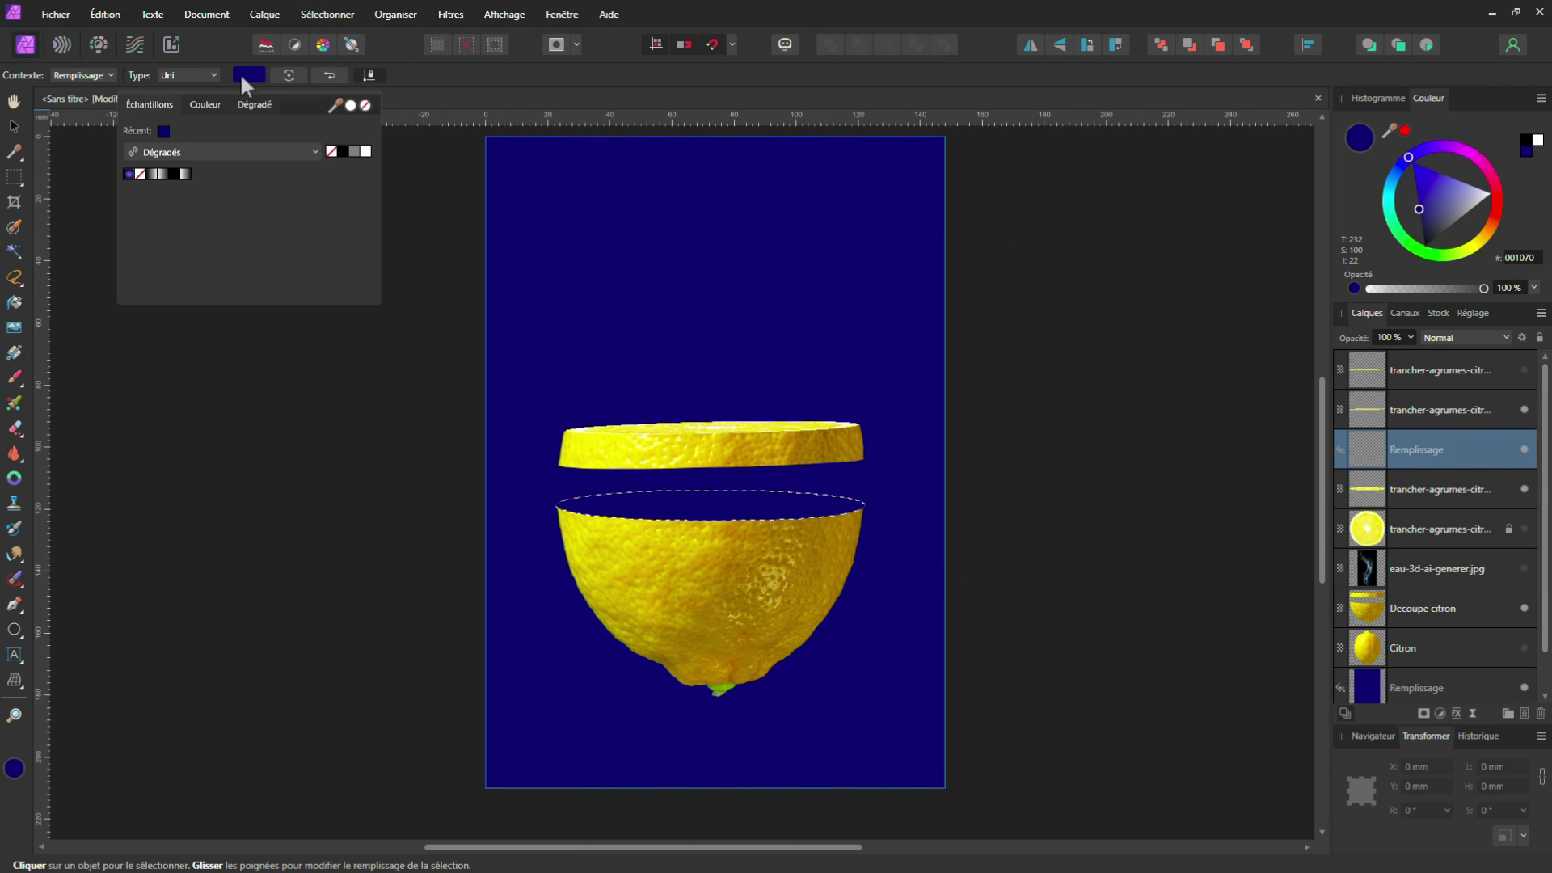
{"action": "left_click", "coordinate": [336, 149]}
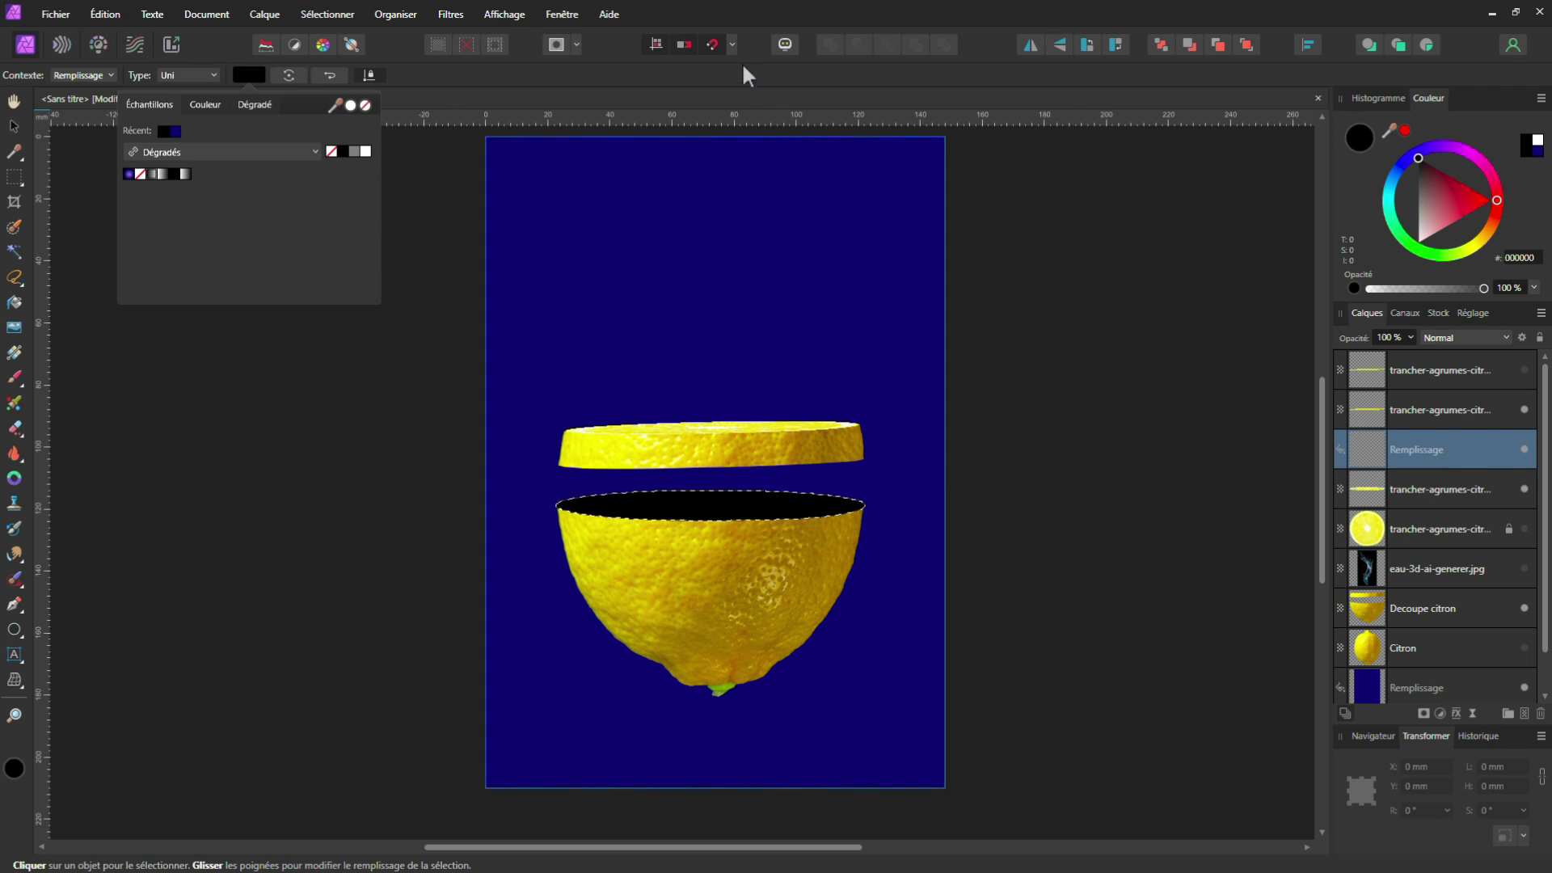
{"action": "left_click", "coordinate": [722, 14]}
{"action": "key", "text": "ctrl+d"}
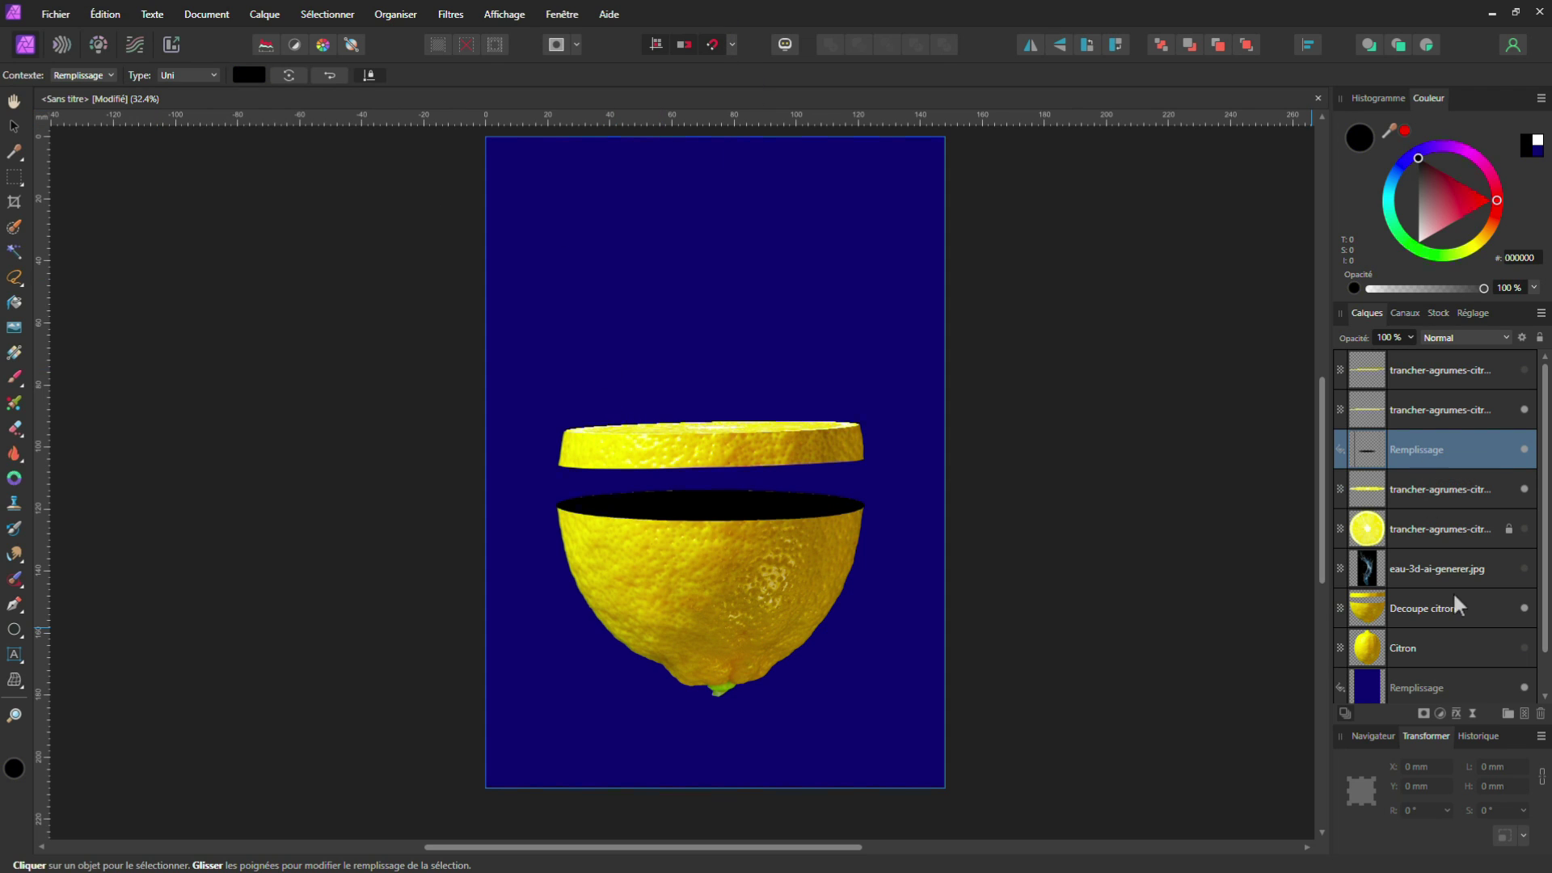
Add a live Gaussian blur with a 30.5 px radius to the black fill layer and reselect that layer
{"action": "left_click", "coordinate": [1473, 714]}
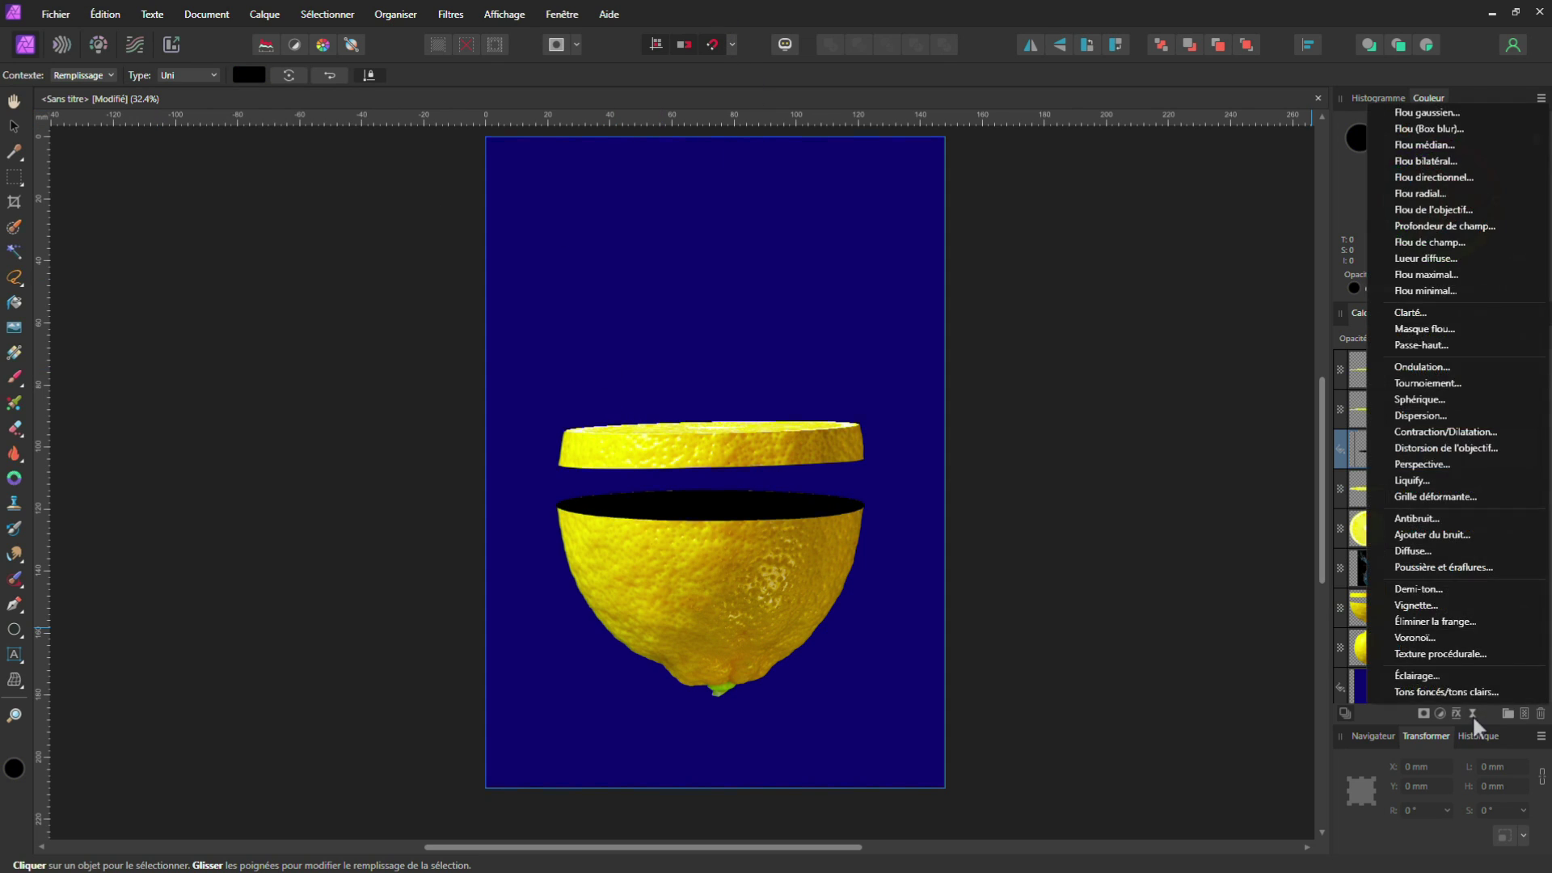
{"action": "left_click", "coordinate": [1473, 110]}
{"action": "left_click_drag", "start_coordinate": [1084, 773], "coordinate": [1157, 776]}
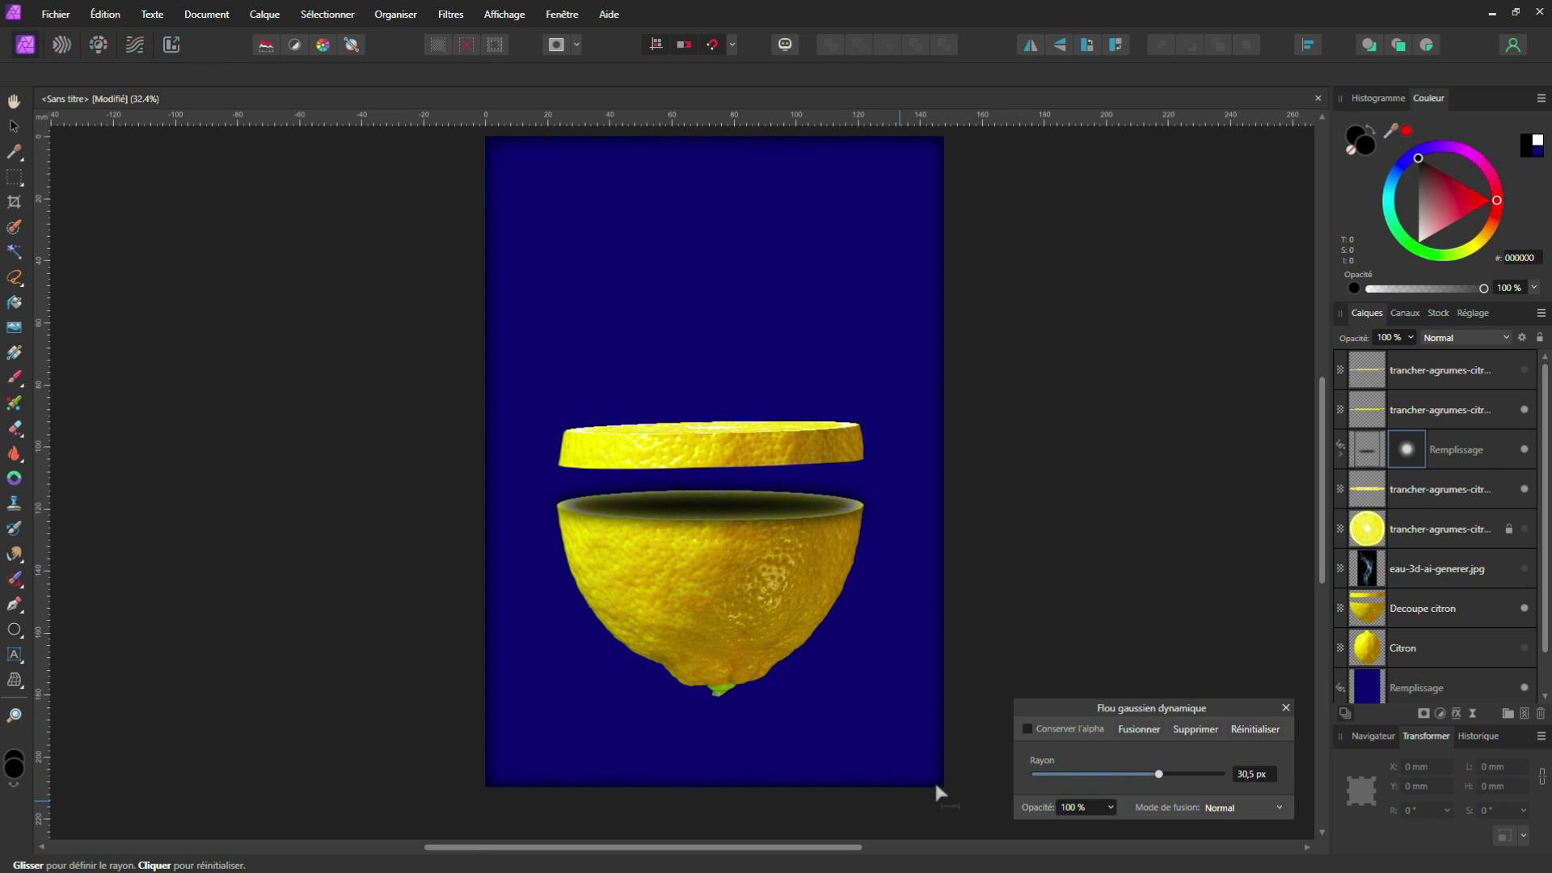
{"action": "left_click", "coordinate": [1286, 706]}
{"action": "left_click", "coordinate": [1371, 444]}
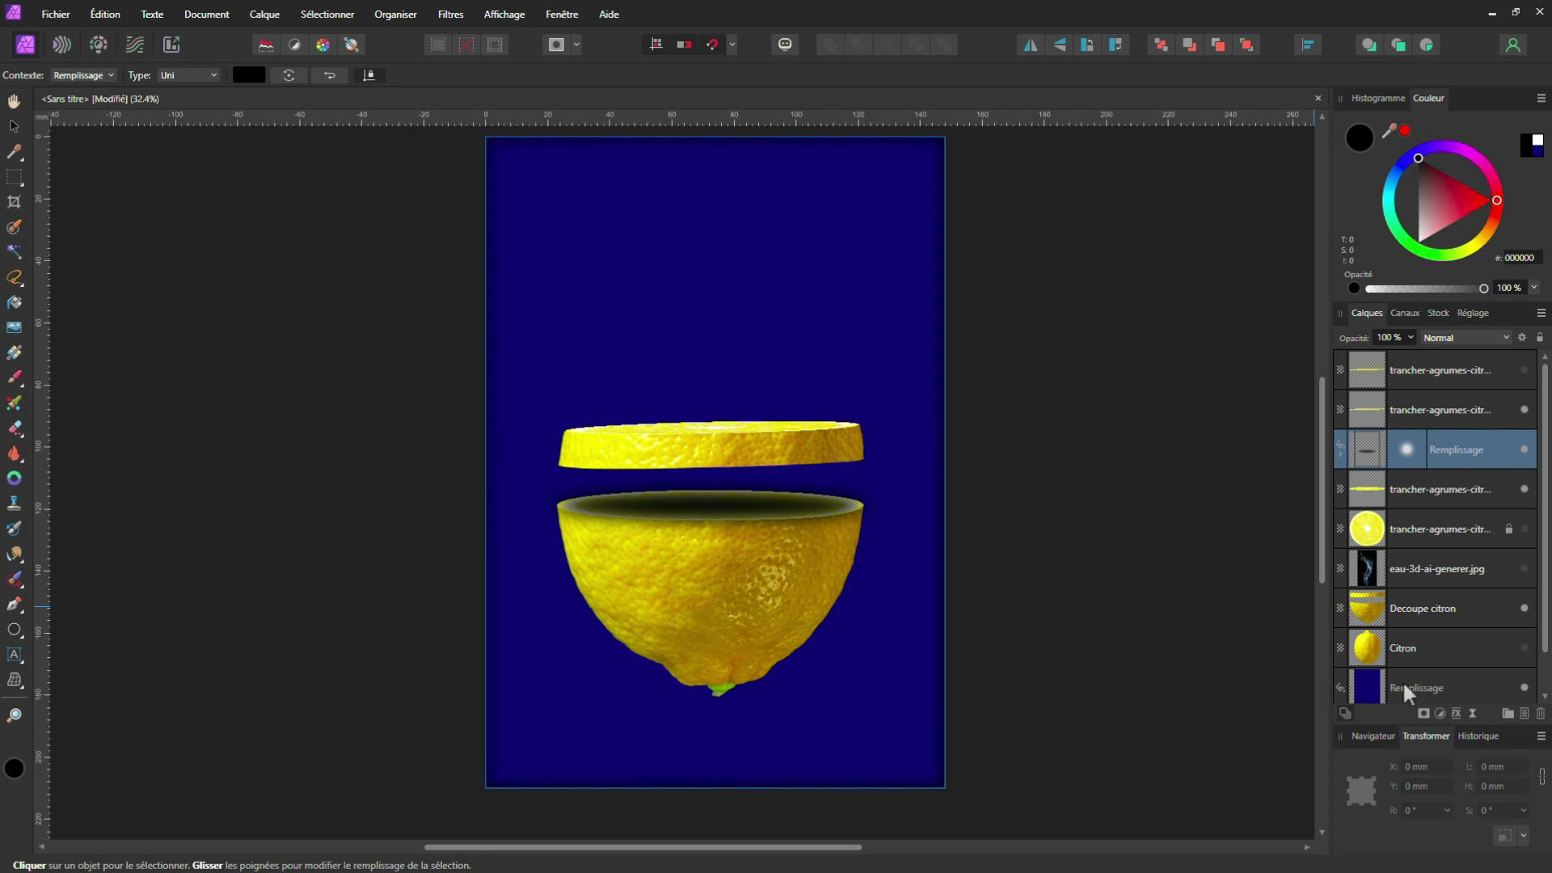
Add a mask to the black fill layer and set the Paint Brush to 310.1 px width, 100% opacity and 2% hardness
{"action": "left_click", "coordinate": [1425, 712]}
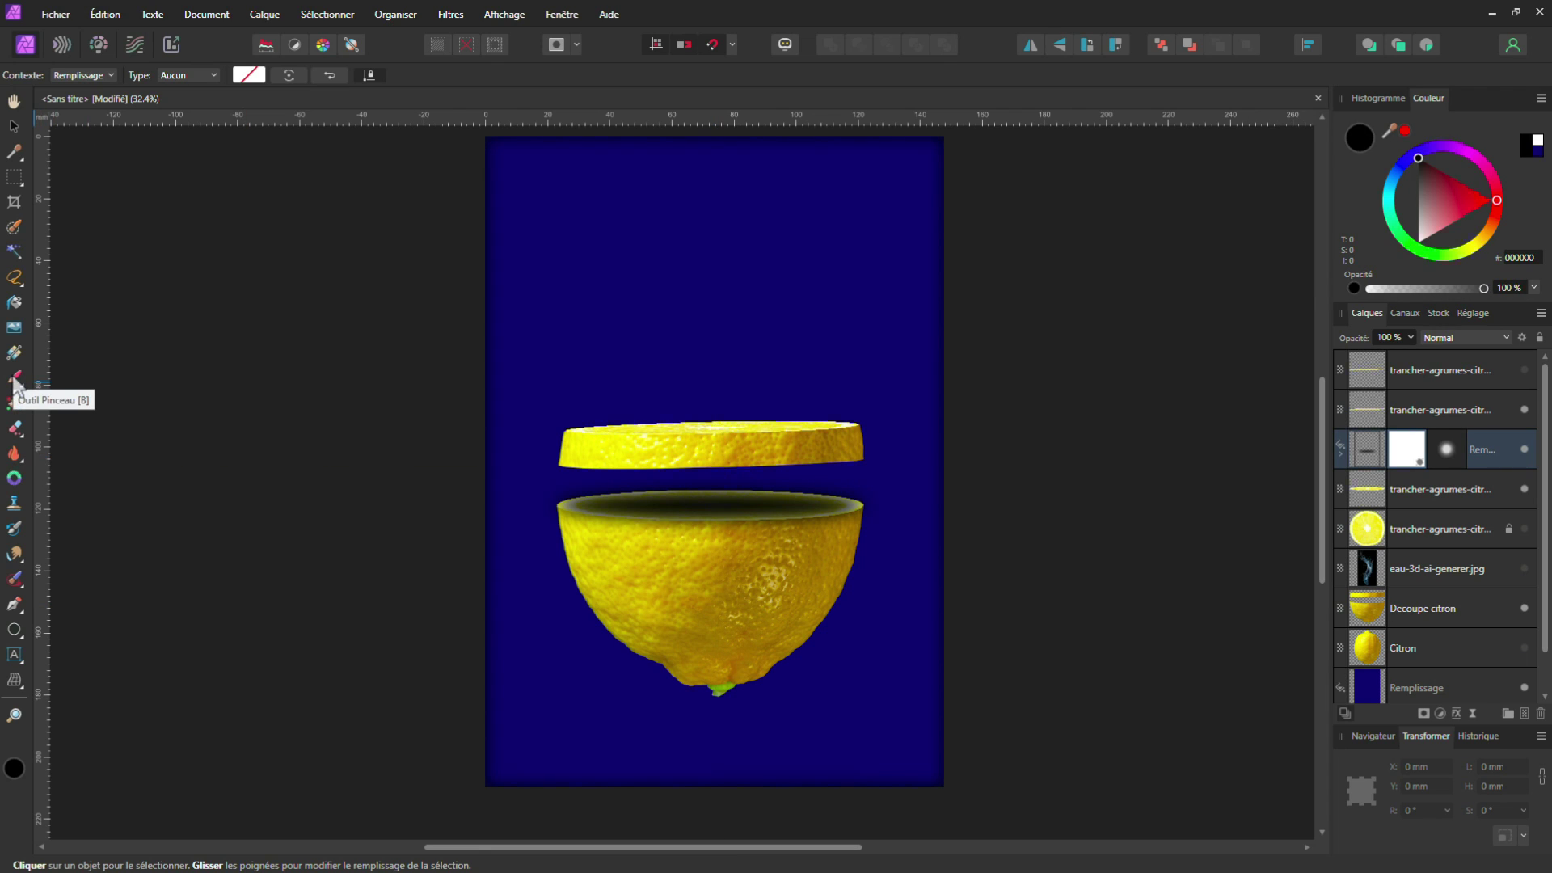
{"action": "key", "text": "b"}
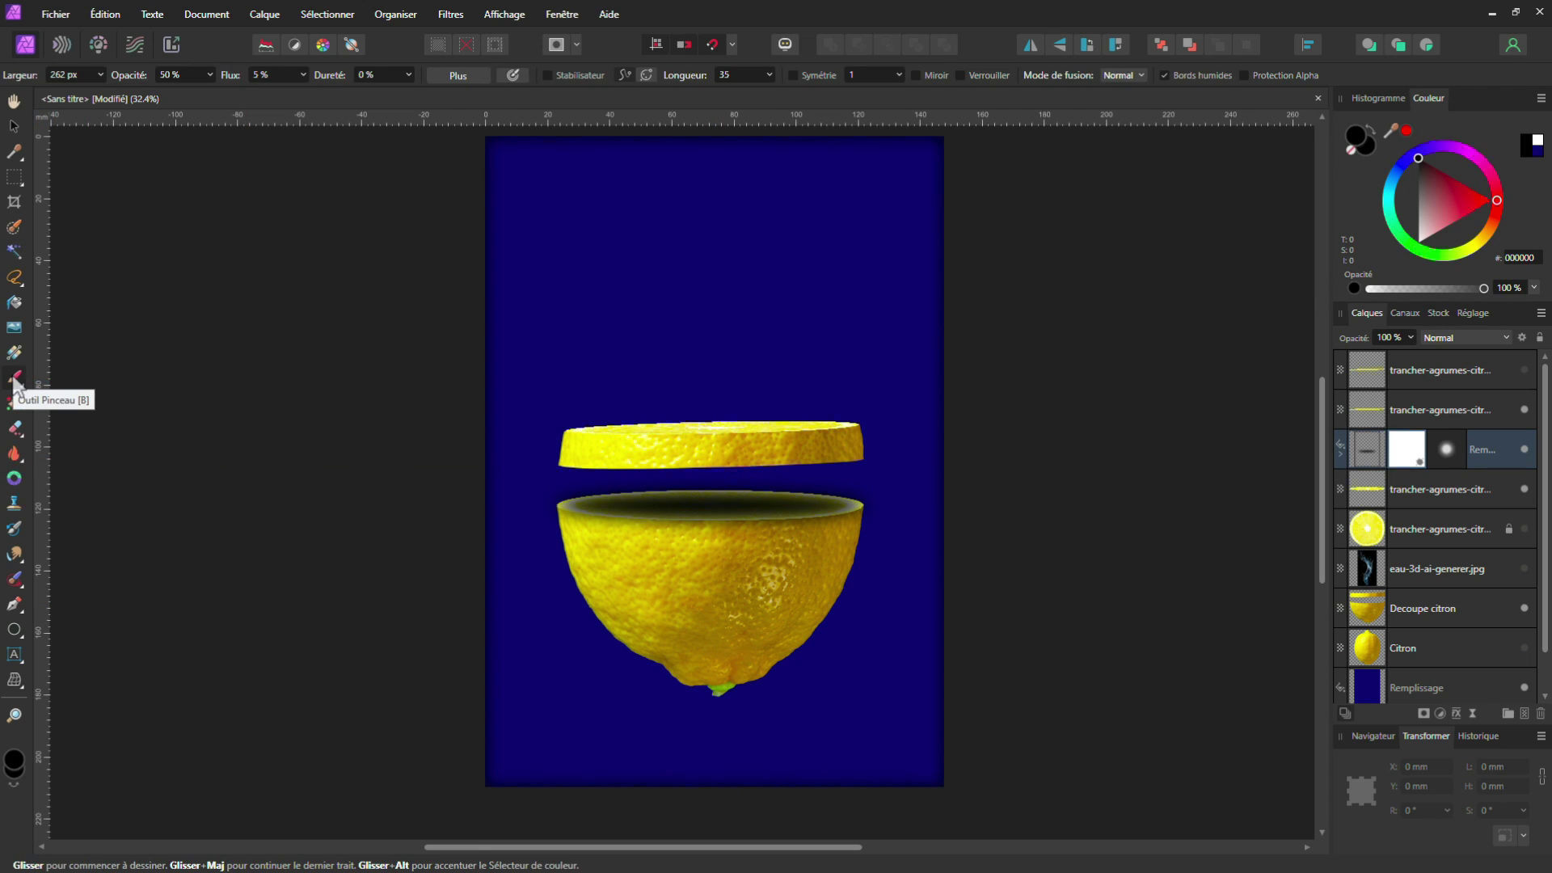
{"action": "left_click", "coordinate": [97, 74]}
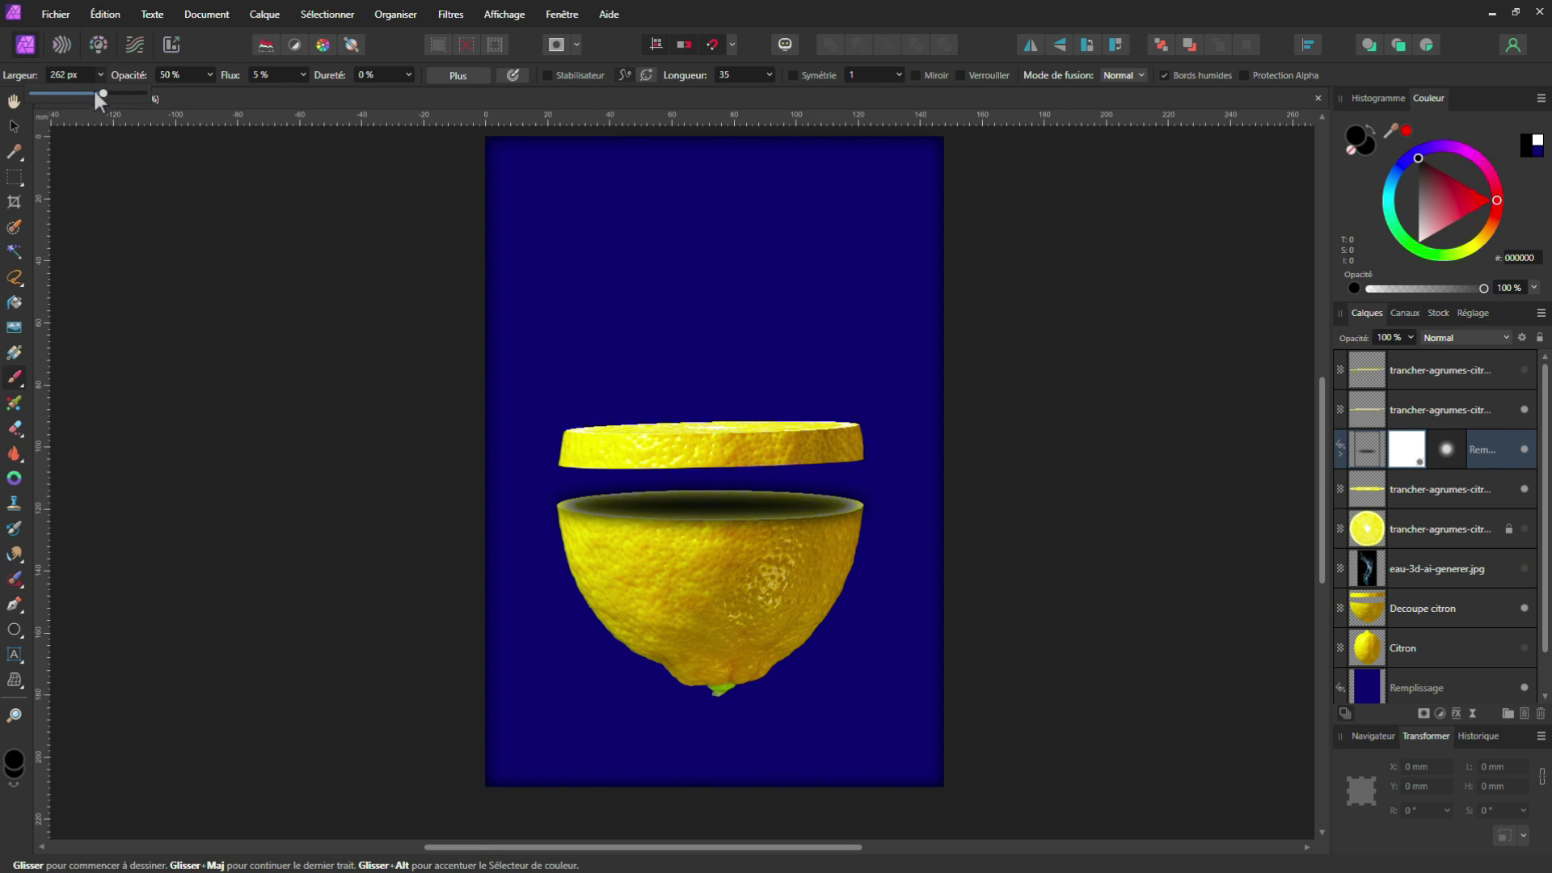
{"action": "left_click", "coordinate": [178, 75]}
{"action": "left_click_drag", "start_coordinate": [211, 74], "coordinate": [296, 89]}
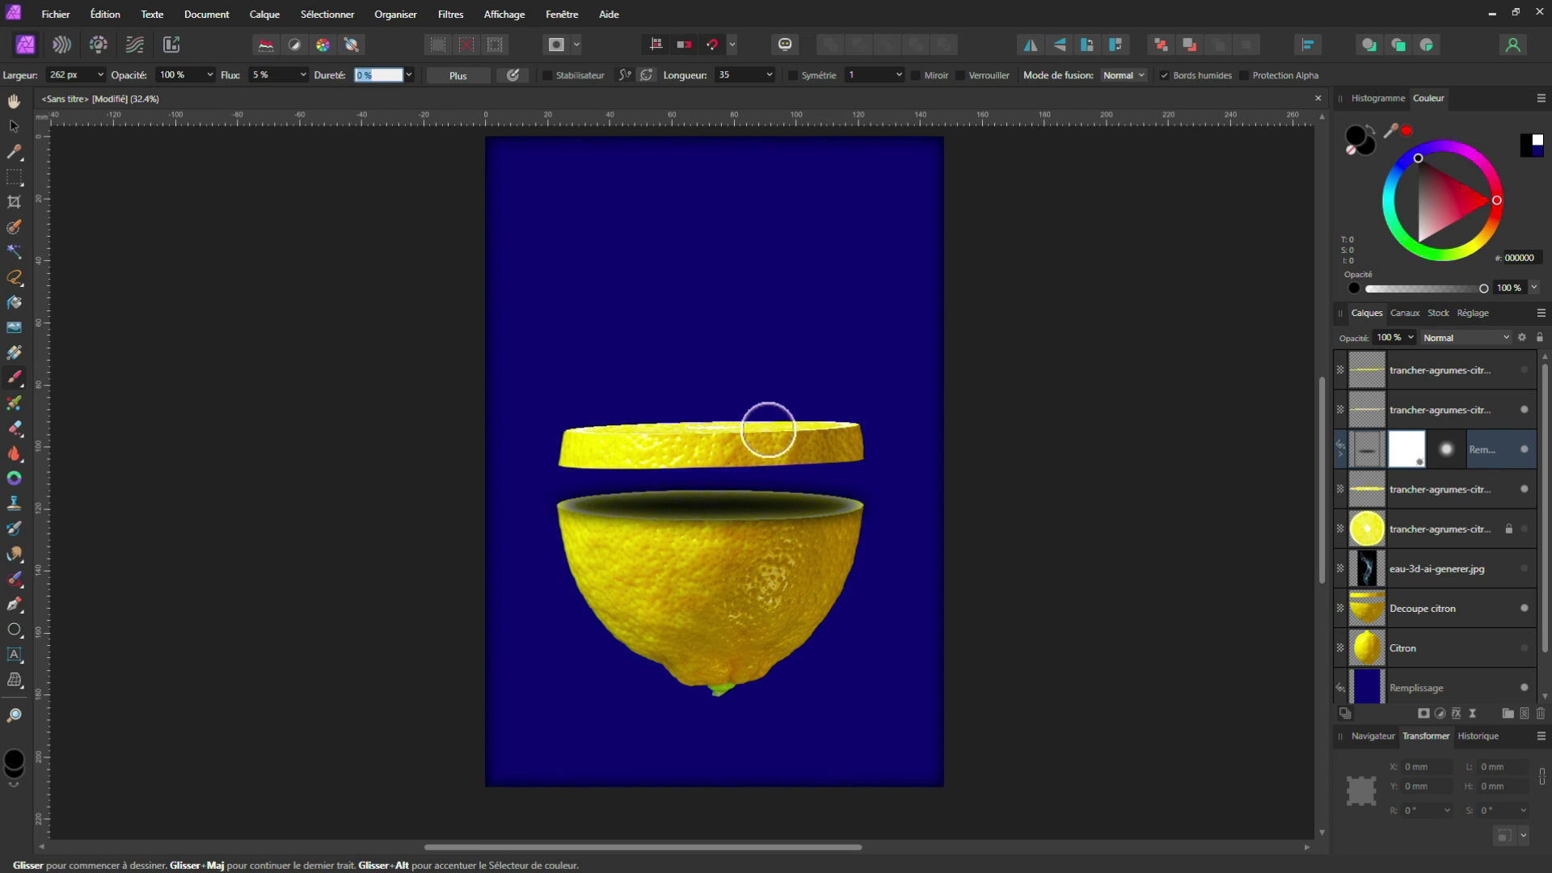
{"action": "left_click", "coordinate": [1538, 141]}
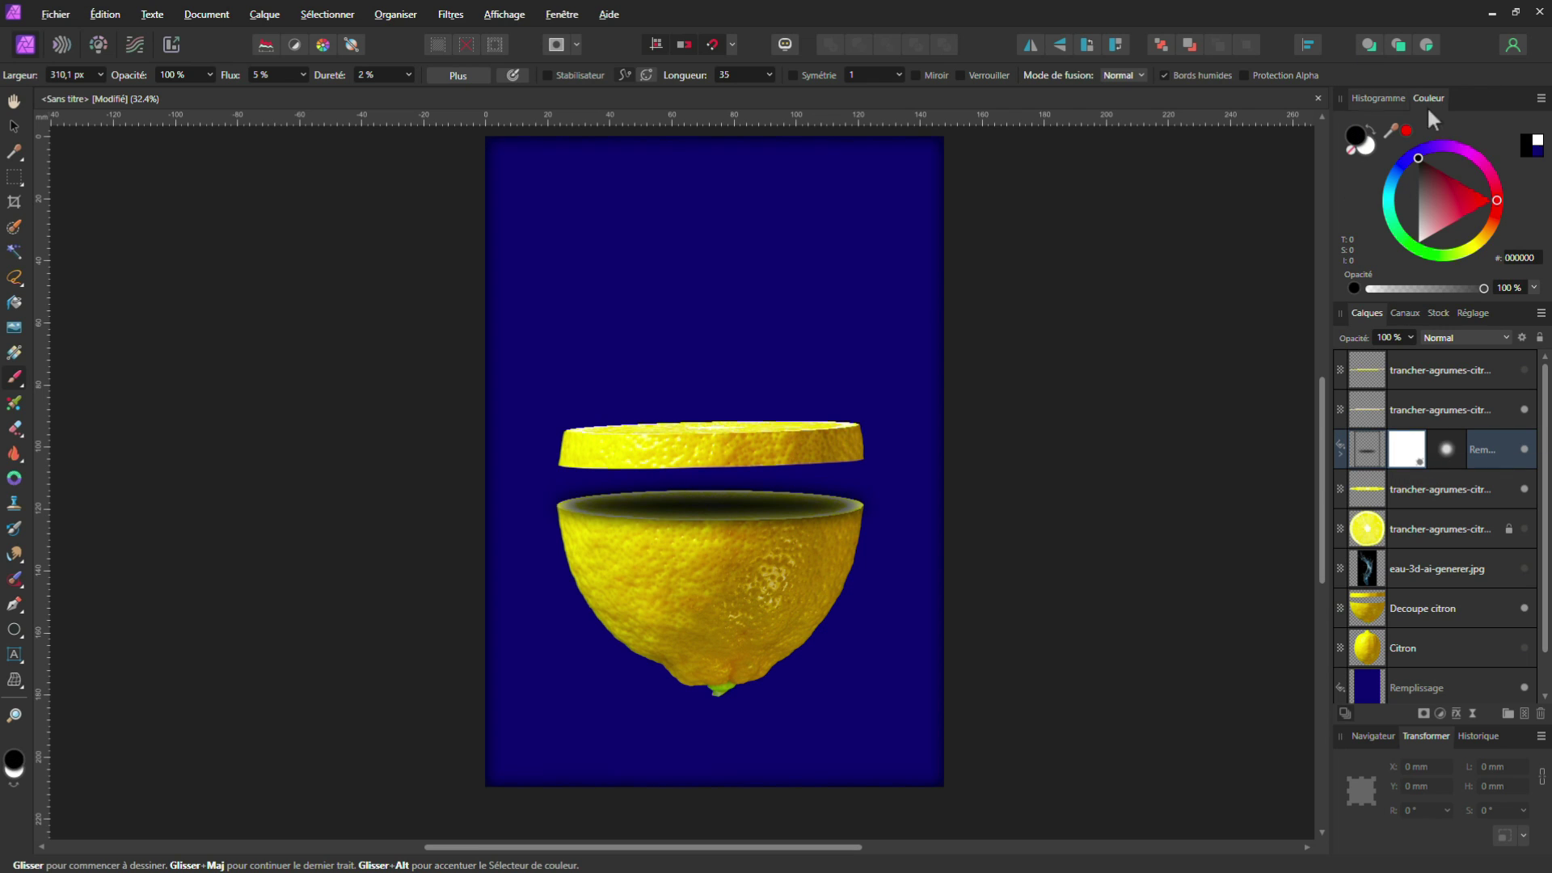
Paint black on the fill layer's mask in straight strokes along the page borders to remove the blurred dark edges
{"action": "key", "text": "shift"}
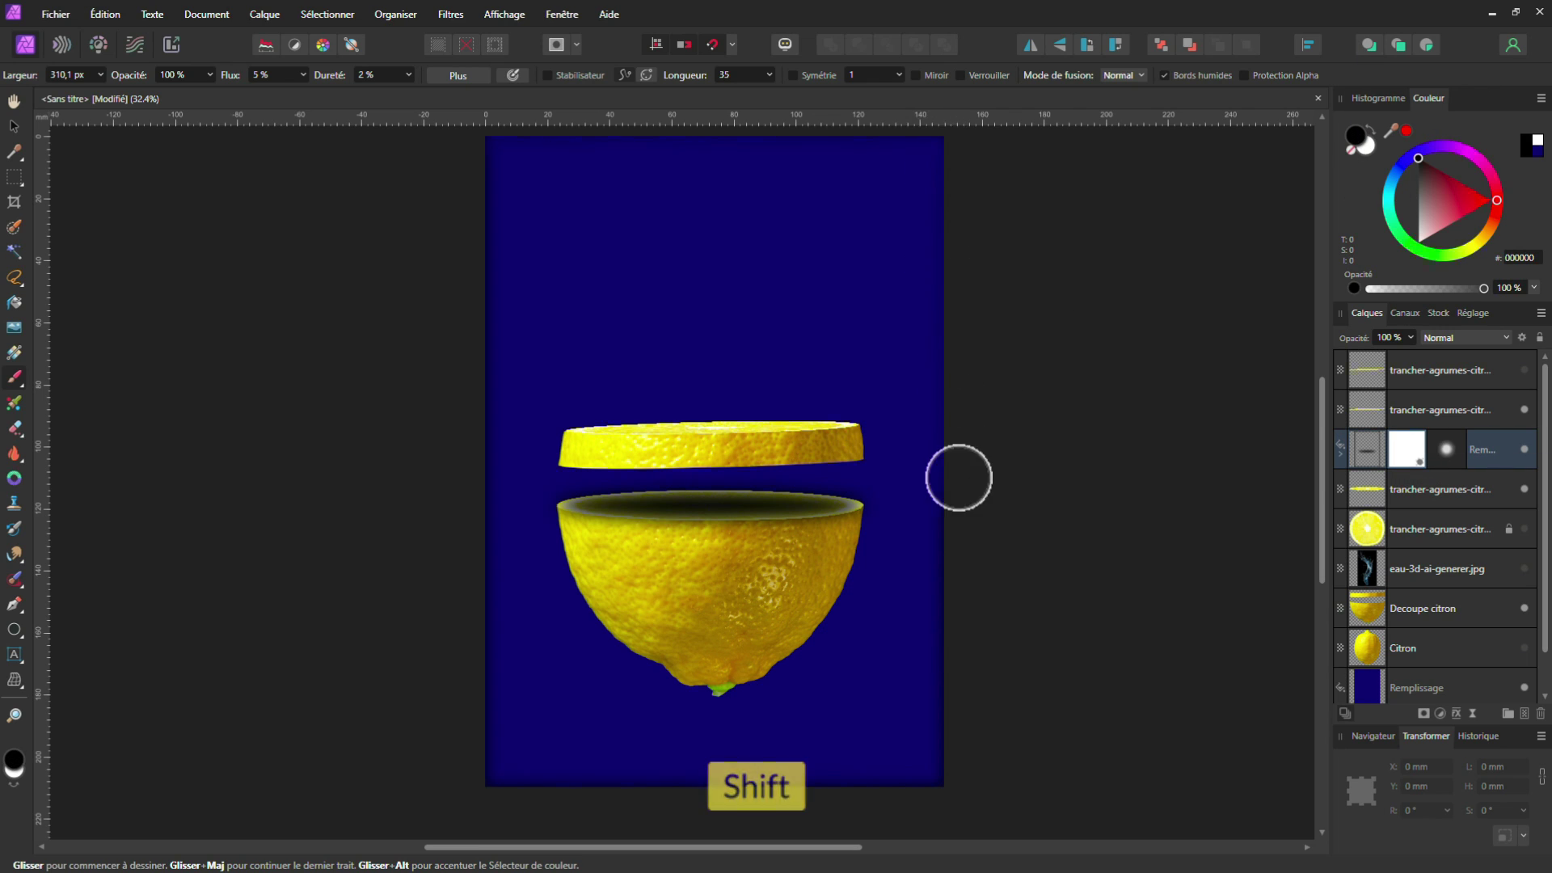
{"action": "left_click", "coordinate": [948, 781], "text": "shift"}
{"action": "left_click", "coordinate": [442, 783], "text": "shift"}
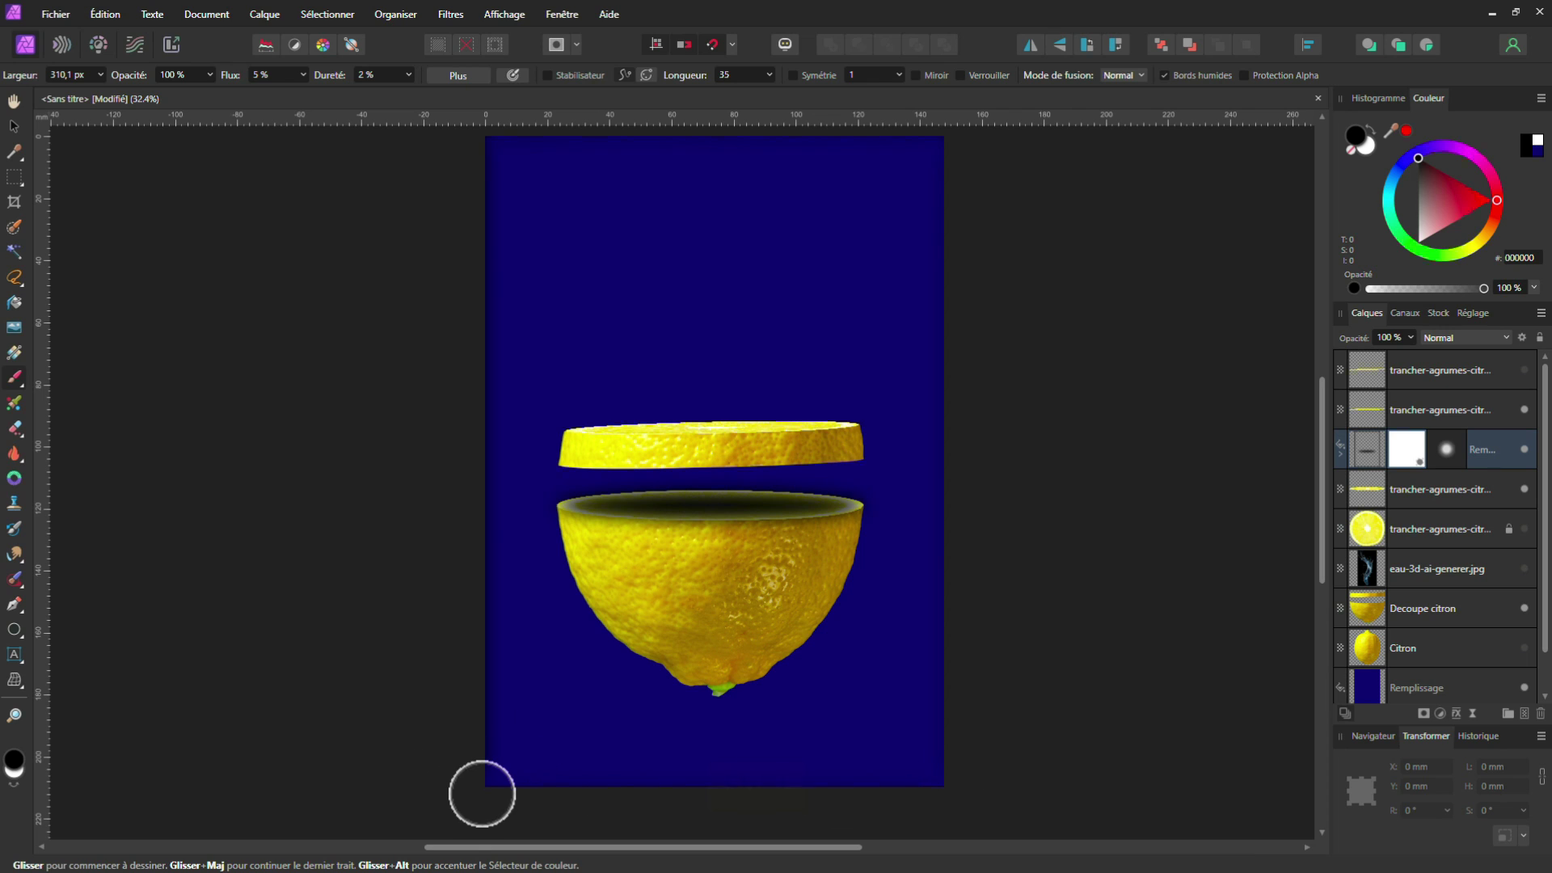
{"action": "left_click", "coordinate": [458, 139], "text": "shift"}
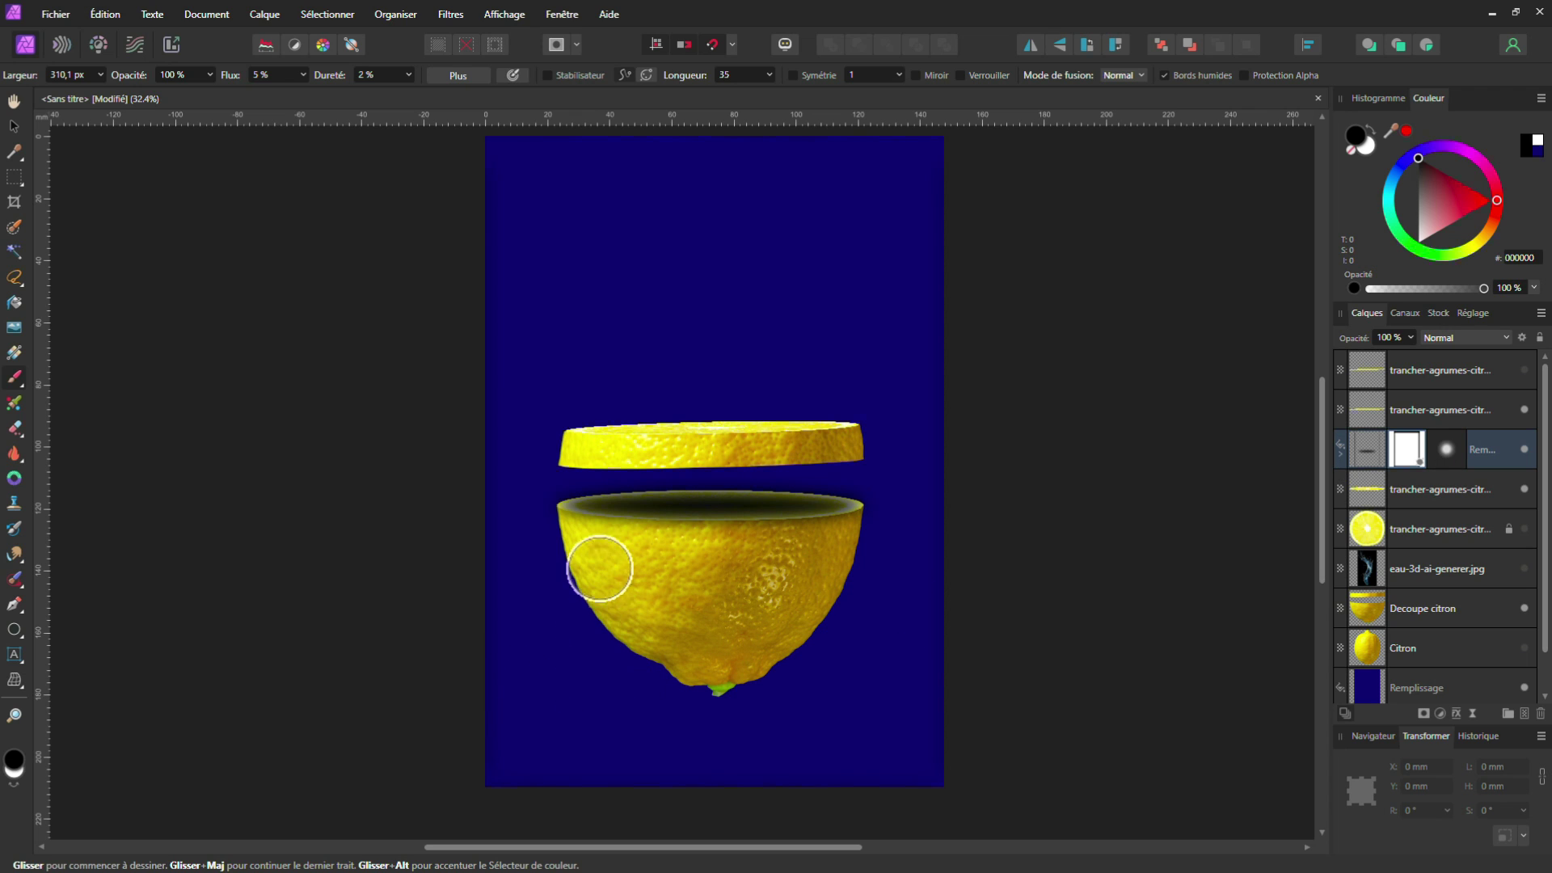
Mask the shadow spilling past the lower cut face with a 59.1 px brush and set the shadow layer's opacity to 61%
{"action": "scroll", "coordinate": [595, 558], "scroll_direction": "up", "scroll_amount": 2, "text": "ctrl"}
{"action": "scroll", "coordinate": [809, 595], "scroll_direction": "up", "scroll_amount": 2, "text": "ctrl"}
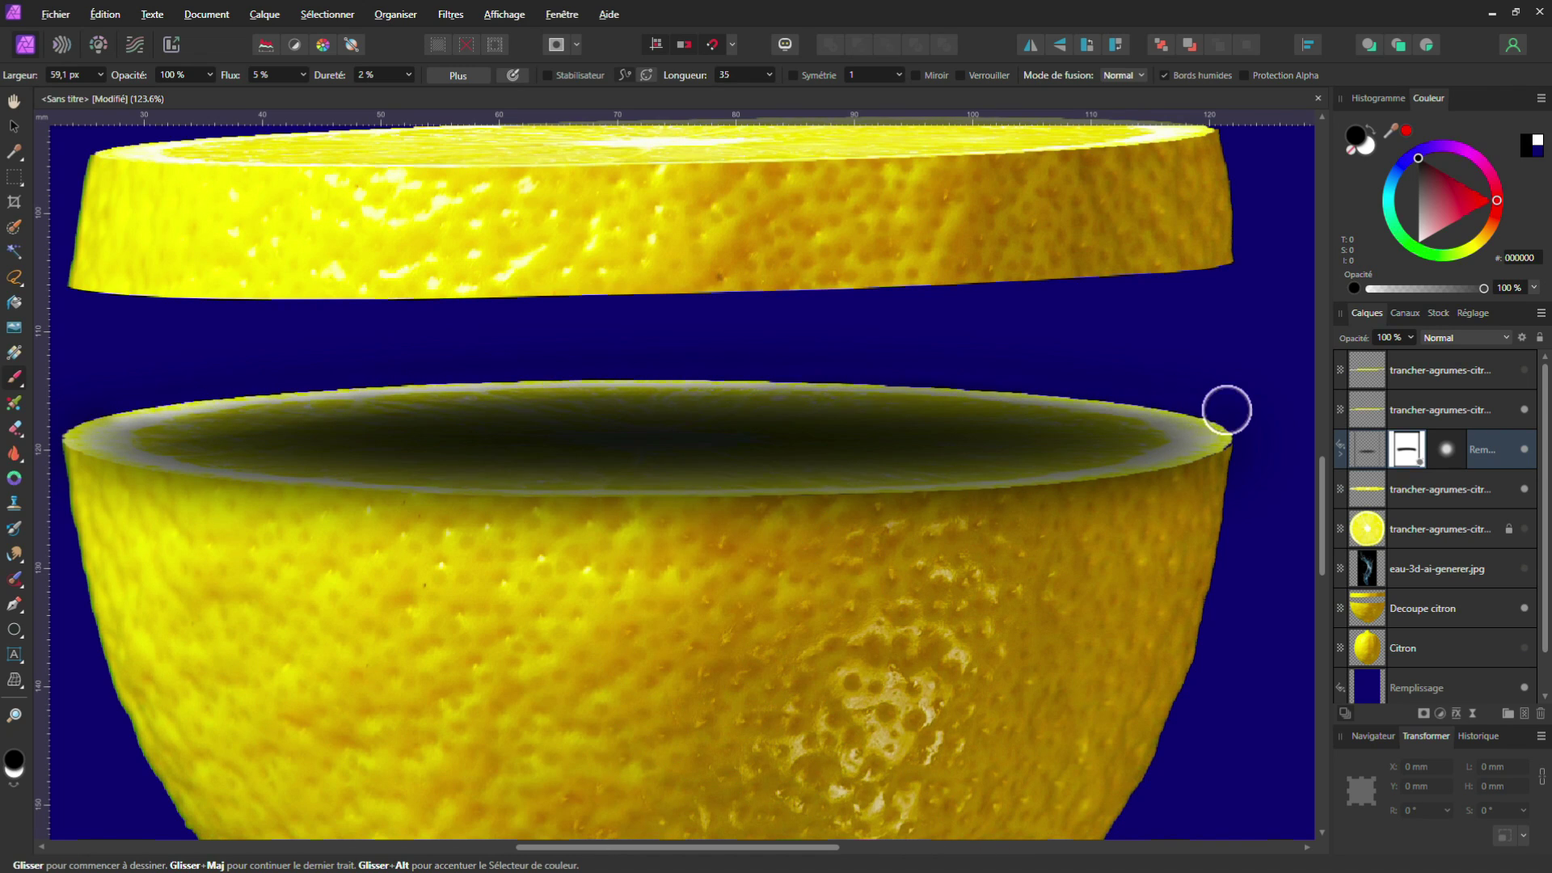
{"action": "left_click", "coordinate": [1411, 337]}
{"action": "left_click_drag", "start_coordinate": [1405, 355], "coordinate": [1366, 361]}
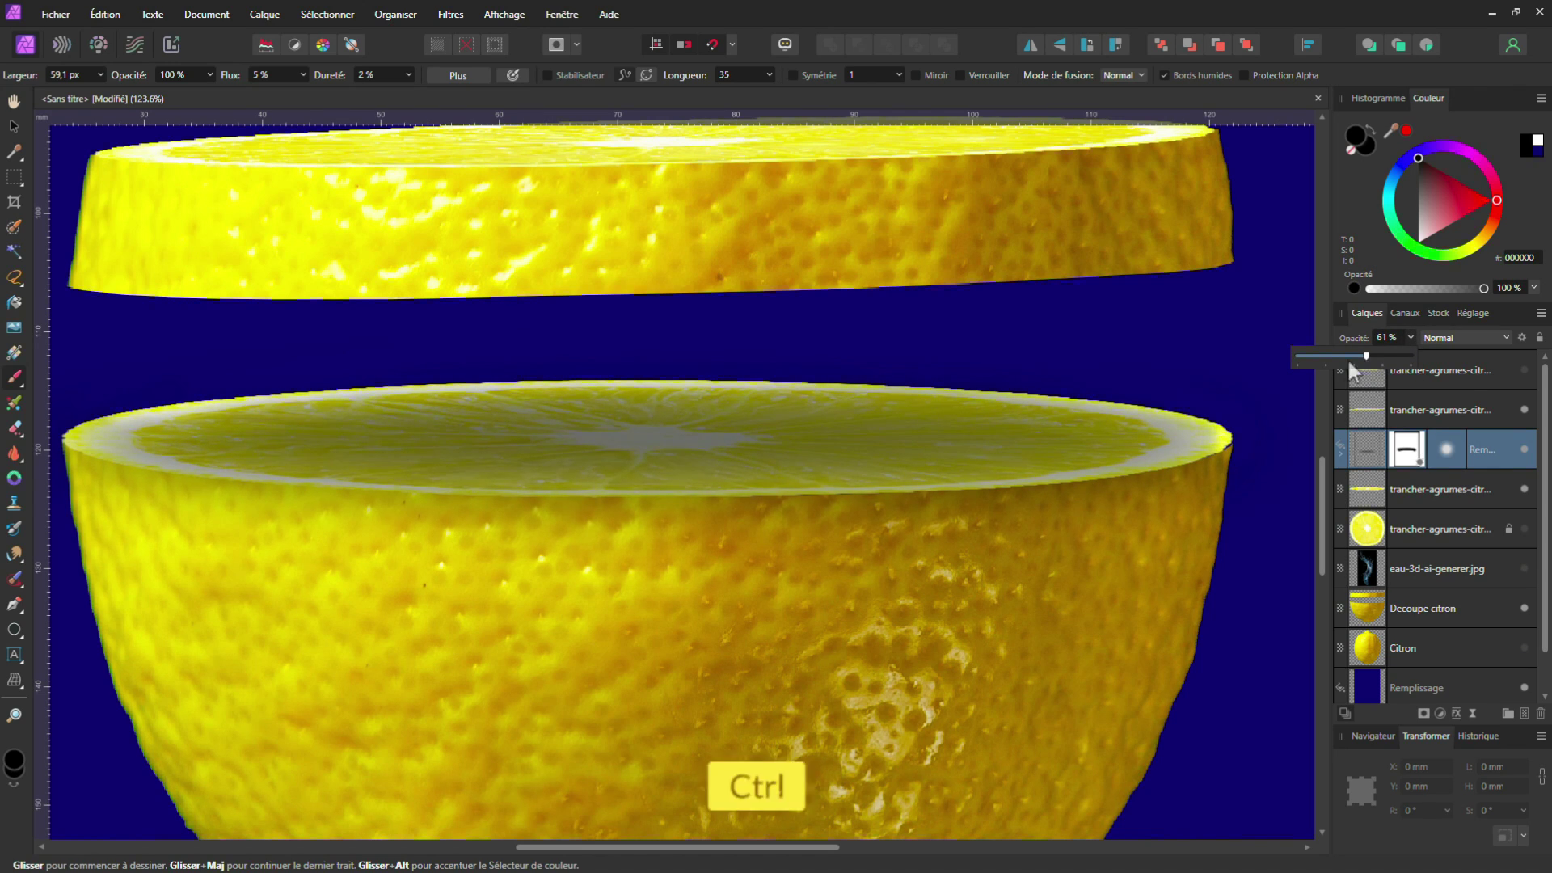
Show the water splash layer and move it to the top of the layer stack
{"action": "scroll", "coordinate": [861, 409], "scroll_direction": "down", "scroll_amount": 6, "text": "ctrl"}
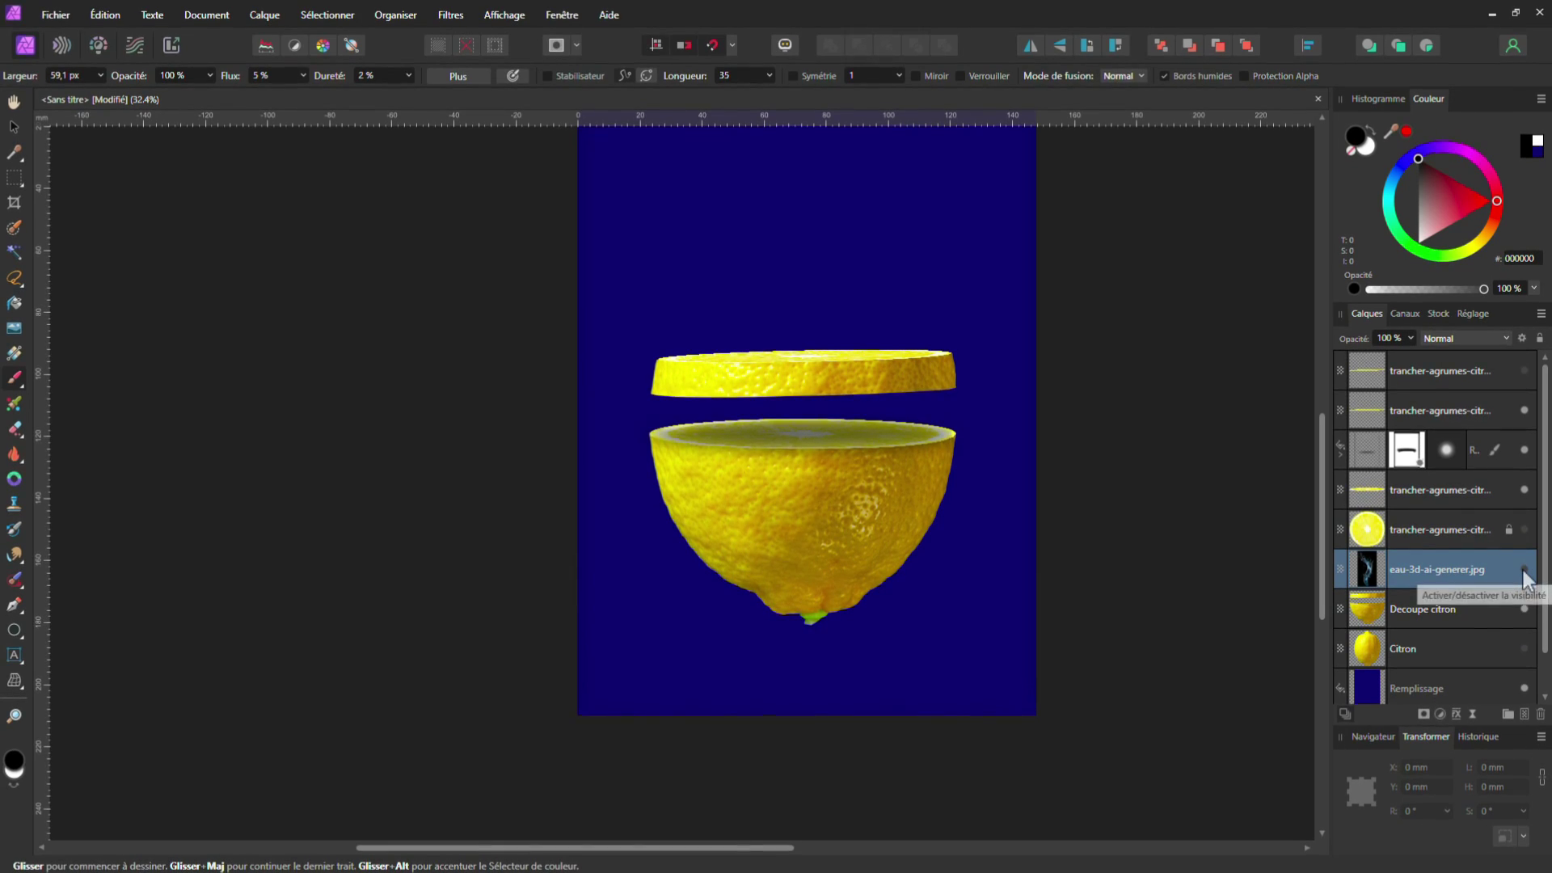
{"action": "left_click", "coordinate": [1524, 570]}
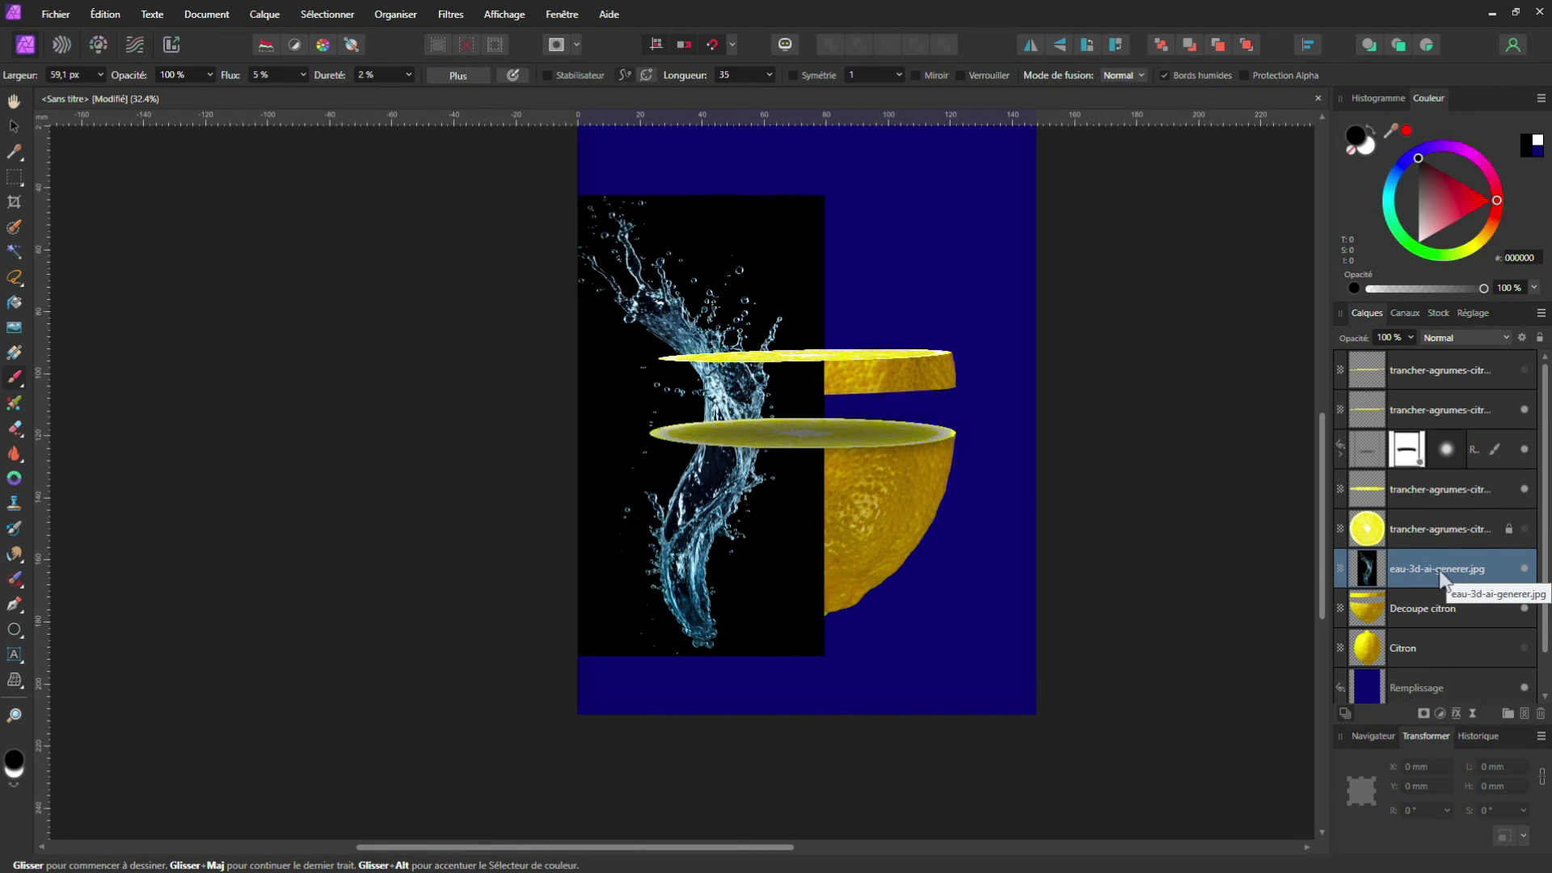
{"action": "left_click_drag", "start_coordinate": [1438, 579], "coordinate": [1428, 358]}
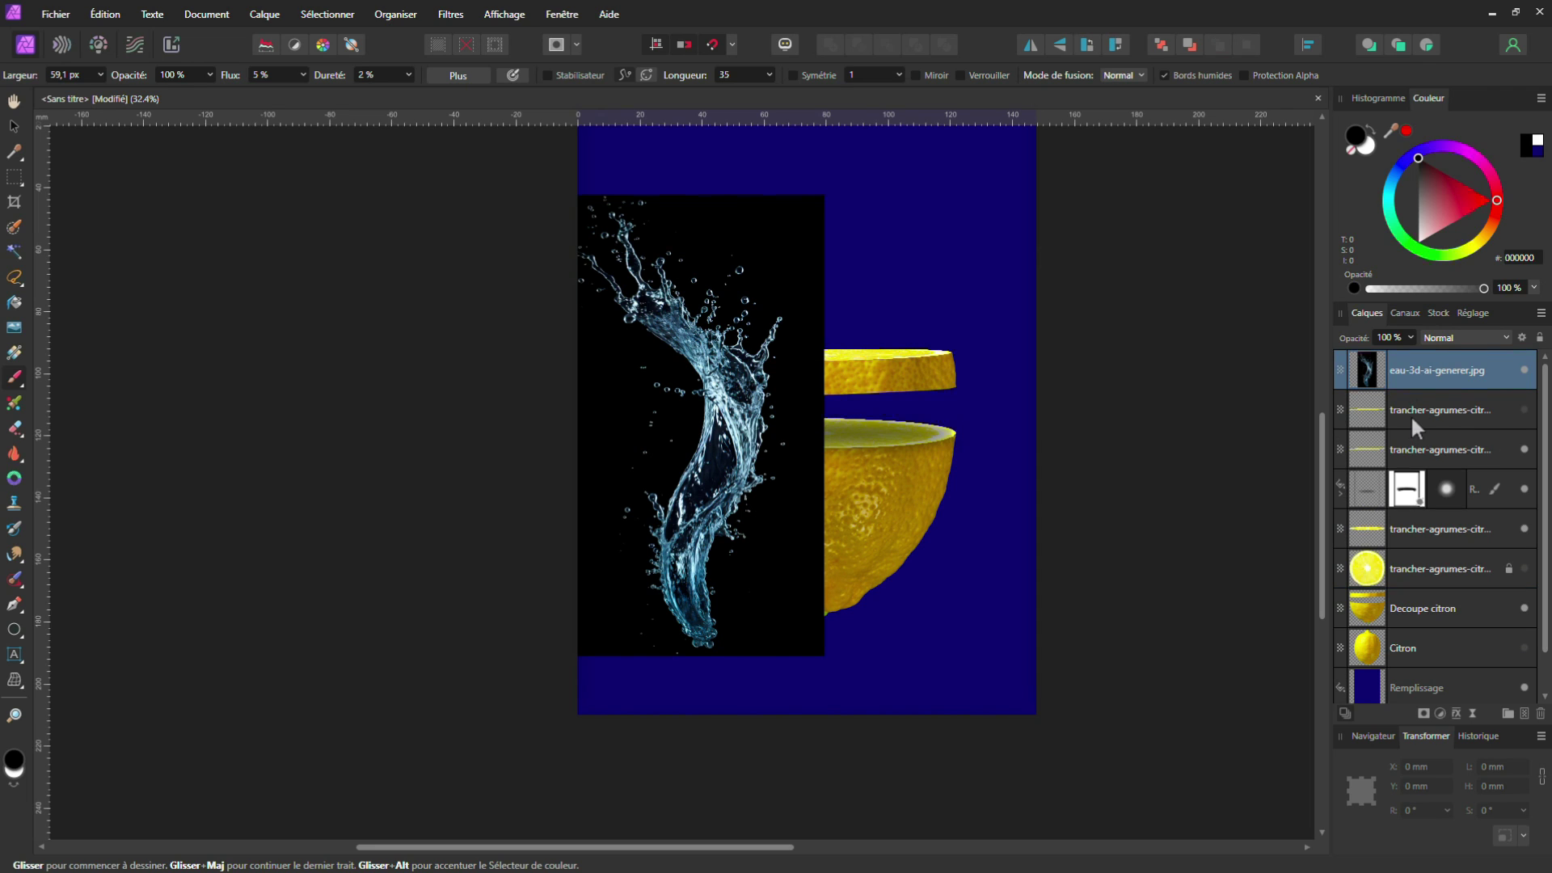
Enlarge the water splash to about 105.4 × 197 mm and position it over the lemon at about X 19.8, Y 28 mm
{"action": "left_click", "coordinate": [14, 126]}
{"action": "left_click_drag", "start_coordinate": [824, 656], "coordinate": [859, 682]}
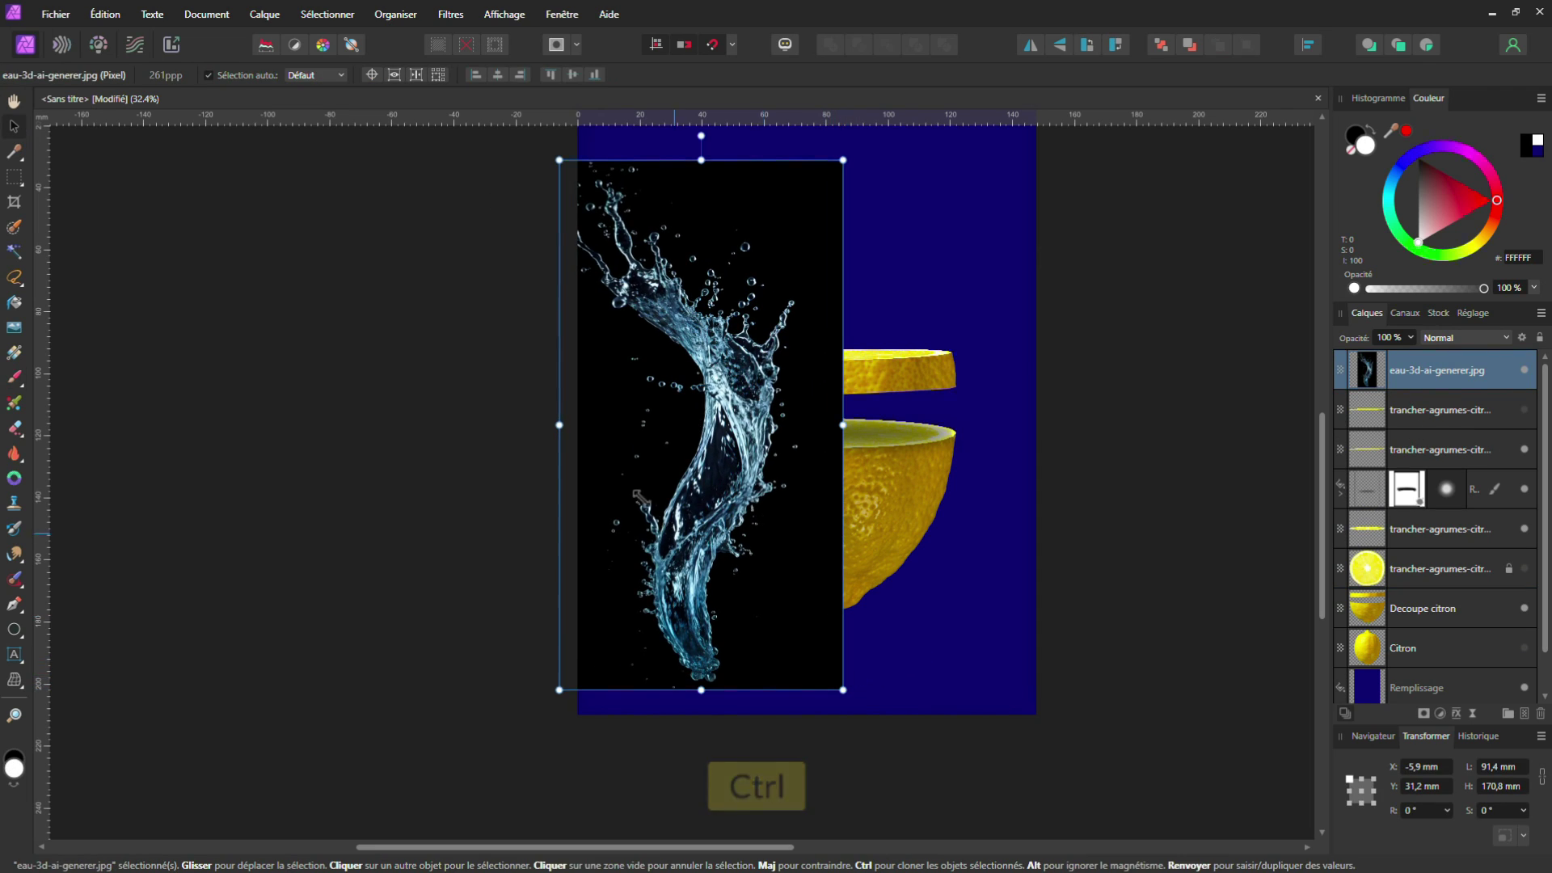
{"action": "left_click_drag", "start_coordinate": [663, 506], "coordinate": [760, 517]}
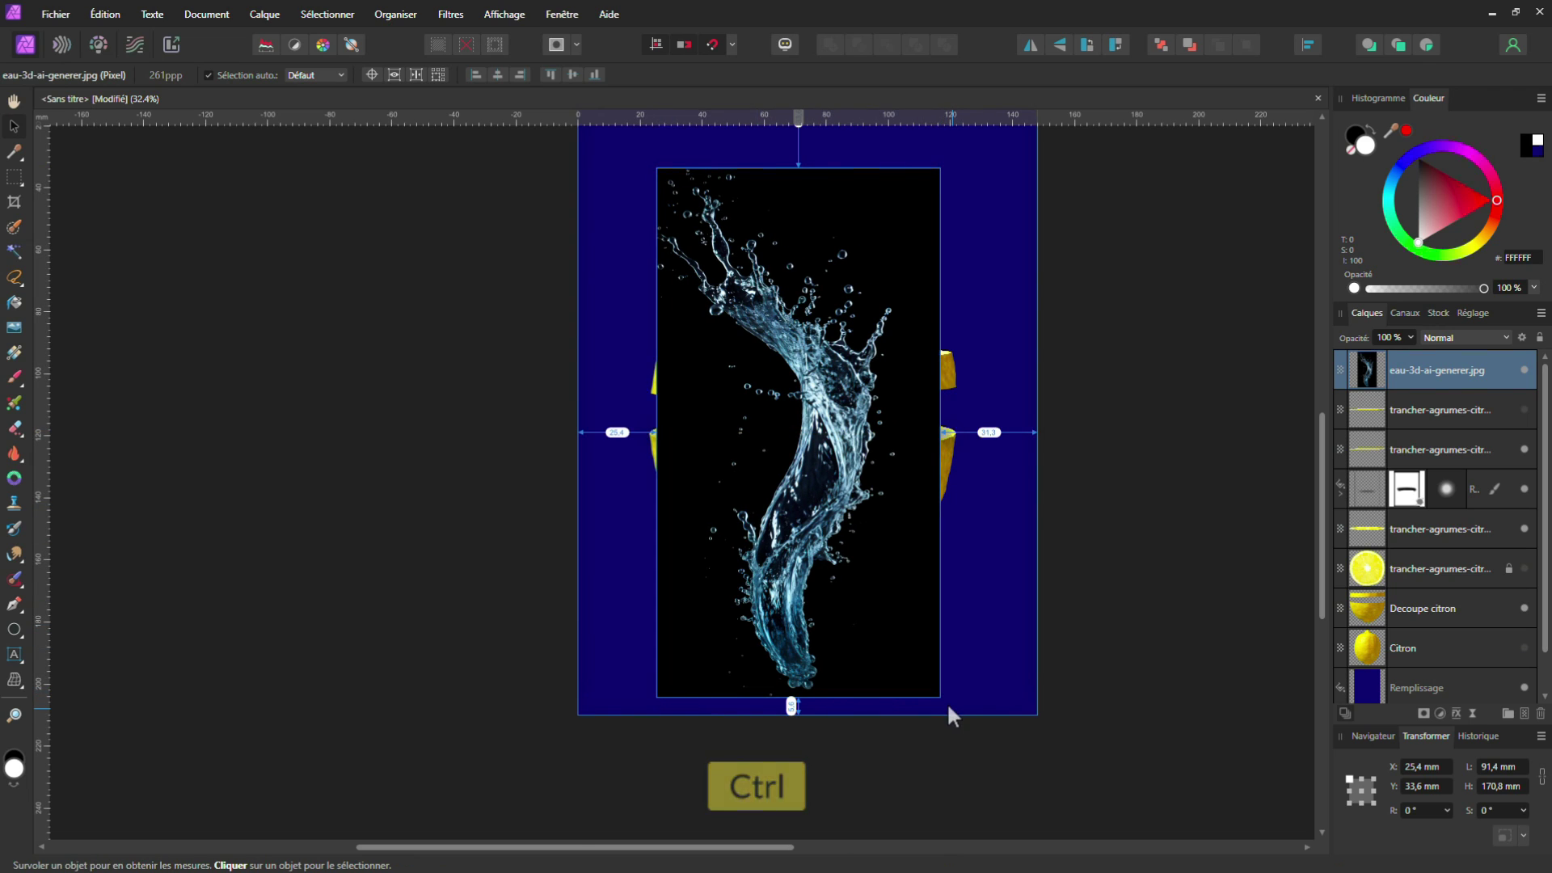
{"action": "left_click_drag", "start_coordinate": [942, 697], "coordinate": [977, 728]}
{"action": "left_click_drag", "start_coordinate": [841, 509], "coordinate": [846, 532]}
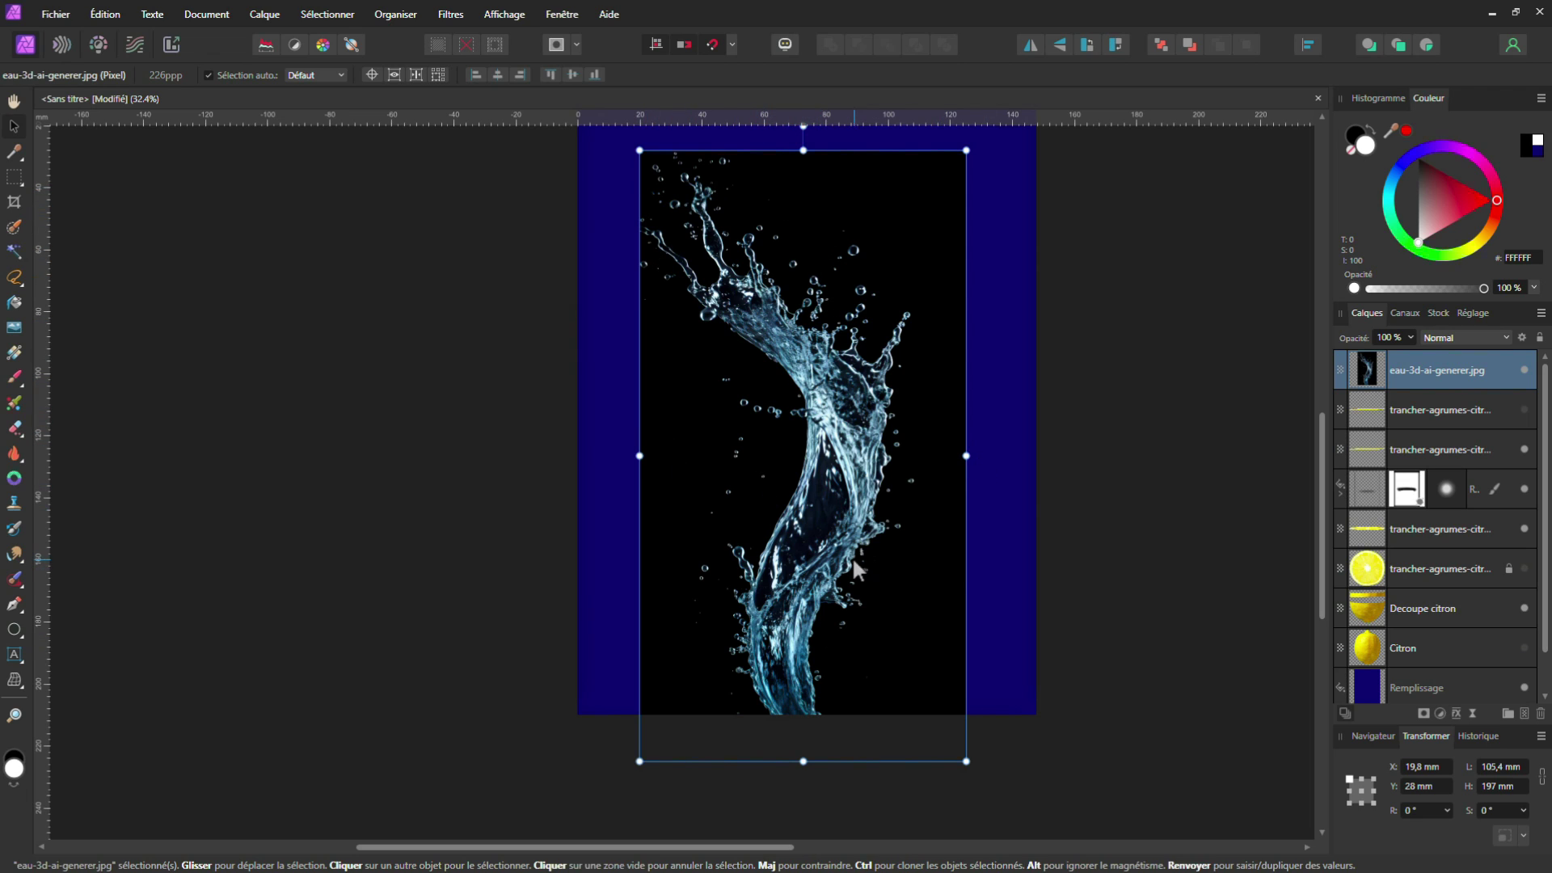
In the water layer's blend options, add a source-range point at 50% input and lower the starting point to 0% output
{"action": "left_click", "coordinate": [1522, 339]}
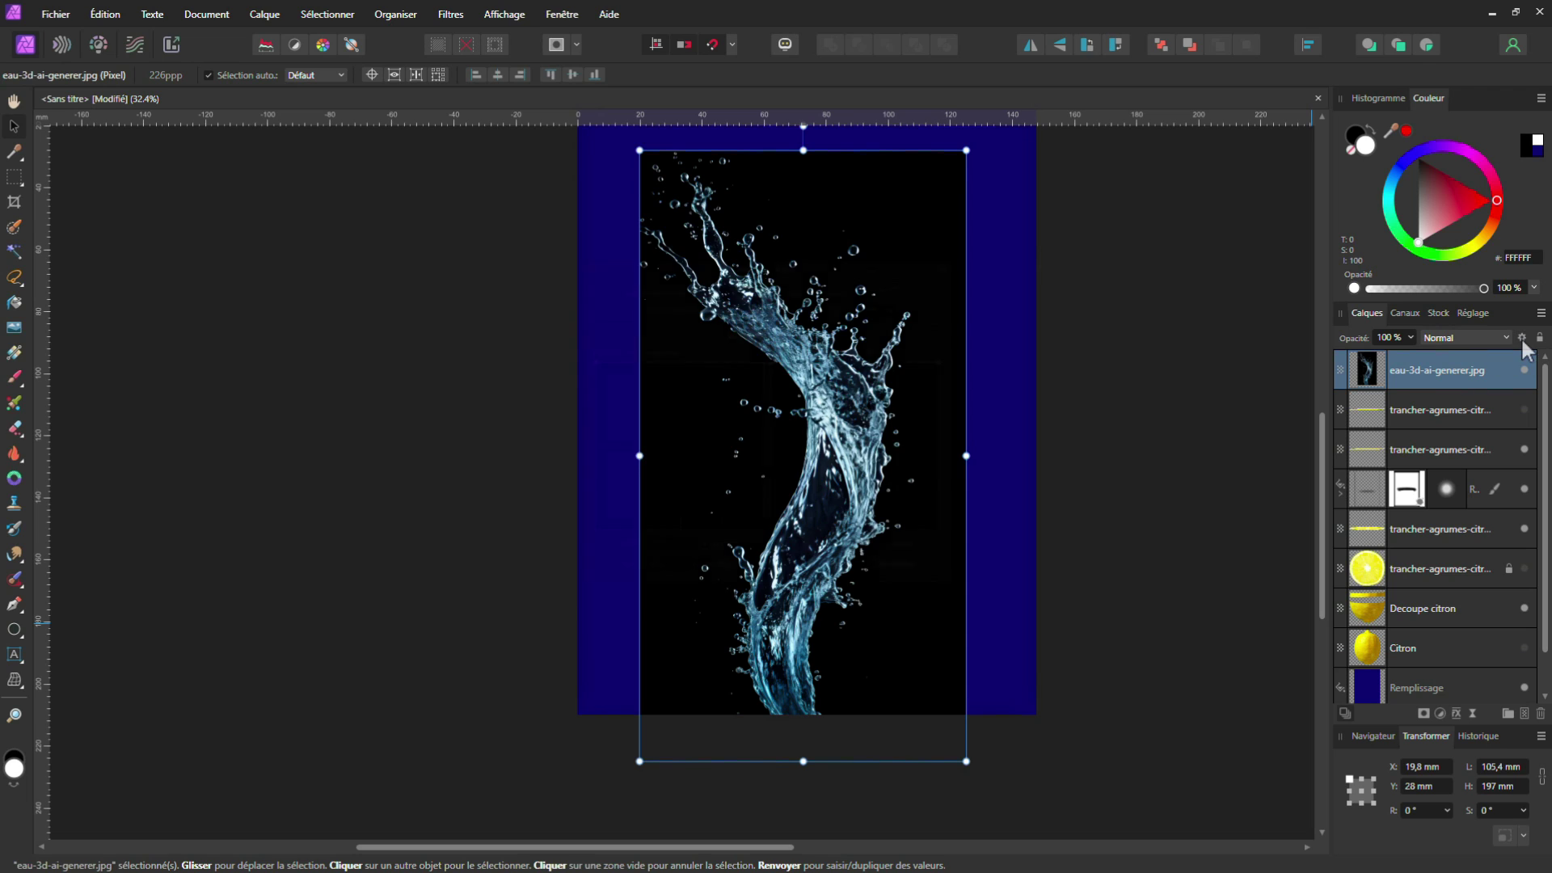
{"action": "left_click_drag", "start_coordinate": [796, 237], "coordinate": [420, 187]}
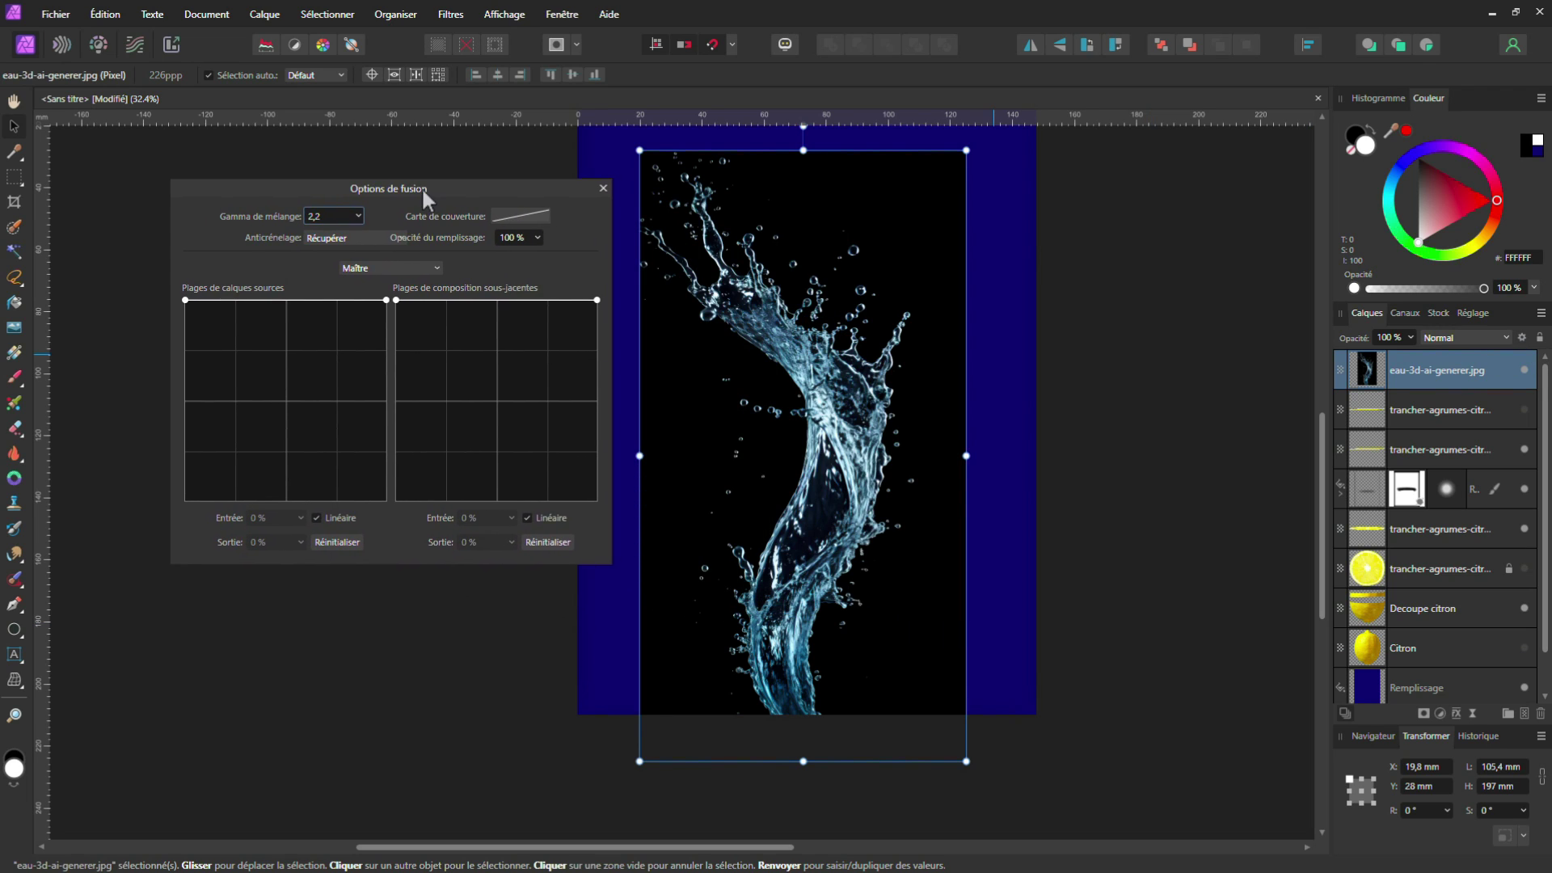
{"action": "left_click", "coordinate": [285, 300]}
{"action": "left_click_drag", "start_coordinate": [286, 304], "coordinate": [287, 300]}
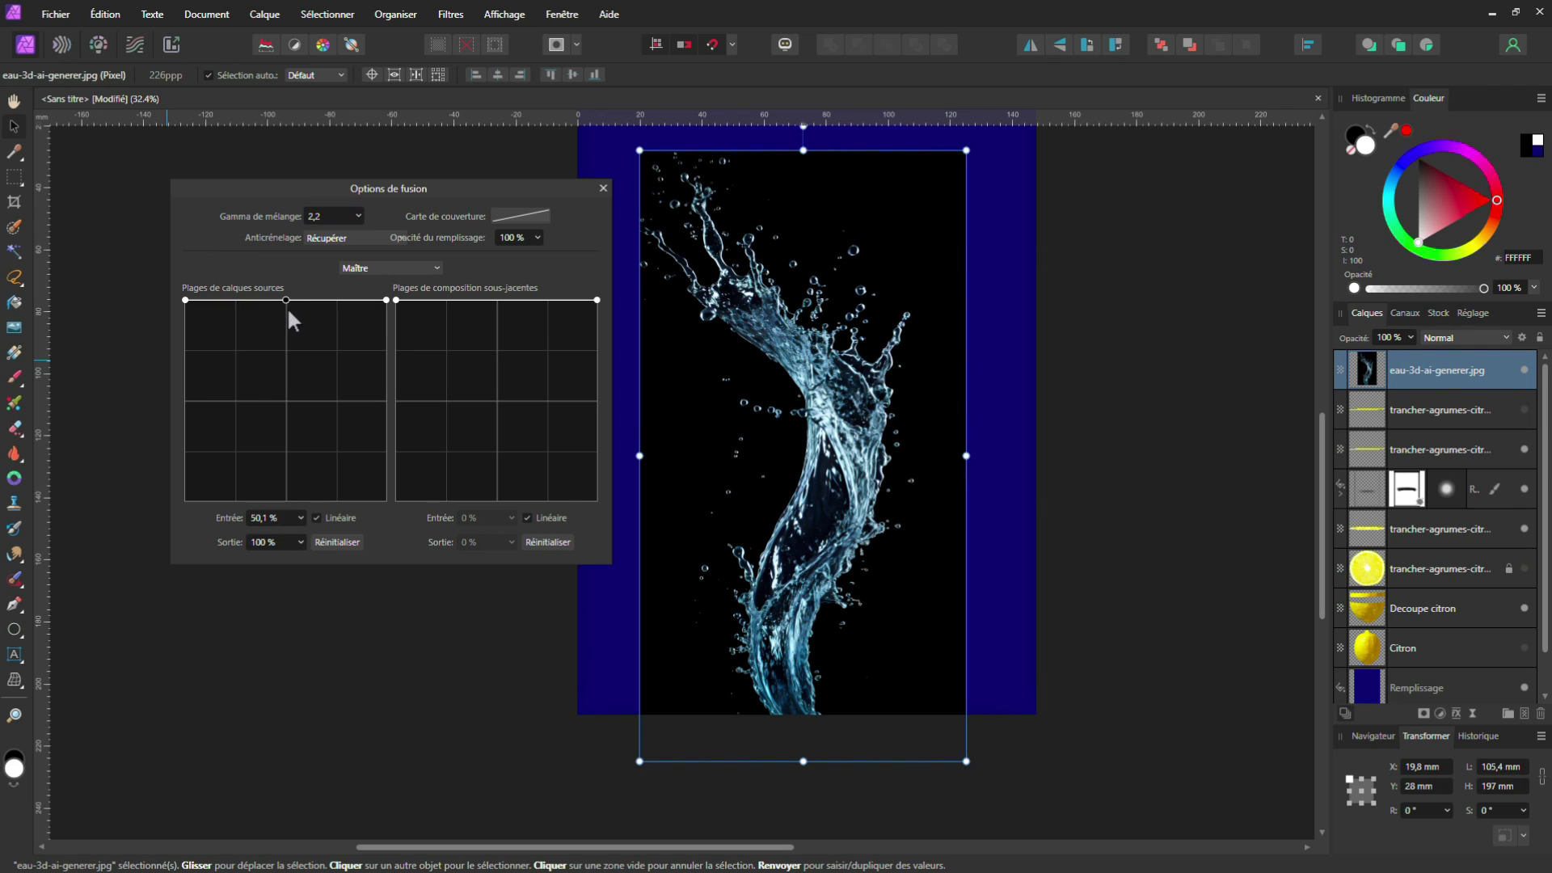
{"action": "left_click", "coordinate": [271, 517]}
{"action": "type", "text": "50"}
{"action": "key", "text": "Return"}
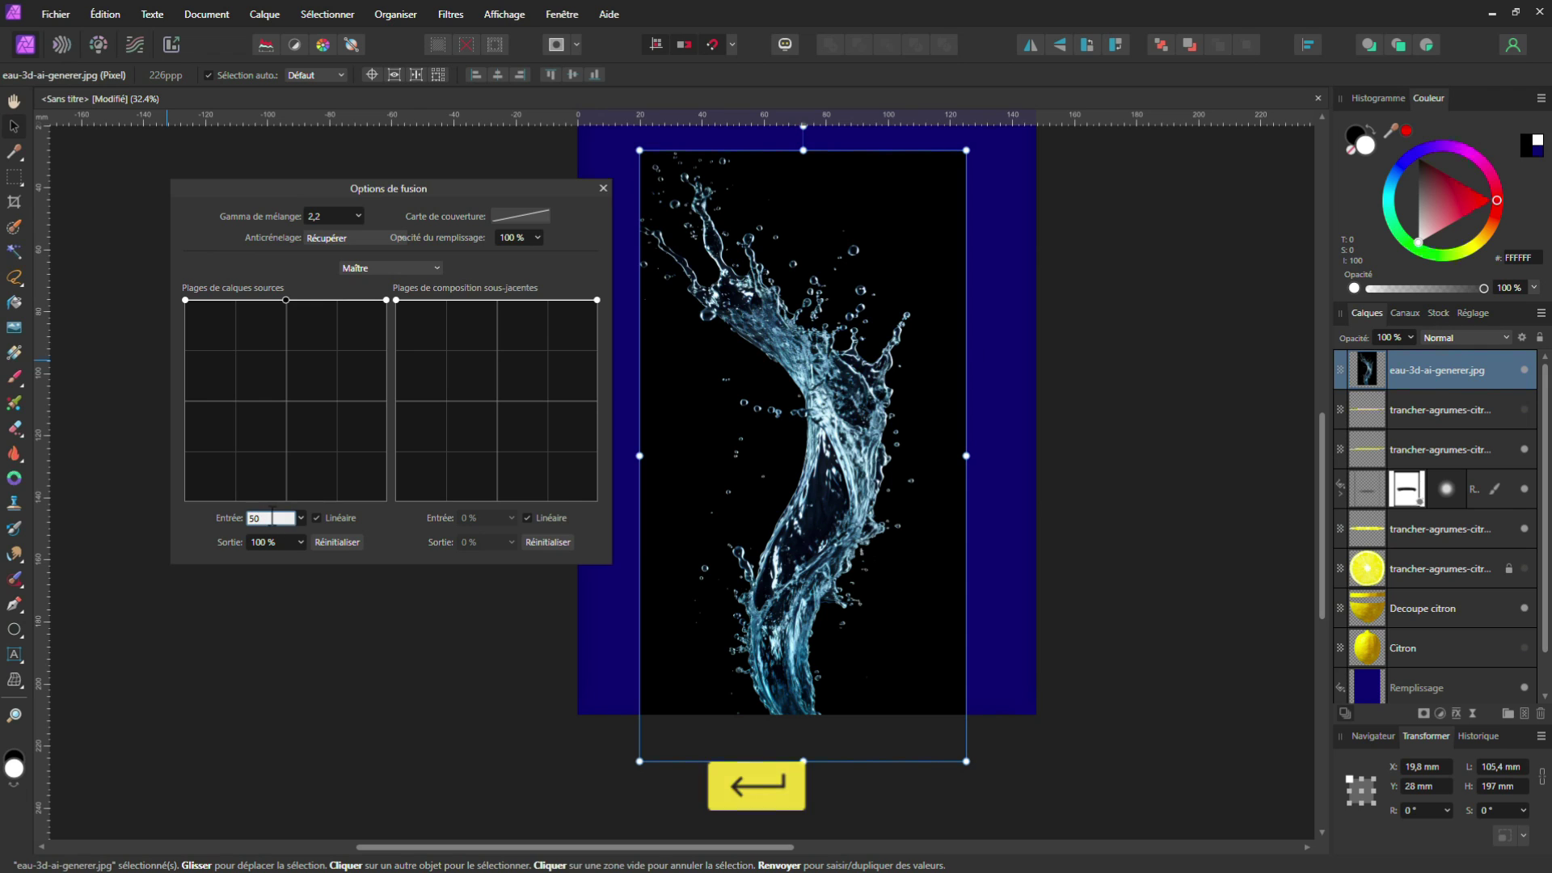
{"action": "left_click", "coordinate": [185, 301]}
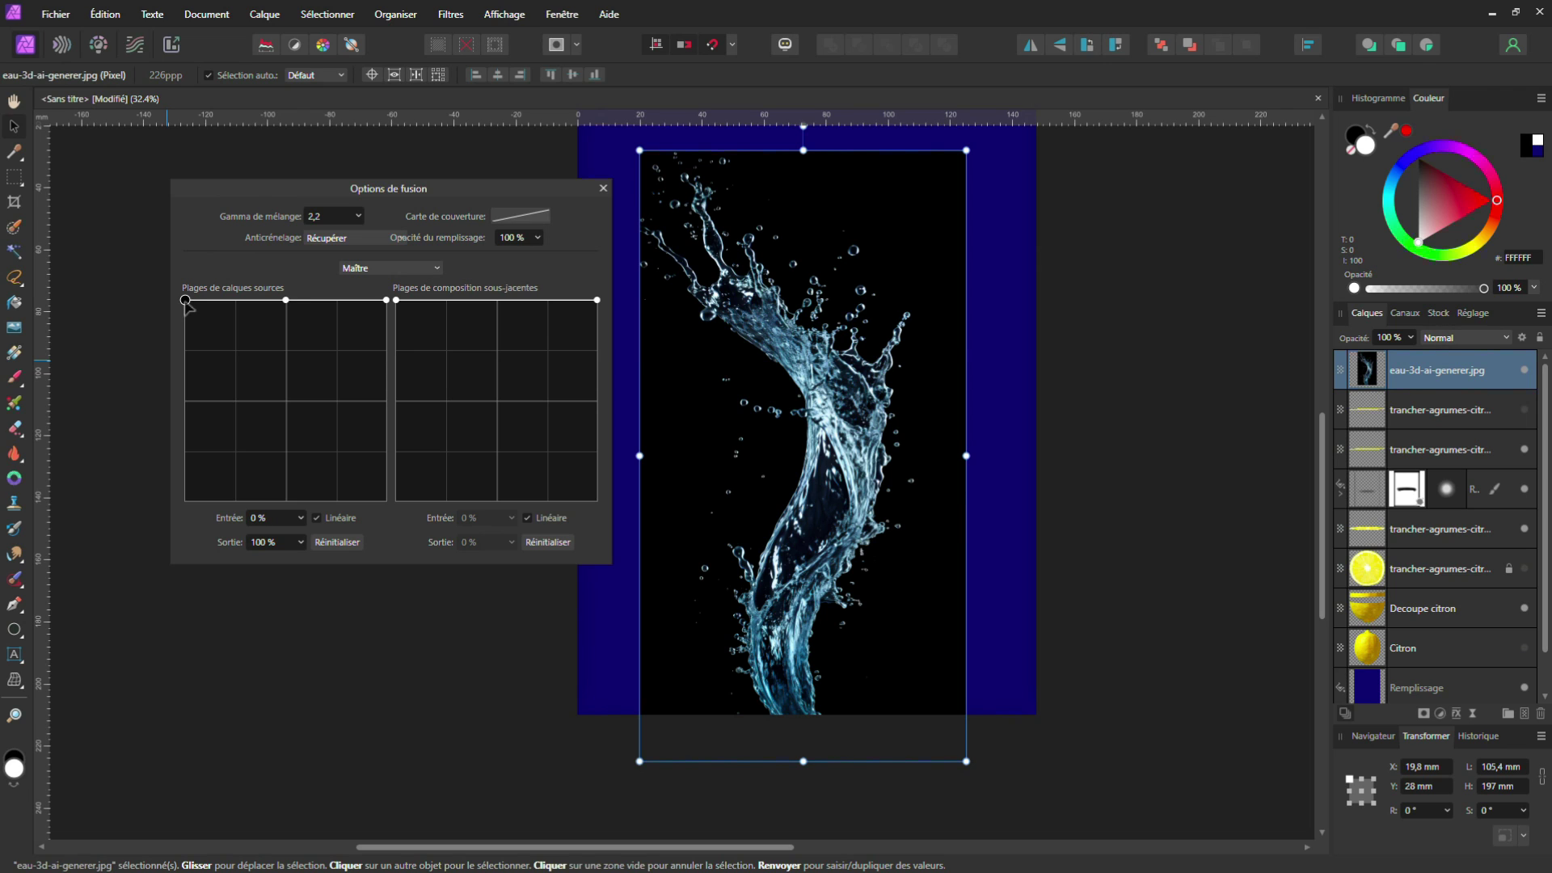
{"action": "left_click_drag", "start_coordinate": [185, 302], "coordinate": [183, 538]}
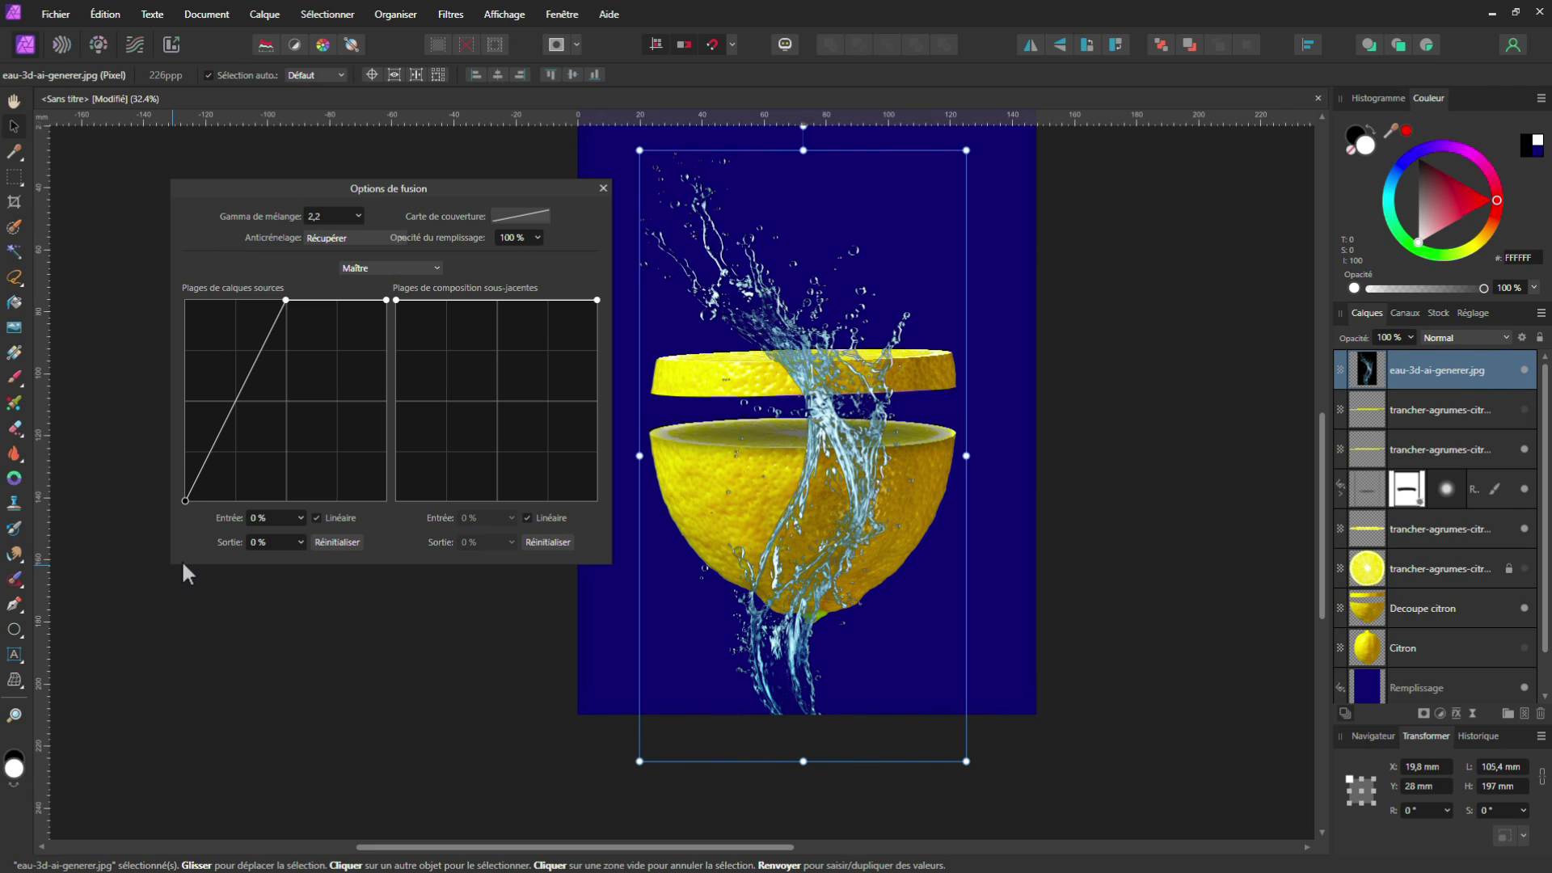
Close the blend options and set the water splash layer's blend mode to Superposition
{"action": "key", "text": "ctrl"}
{"action": "left_click", "coordinate": [1461, 338]}
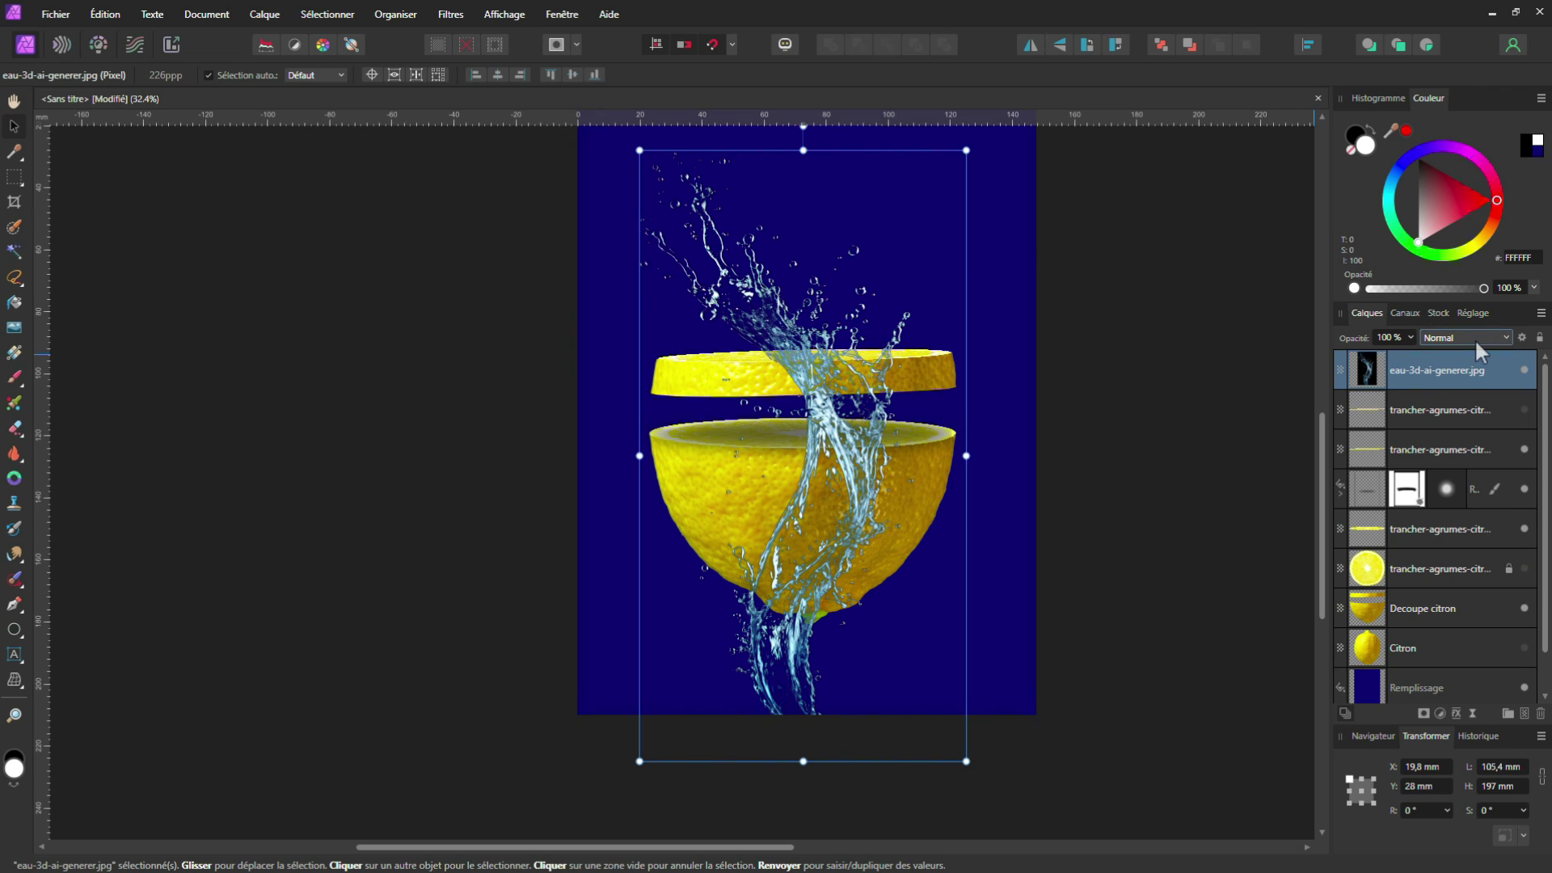
{"action": "left_click", "coordinate": [1504, 341]}
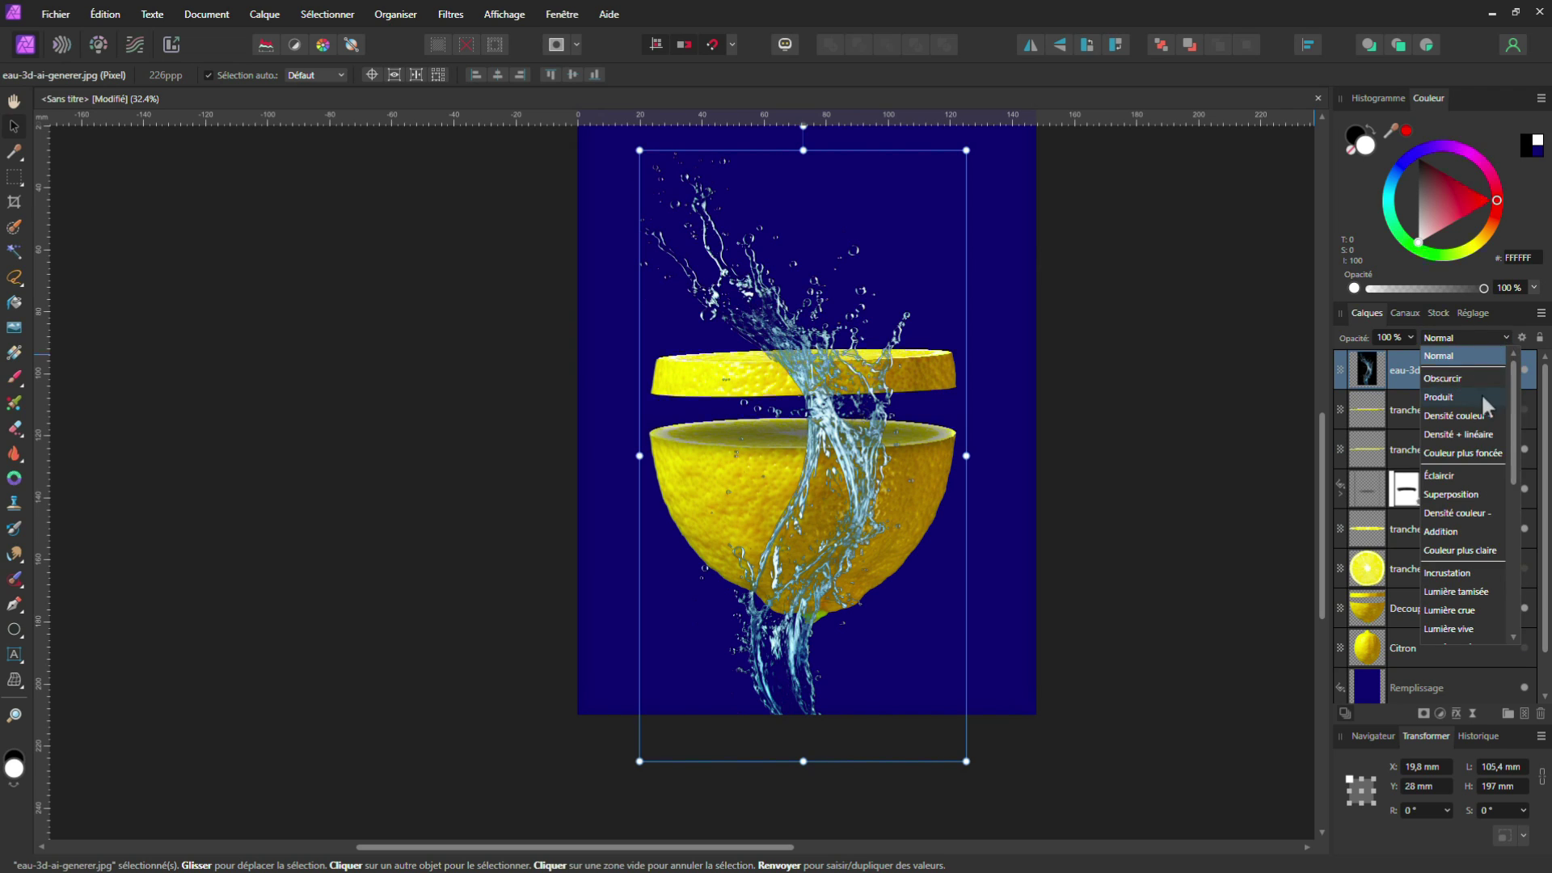
{"action": "left_click", "coordinate": [1451, 494]}
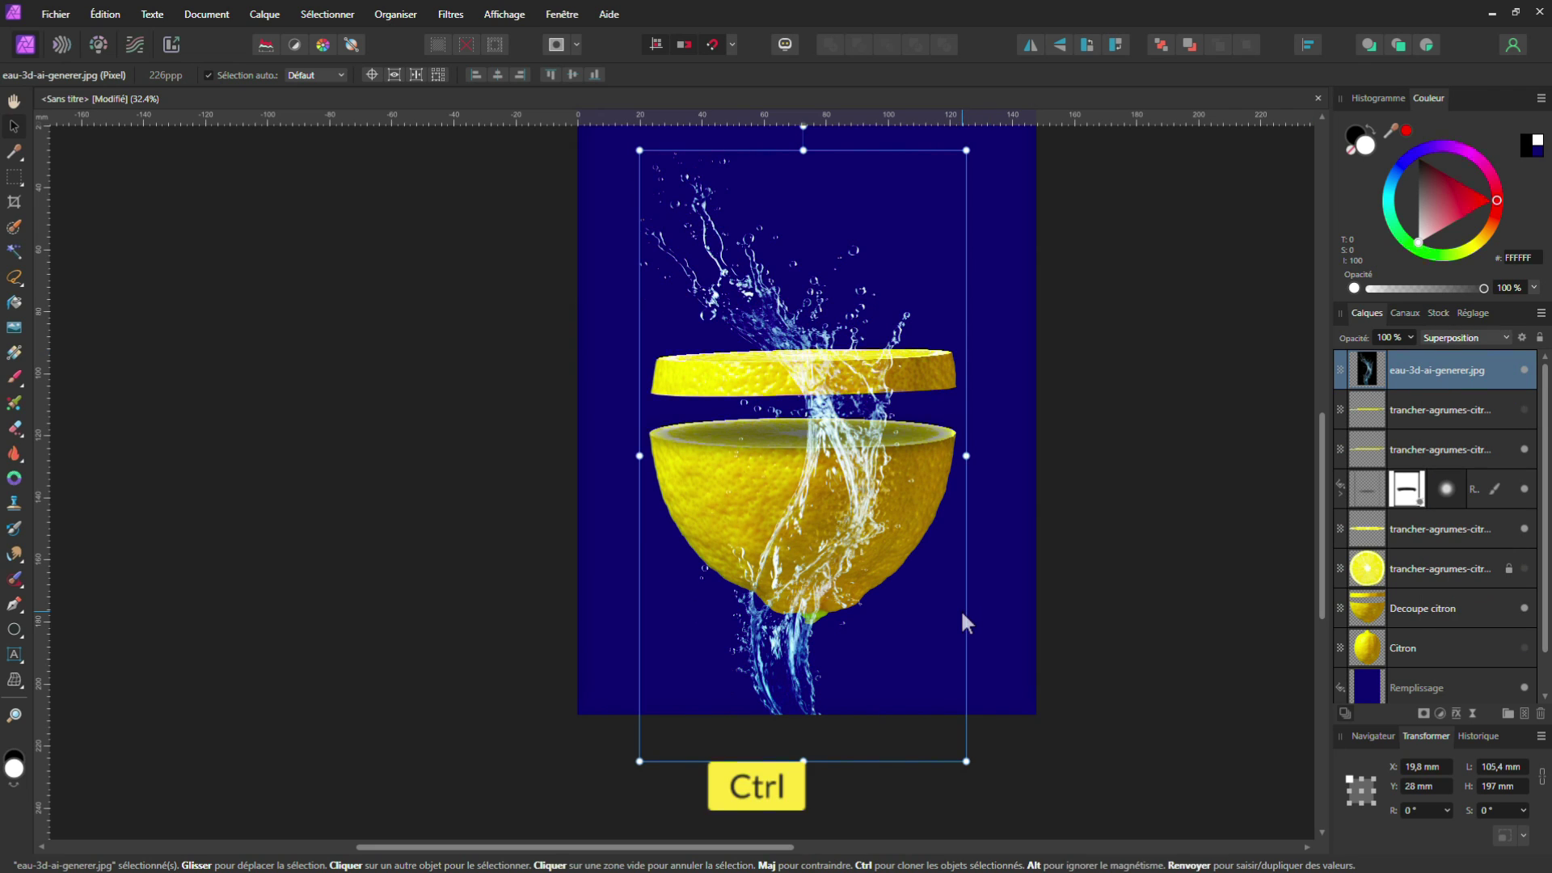
Enlarge the water splash to about 133.5 × 249.5 mm, position it at about X 5.7, Y 0 mm, and deselect it
{"action": "scroll", "coordinate": [960, 609], "scroll_direction": "down", "scroll_amount": 2, "text": "ctrl"}
{"action": "left_click_drag", "start_coordinate": [964, 707], "coordinate": [1007, 752]}
{"action": "scroll", "coordinate": [875, 623], "scroll_direction": "up", "scroll_amount": 1, "text": "ctrl"}
{"action": "mouse_move", "coordinate": [873, 614]}
{"action": "left_mouse_down"}
{"action": "mouse_move", "coordinate": [859, 610]}
{"action": "mouse_move", "coordinate": [871, 597]}
{"action": "mouse_move", "coordinate": [871, 612]}
{"action": "left_mouse_up"}
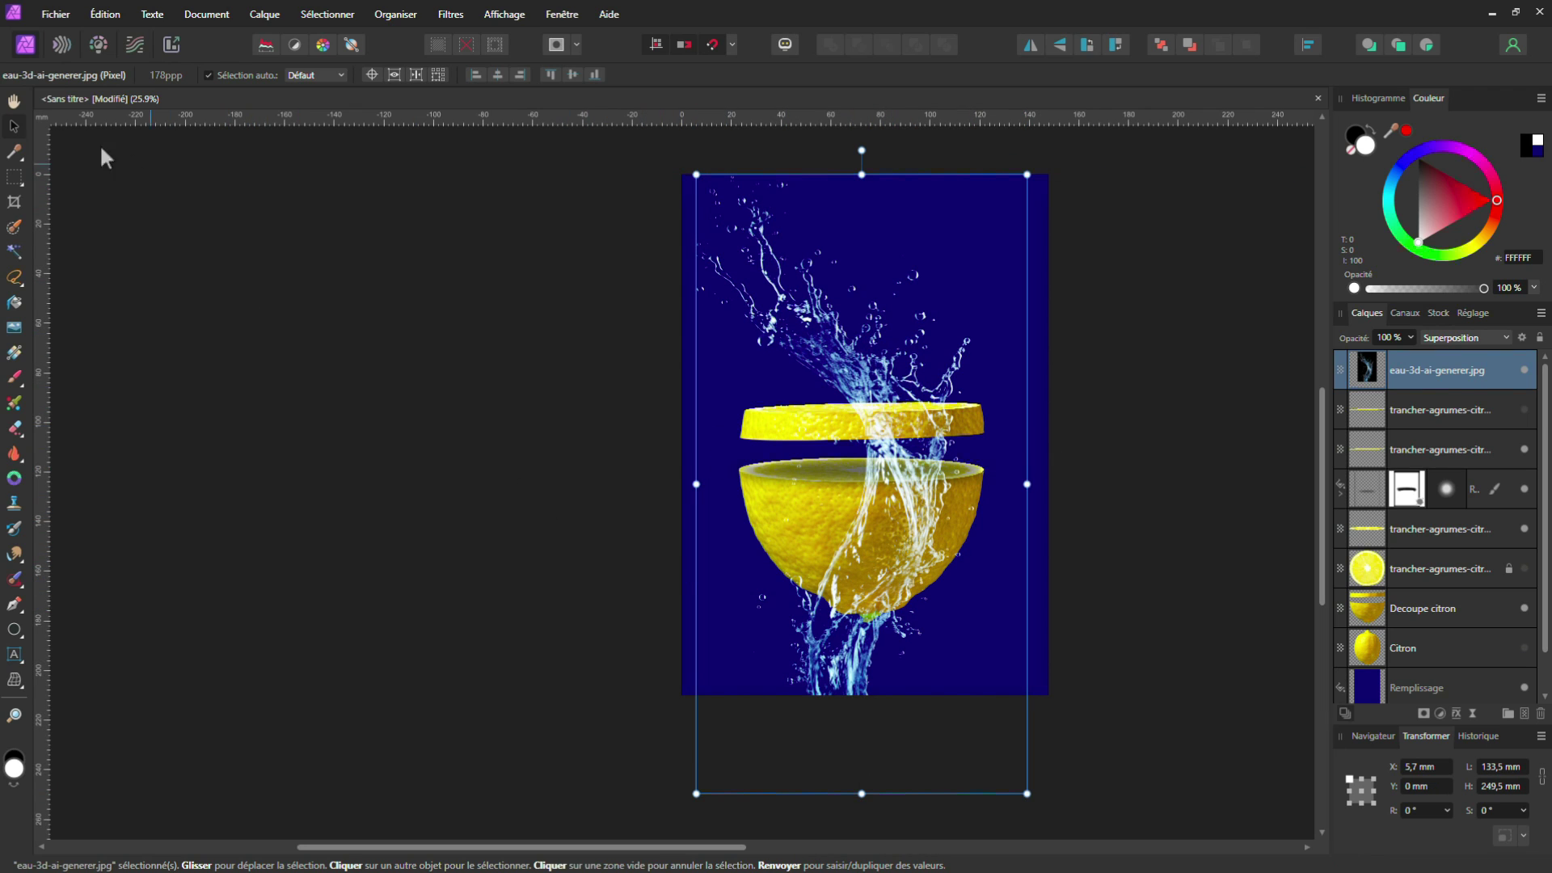
{"action": "left_click", "coordinate": [292, 331]}
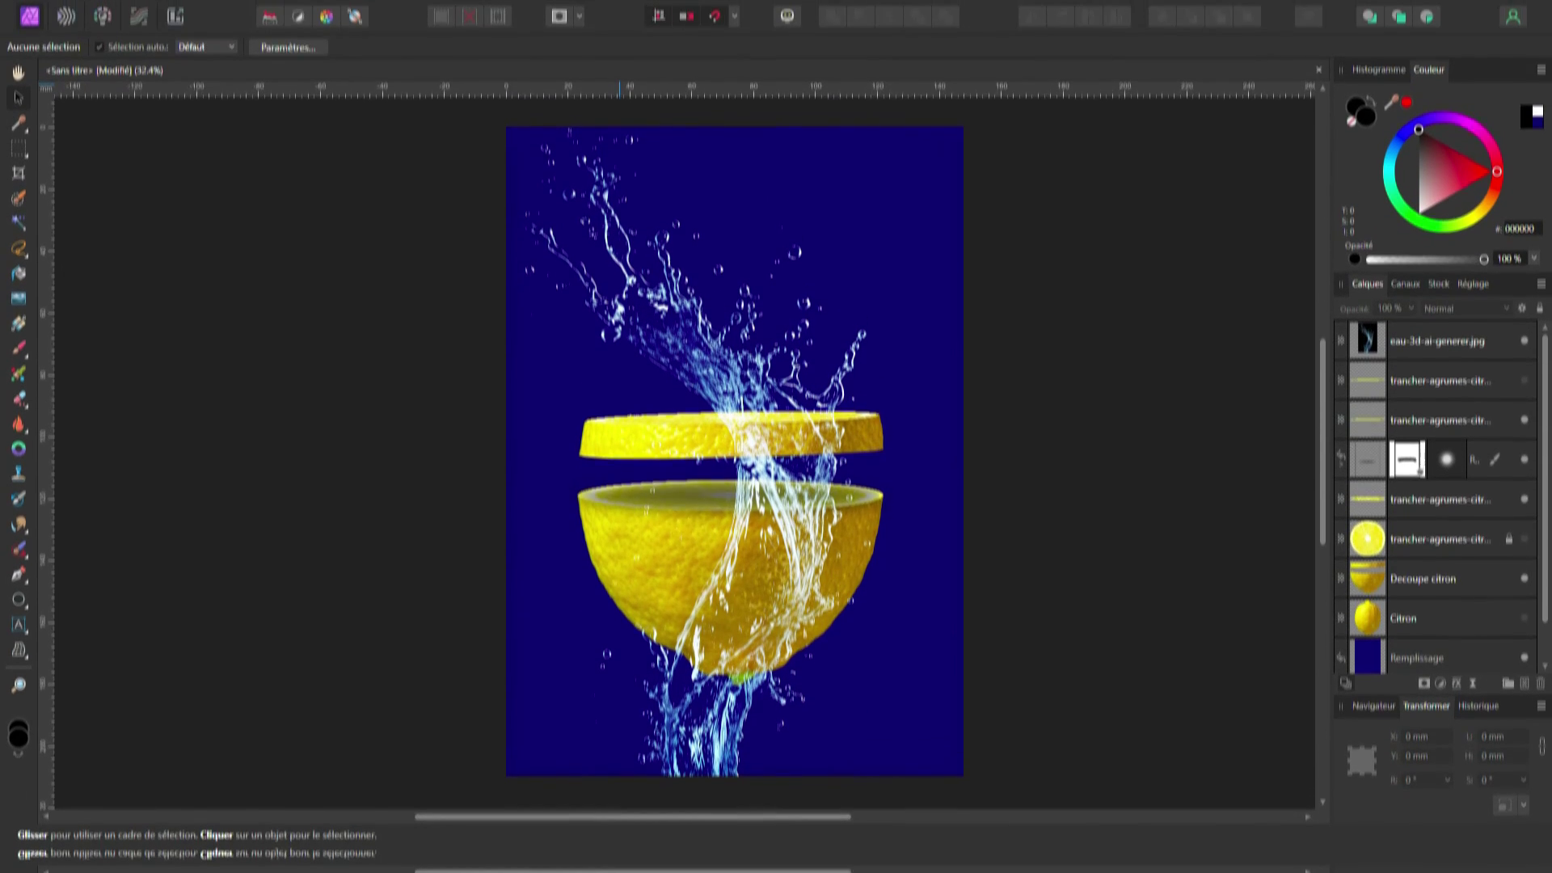
Examine the available export formats and the JPEG export settings, then close the export dialog without exporting
{"action": "left_click", "coordinate": [59, 14]}
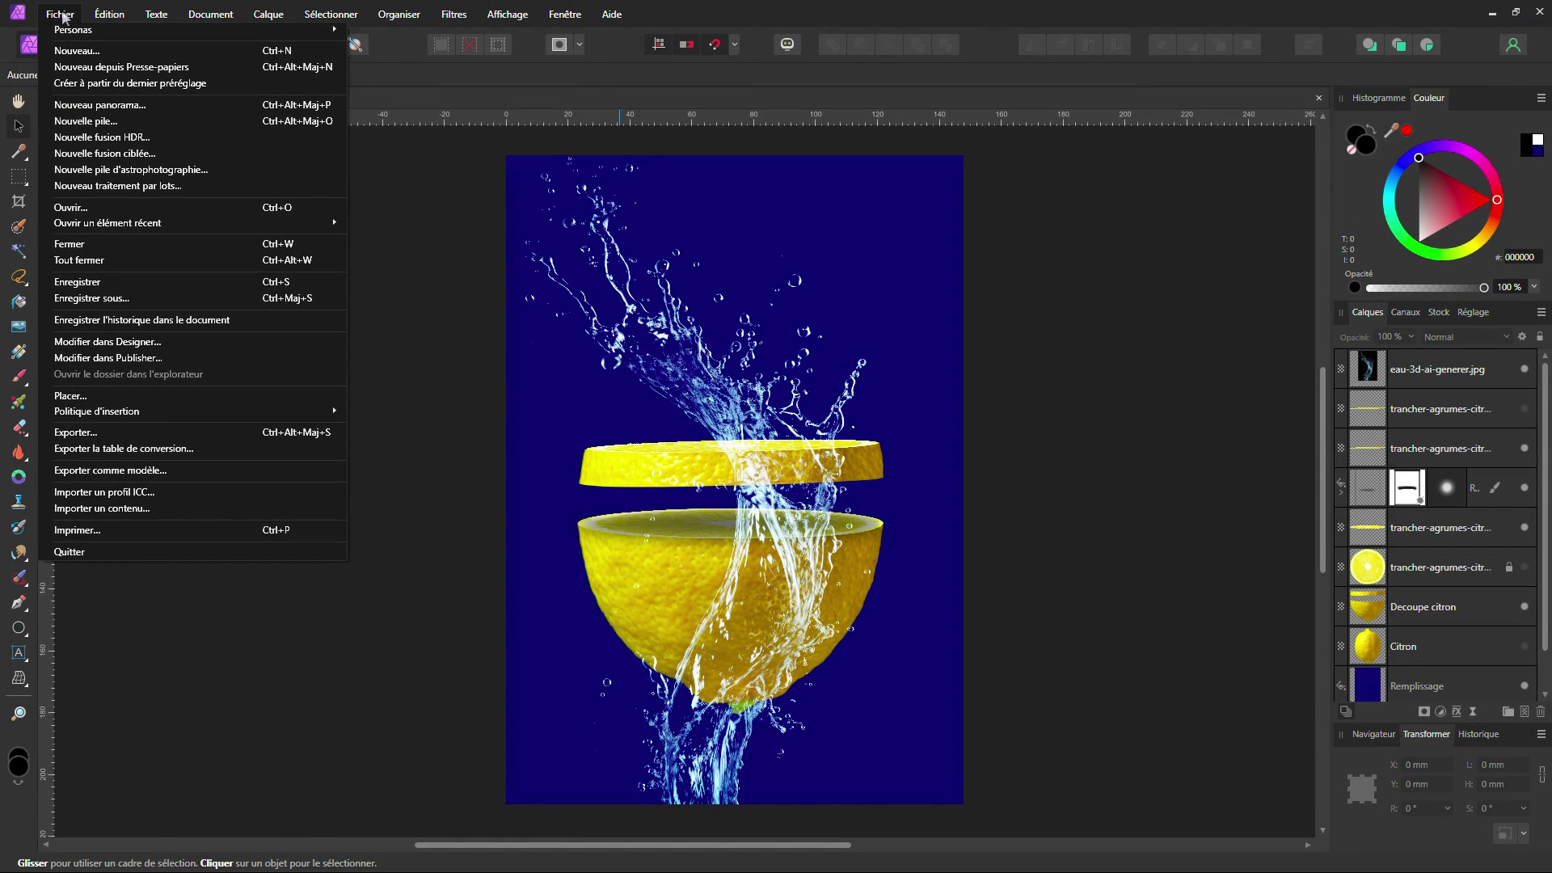
{"action": "left_click", "coordinate": [95, 434]}
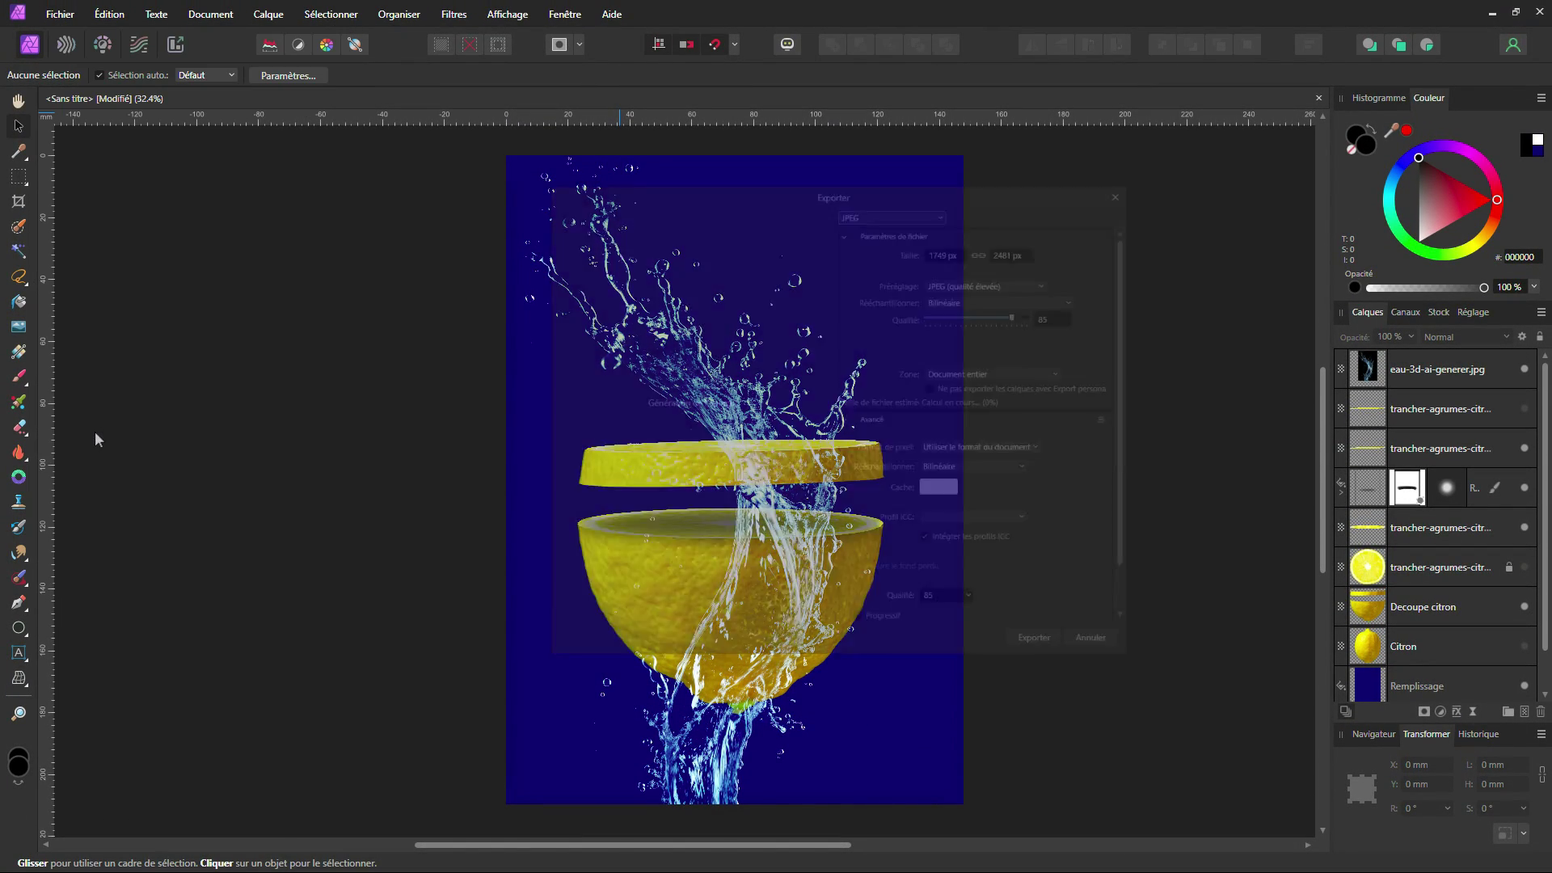
{"action": "left_click", "coordinate": [918, 194]}
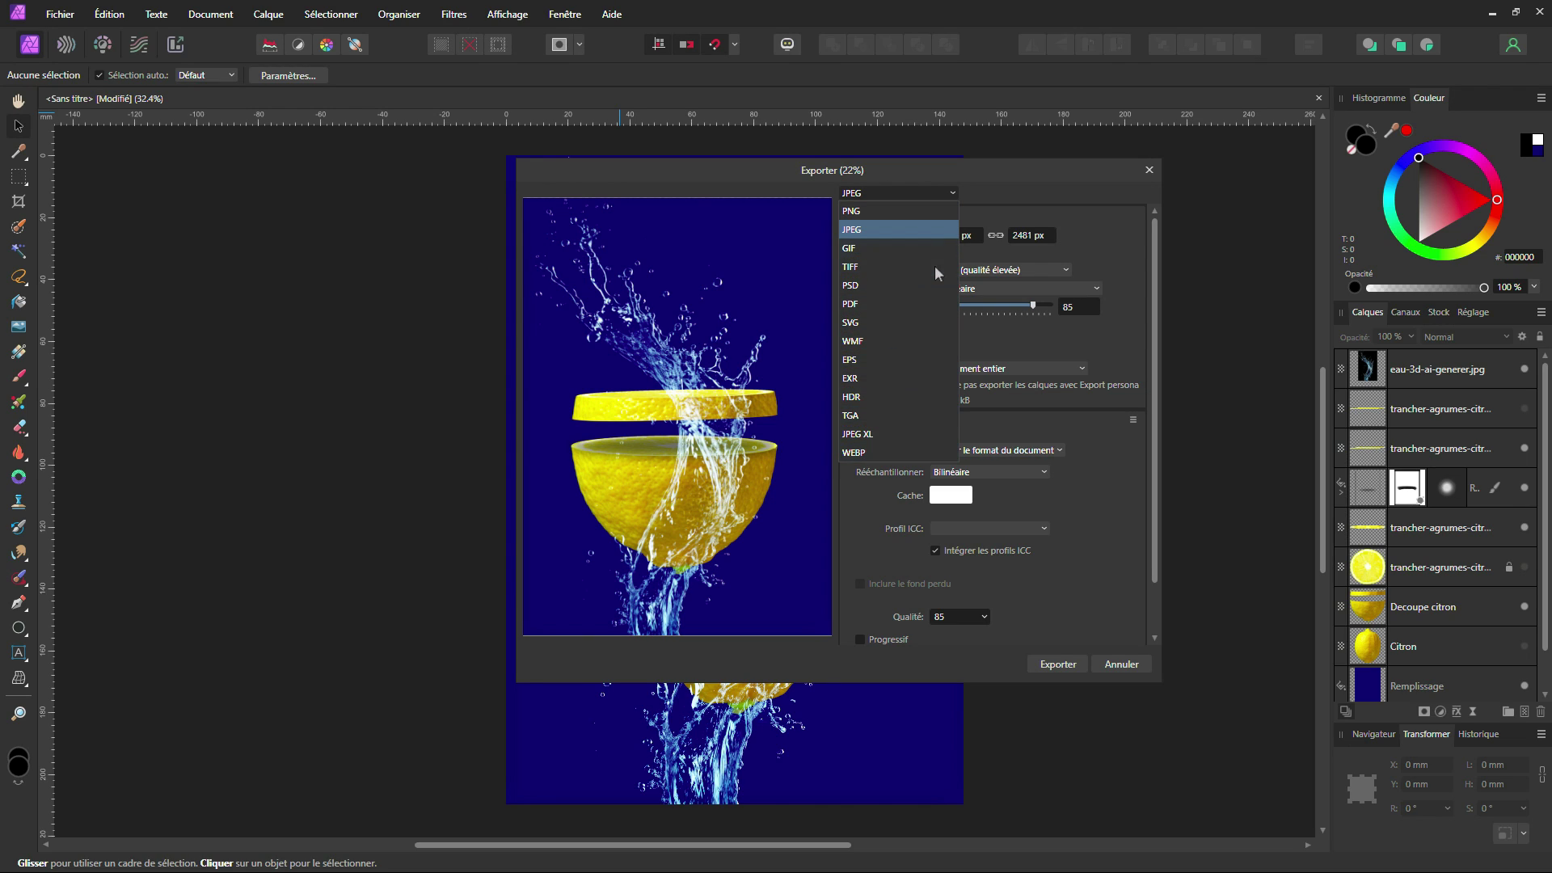
{"action": "left_click", "coordinate": [994, 189]}
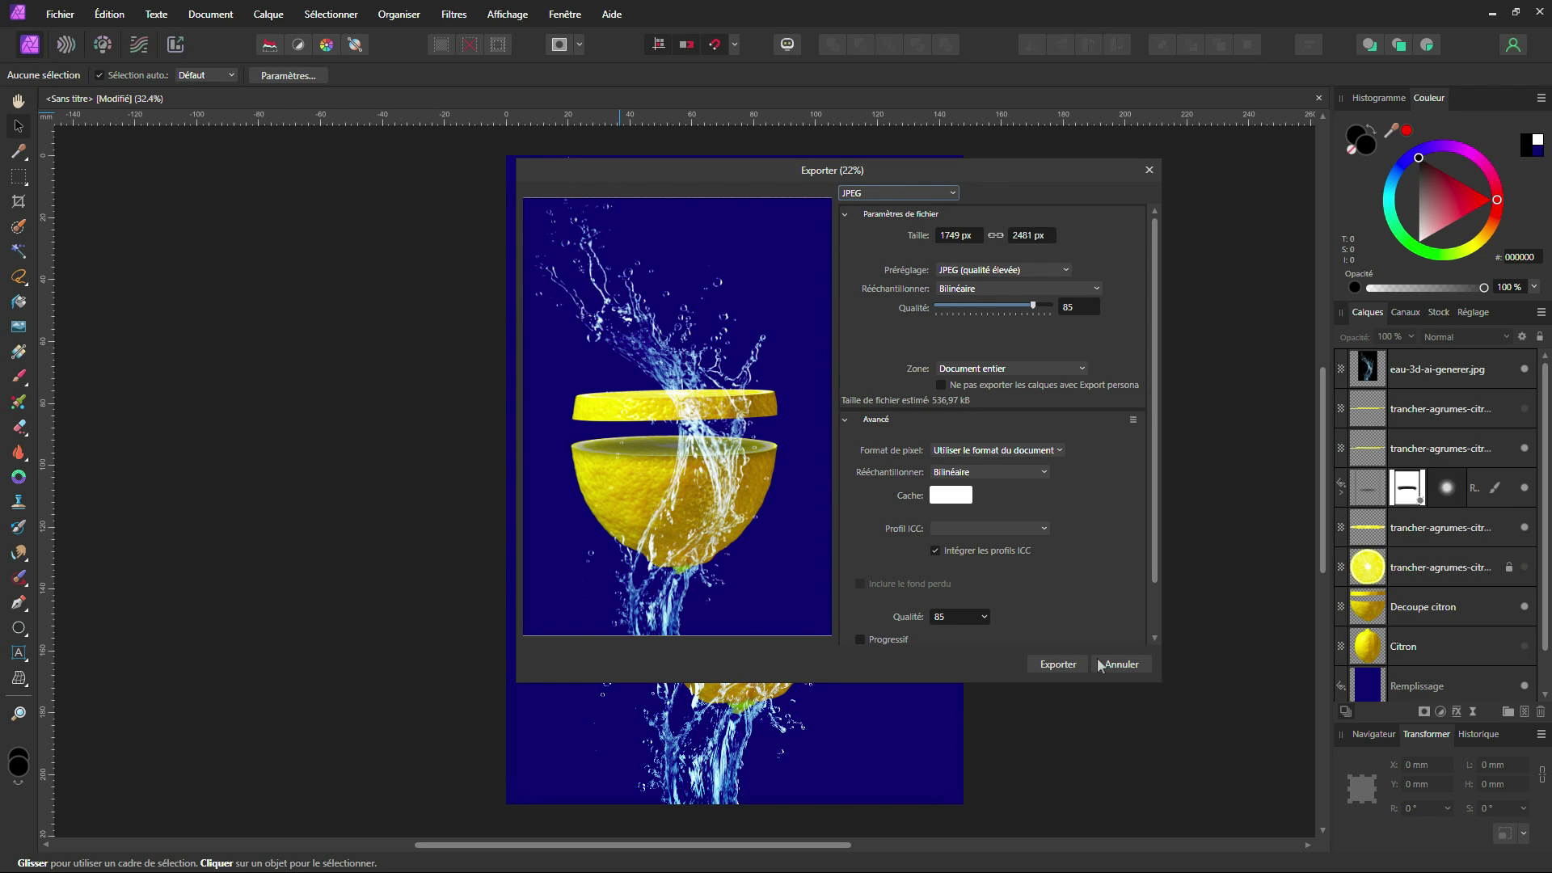
{"action": "left_click", "coordinate": [1122, 665]}
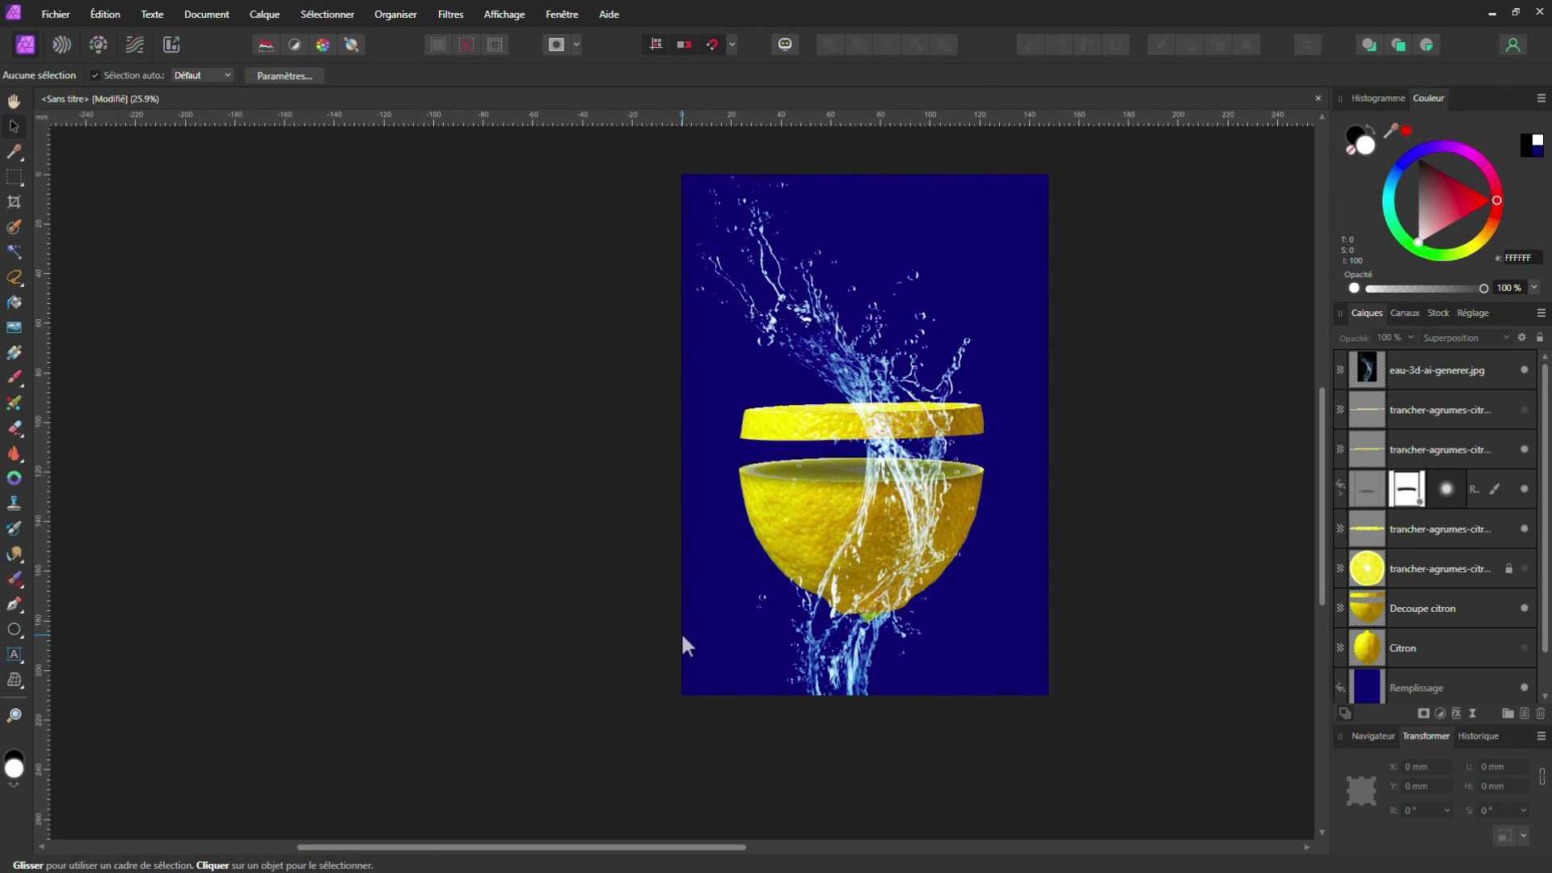